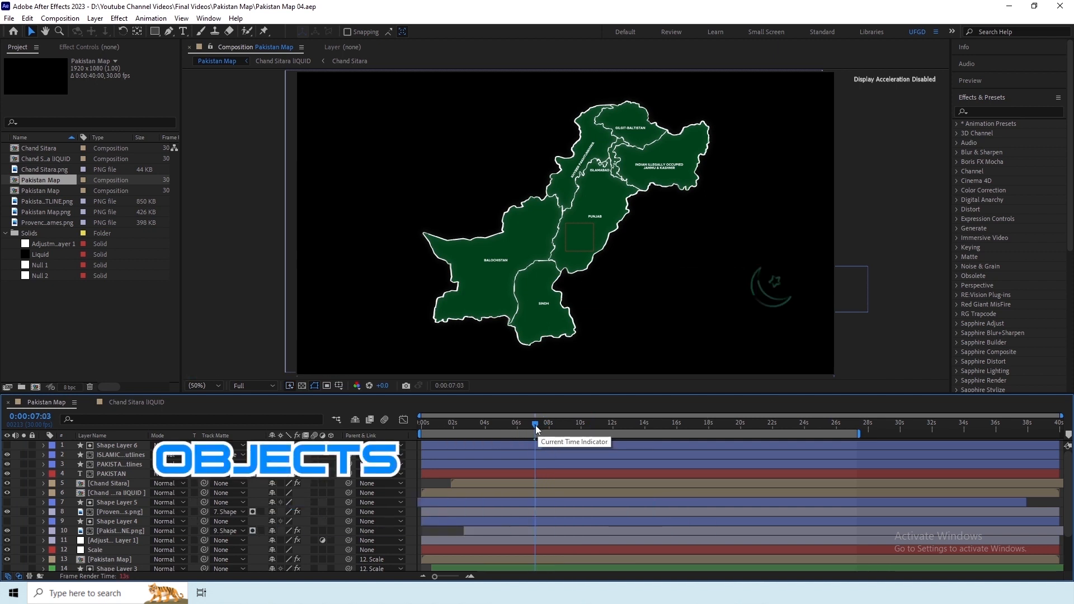
# Step: Scrub through the Pakistan Map composition from about 3 seconds to 0:00:17:27 to review the map and title animation
pyautogui.press('pageup')
pyautogui.click(470, 427)
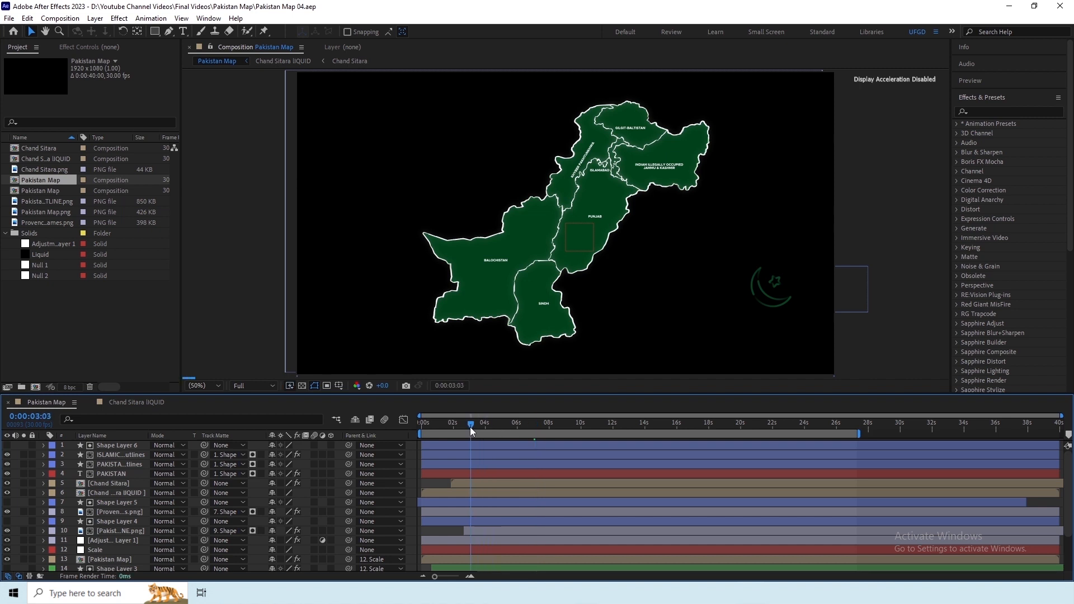
pyautogui.moveTo(470, 427); pyautogui.dragTo(499, 427)
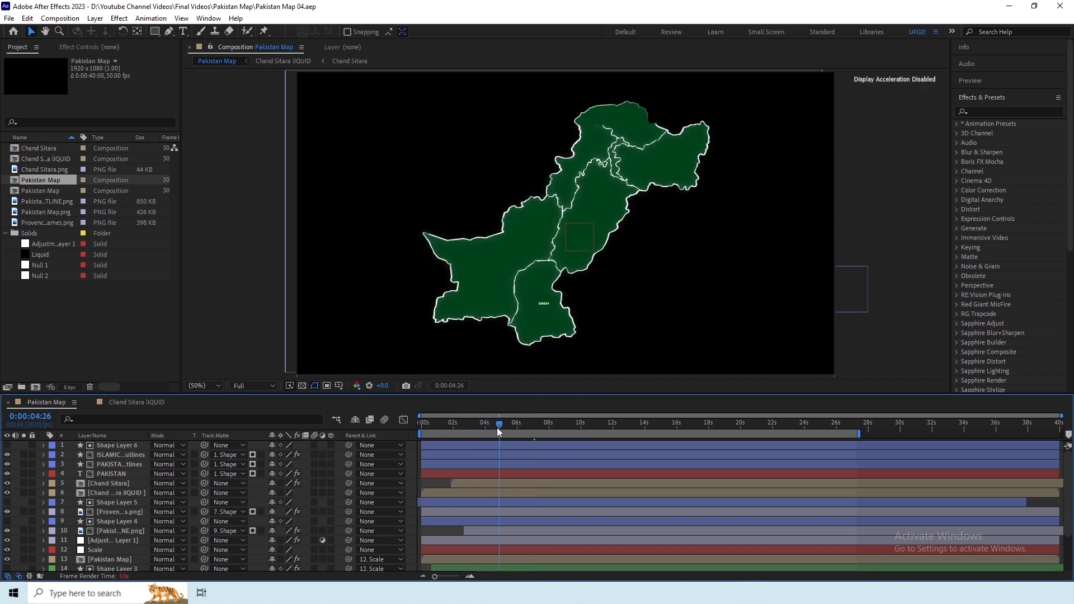
pyautogui.moveTo(573, 427); pyautogui.dragTo(579, 428)
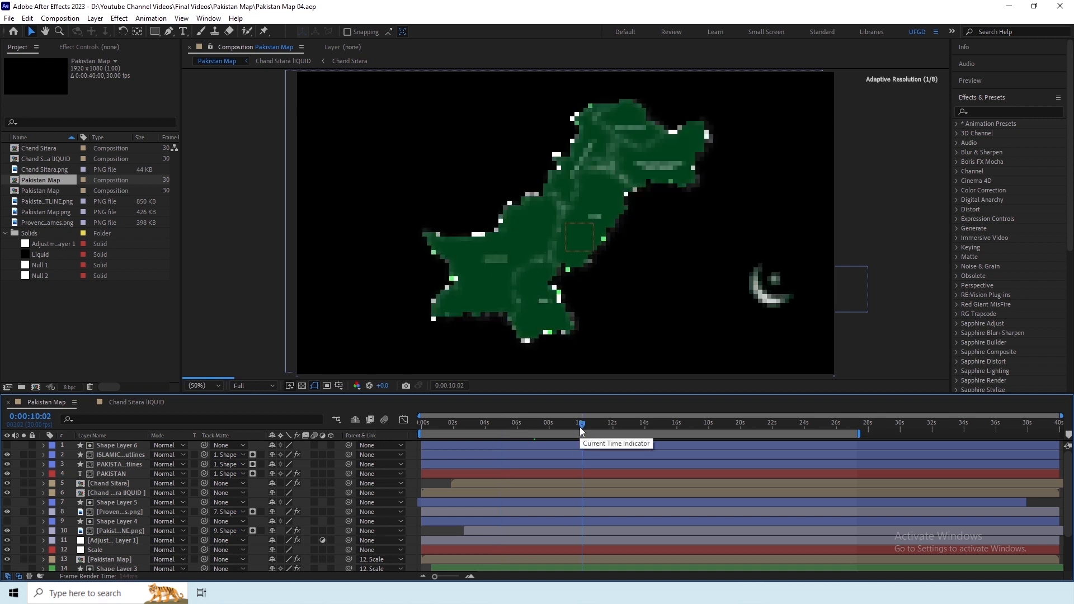
pyautogui.moveTo(580, 428); pyautogui.dragTo(706, 425)
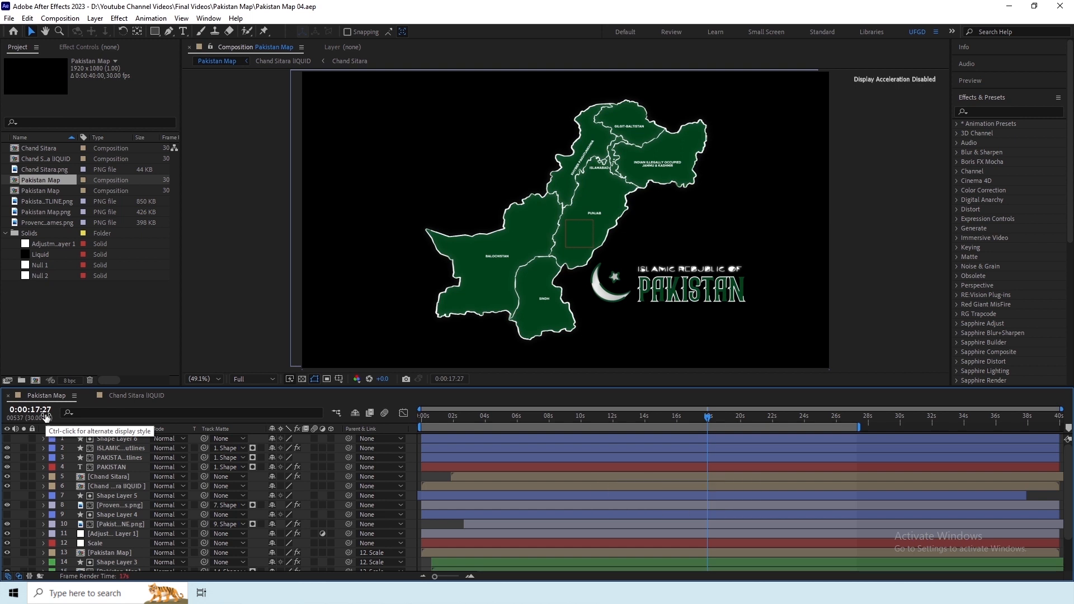
# Step: Set the current time to 0:00:20:27 and close the Chand Sitara lIQUID composition's timeline
pyautogui.click(46, 413)
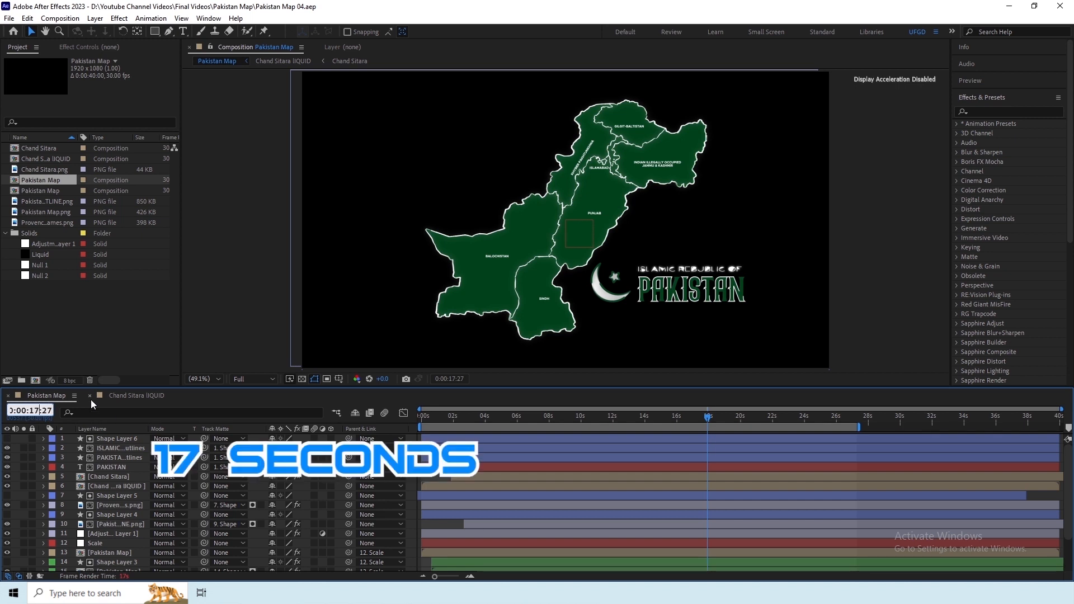
pyautogui.hotkey('shift', 'Left')
pyautogui.hotkey('shift', 'Left')
pyautogui.write('20')
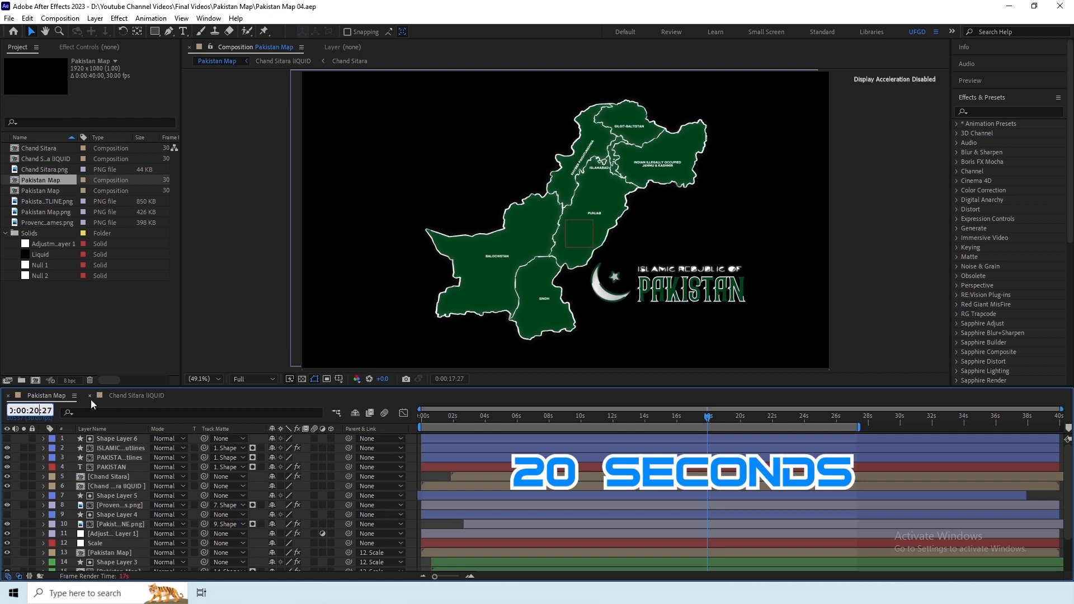
pyautogui.press('Return')
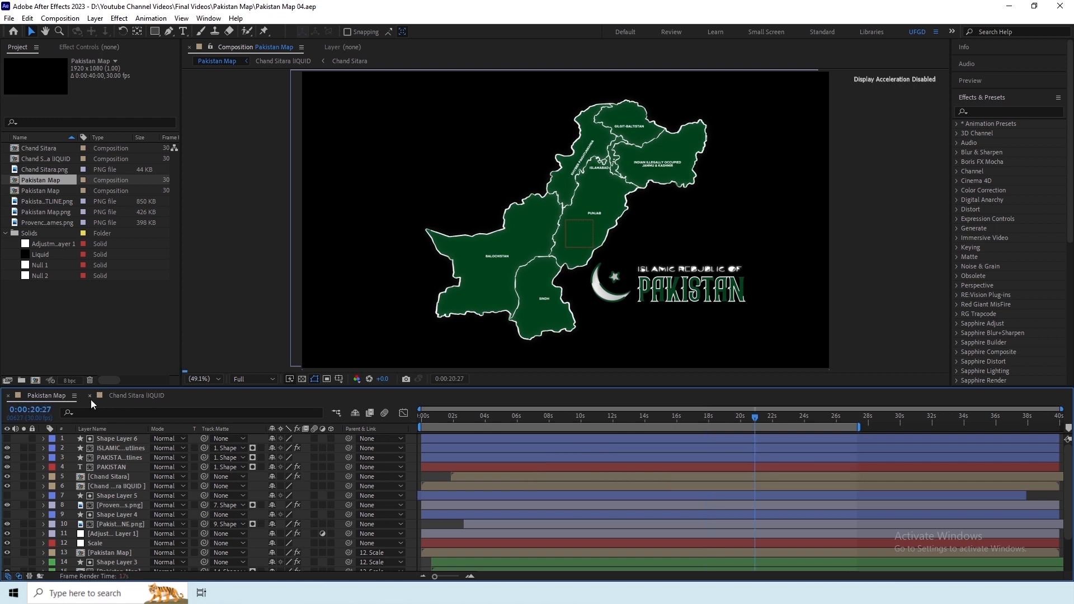
pyautogui.click(89, 395)
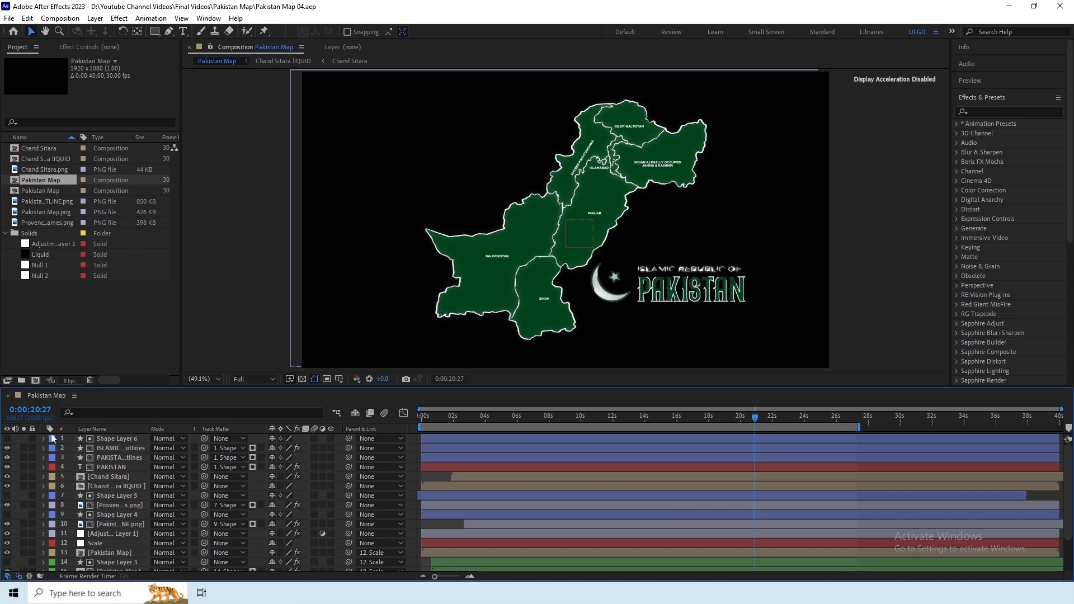
# Step: Toggle the visibility of the ISLAMIC outlines layer to check what it contributes, leaving it visible and deselected
pyautogui.click(8, 448)
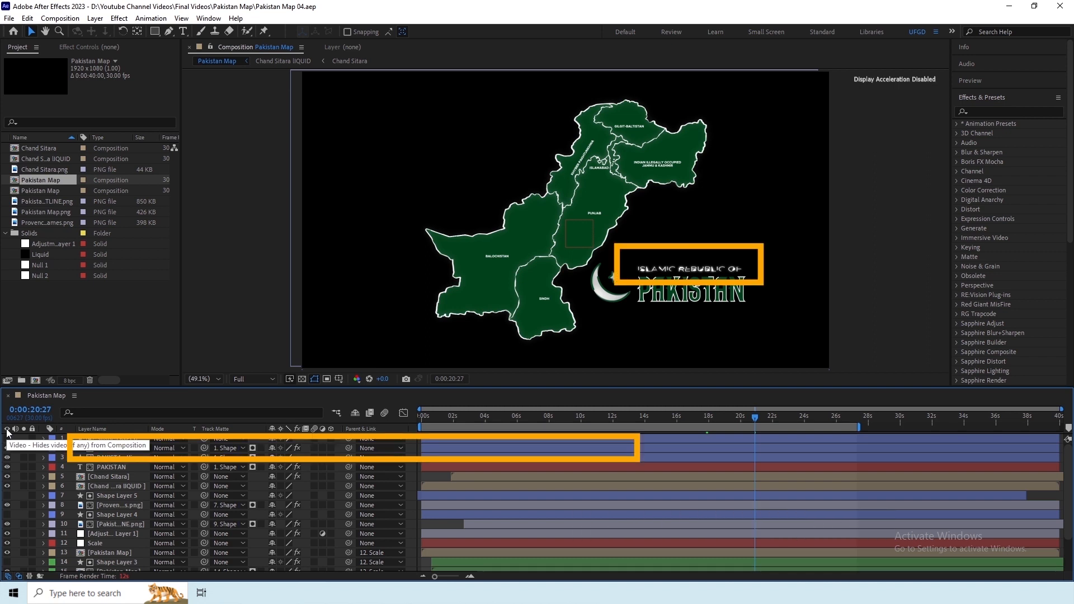
pyautogui.click(7, 448)
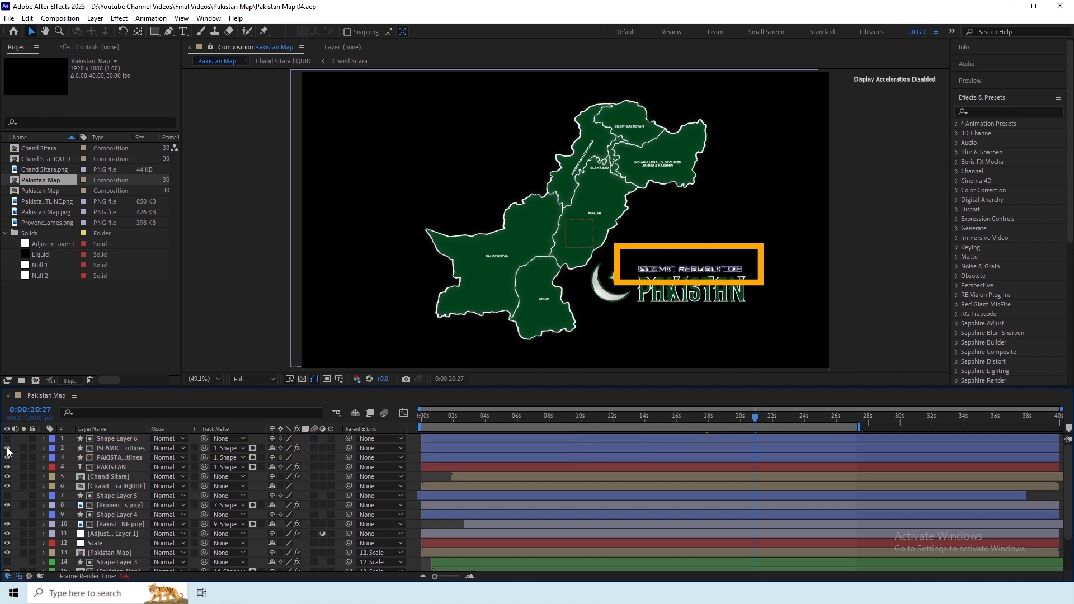
pyautogui.click(7, 448)
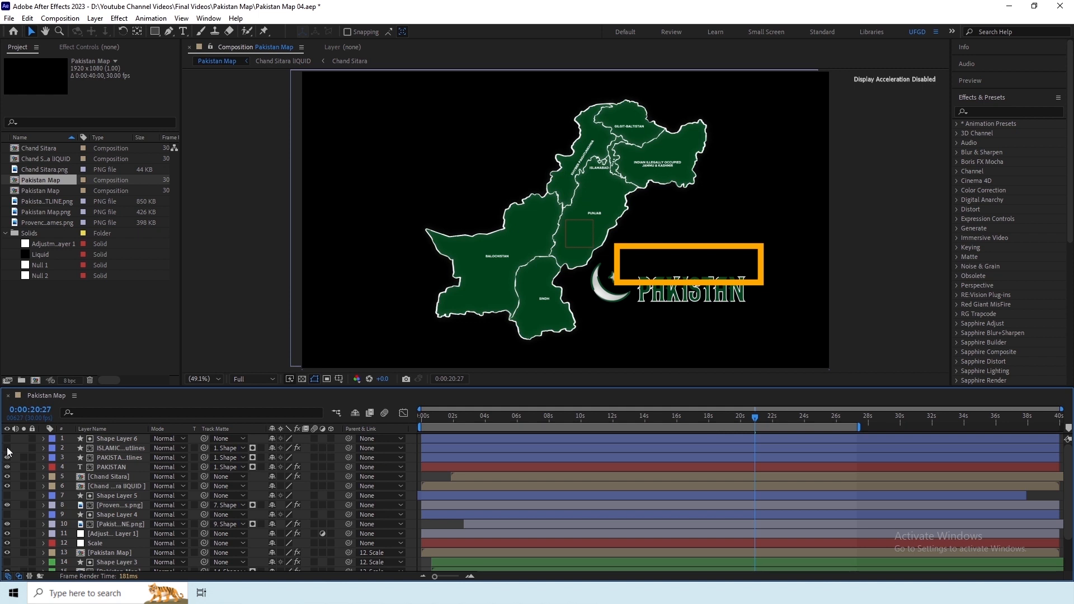
pyautogui.click(8, 448)
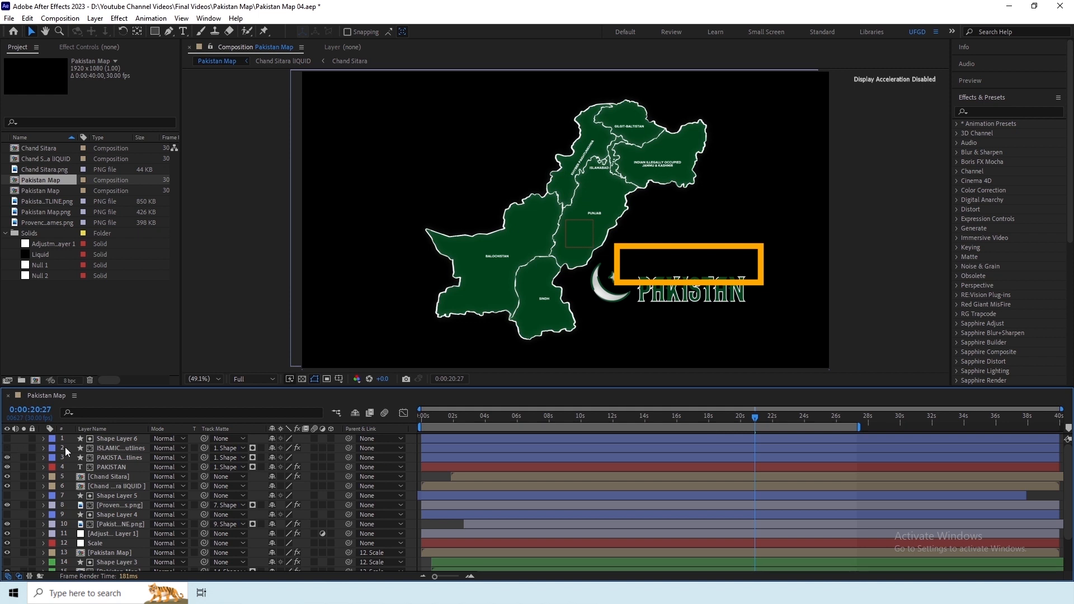
pyautogui.click(126, 447)
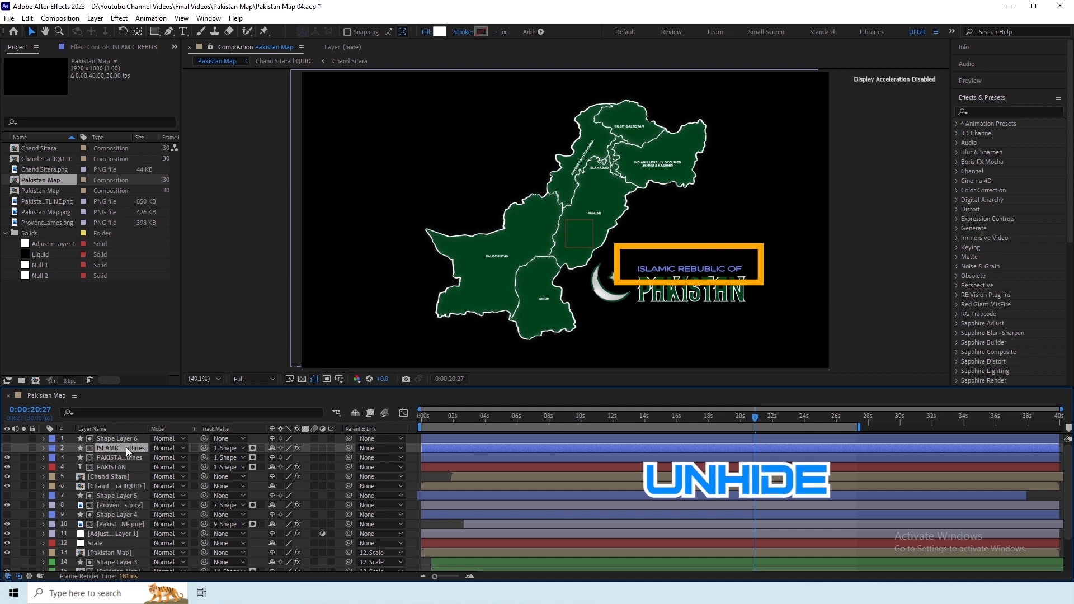
pyautogui.click(8, 448)
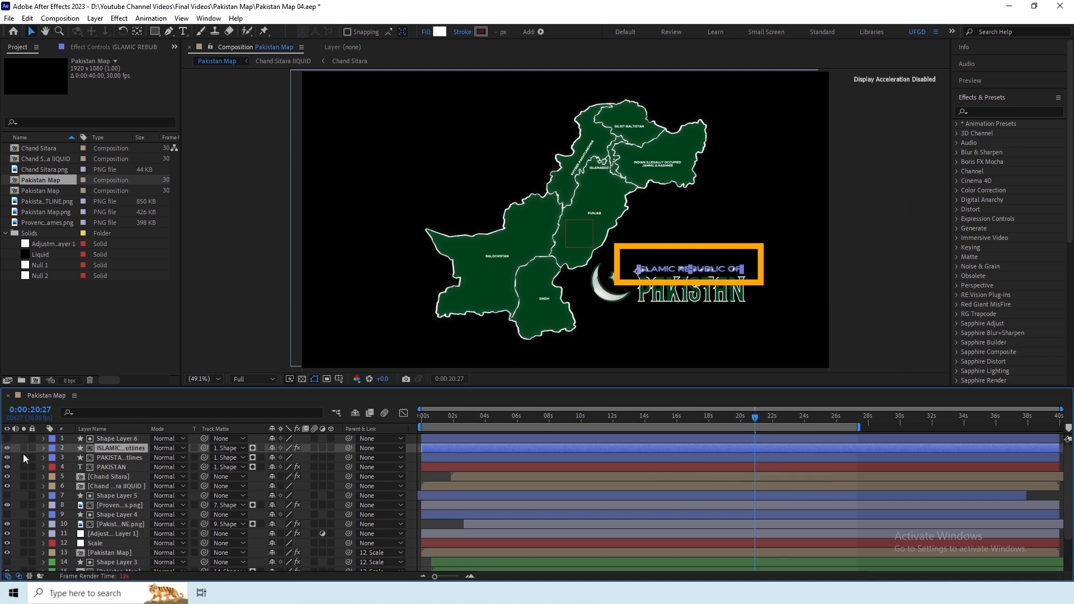
pyautogui.click(411, 459)
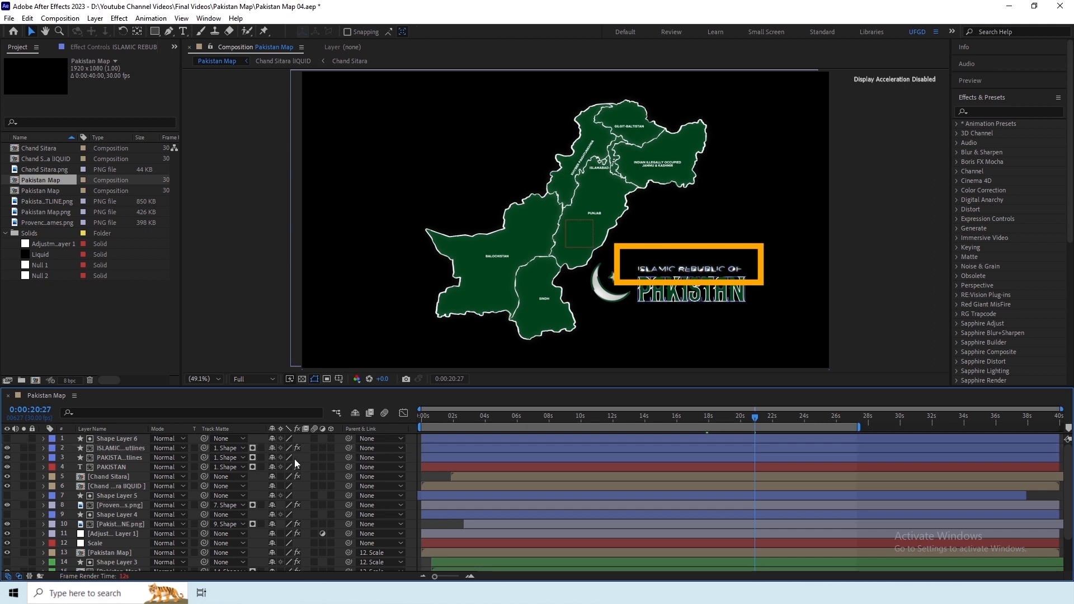
# Step: Hide and show again the PAKISTAN outlines layer and the PAKISTAN text layer, one at a time
pyautogui.click(7, 458)
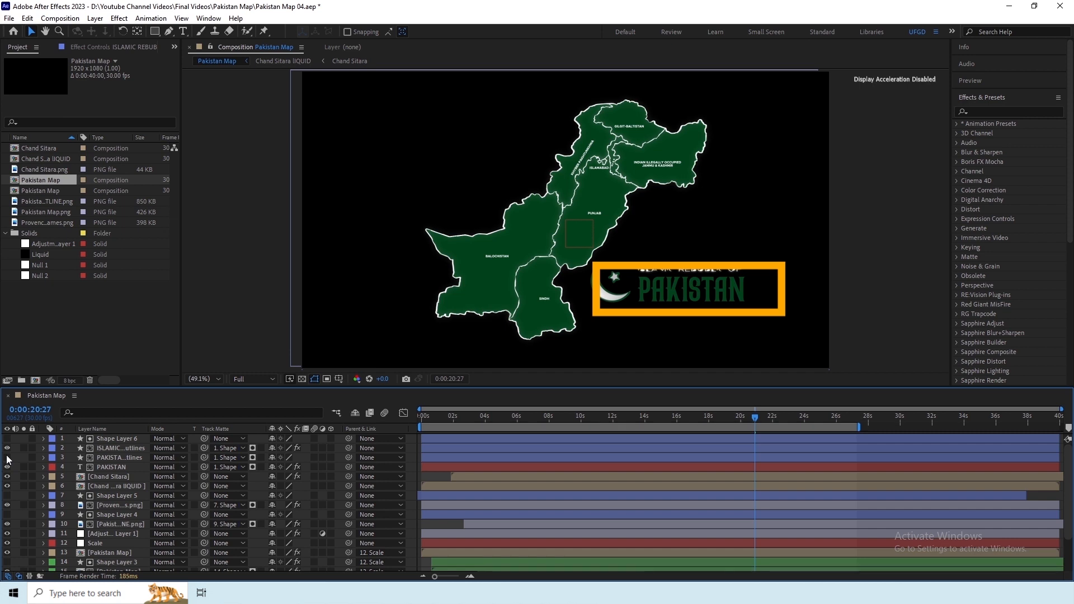
pyautogui.click(7, 458)
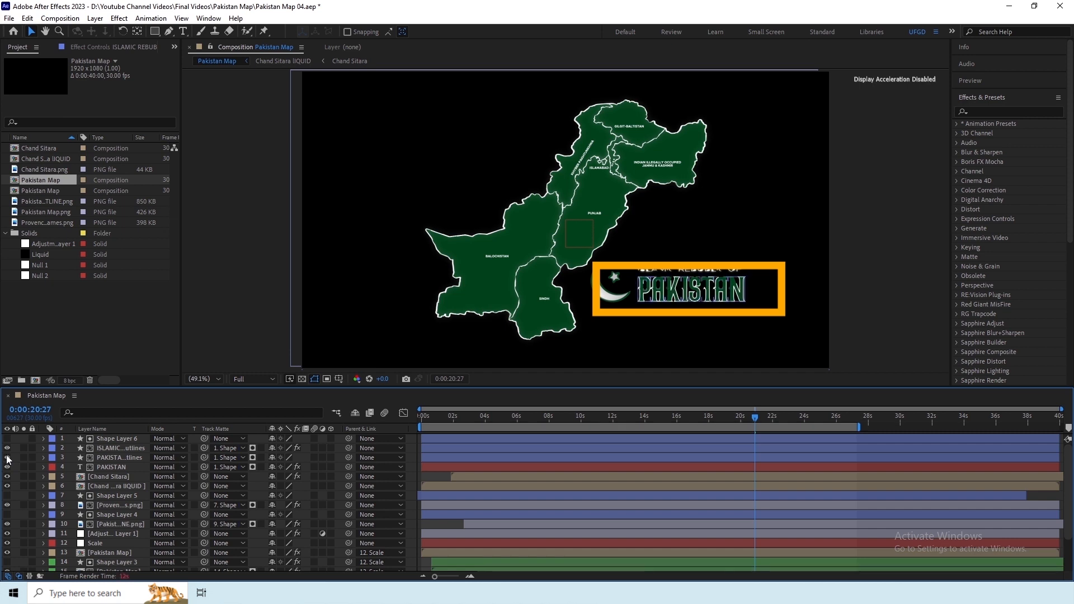
pyautogui.click(7, 468)
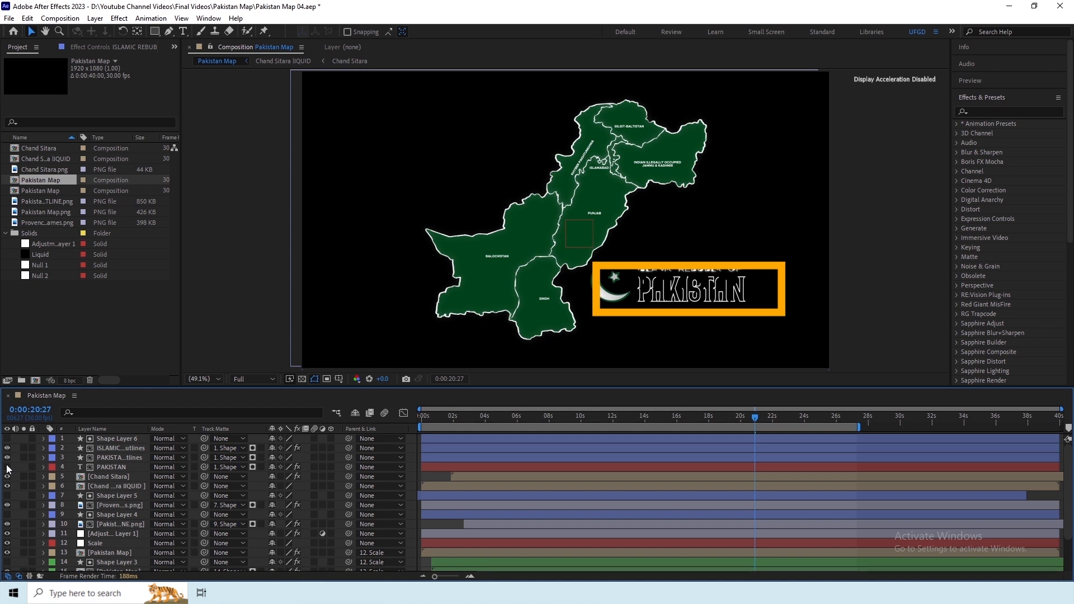
pyautogui.click(7, 468)
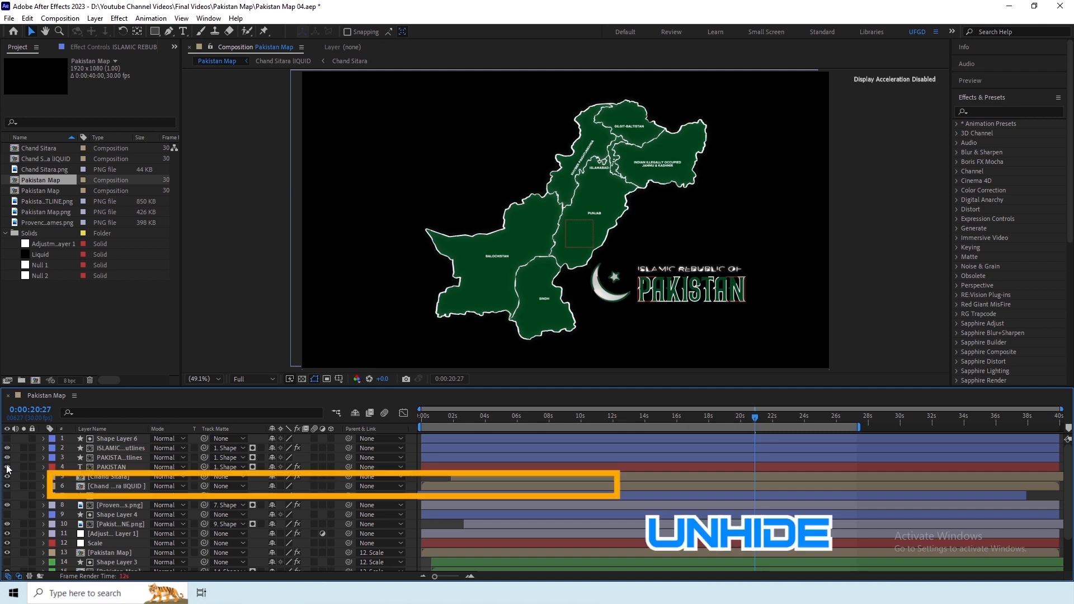
# Step: Hide and show again the Chand Sitara lIQUID layer and the province names image layer, one at a time
pyautogui.click(8, 495)
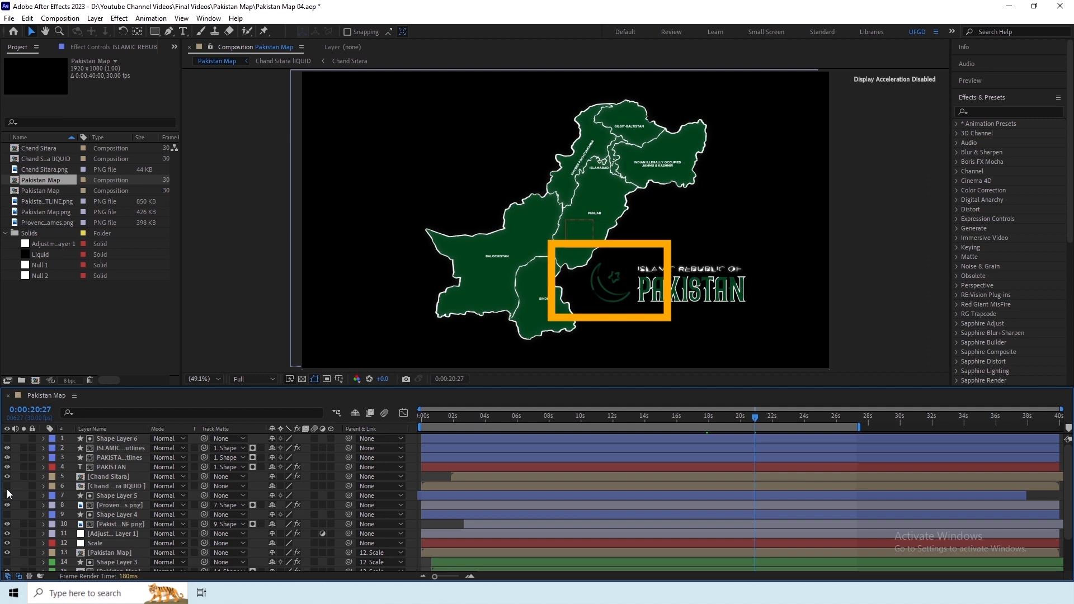
pyautogui.click(7, 485)
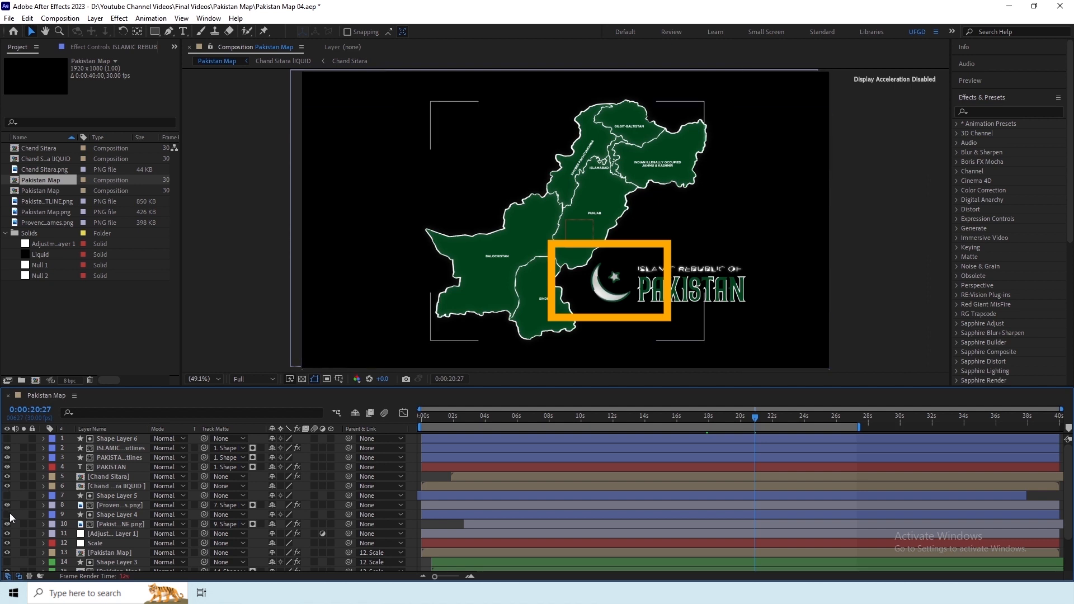
pyautogui.click(8, 506)
pyautogui.click(8, 506)
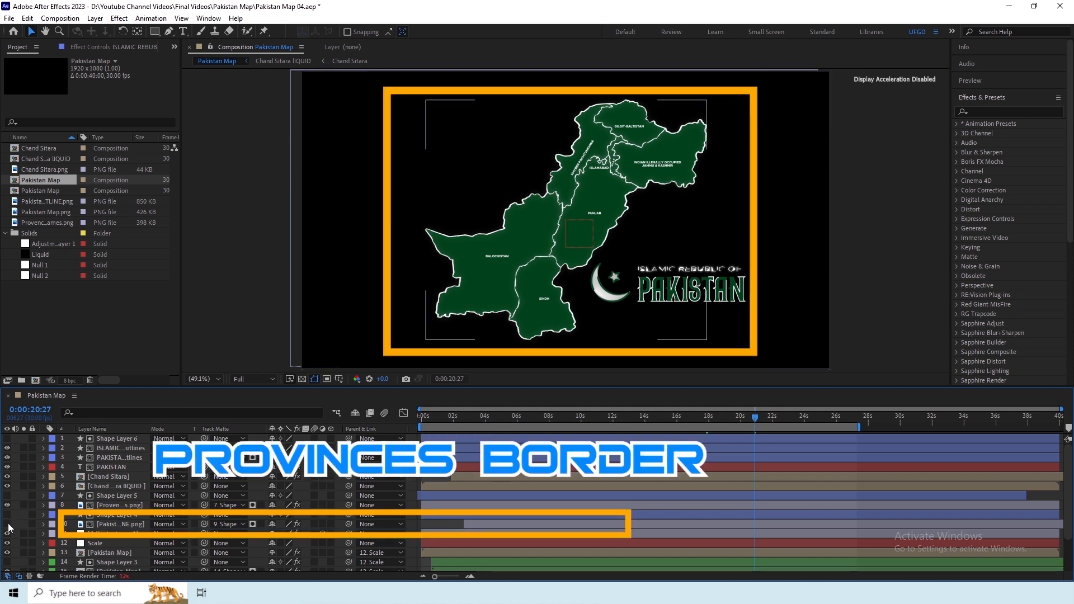
# Step: Hide and show again the Pakistan outline image layer to identify the province borders
pyautogui.click(7, 525)
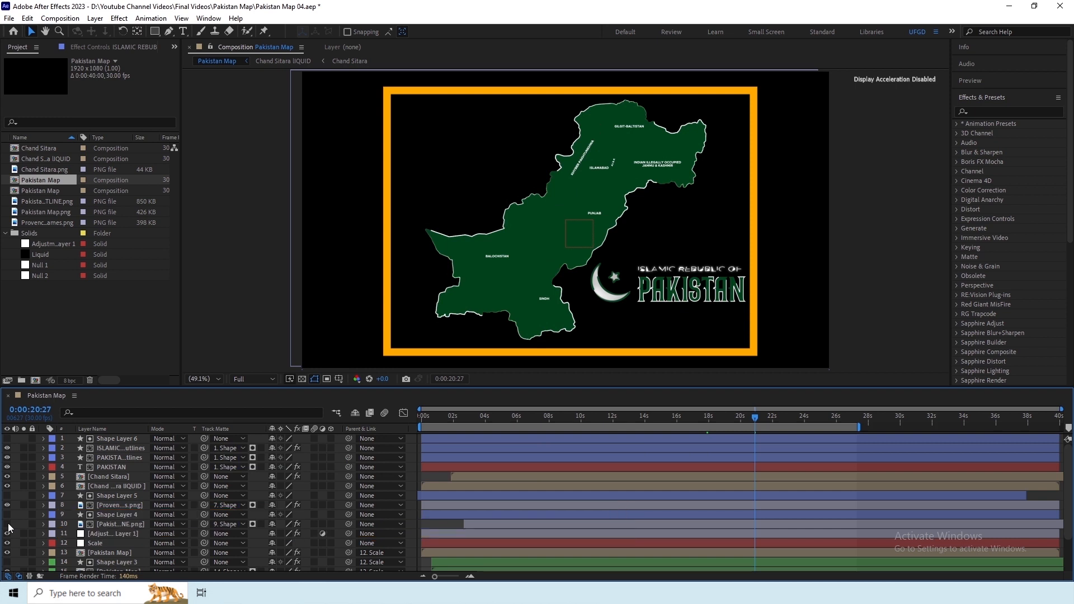
pyautogui.click(7, 524)
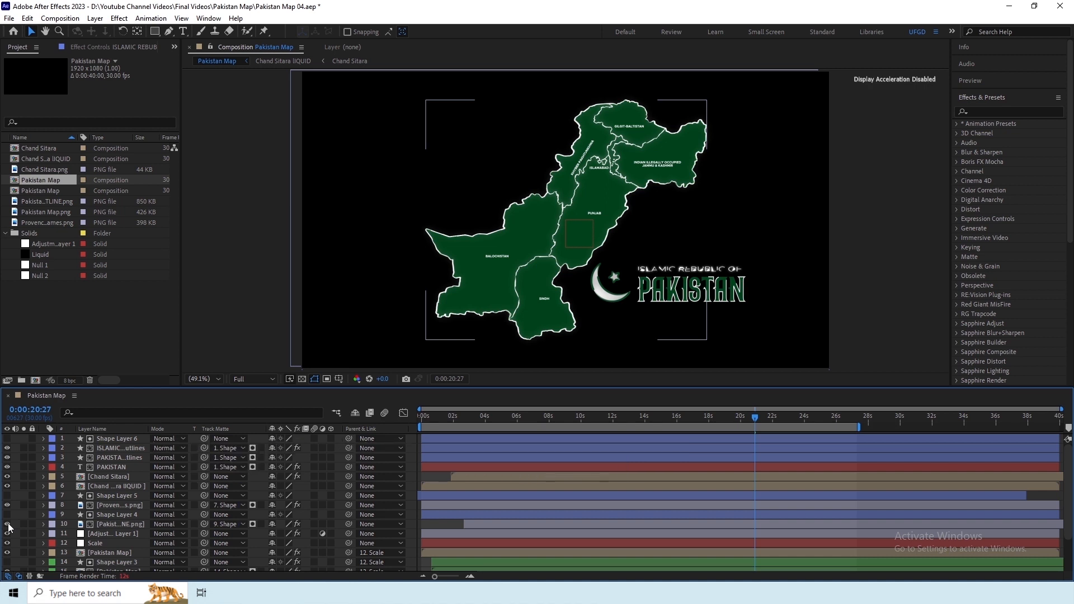
pyautogui.click(96, 486)
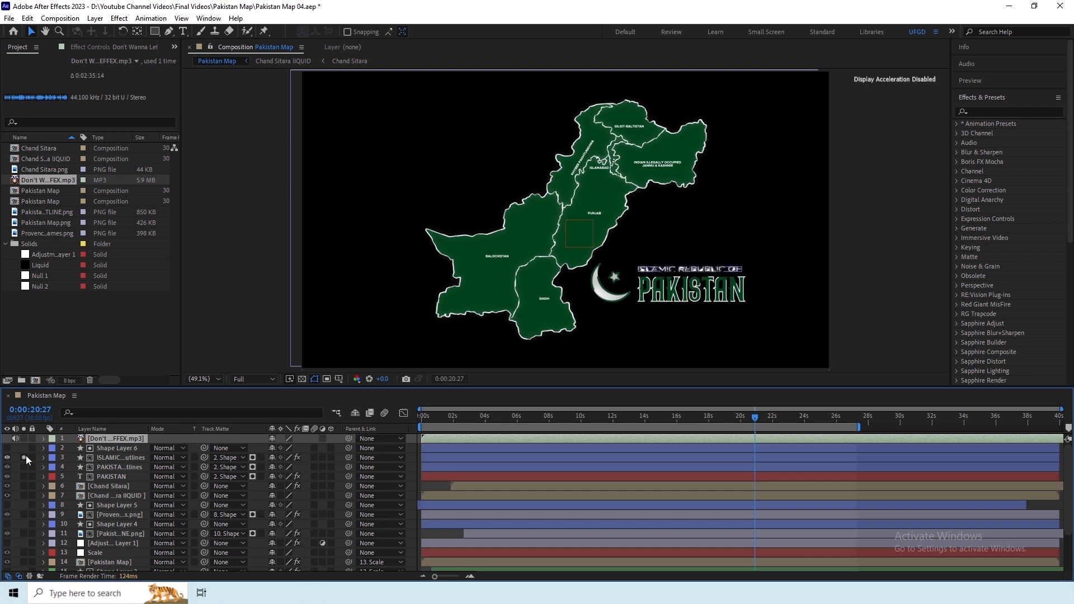
# Step: Solo the ISLAMIC outlines layer and the Pakistan outline image layer in turn, releasing each solo after viewing
pyautogui.click(25, 456)
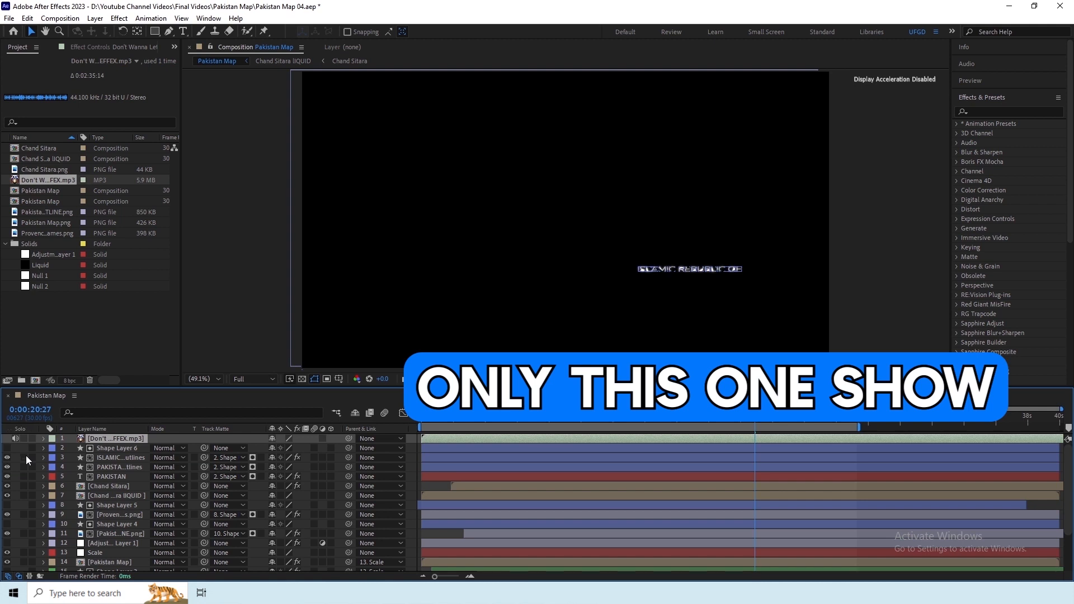
pyautogui.click(25, 455)
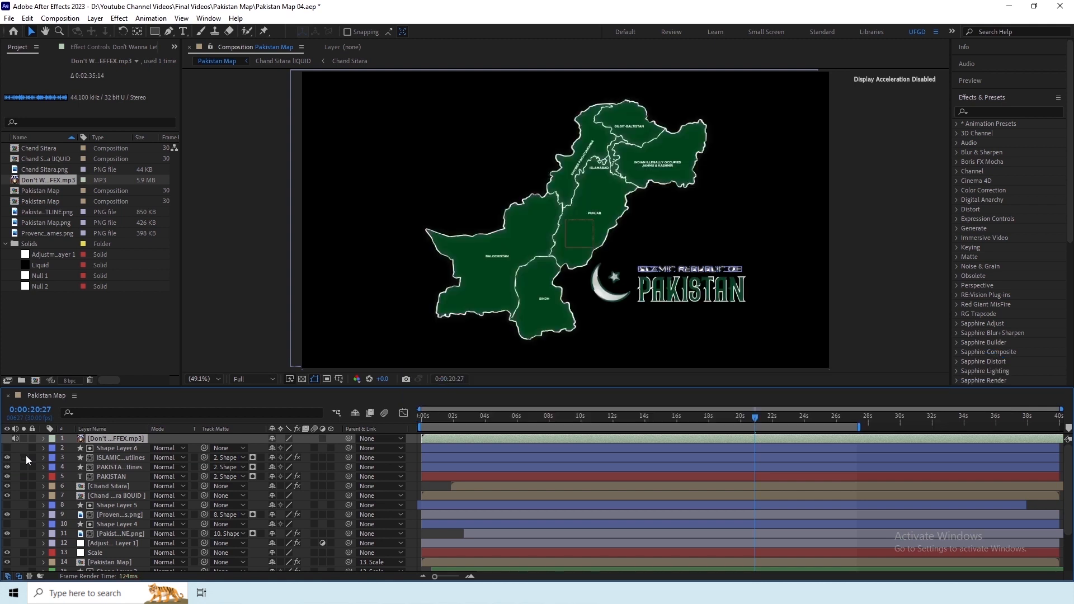
pyautogui.click(27, 535)
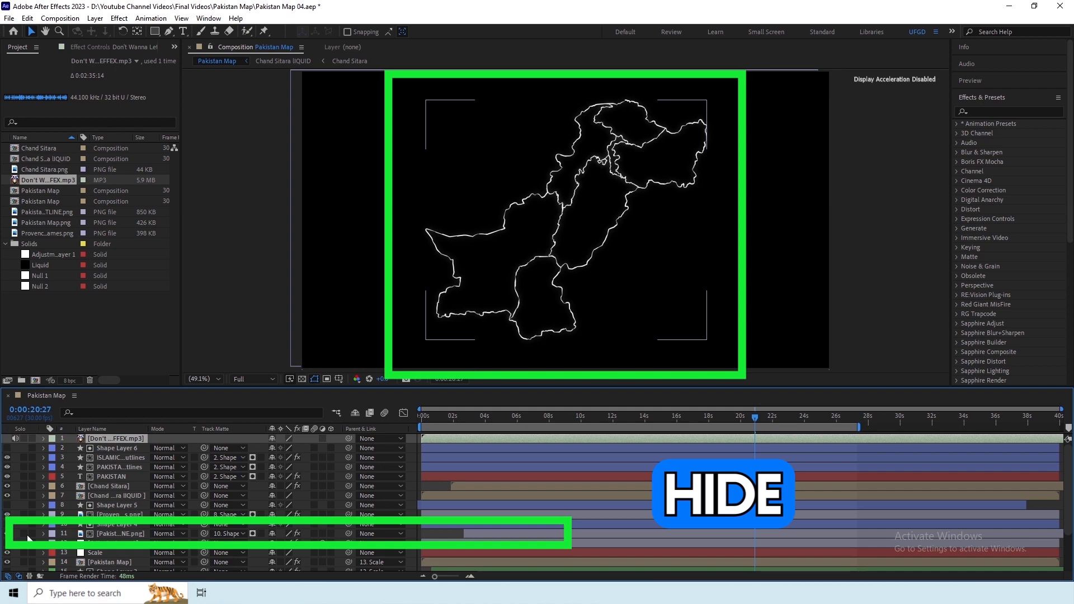
pyautogui.click(27, 535)
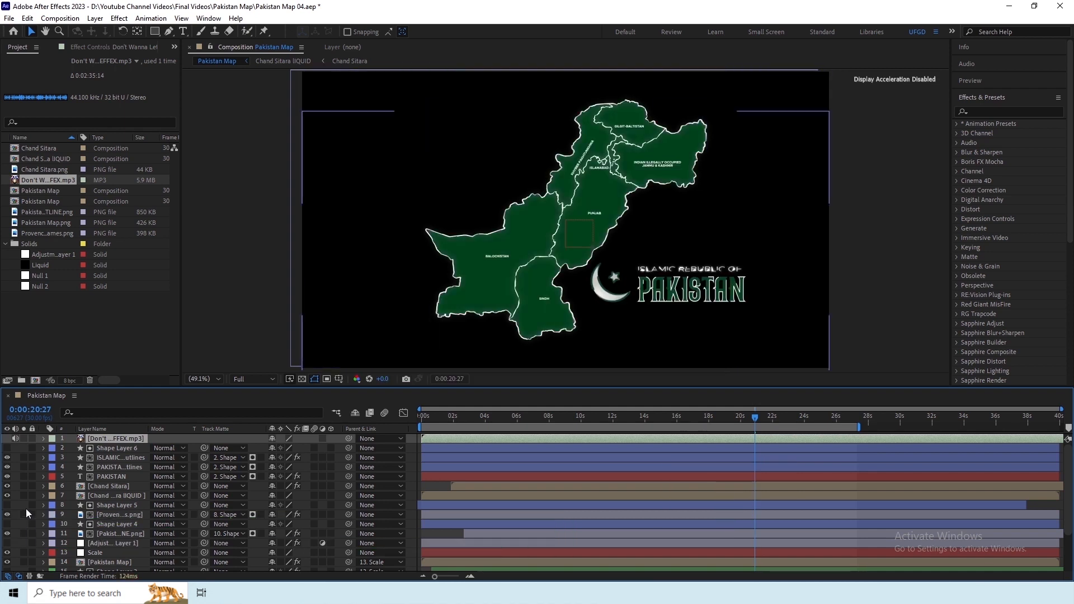
# Step: Solo the province names image layer and the Chand Sitara lIQUID layer in turn to view each alone
pyautogui.click(24, 514)
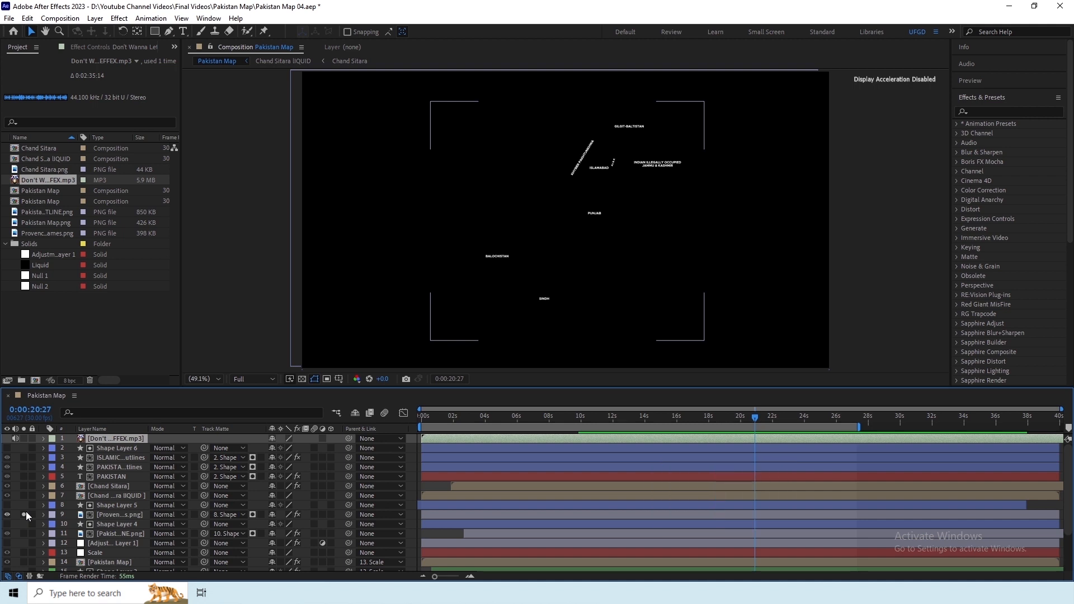
pyautogui.click(25, 513)
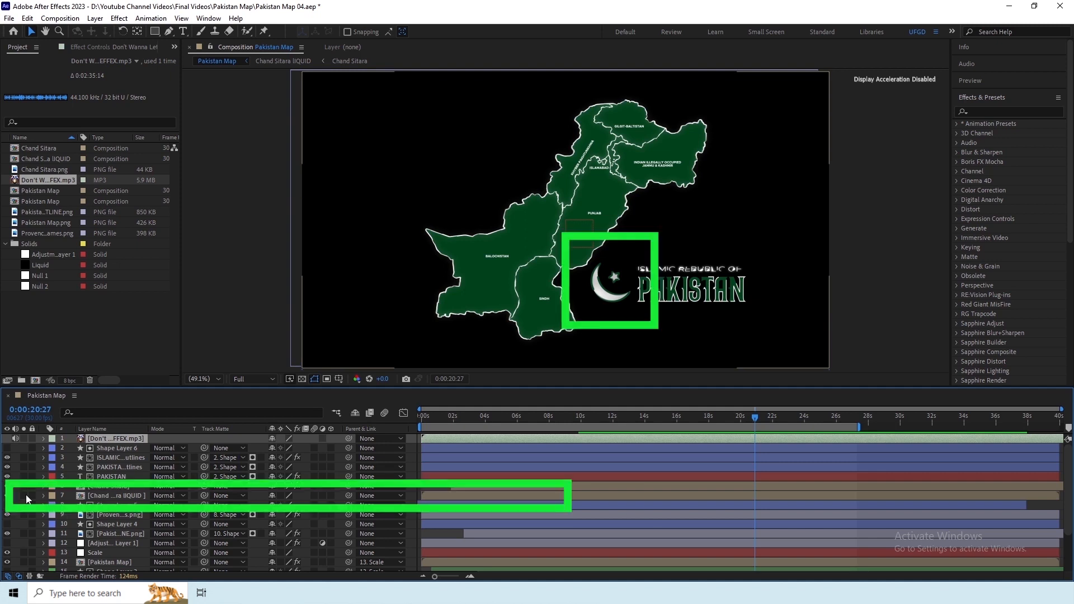
pyautogui.click(26, 496)
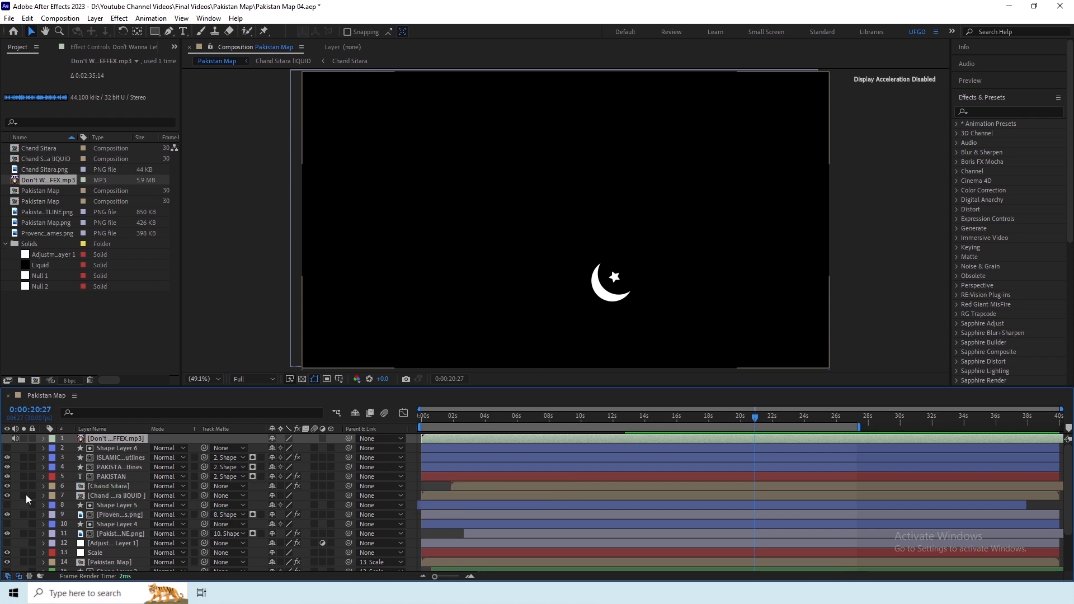
pyautogui.click(26, 495)
# Step: Solo the Chand Sitara layer and the PAKISTAN outlines layer in turn, releasing each solo after viewing
pyautogui.click(26, 484)
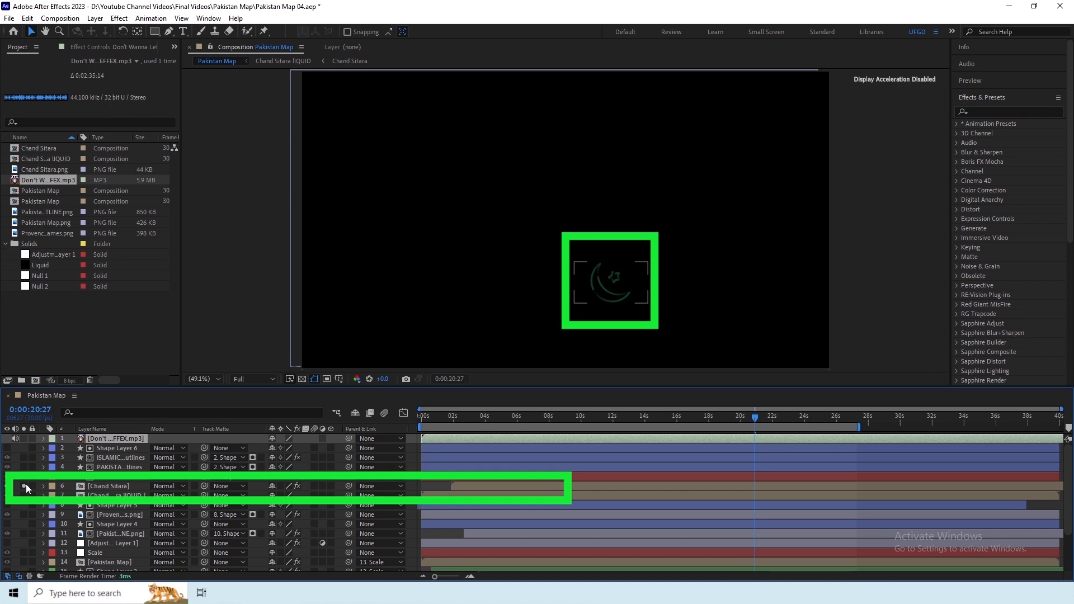
pyautogui.click(26, 484)
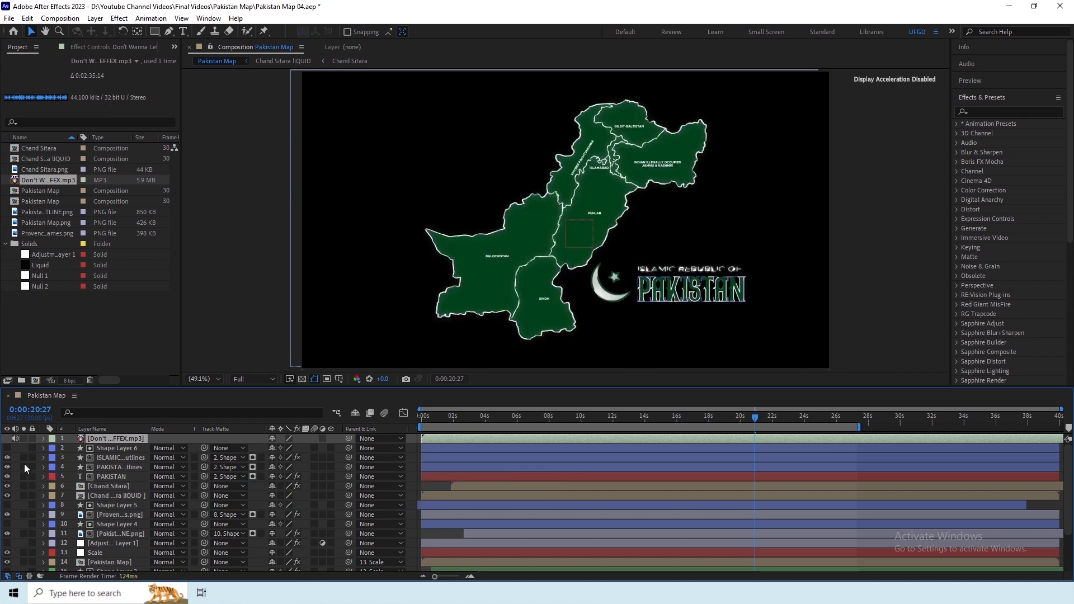
pyautogui.click(25, 464)
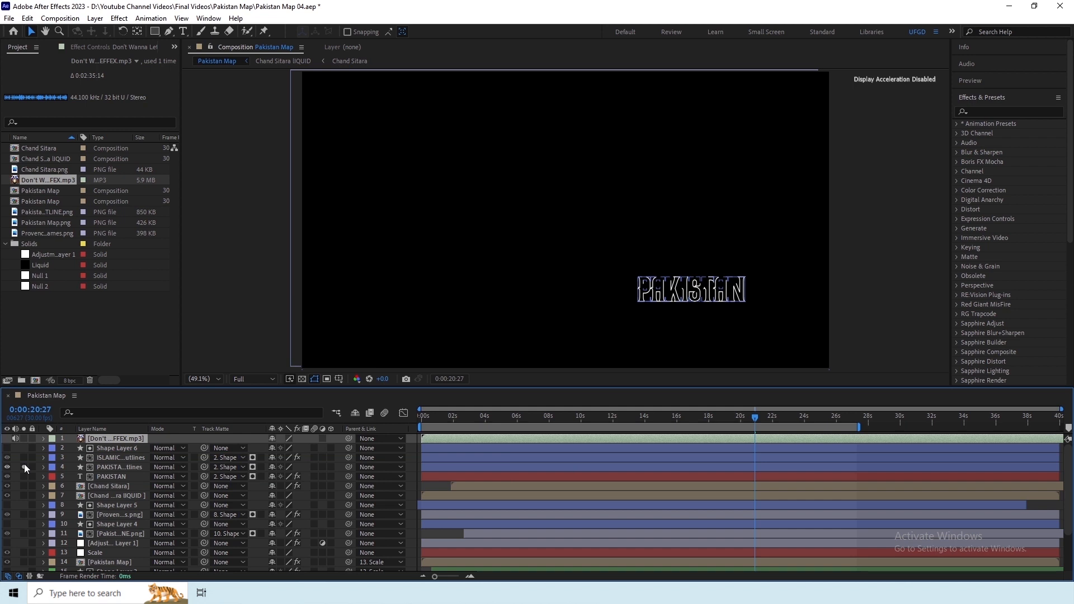
pyautogui.click(24, 466)
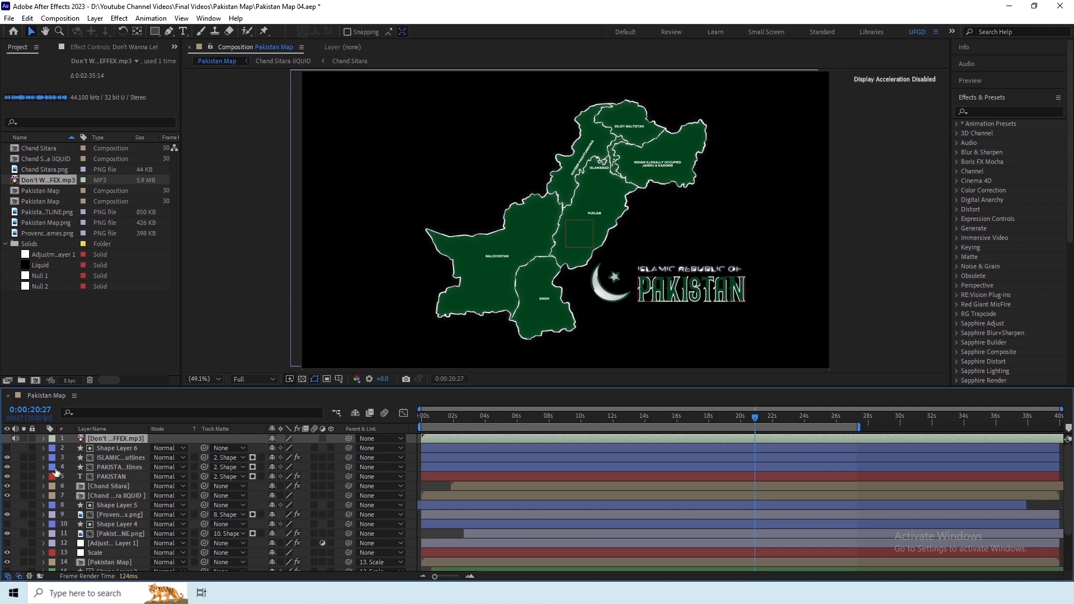
# Step: Lock the ISLAMIC outlines layer, try to select it, and unlock it again
pyautogui.click(33, 458)
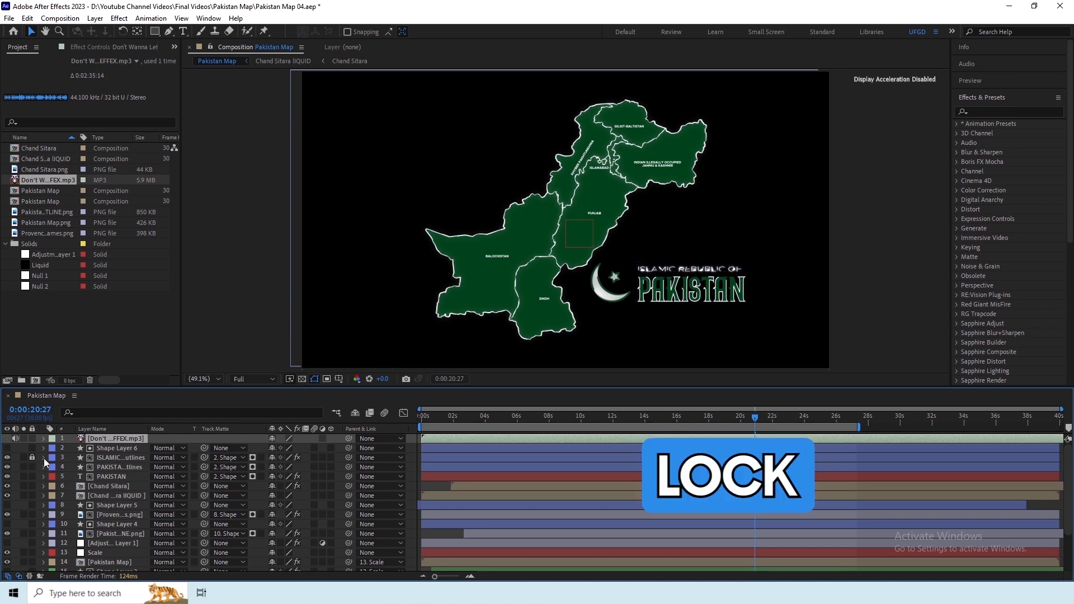
pyautogui.click(109, 457)
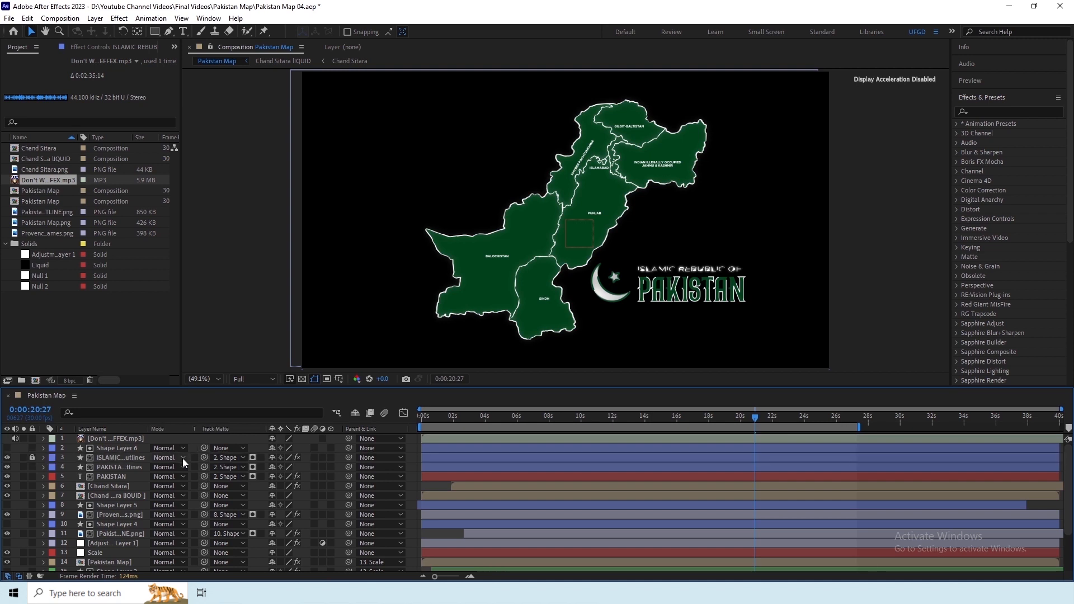
pyautogui.click(34, 457)
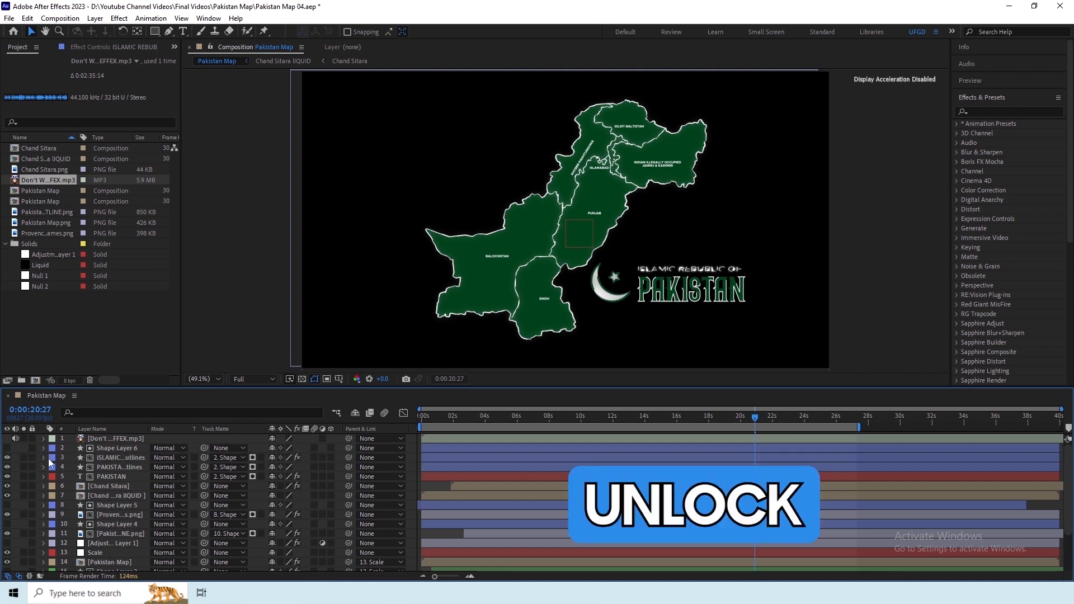
# Step: Switch the ISLAMIC outlines layer's blending mode to Overlay and back to Normal
pyautogui.click(185, 459)
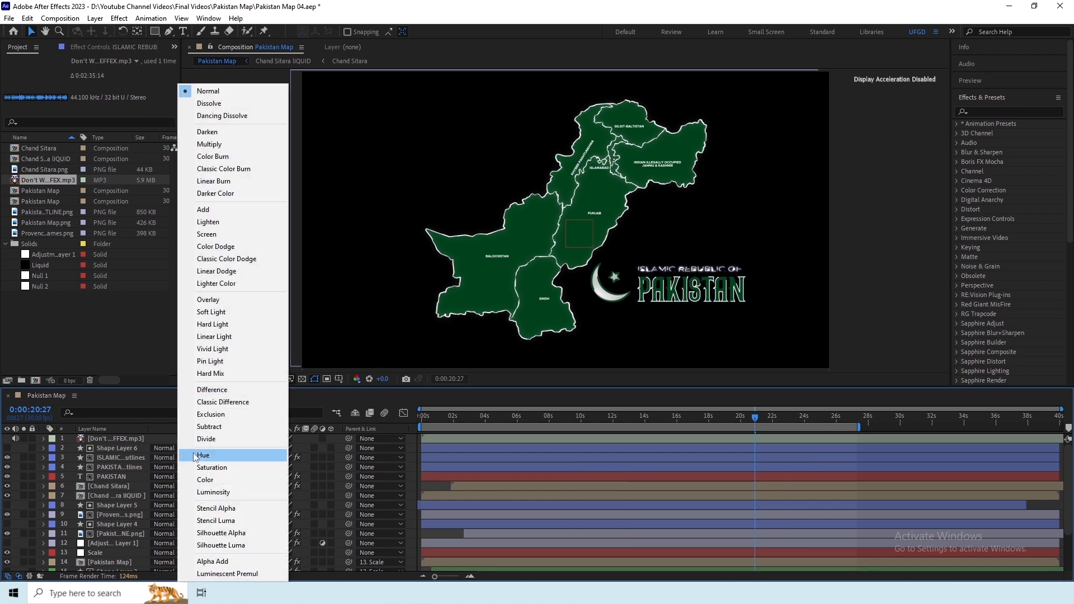
pyautogui.click(220, 303)
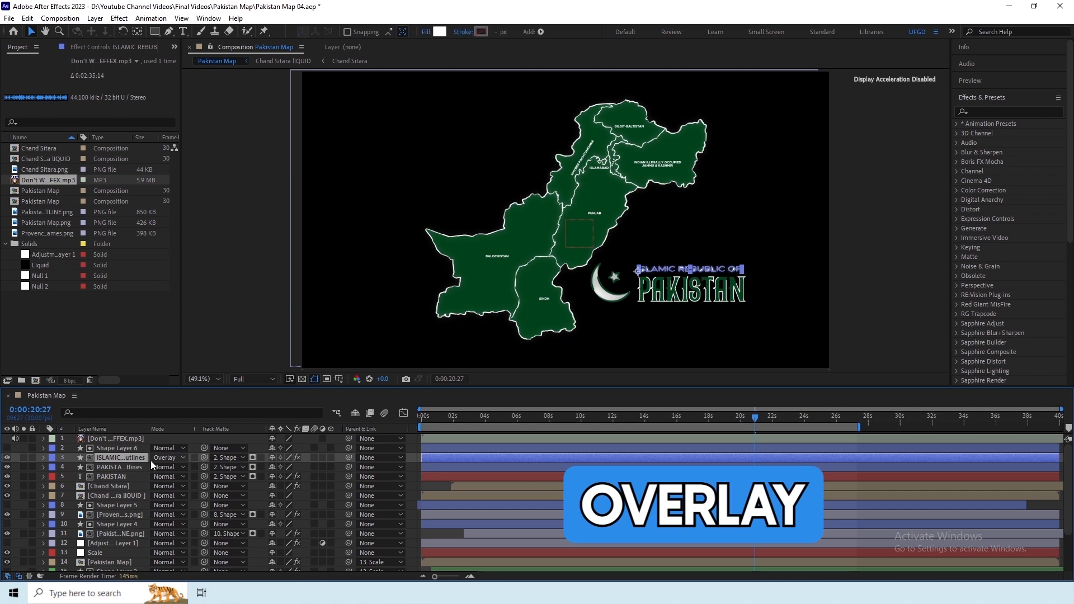
pyautogui.click(173, 459)
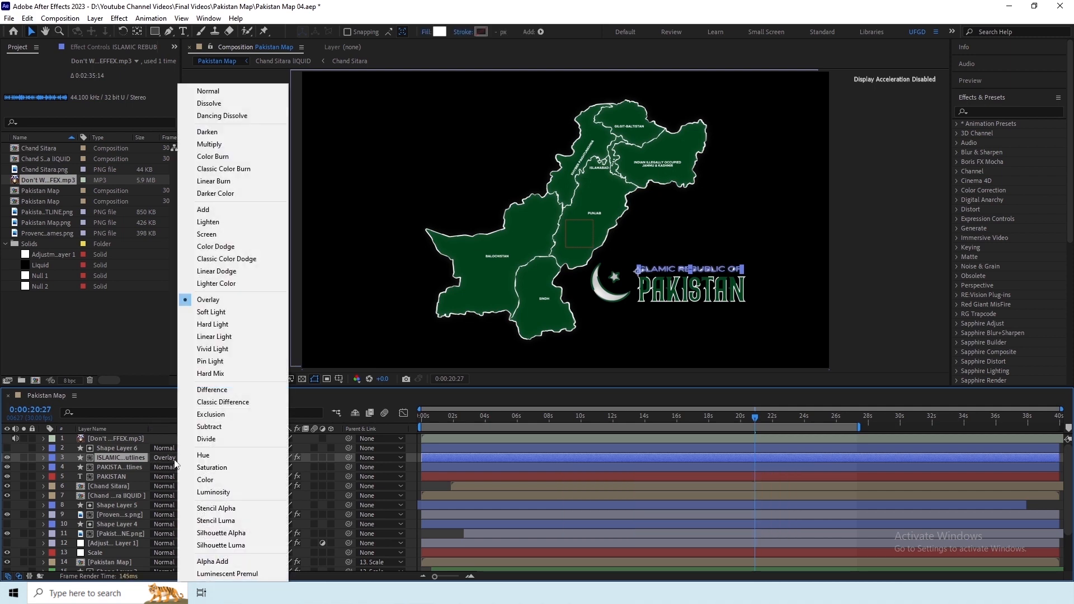
pyautogui.click(205, 92)
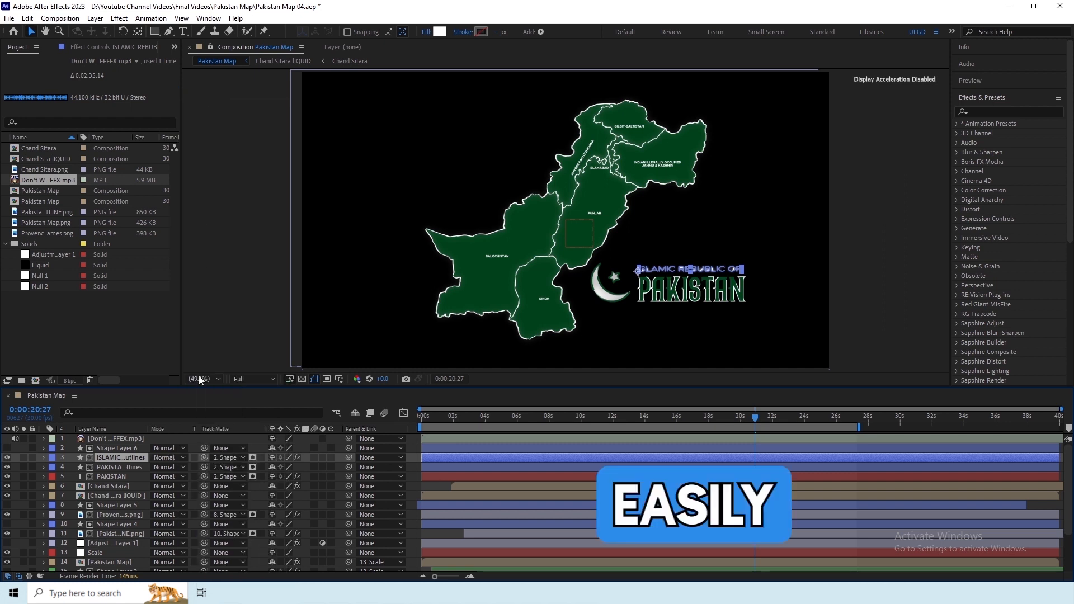
# Step: Expand the ISLAMIC outlines layer's Contents and its Trim Paths 1 group to examine the letter shapes and trim settings
pyautogui.click(44, 457)
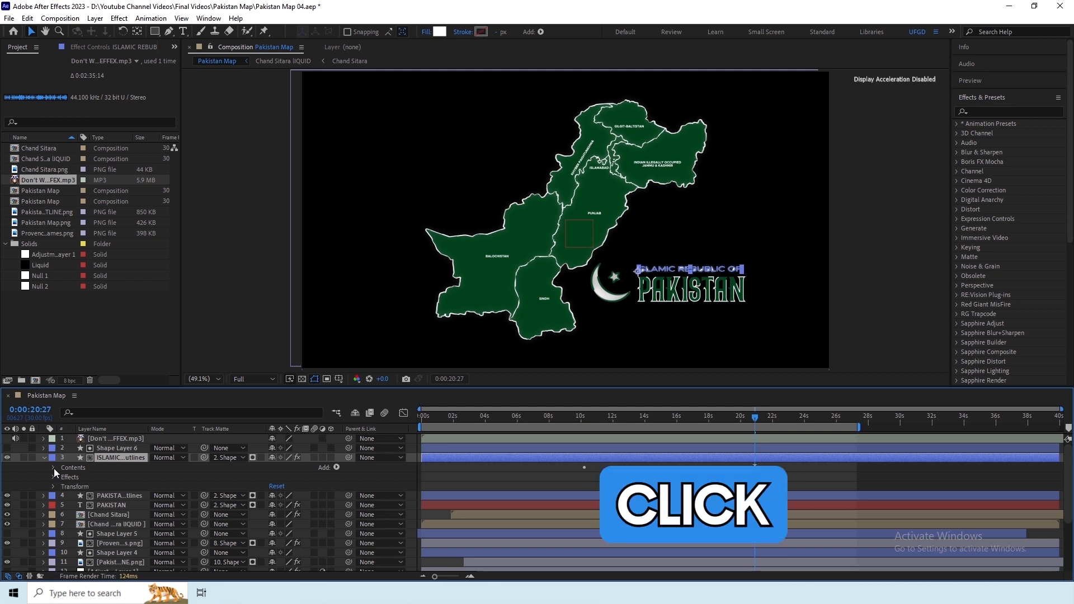
pyautogui.click(54, 468)
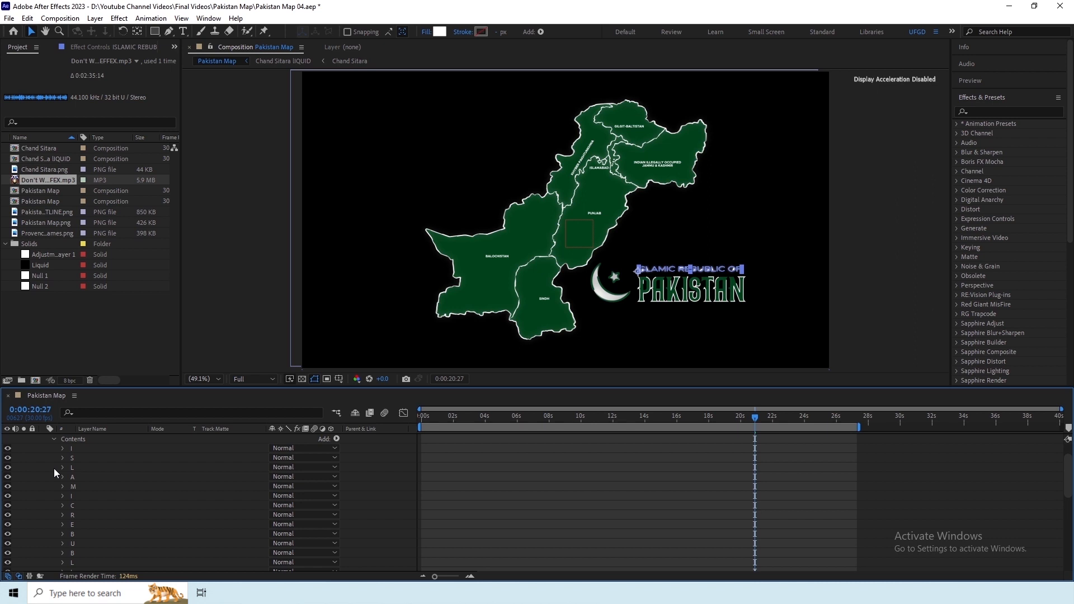
pyautogui.scroll(1, 54, 469)
pyautogui.scroll(-4, 54, 472)
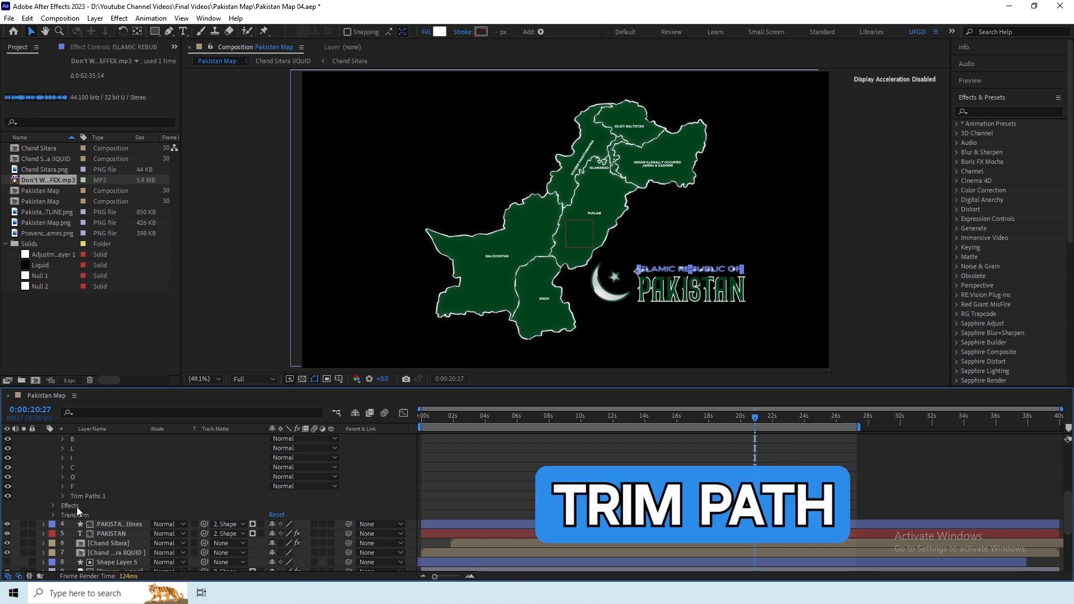
pyautogui.click(63, 497)
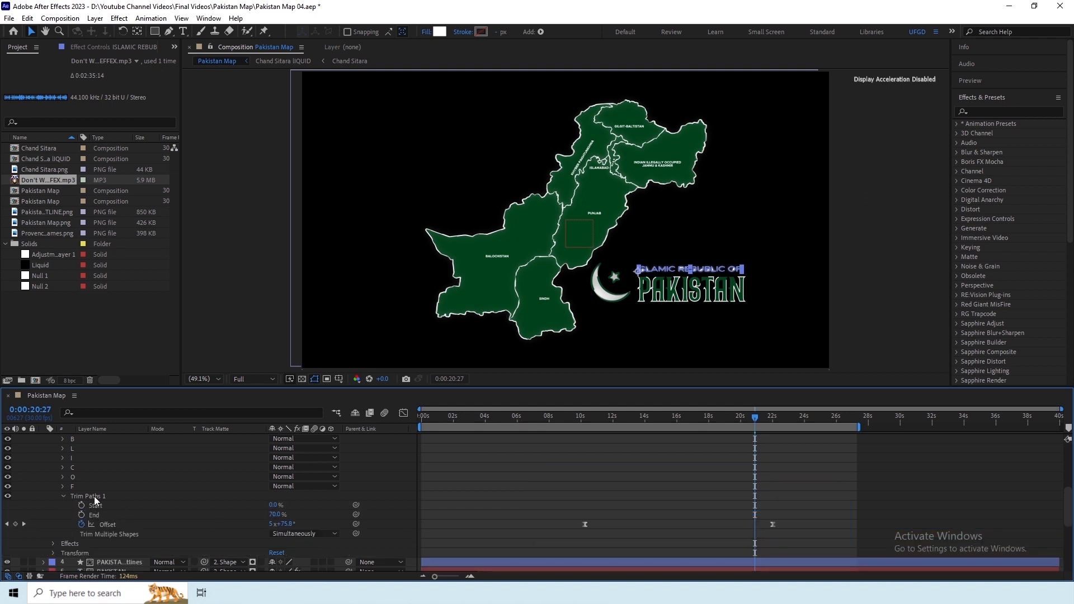
pyautogui.scroll(5, 157, 505)
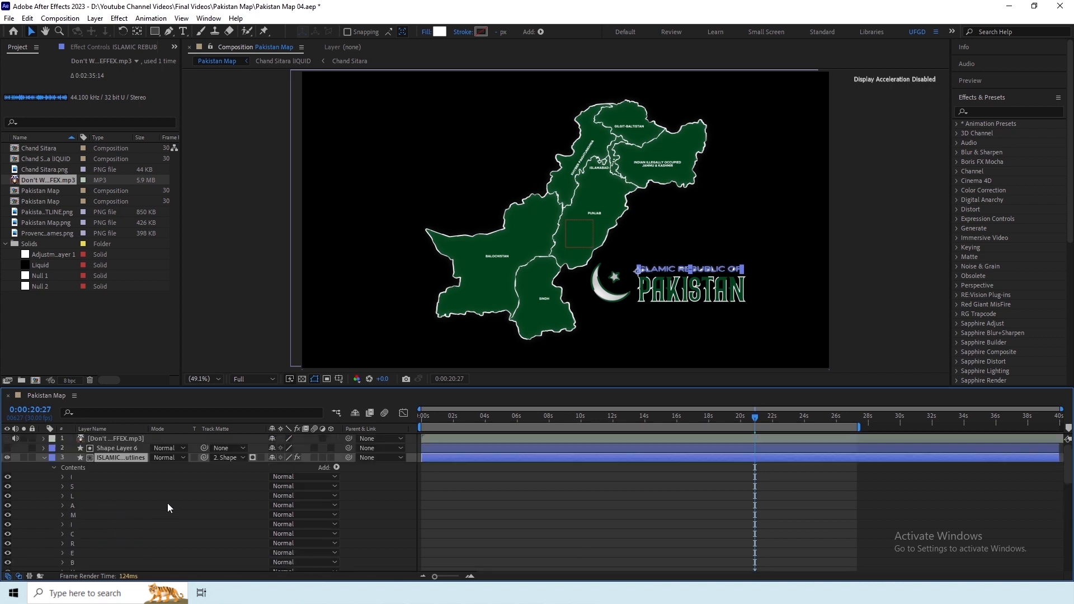
# Step: Review the shape operators that can be added to the layer's Contents, including Trim Paths, and play the trim offset animation
pyautogui.click(336, 468)
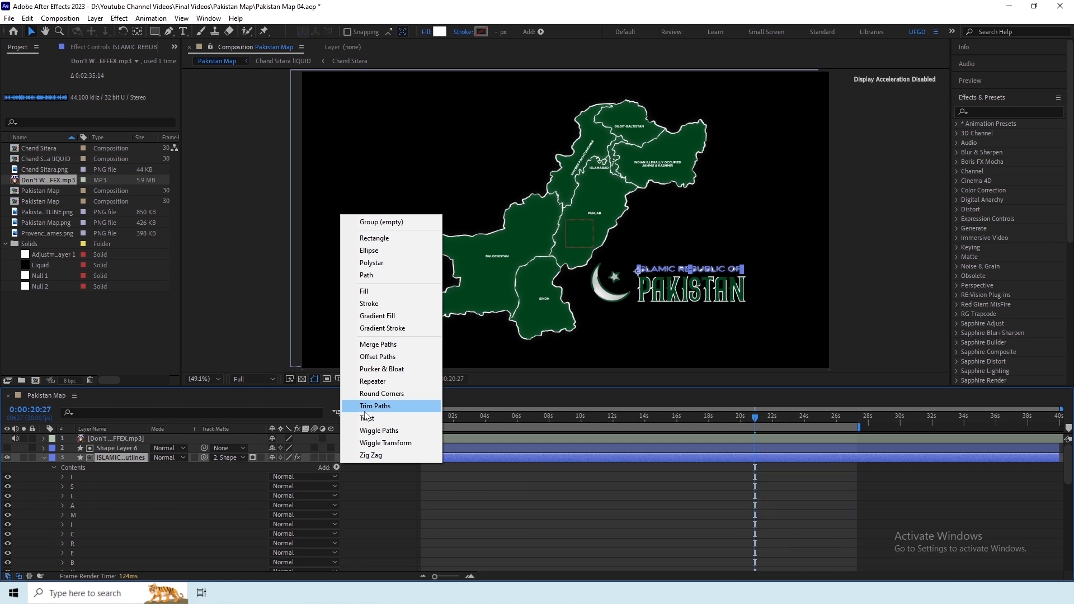
pyautogui.click(329, 468)
pyautogui.scroll(-5, 140, 489)
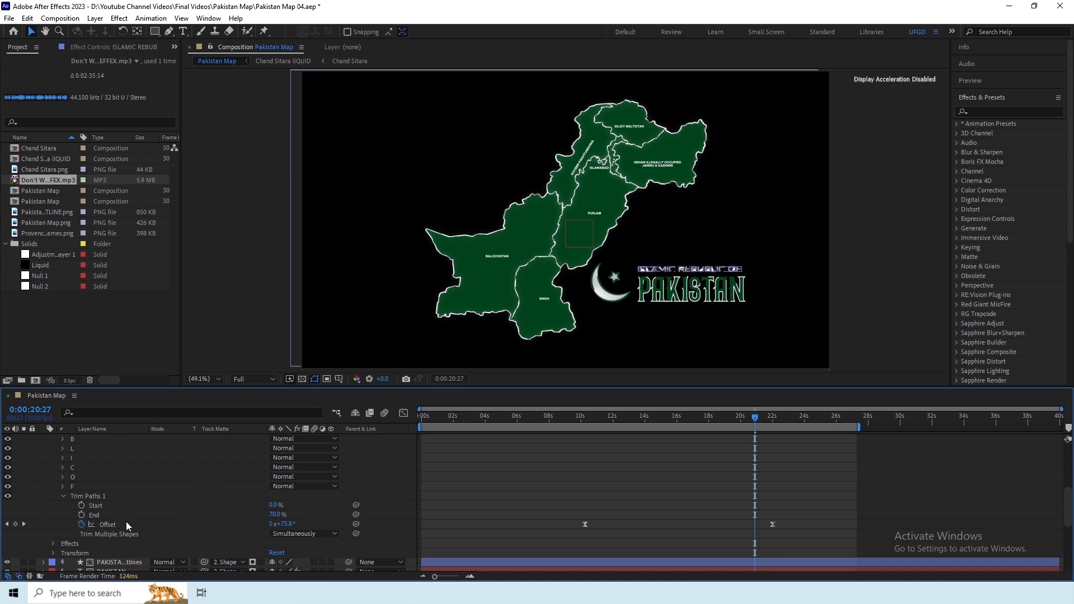
pyautogui.press('space')
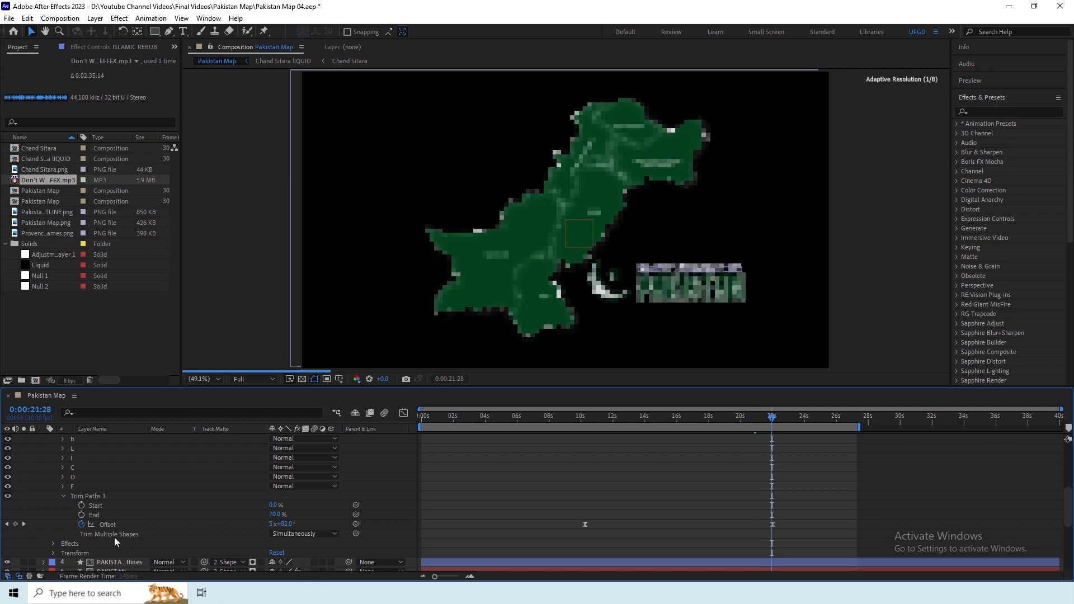
# Step: Examine the ISLAMIC outlines layer's Effects group, collapse it, and expand its Transform group
pyautogui.click(53, 544)
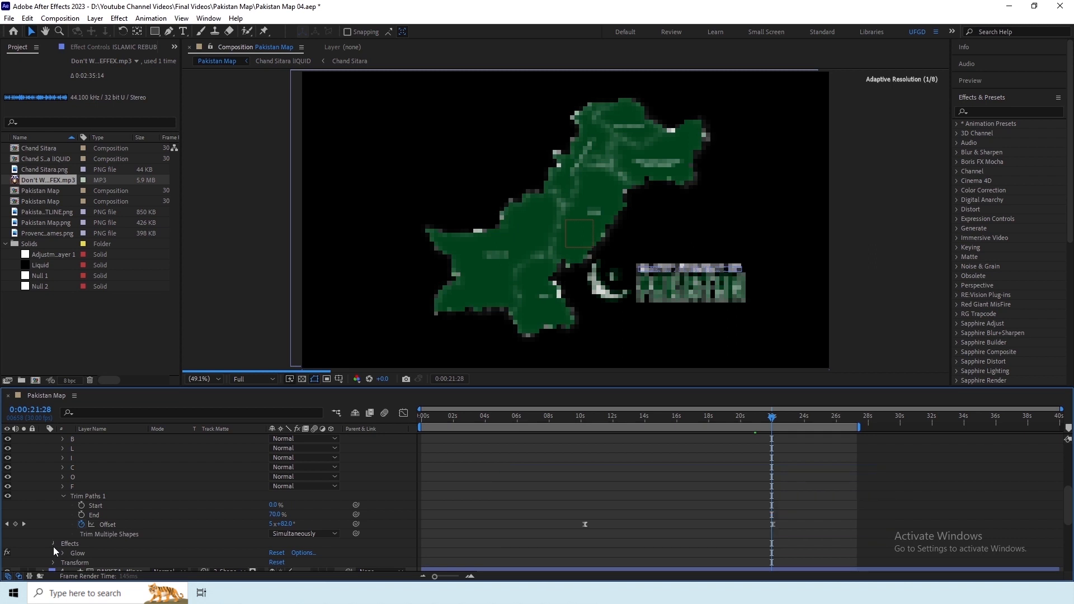
pyautogui.click(53, 545)
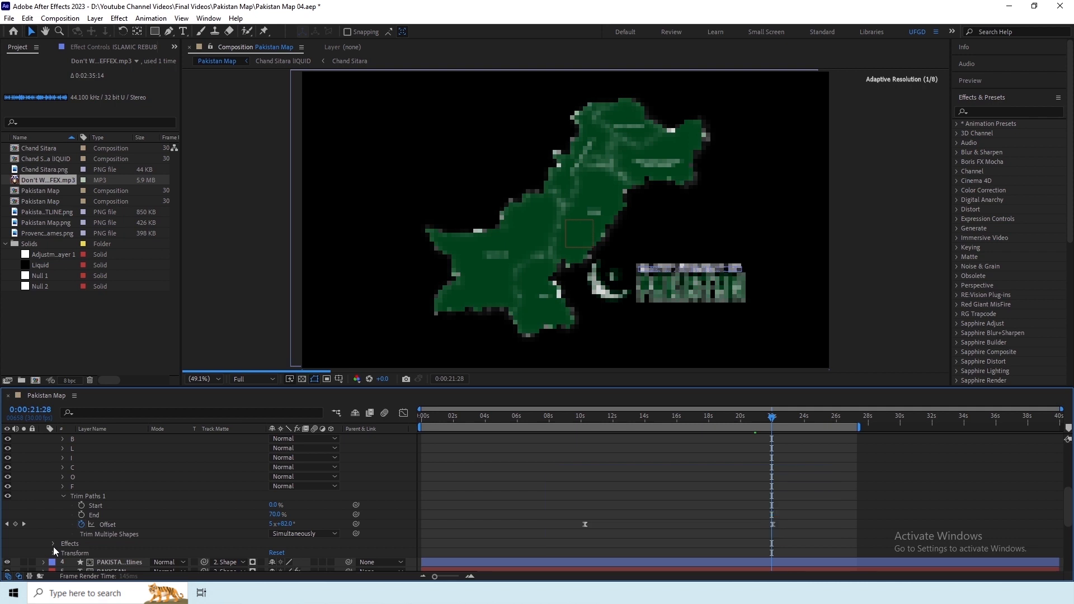
pyautogui.click(54, 551)
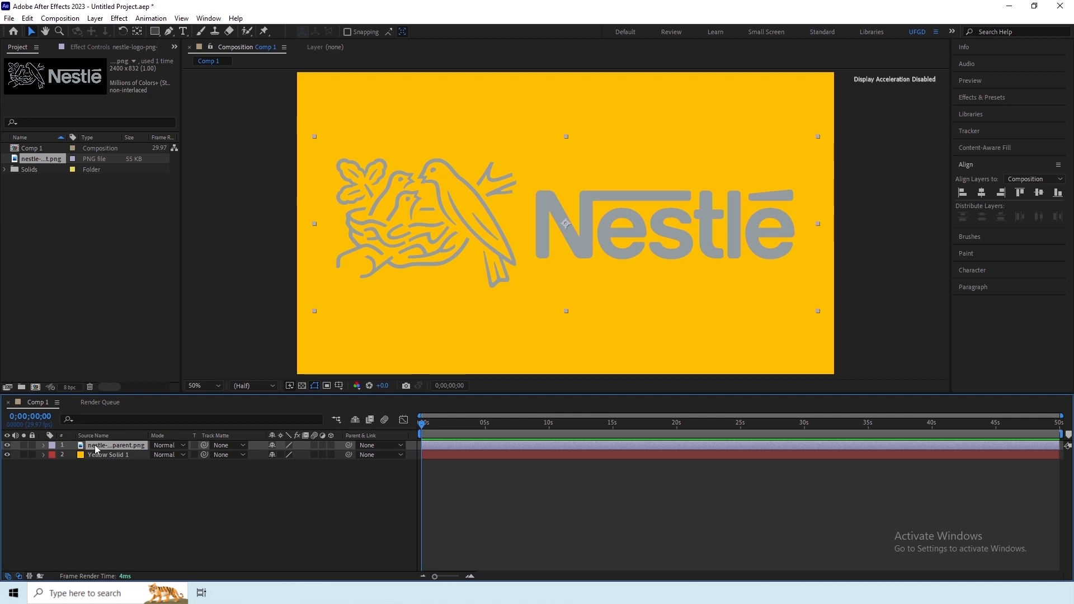
# Step: Expand the Nestlé logo layer's Transform properties in Comp 1 and examine its anchor point in the composition
pyautogui.click(44, 445)
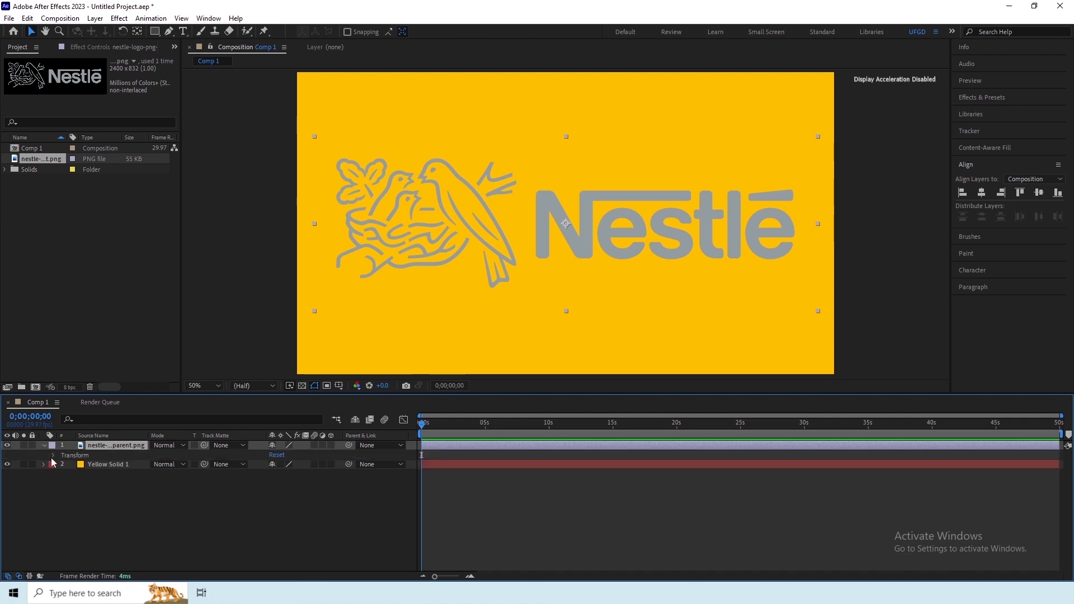
pyautogui.click(52, 456)
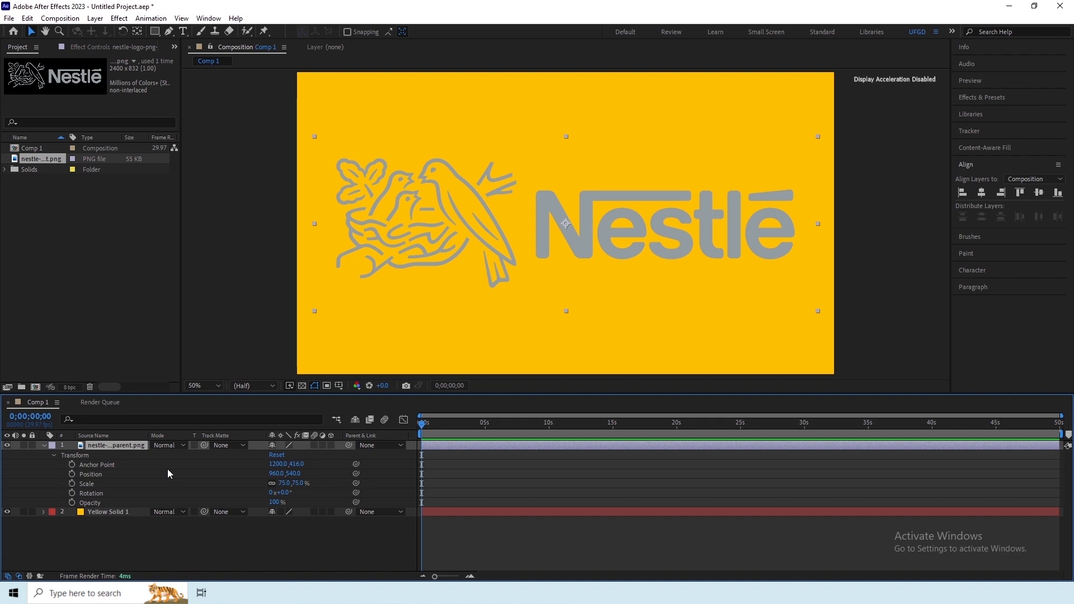
pyautogui.click(102, 465)
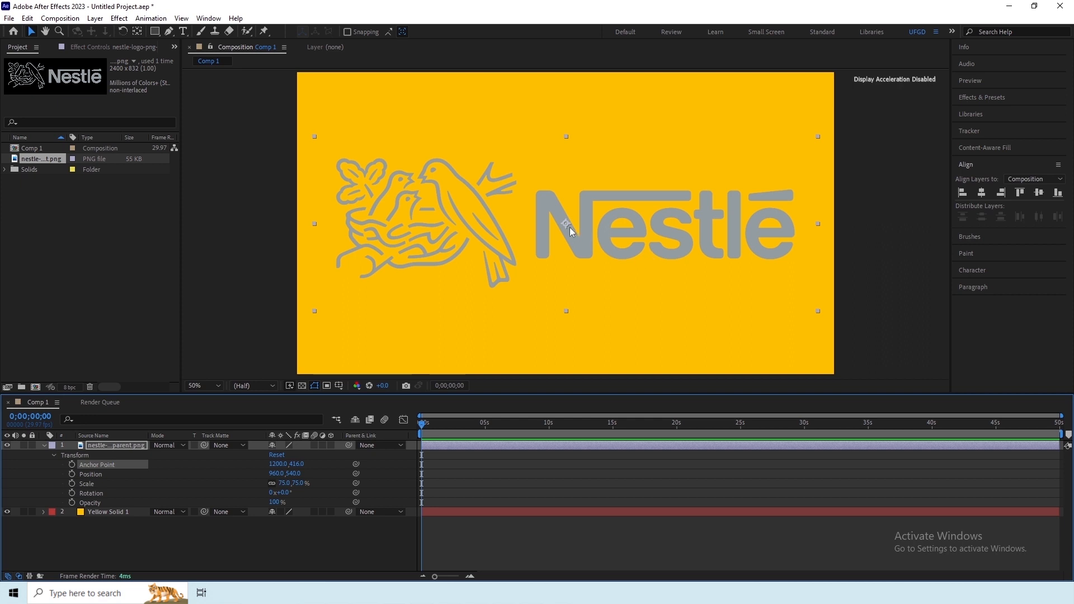
pyautogui.scroll(3, 569, 227)
pyautogui.scroll(-3, 569, 227)
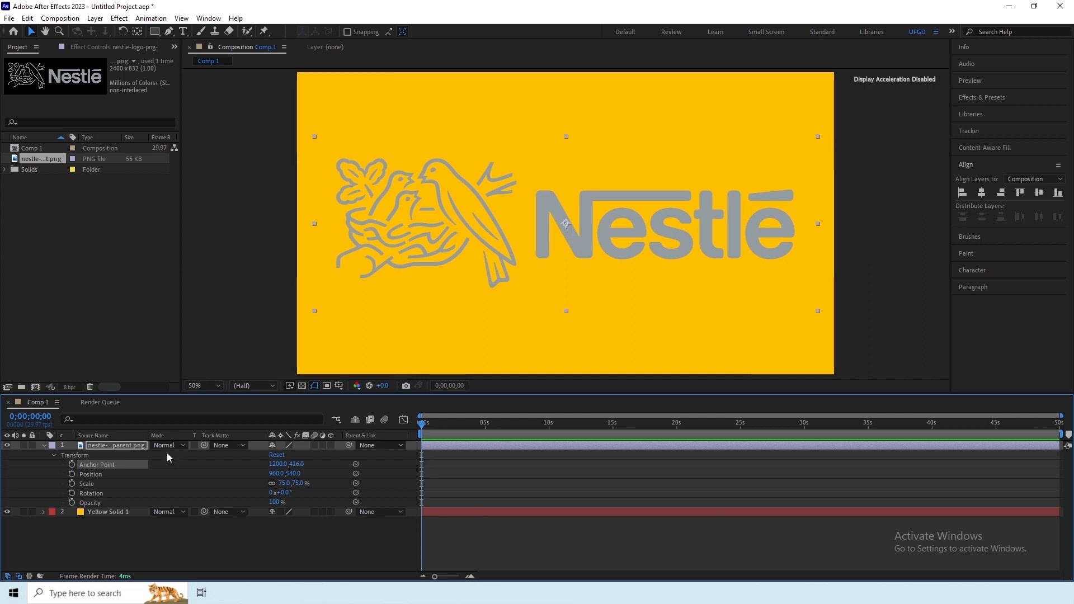
# Step: Add a Position keyframe to the Nestlé logo layer and move it to just before 5 seconds
pyautogui.click(87, 474)
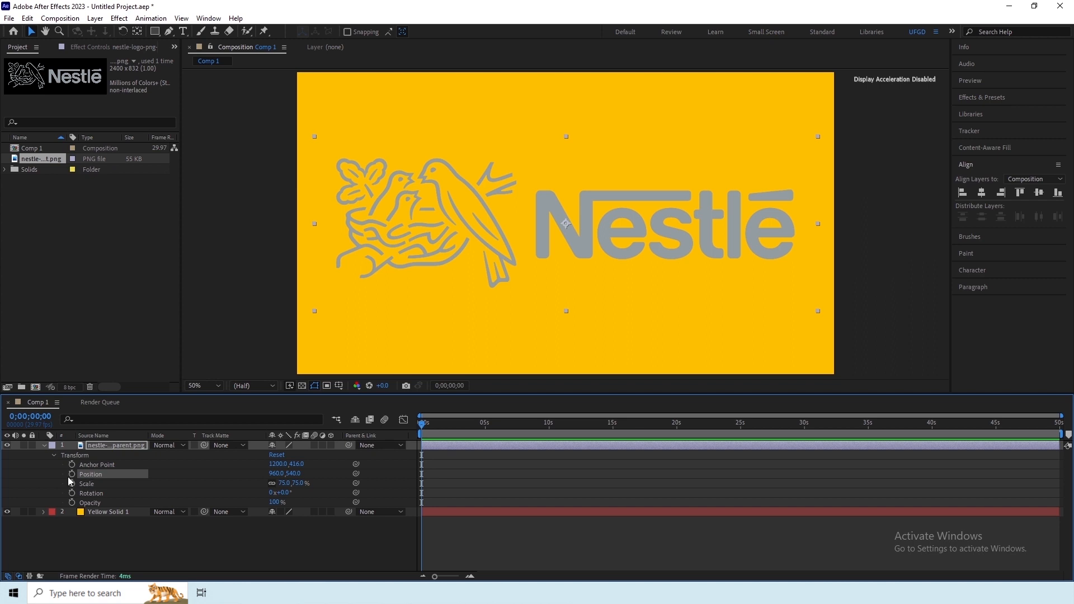
pyautogui.click(74, 475)
pyautogui.moveTo(424, 474); pyautogui.dragTo(484, 479)
# Step: Set the logo's X position at 0 seconds to -992, outside the frame, and preview the slide-in animation
pyautogui.moveTo(276, 473); pyautogui.dragTo(3, 471)
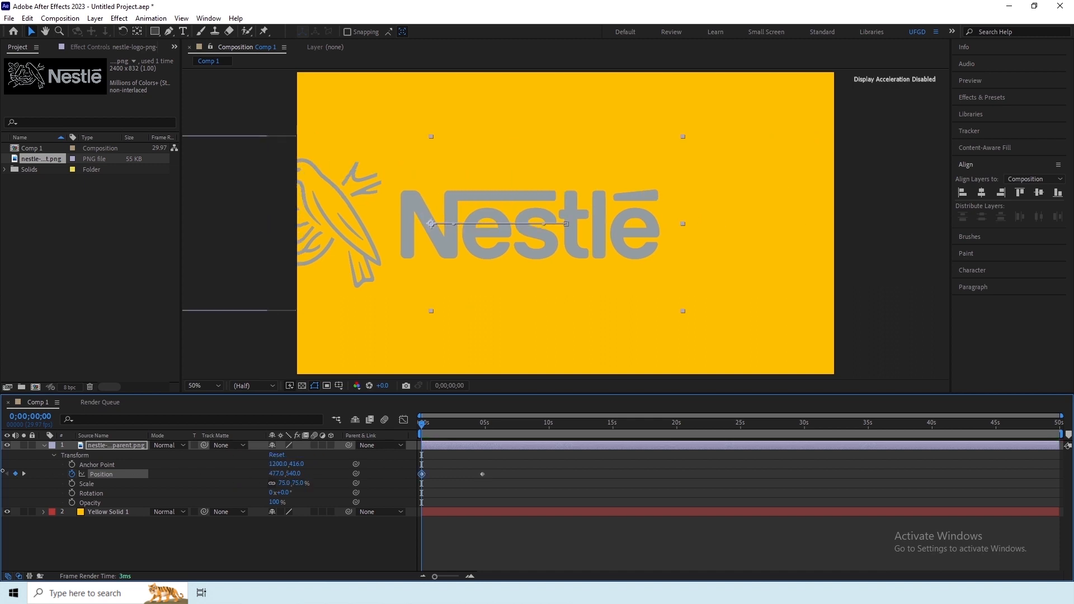
pyautogui.click(274, 474)
pyautogui.write('98')
pyautogui.press('Return')
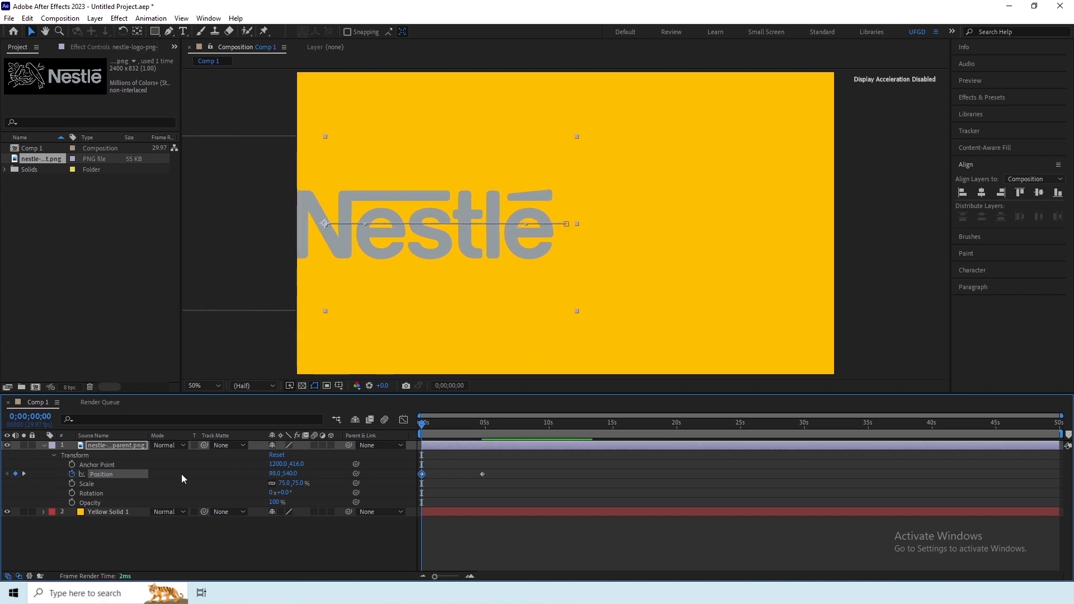
pyautogui.moveTo(275, 473); pyautogui.dragTo(137, 473)
pyautogui.moveTo(286, 474); pyautogui.dragTo(4, 474)
pyautogui.click(175, 545)
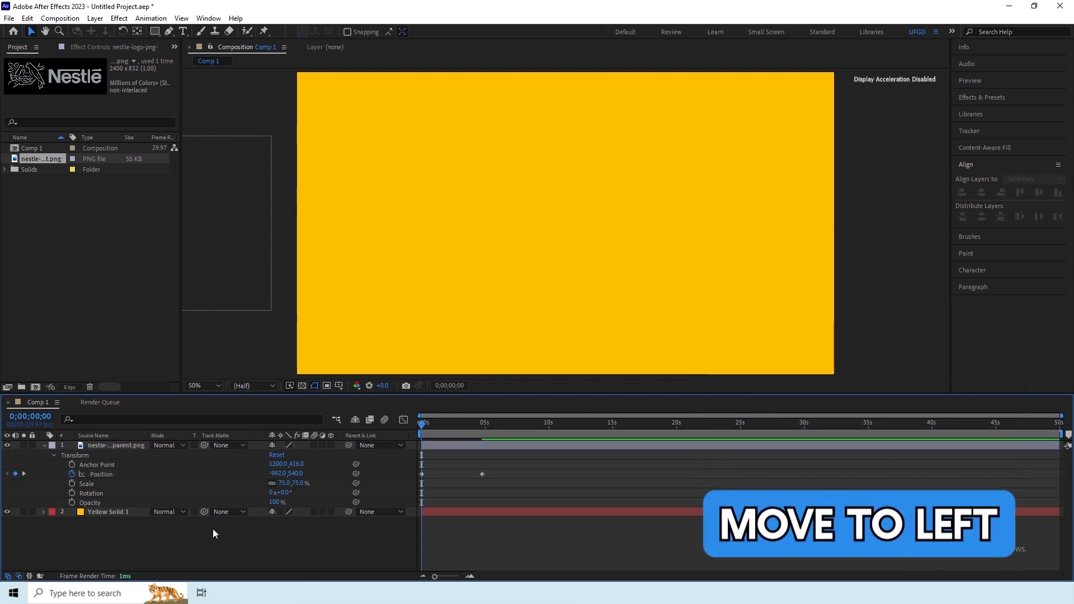
pyautogui.press('space')
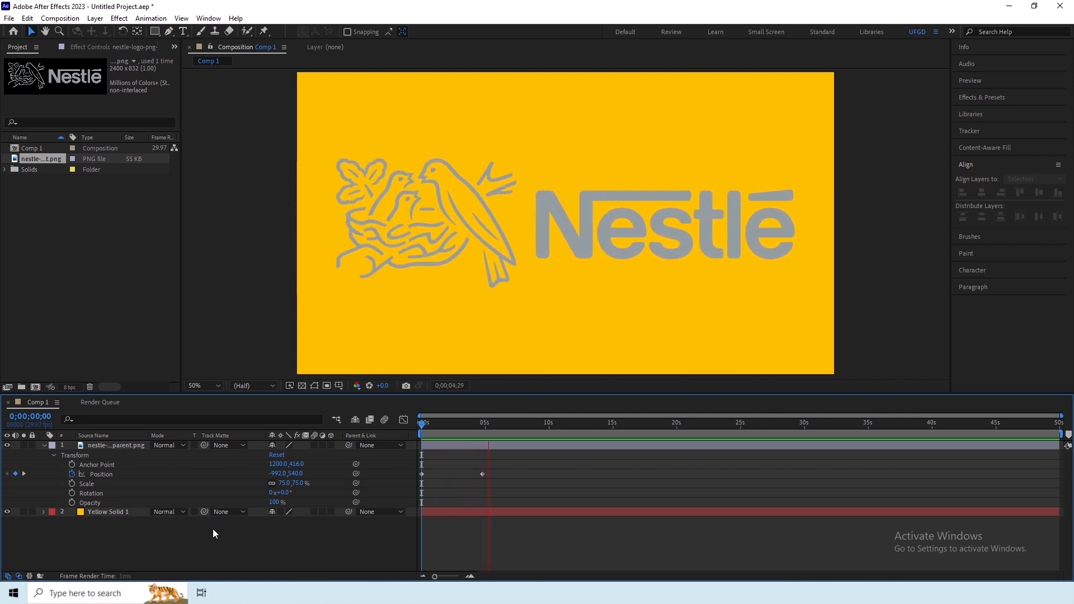
# Step: End the work area at 0;00;08;03 and apply Easy Ease to both Position keyframes of the Nestlé logo
pyautogui.moveTo(529, 484); pyautogui.dragTo(504, 488)
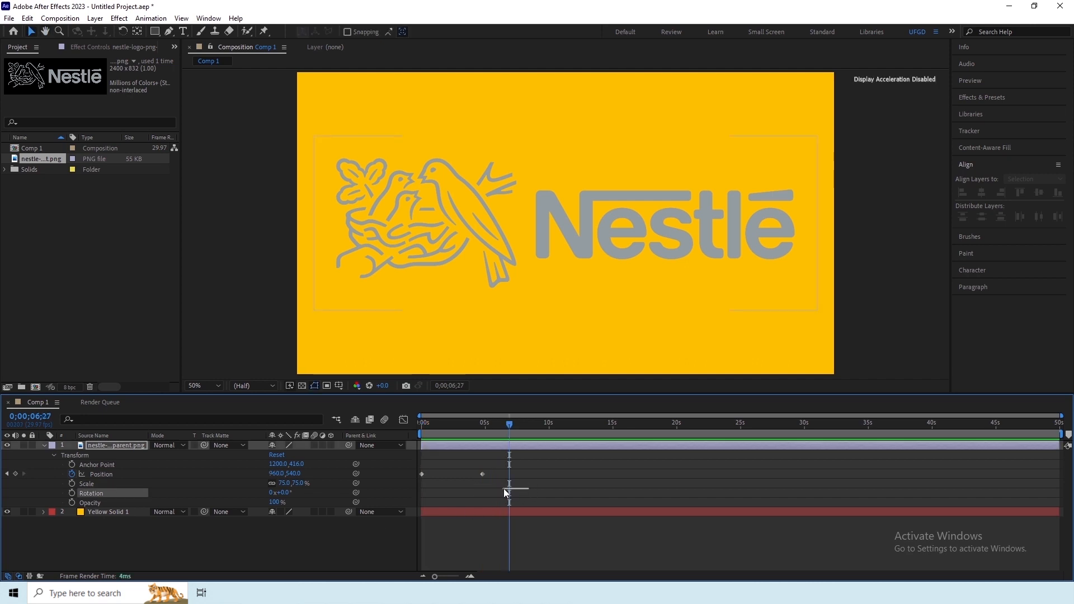
pyautogui.click(524, 423)
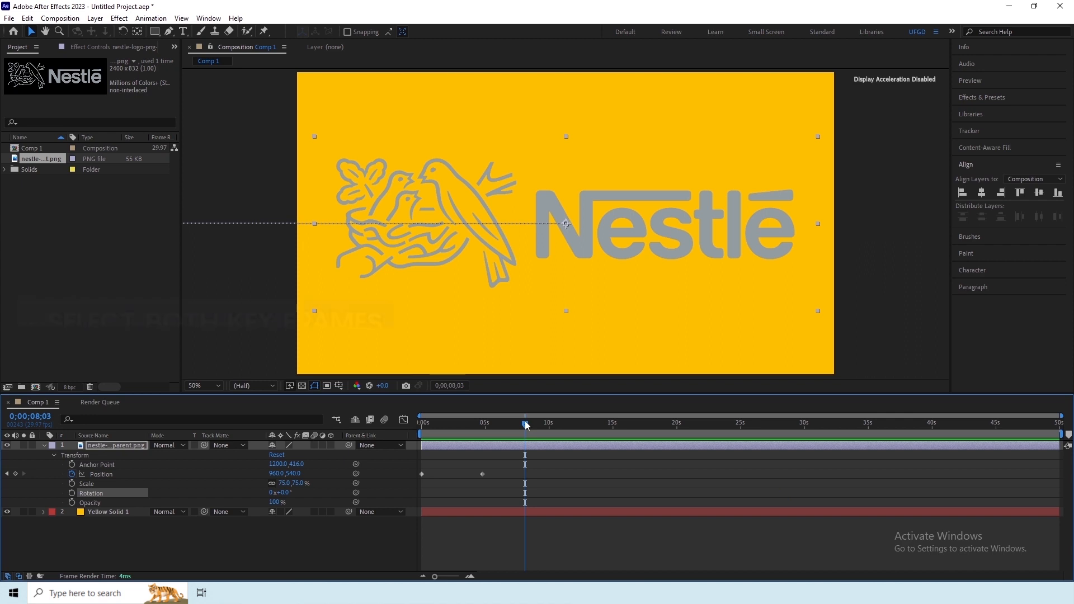
pyautogui.moveTo(503, 493); pyautogui.dragTo(412, 473)
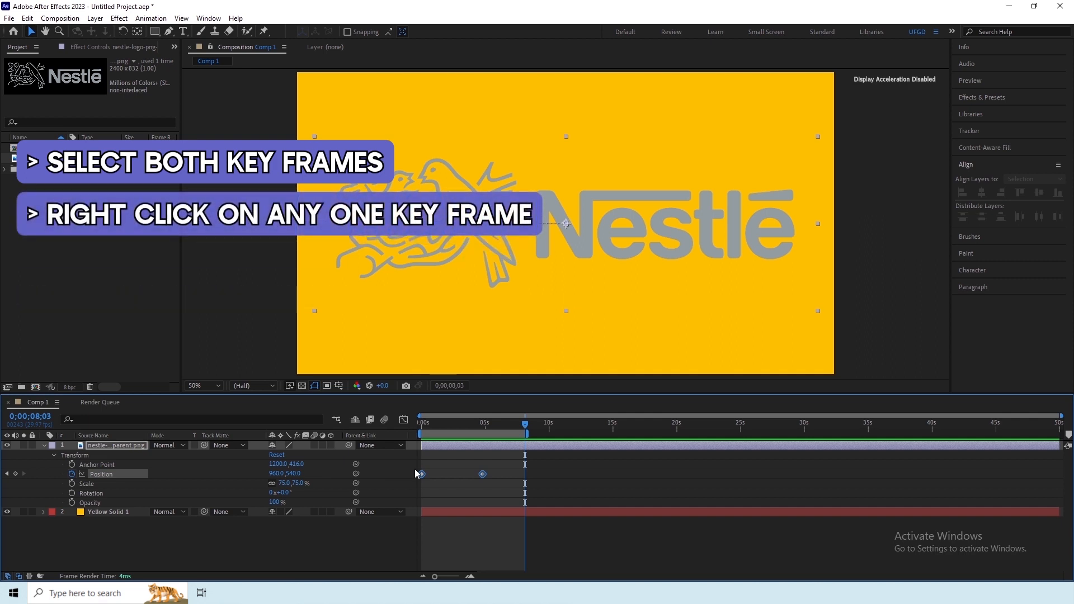
pyautogui.rightClick(422, 474)
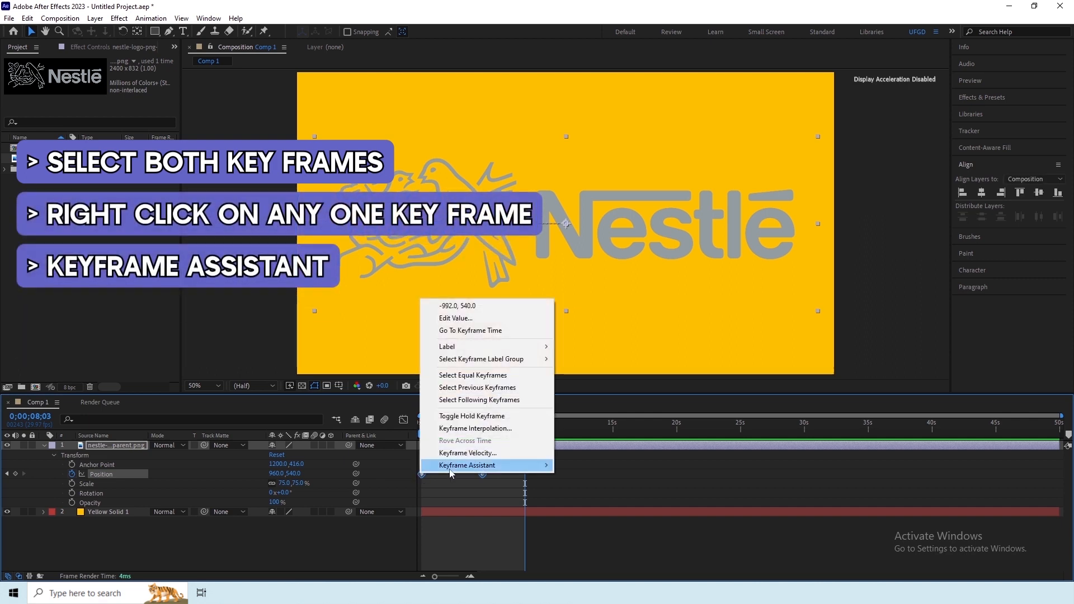
pyautogui.moveTo(453, 474)
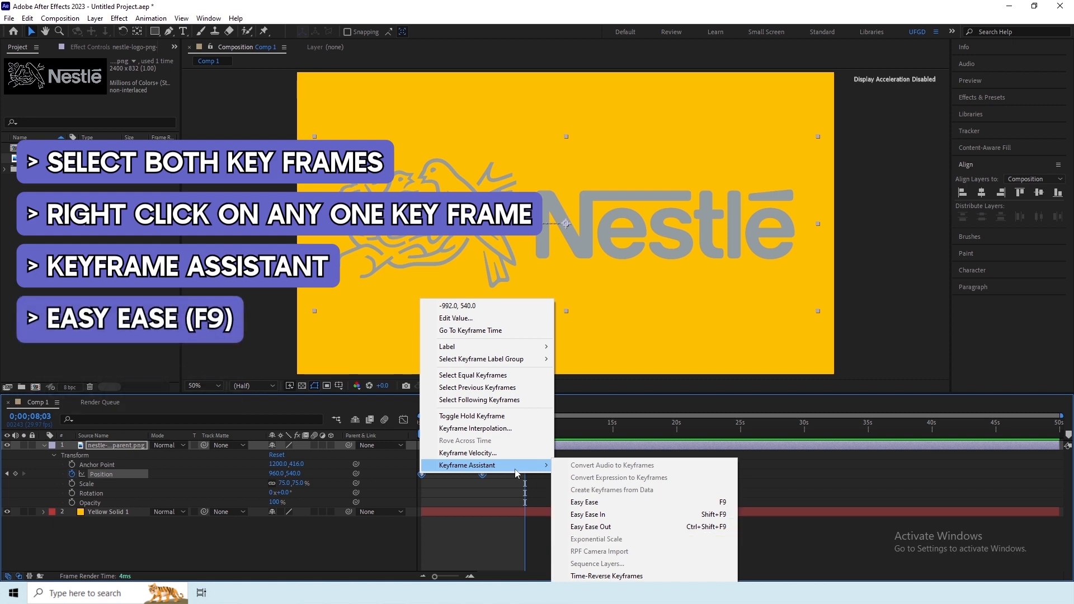
pyautogui.click(596, 501)
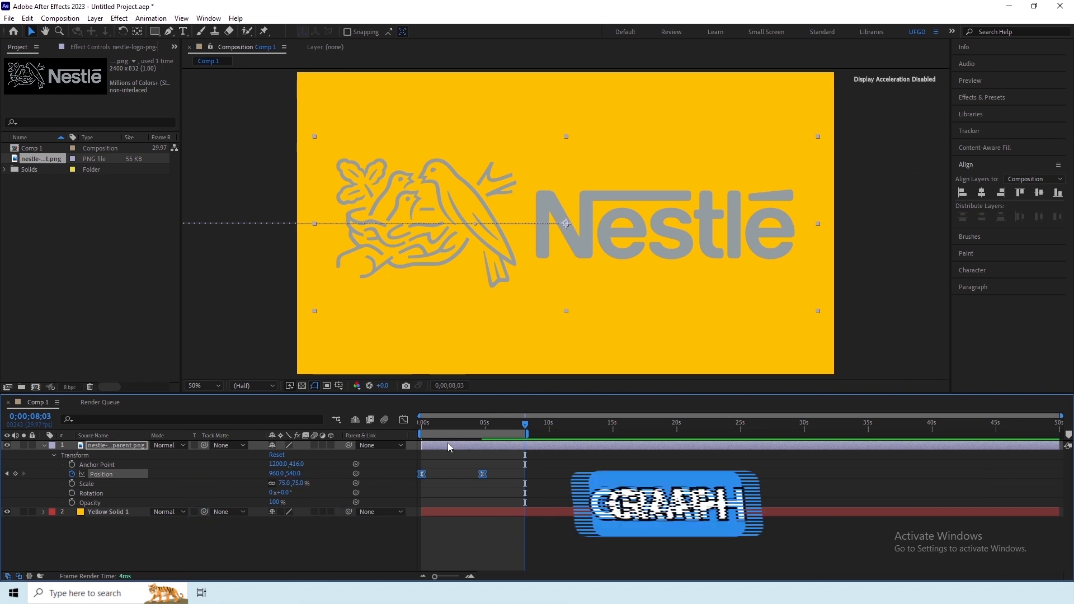
# Step: Show the Position speed graph, try lengthening the first keyframe's ease handle with a preview, and undo the curve change
pyautogui.click(404, 420)
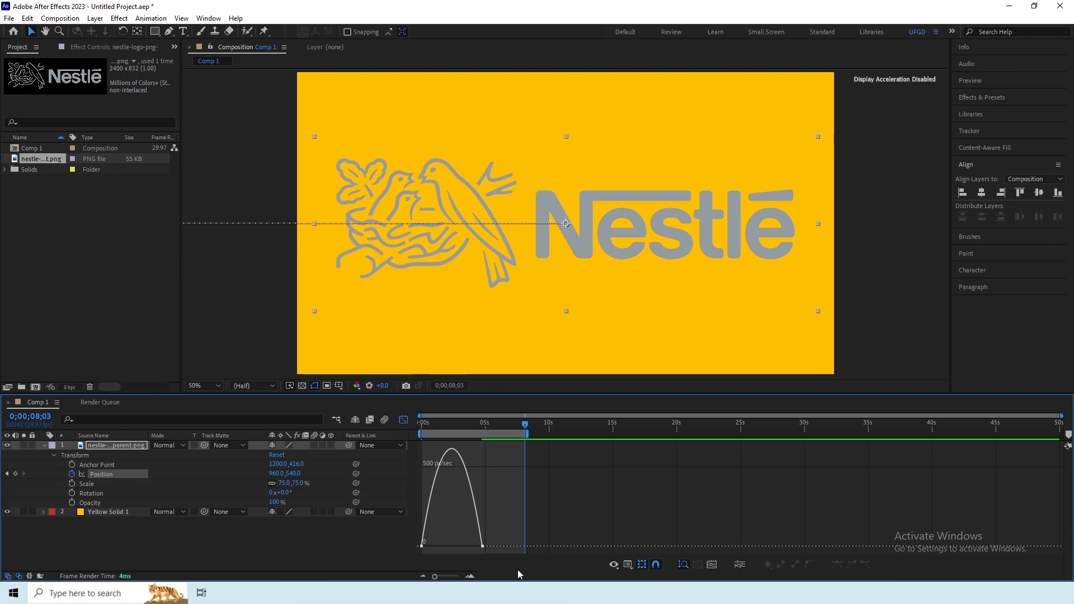
pyautogui.moveTo(495, 548); pyautogui.dragTo(453, 545)
pyautogui.press('space')
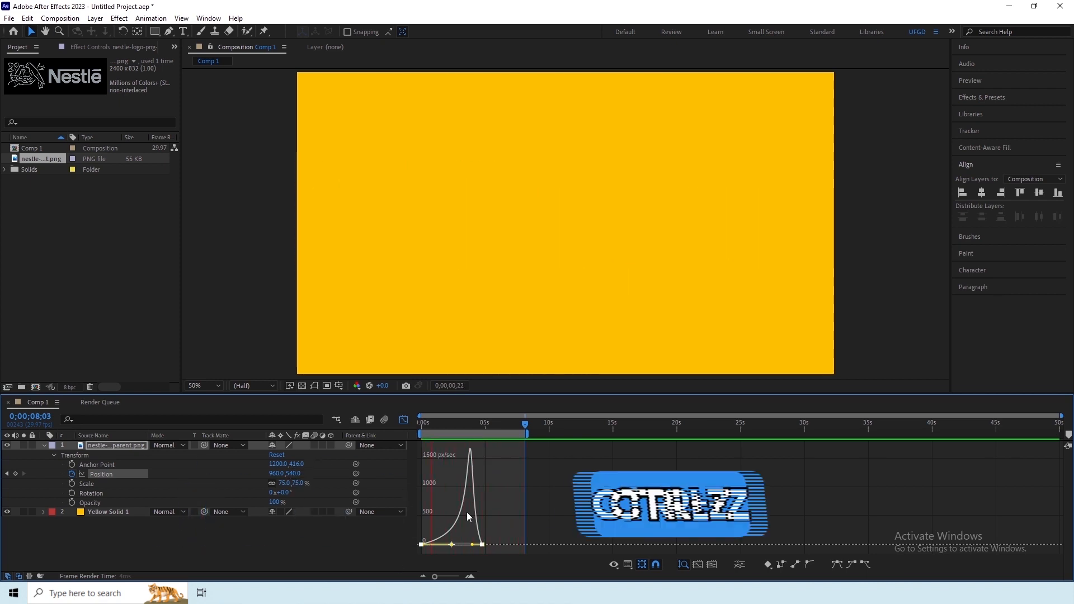
pyautogui.hotkey('ctrl', 'z')
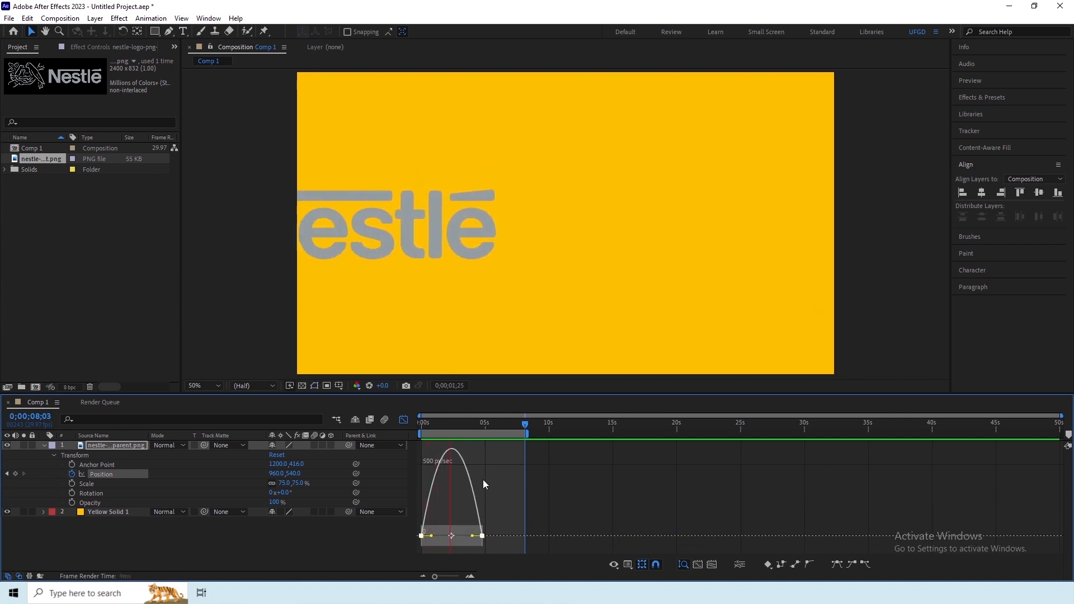
# Step: Scrub through the start of the eased slide-in and stop at 0;00;01;00 to check the logo's entry
pyautogui.click(447, 427)
pyautogui.moveTo(446, 429); pyautogui.dragTo(432, 429)
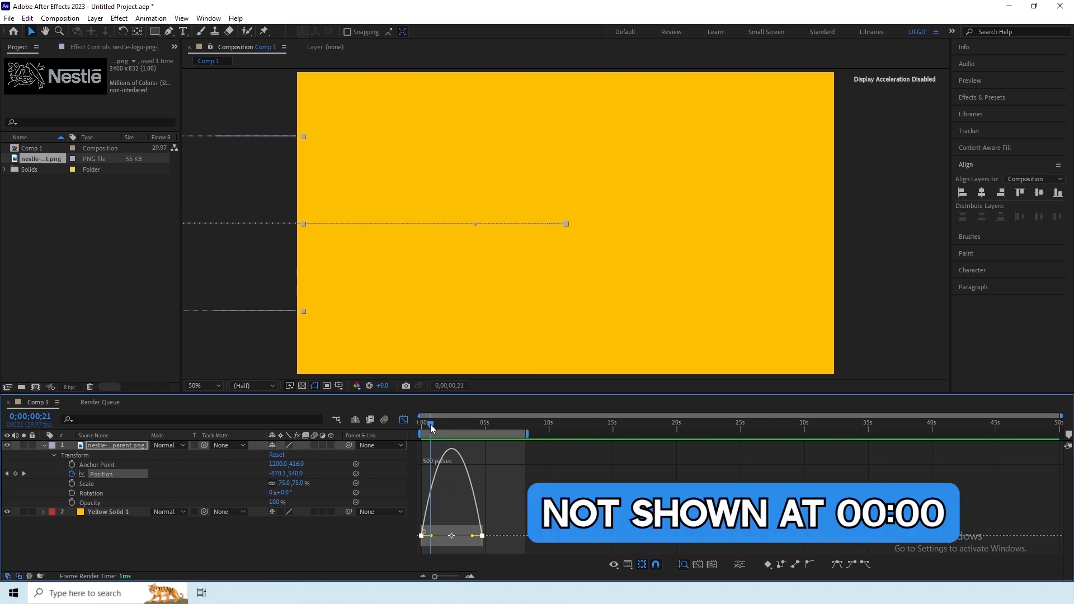
pyautogui.moveTo(431, 429); pyautogui.dragTo(437, 429)
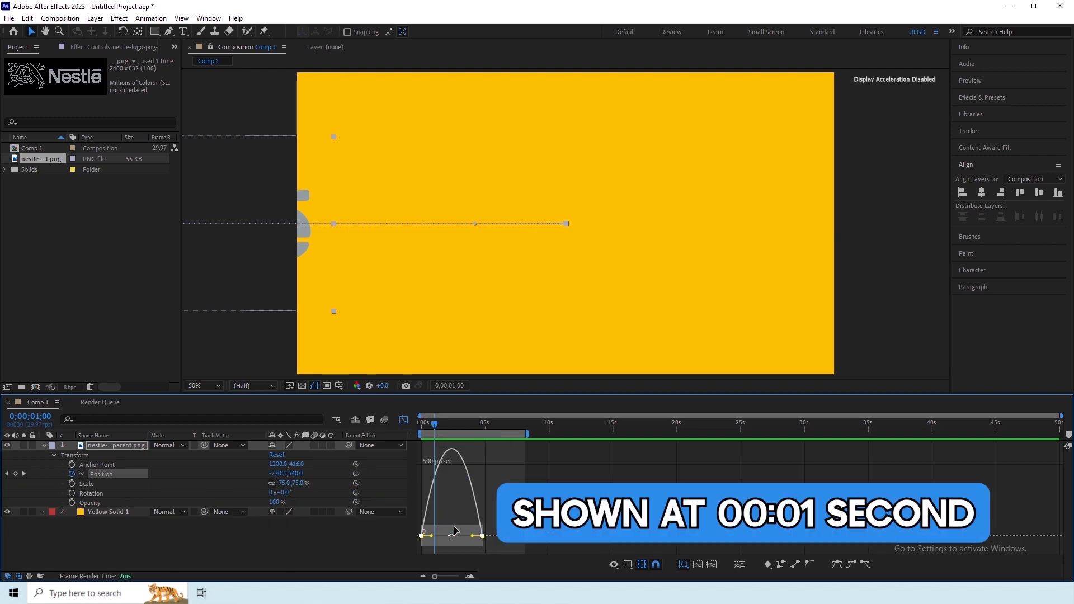
# Step: Lengthen the first Position keyframe's outgoing ease so the speed peaks near the end, and check the logo's slower entry
pyautogui.click(481, 502)
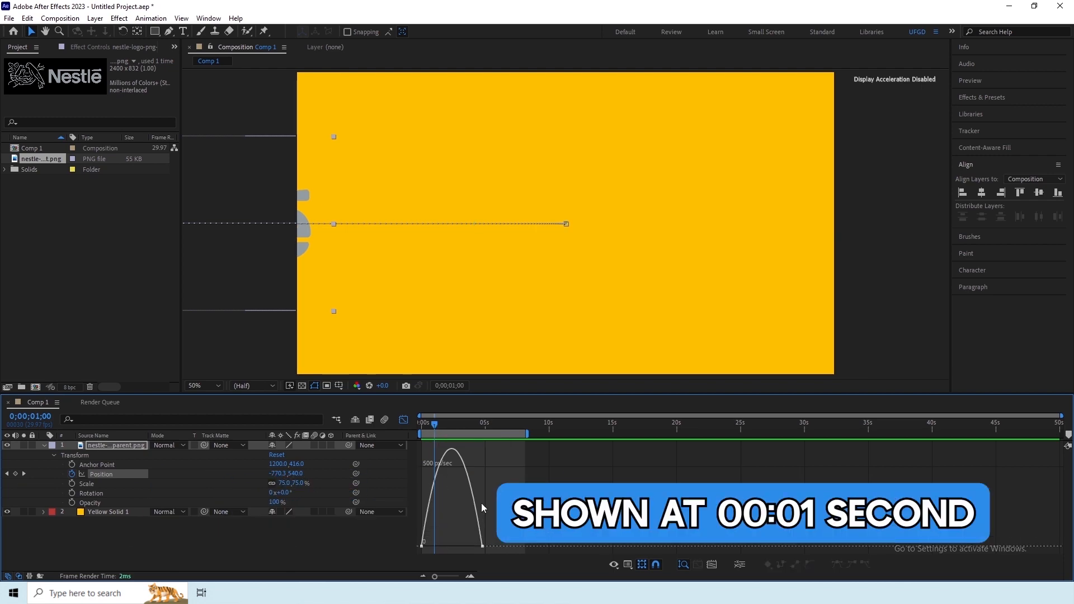
pyautogui.moveTo(413, 558); pyautogui.dragTo(495, 534)
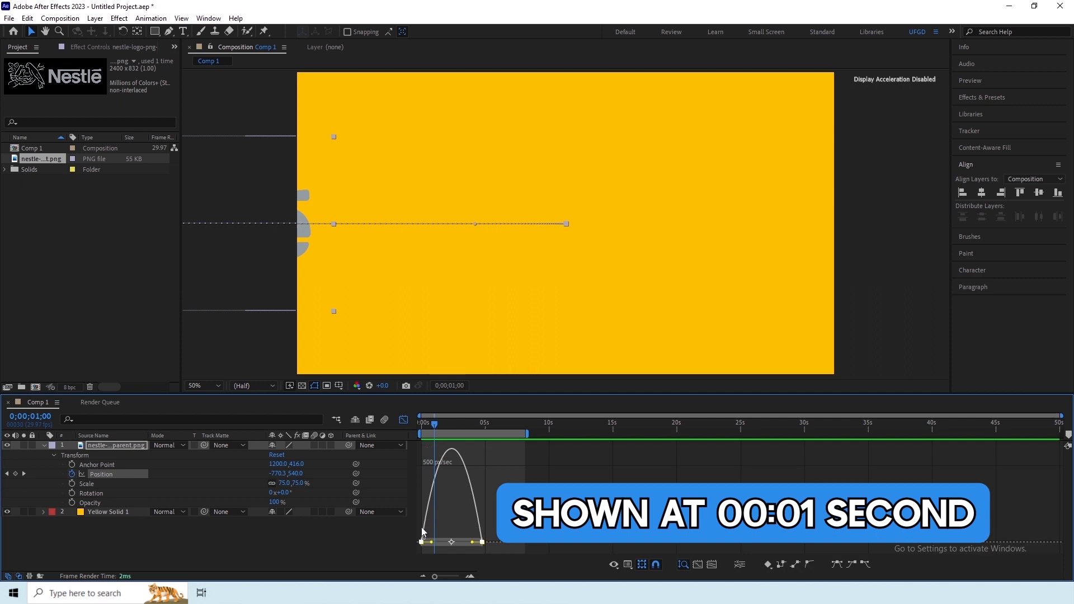
pyautogui.moveTo(432, 542); pyautogui.dragTo(452, 543)
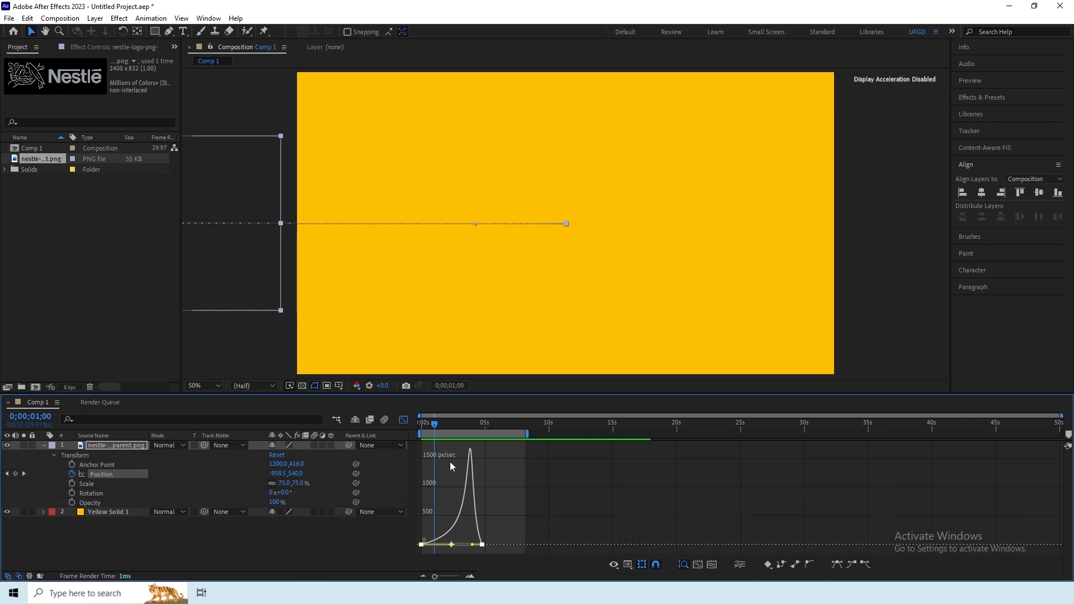
pyautogui.press('space')
pyautogui.moveTo(434, 427); pyautogui.dragTo(453, 429)
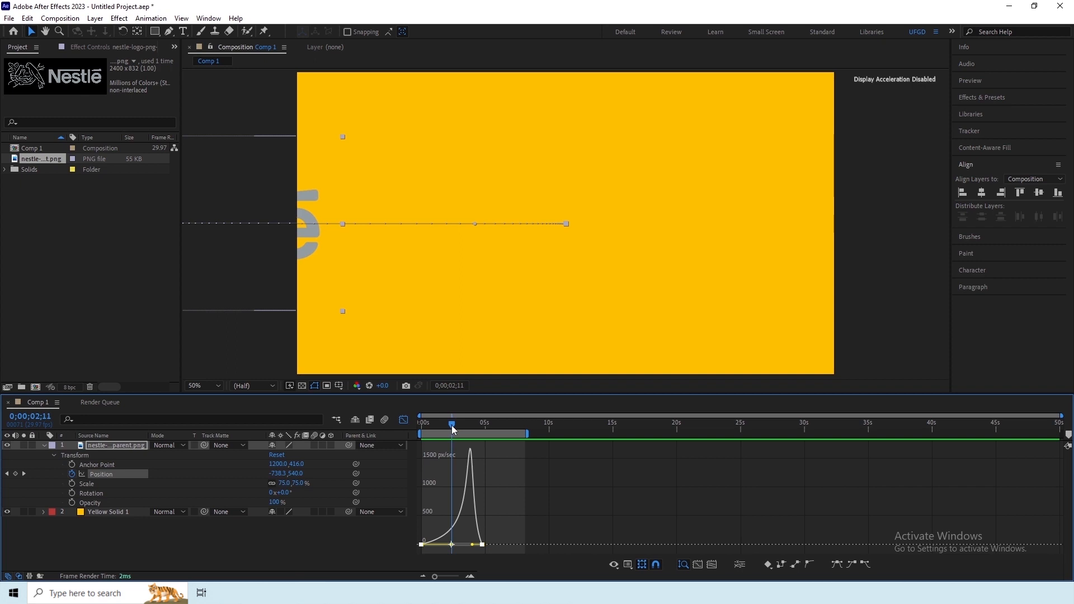
pyautogui.moveTo(452, 426); pyautogui.dragTo(438, 424)
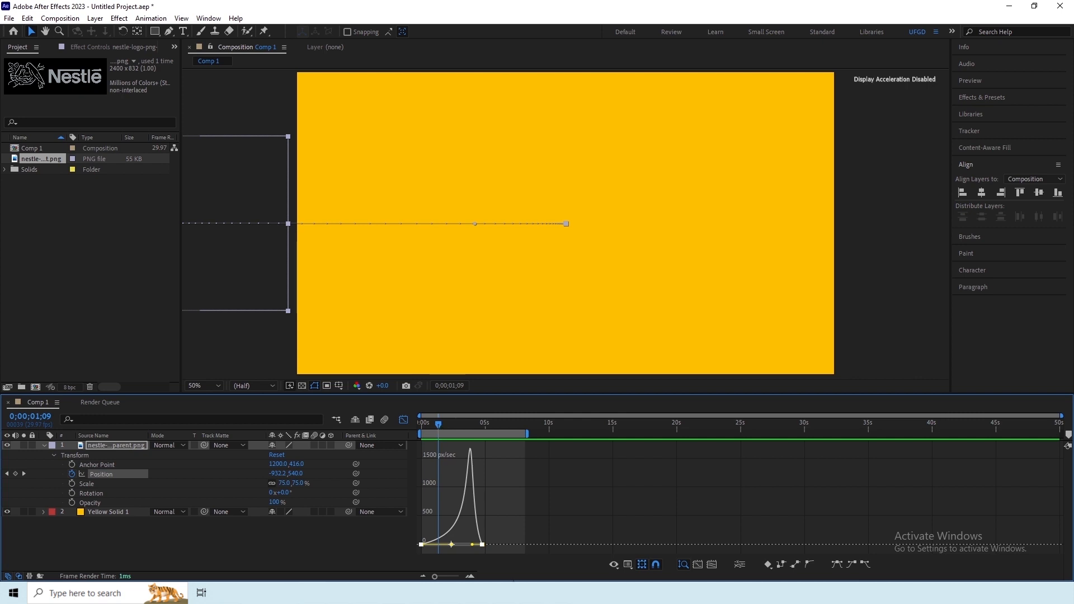
# Step: Lengthen the last Position keyframe's incoming ease to make a sharp mid-animation speed peak, and preview the motion
pyautogui.moveTo(473, 545); pyautogui.dragTo(465, 546)
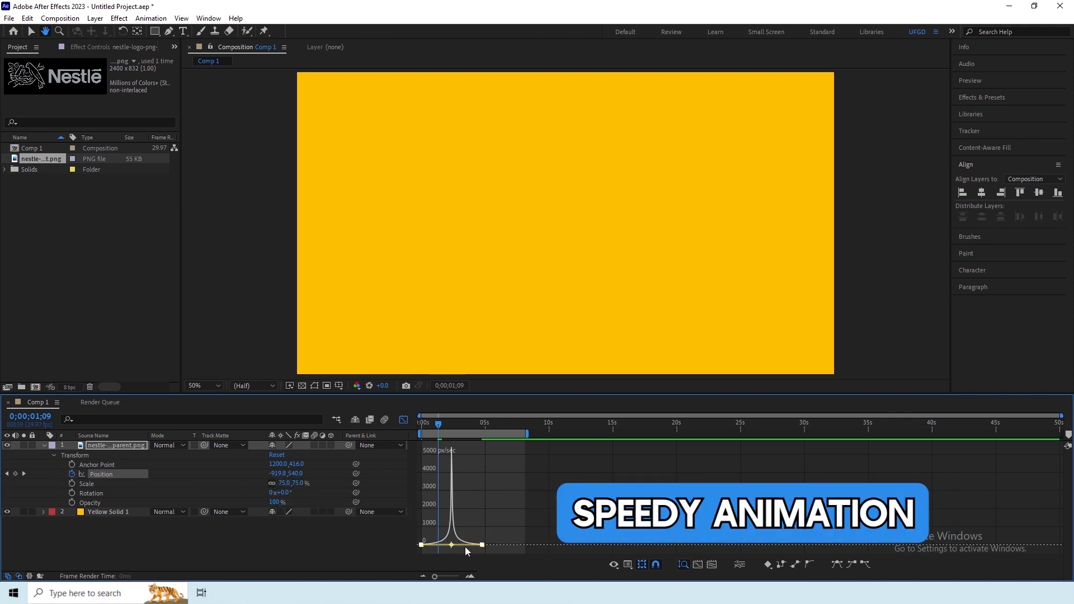
pyautogui.press('space')
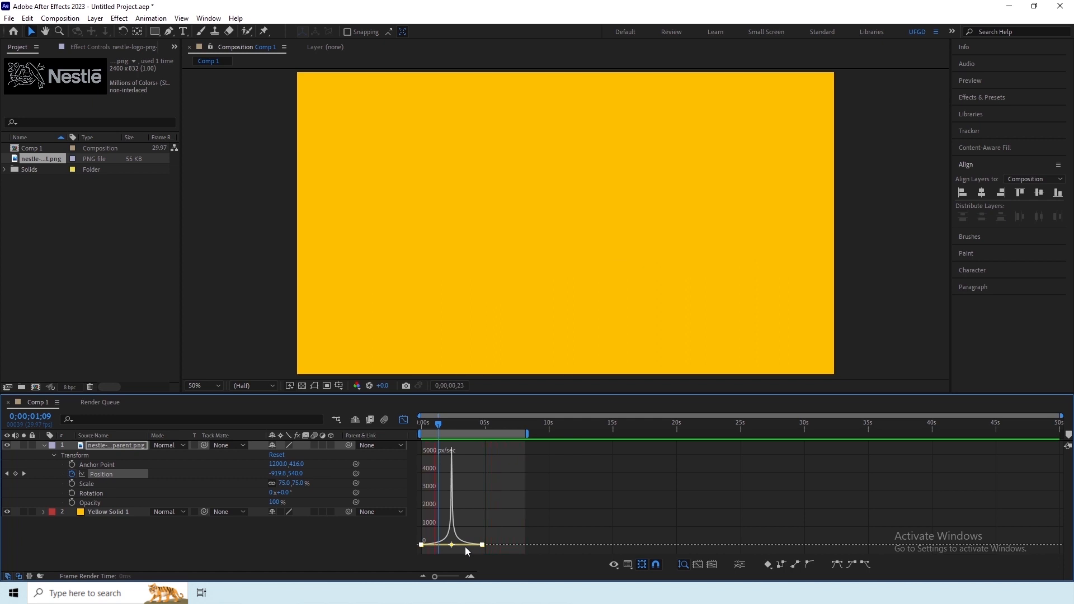
pyautogui.press('space')
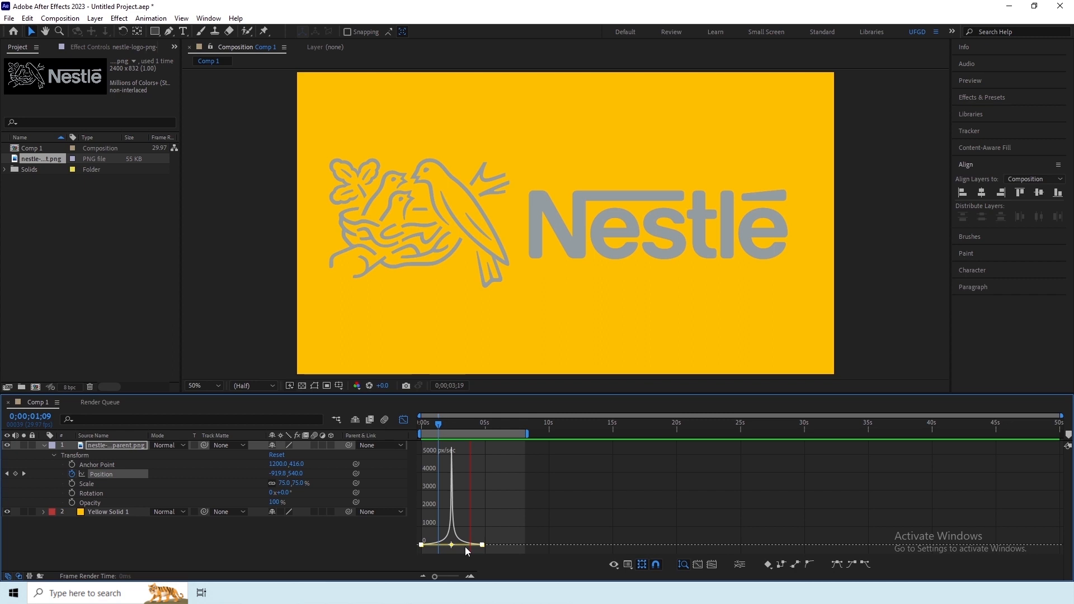
# Step: Shorten the last Position keyframe's incoming ease so the speed peaks at the end, preview it, and close the graph editor
pyautogui.moveTo(465, 546); pyautogui.dragTo(480, 544)
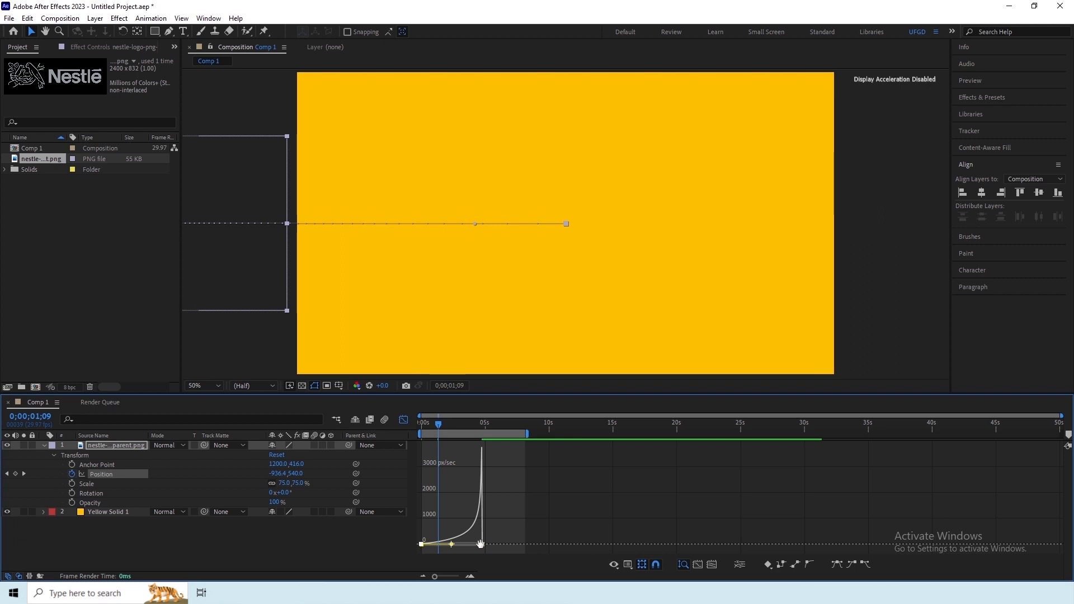
pyautogui.press('space')
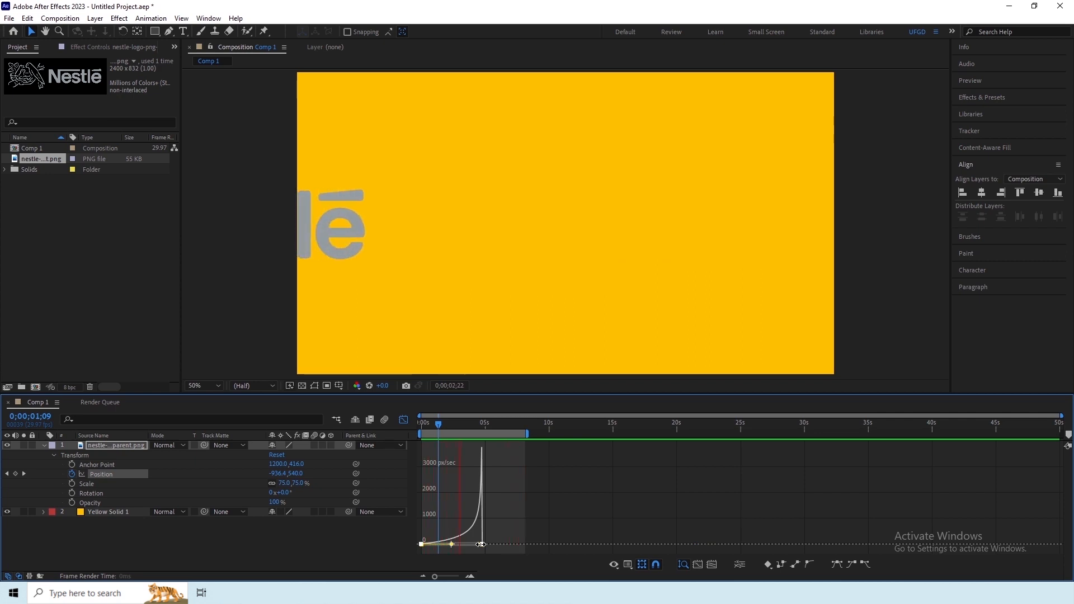
pyautogui.click(338, 549)
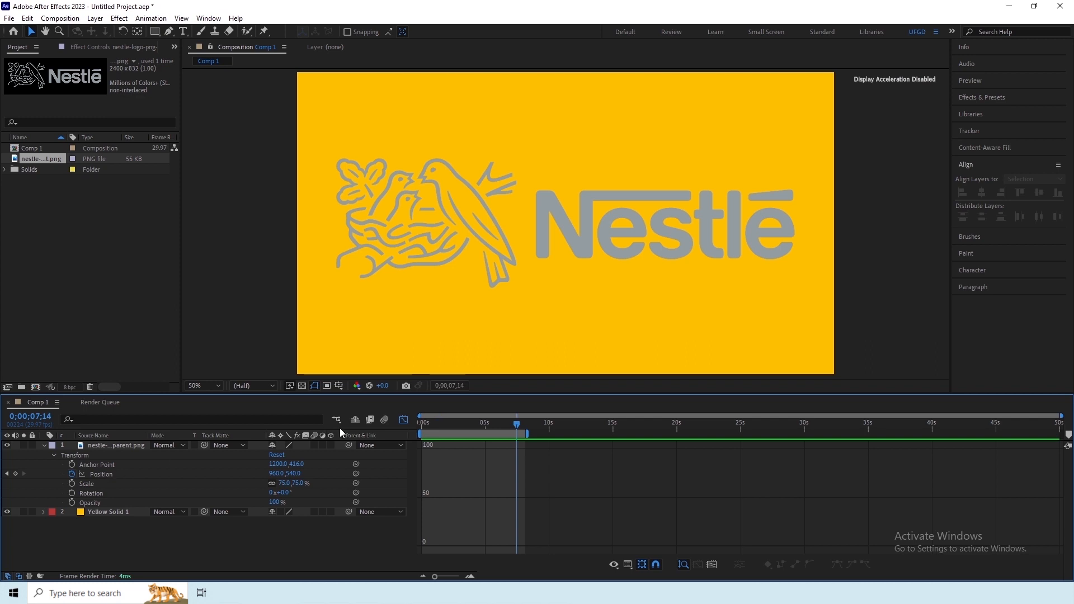
pyautogui.click(403, 421)
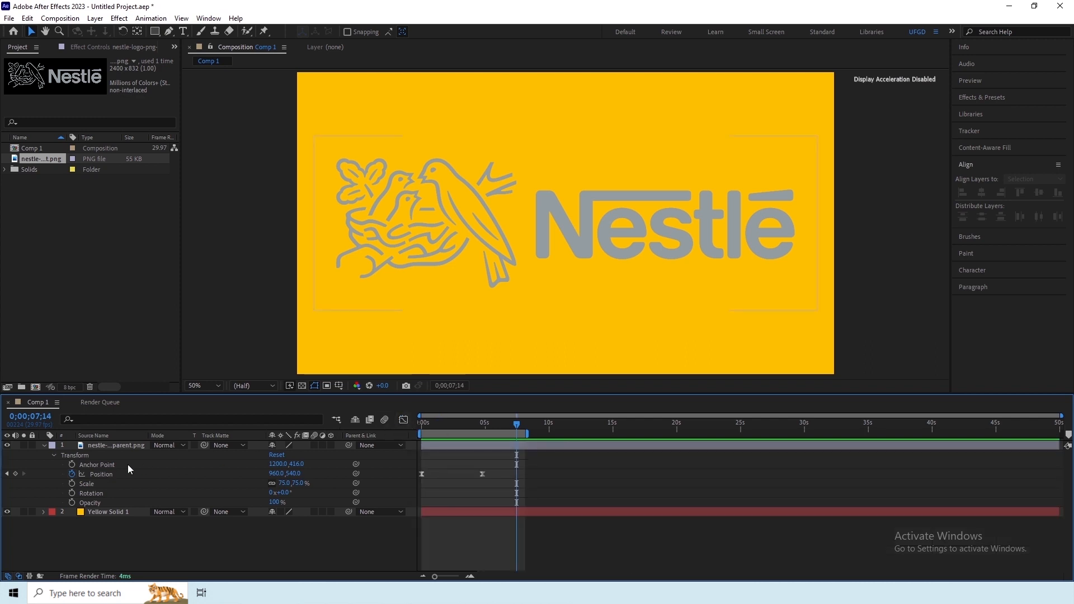
# Step: Set the Nestlé logo's Scale to 200% at 0 seconds and add a Scale keyframe there
pyautogui.click(89, 482)
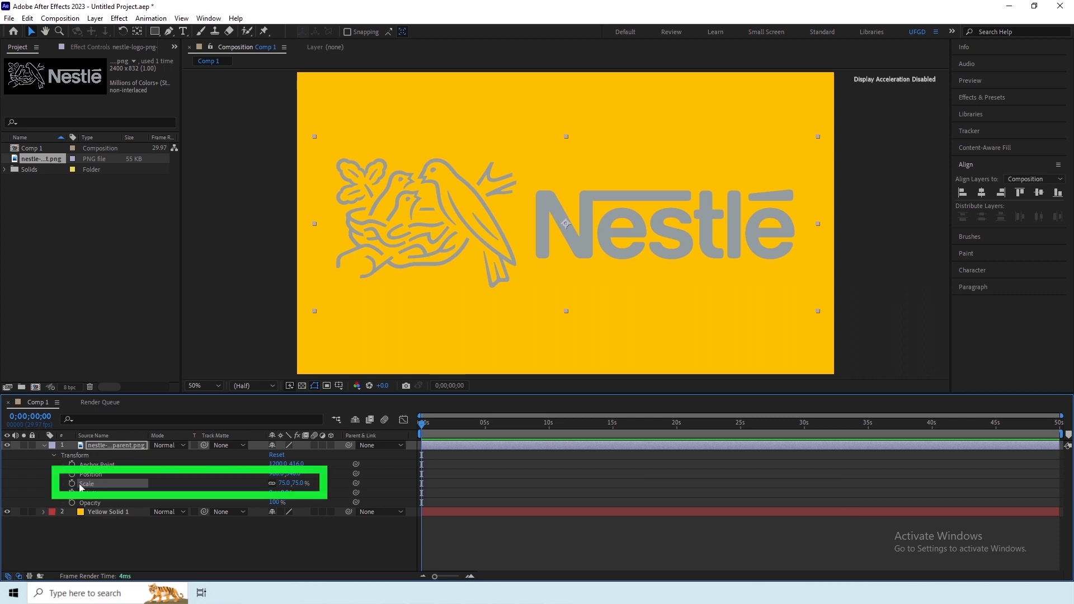
pyautogui.click(297, 483)
pyautogui.write('200')
pyautogui.press('Return')
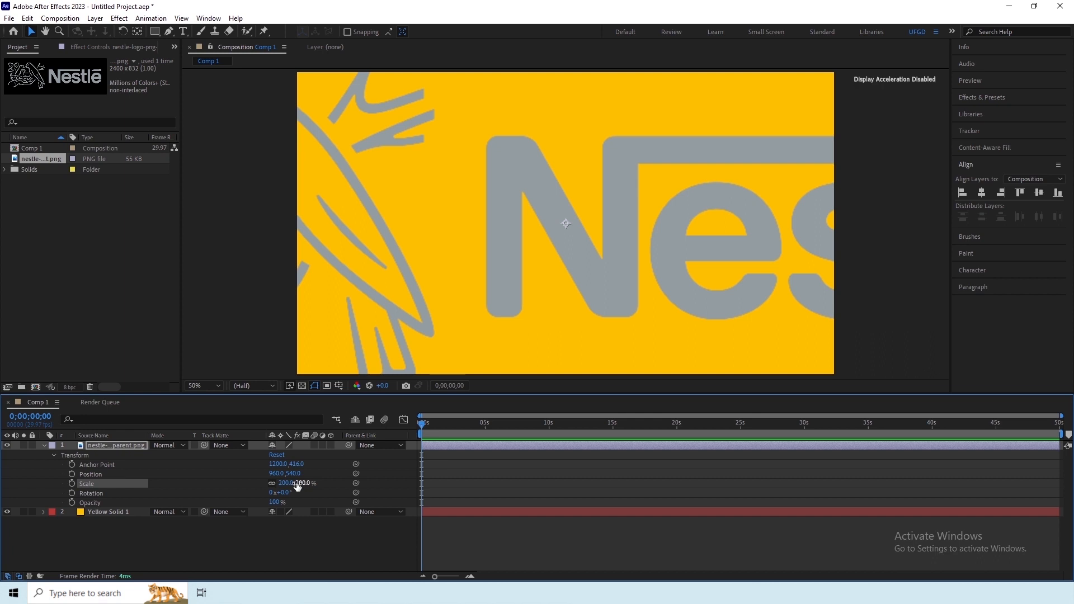
pyautogui.click(71, 483)
# Step: Add a second Scale keyframe of 75% at 0;00;05;02 on the Nestlé logo layer
pyautogui.click(487, 423)
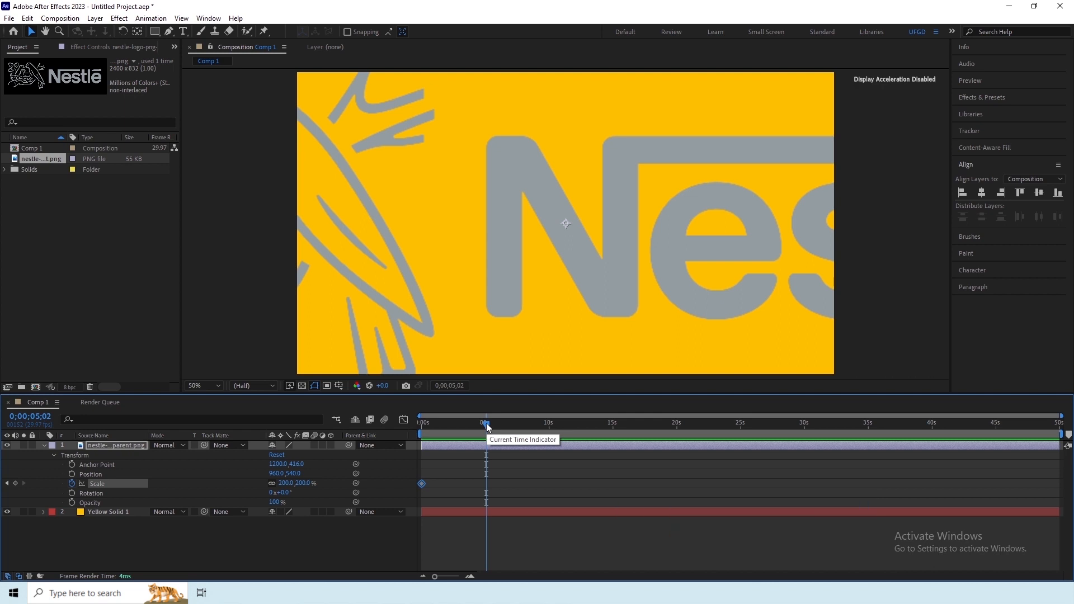
pyautogui.click(304, 483)
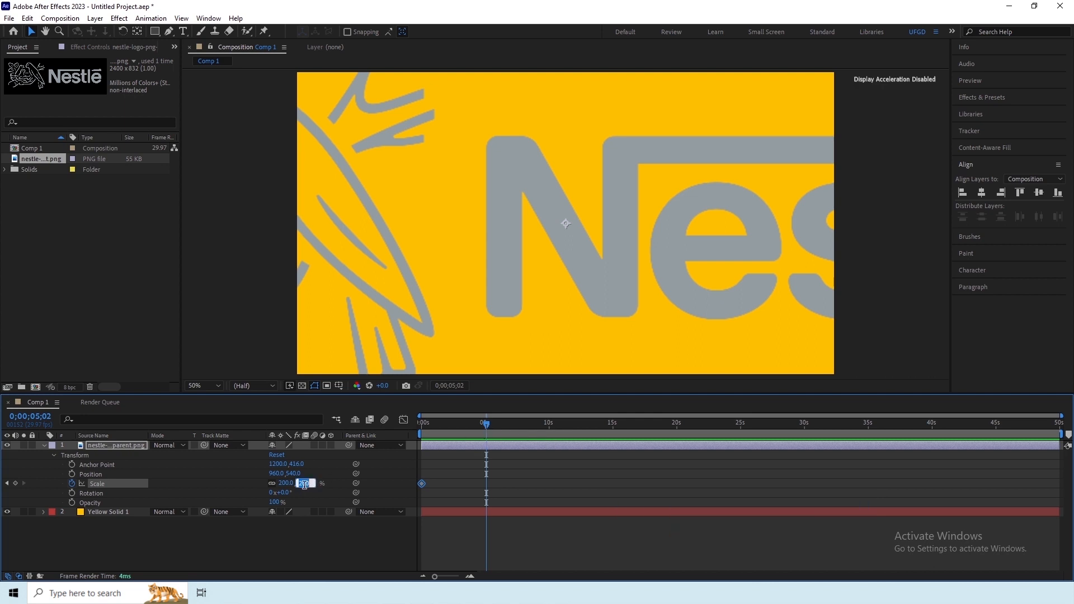
pyautogui.write('75')
pyautogui.press('Return')
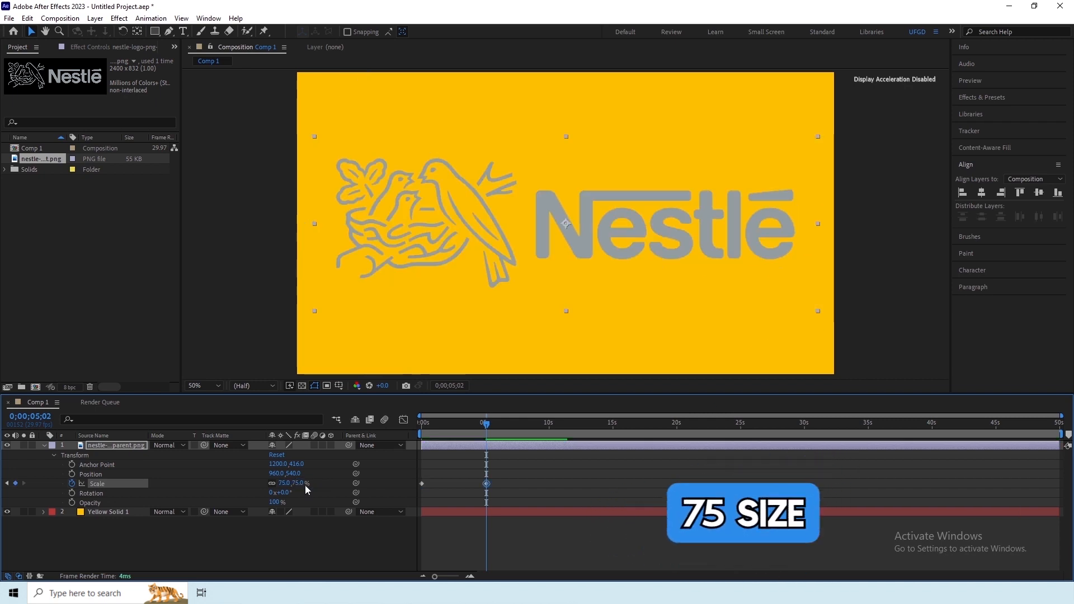
# Step: End the work area at 0;00;06;15, preview the logo's scale animation, and return to 0 seconds
pyautogui.click(505, 424)
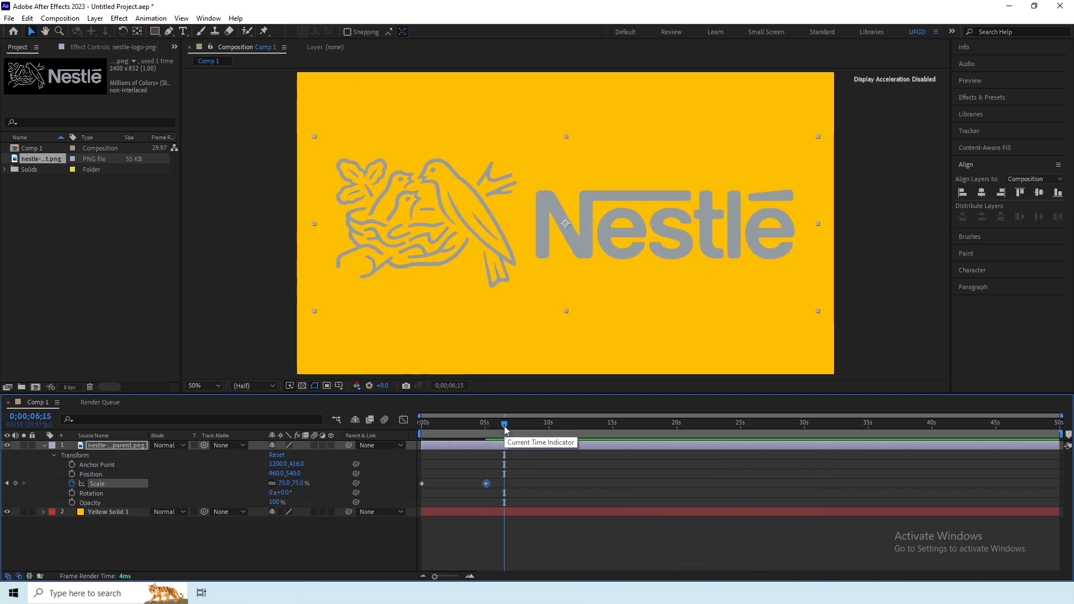
pyautogui.press('n')
pyautogui.press('space')
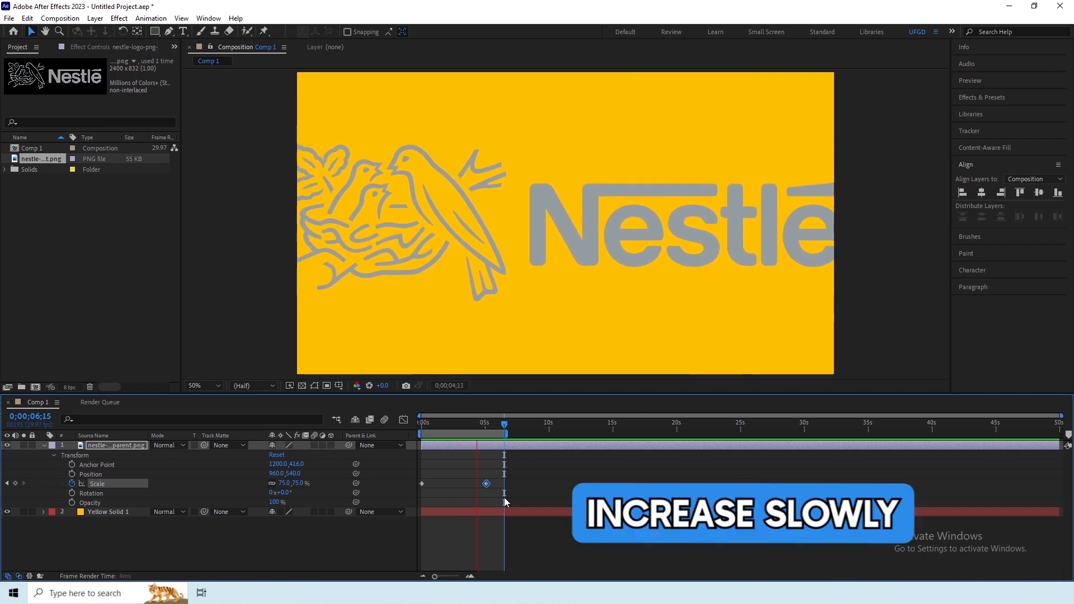
pyautogui.press('space')
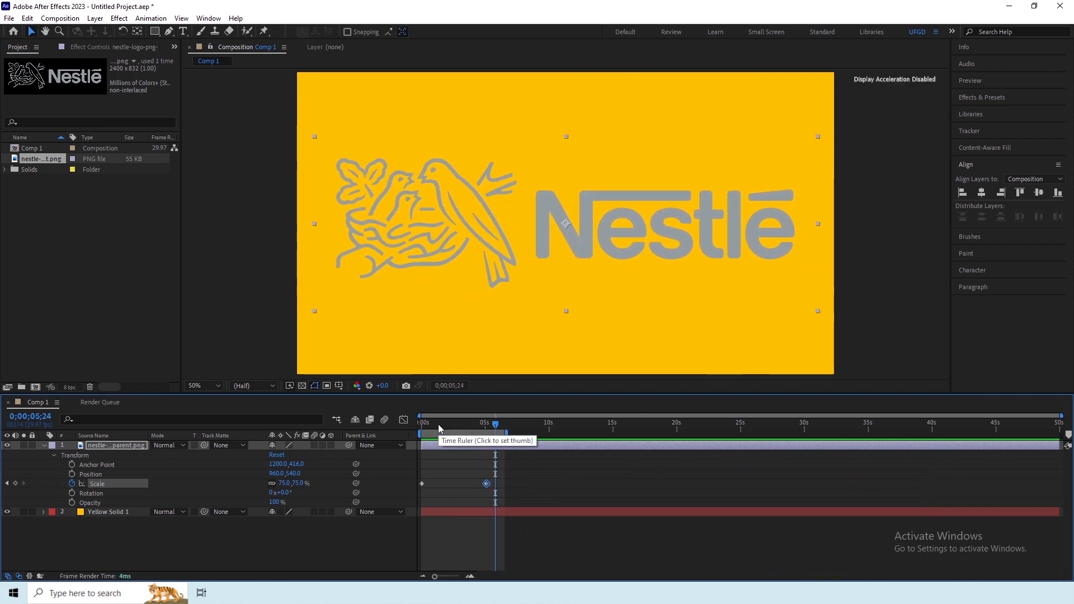
pyautogui.moveTo(438, 424); pyautogui.dragTo(421, 424)
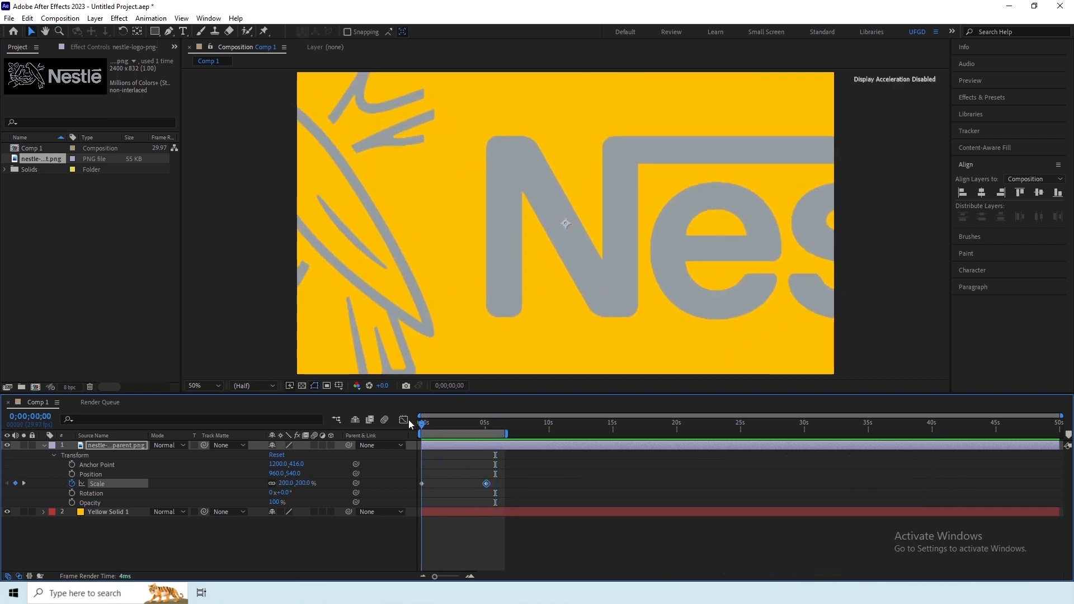
# Step: Undo the work area change, both Scale keyframes, and the logo's 200% scaling
pyautogui.hotkey('ctrl', 'z')
pyautogui.hotkey('ctrl', 'z')
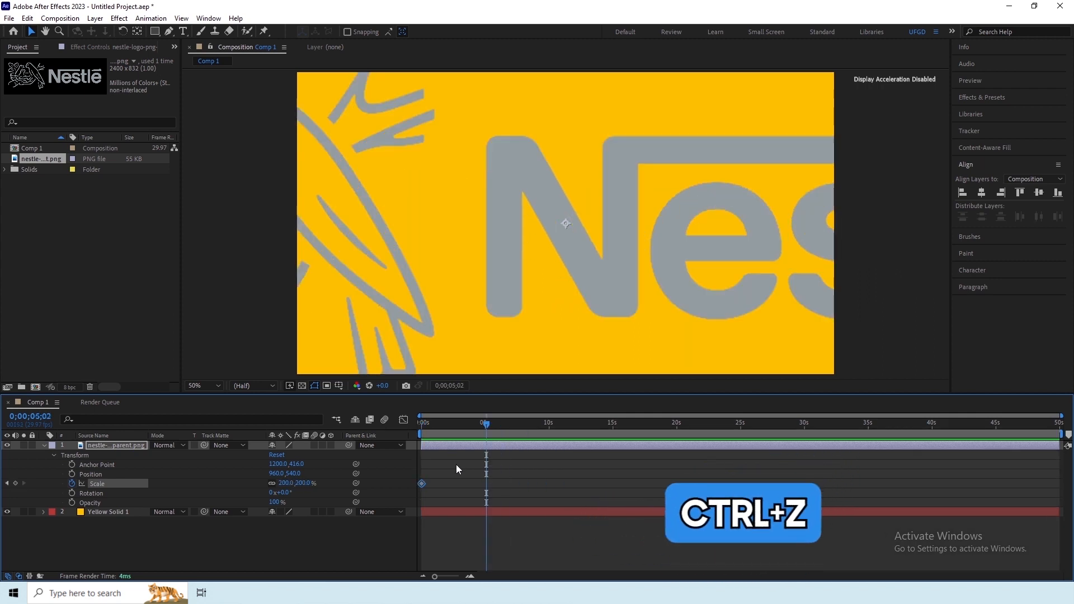
pyautogui.hotkey('ctrl', 'z')
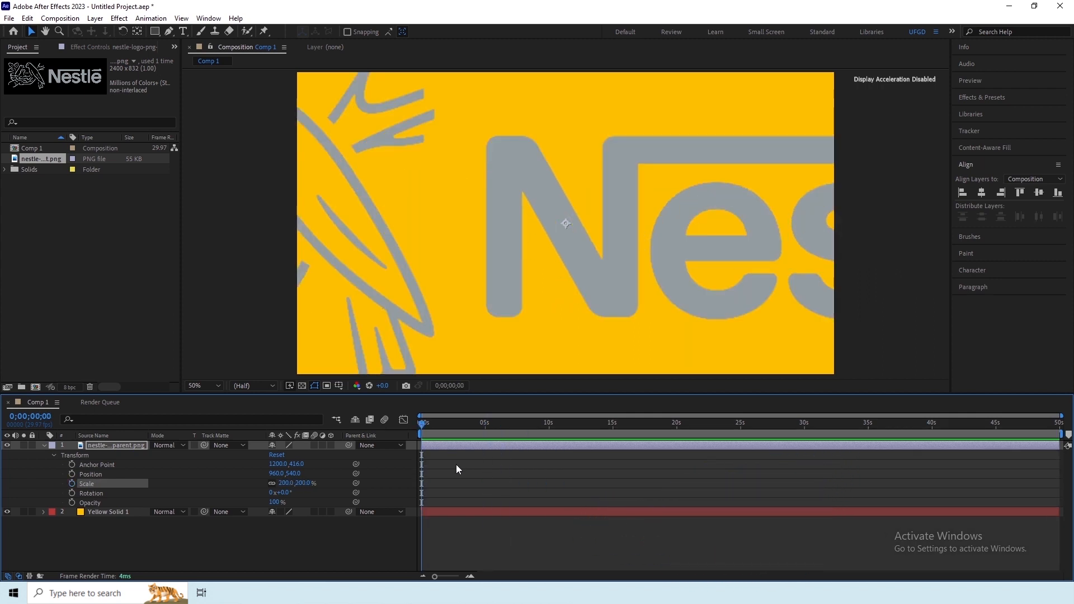
pyautogui.hotkey('ctrl', 'z')
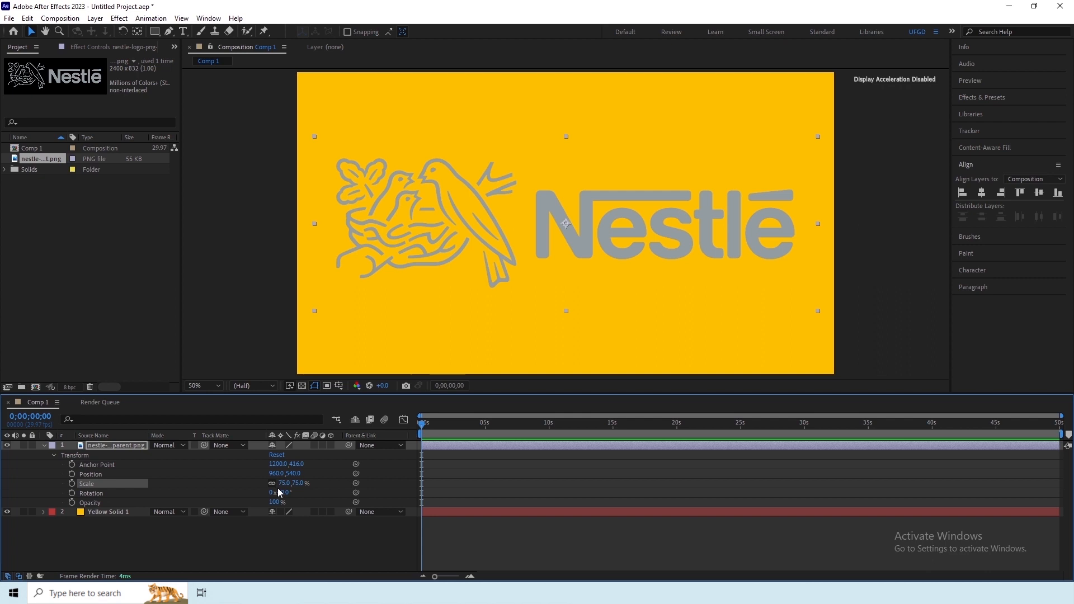
# Step: Add a Scale keyframe to the Nestlé logo at 0 seconds and a second one of 300% at 0;00;05;04
pyautogui.click(71, 483)
pyautogui.click(487, 426)
pyautogui.click(300, 483)
pyautogui.write('100')
pyautogui.press('Return')
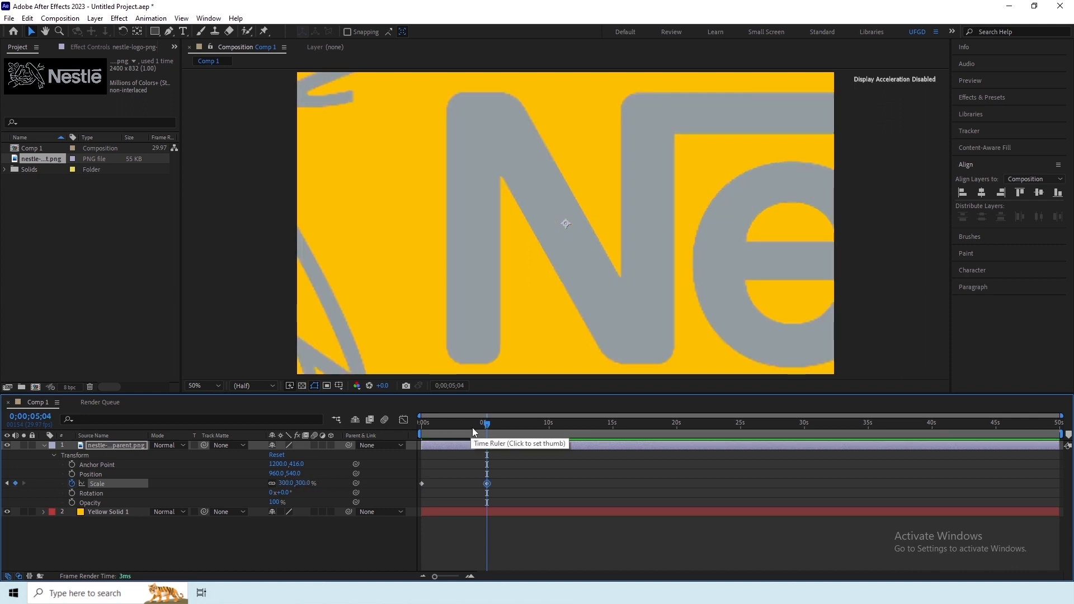
# Step: Try 90% for the Scale keyframe at 0;00;05;04 and settle on 80%
pyautogui.click(303, 482)
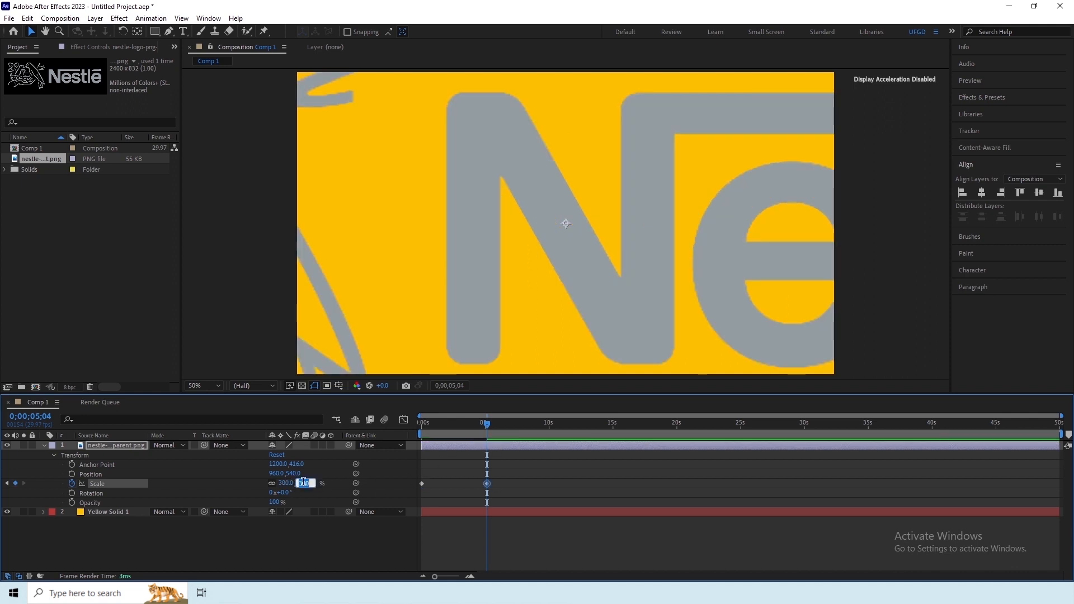
pyautogui.write('90')
pyautogui.press('Return')
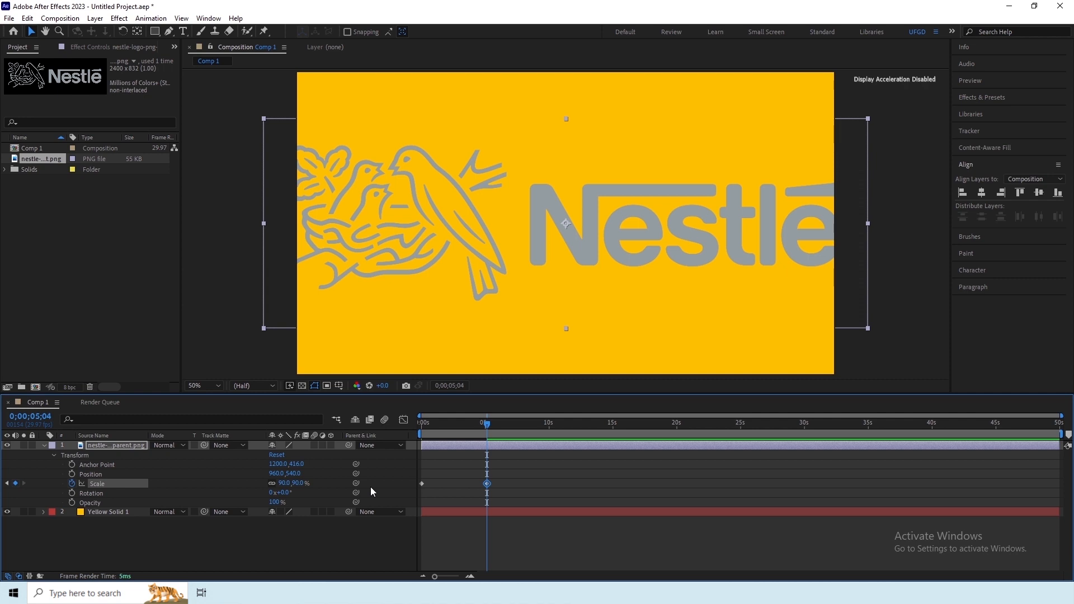
pyautogui.click(299, 483)
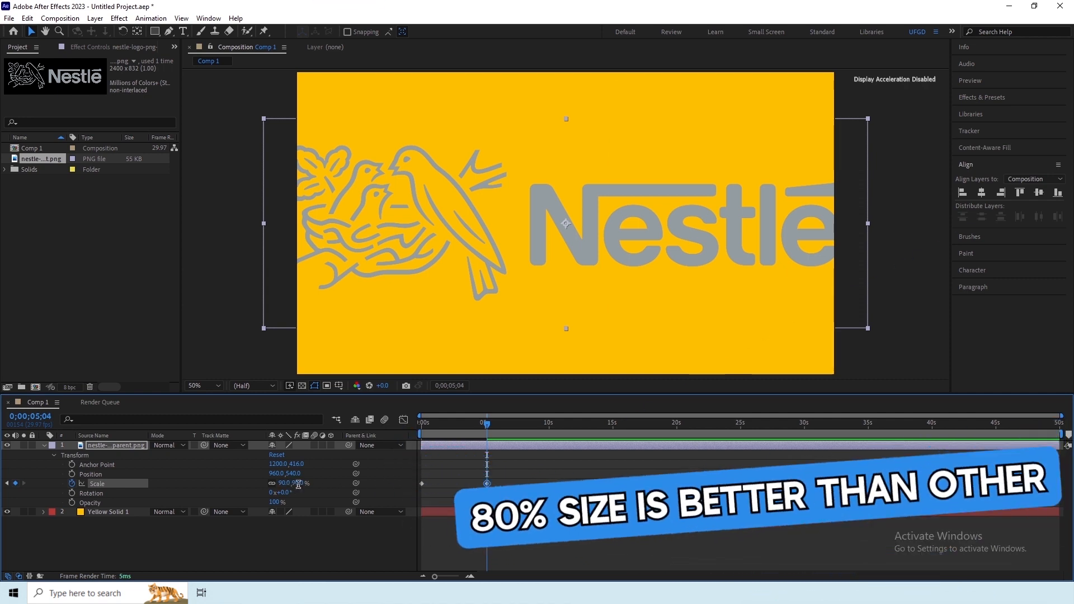
pyautogui.write('80')
pyautogui.press('Return')
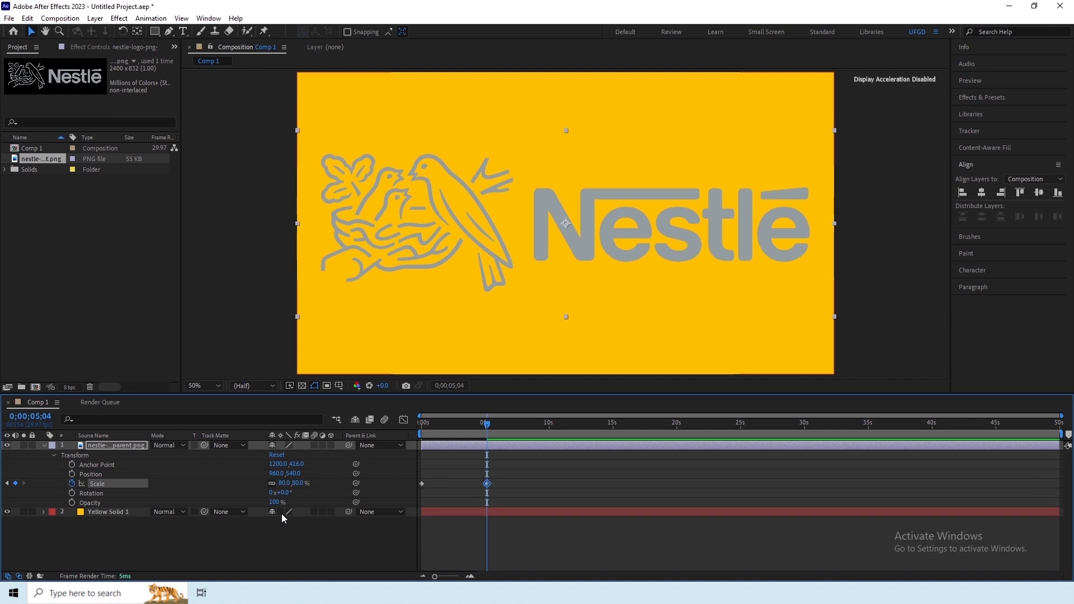
# Step: End the work area at 0;00;05;27 and preview the logo's scale animation
pyautogui.click(497, 423)
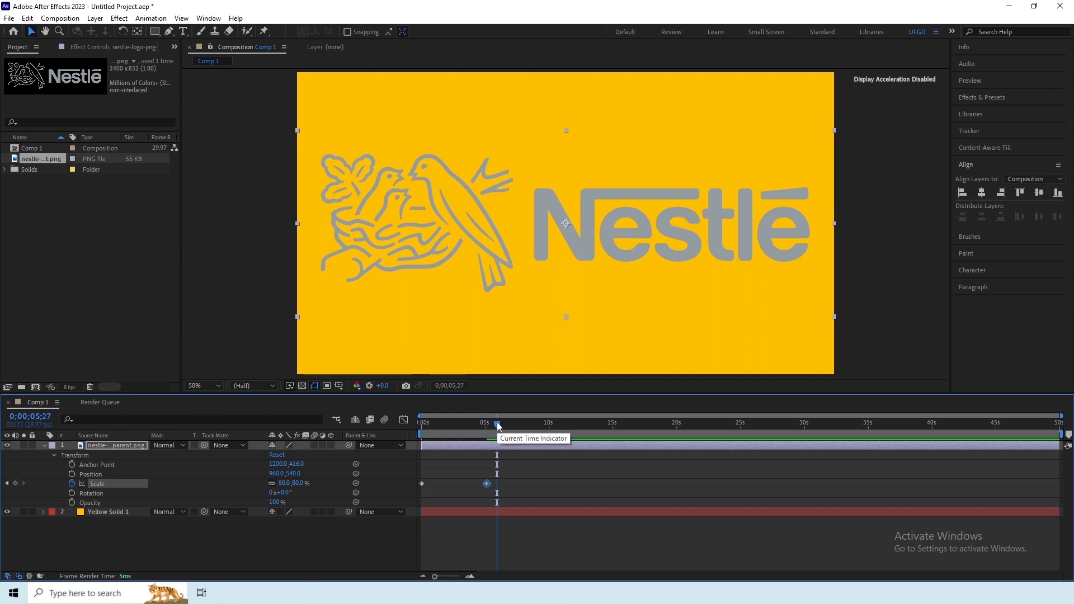
pyautogui.press('n')
pyautogui.press('space')
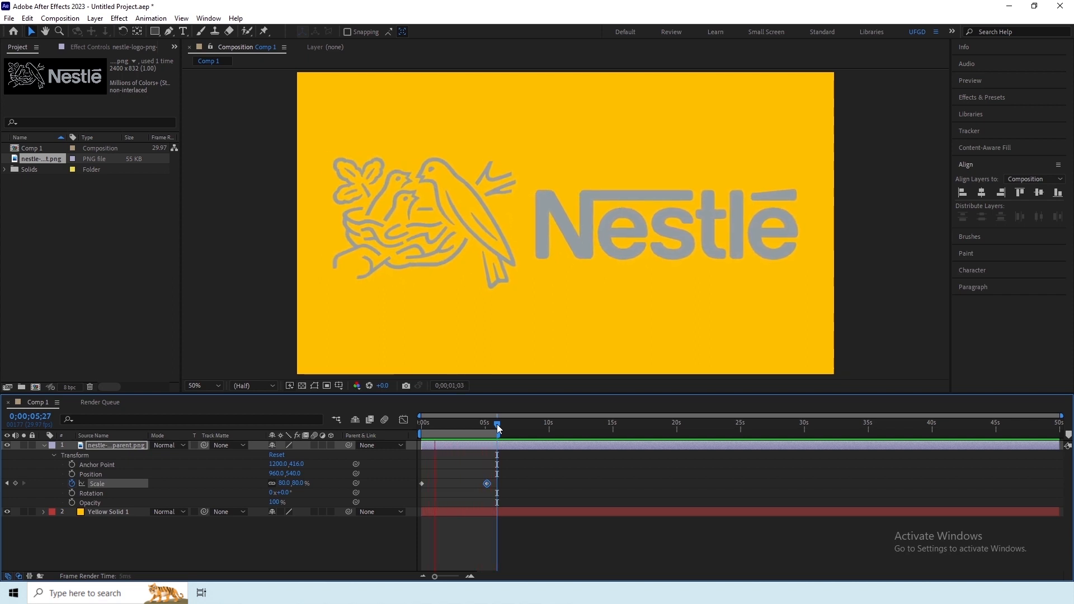
pyautogui.press('space')
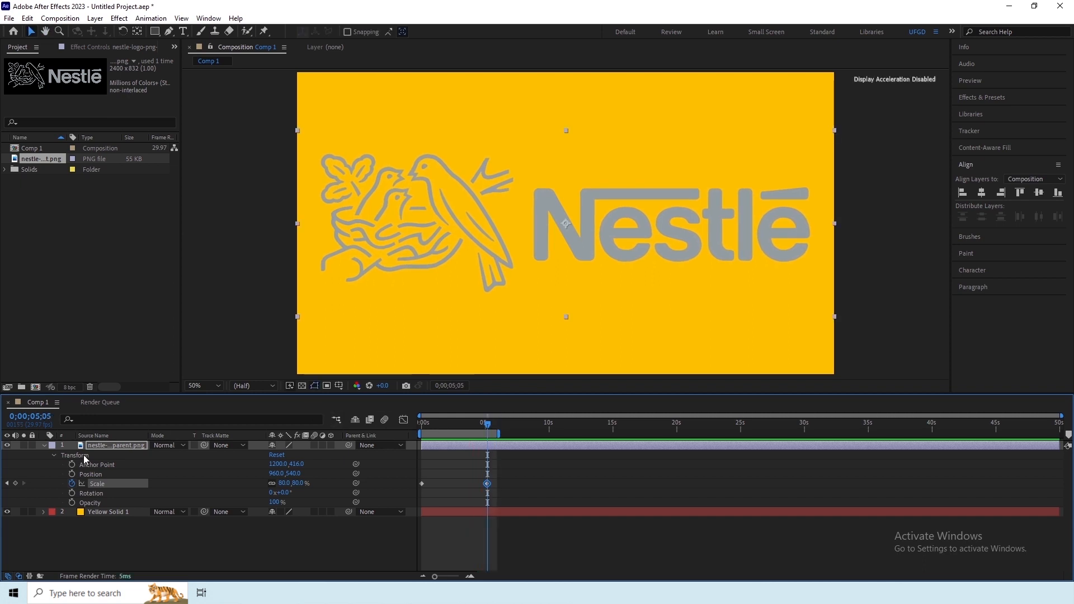
# Step: Remove the logo's Scale keyframes and add a Rotation keyframe at 0 seconds
pyautogui.click(72, 483)
pyautogui.click(82, 494)
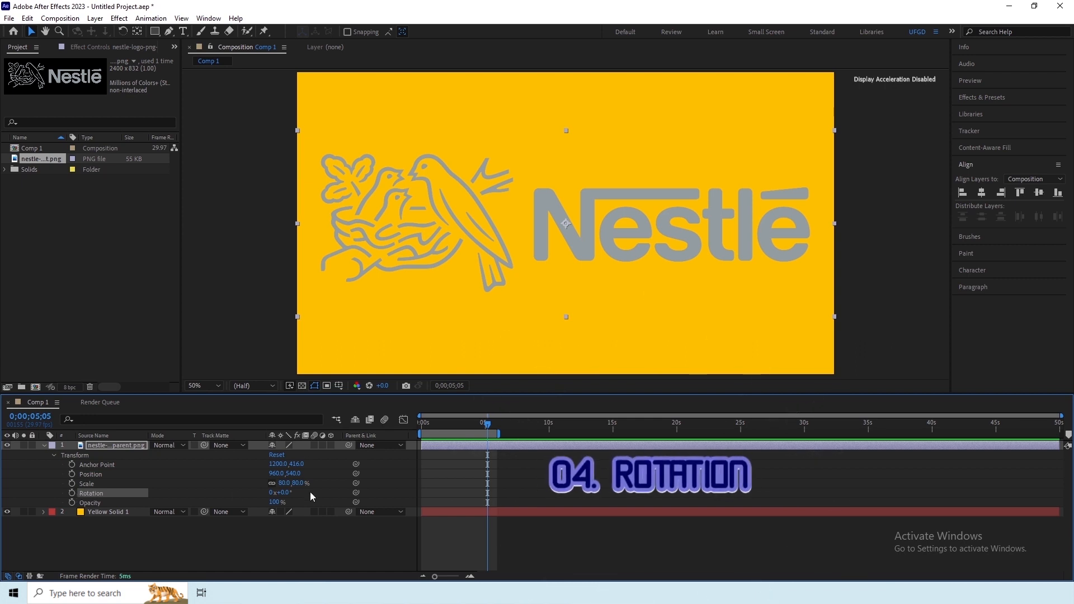
pyautogui.moveTo(435, 426); pyautogui.dragTo(414, 434)
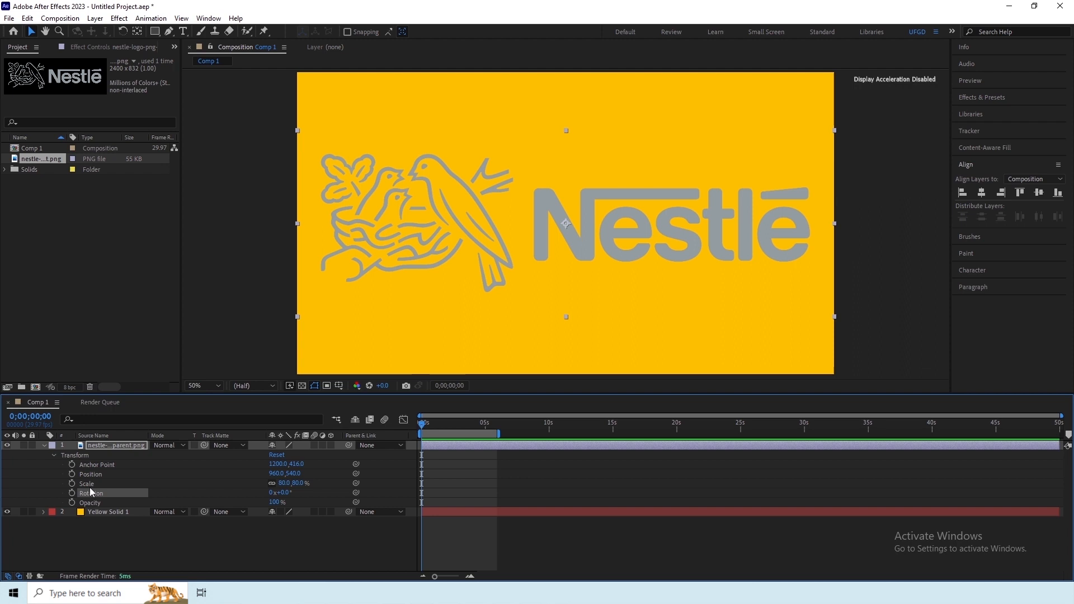
pyautogui.click(71, 492)
# Step: Add a second Rotation keyframe of -1x+0.0° at 0;00;03;20 and preview the logo's full turn
pyautogui.click(469, 424)
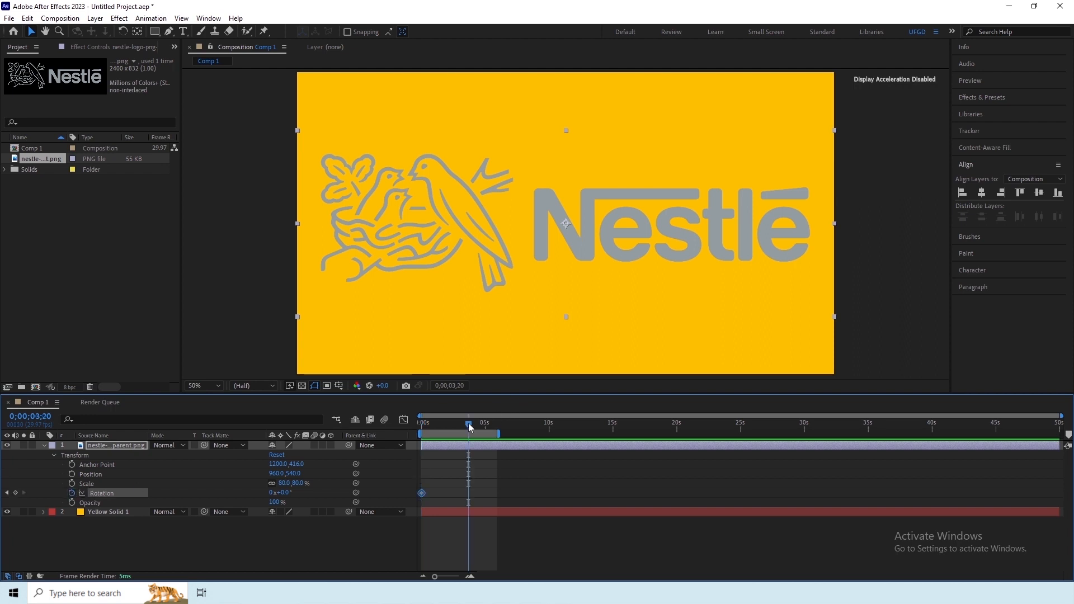
pyautogui.moveTo(282, 493); pyautogui.dragTo(214, 498)
pyautogui.hotkey('ctrl', 'z')
pyautogui.click(290, 493)
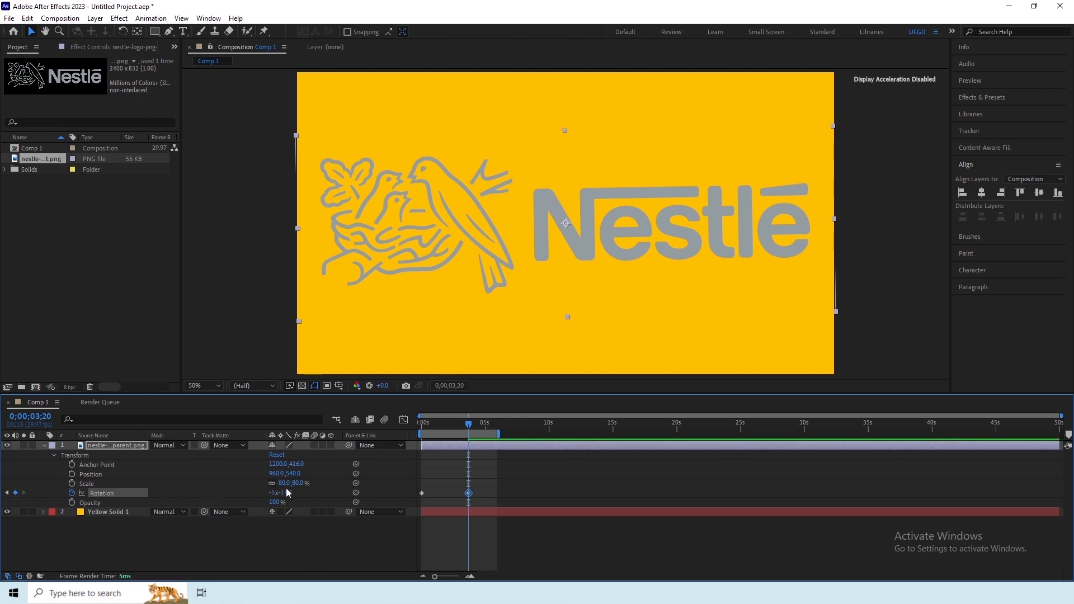
pyautogui.click(285, 492)
pyautogui.write('0')
pyautogui.press('Return')
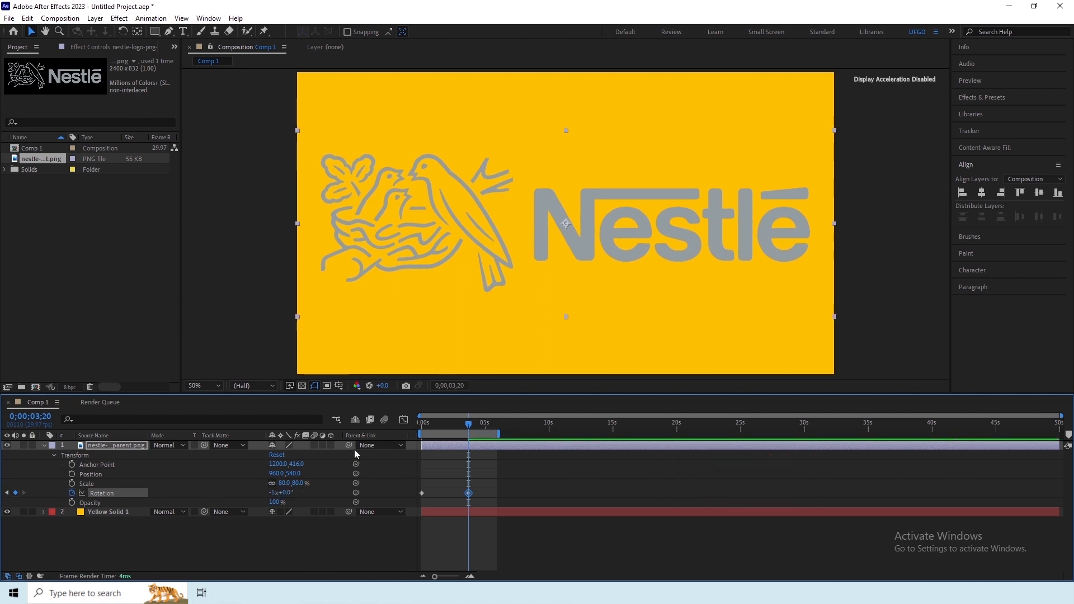
pyautogui.press('space')
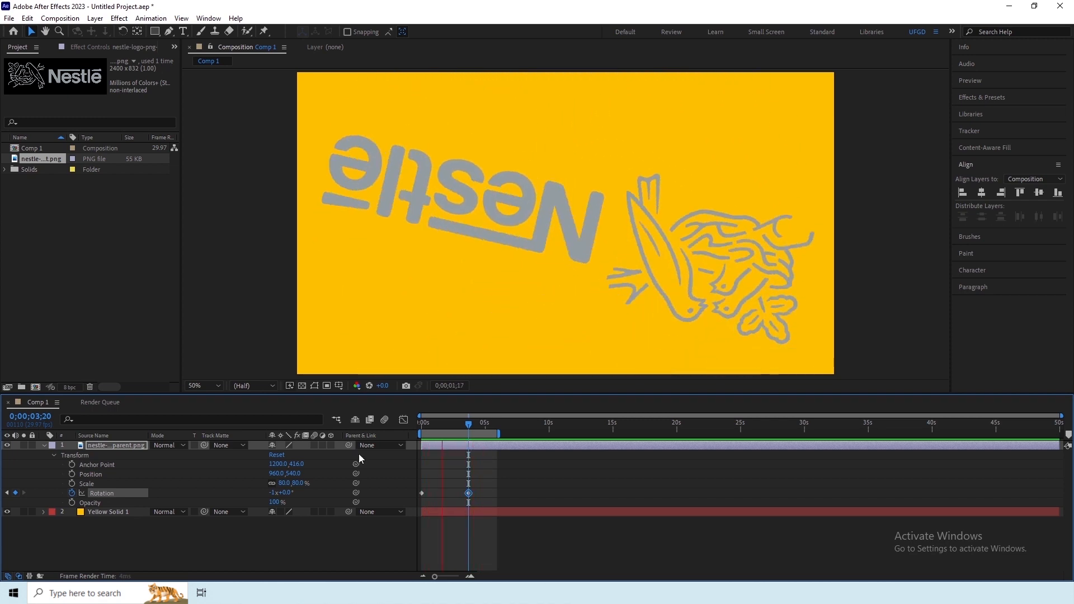
# Step: Set the logo's Scale to 50% and preview the rotation
pyautogui.click(297, 483)
pyautogui.click(297, 483)
pyautogui.write('50')
pyautogui.press('Return')
pyautogui.press('space')
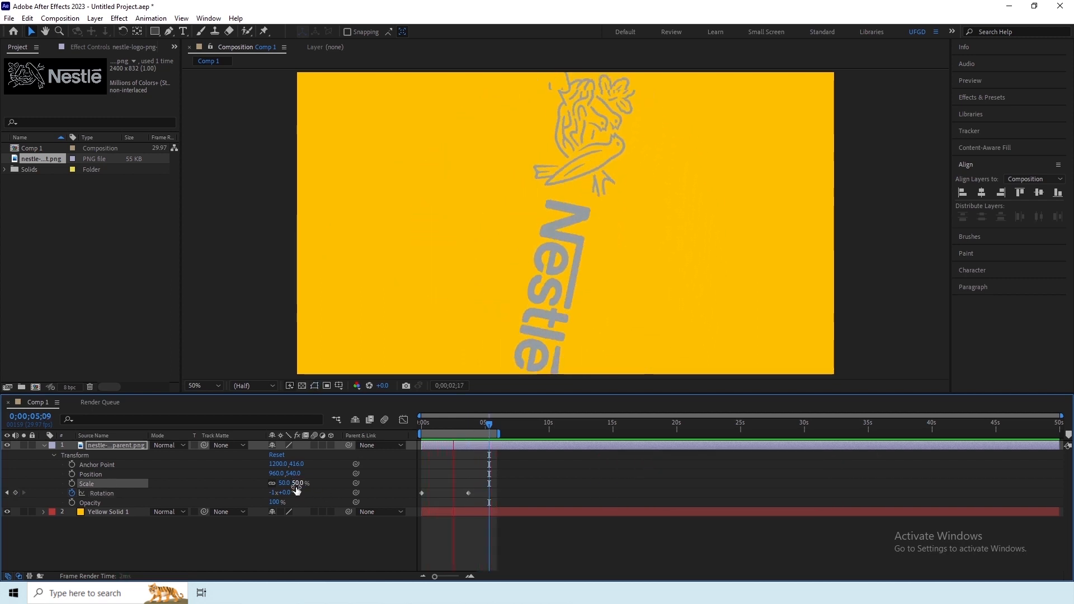
pyautogui.press('space')
# Step: Reduce the logo's Scale to 40% and preview the rotation at the smaller size
pyautogui.click(296, 484)
pyautogui.write('4')
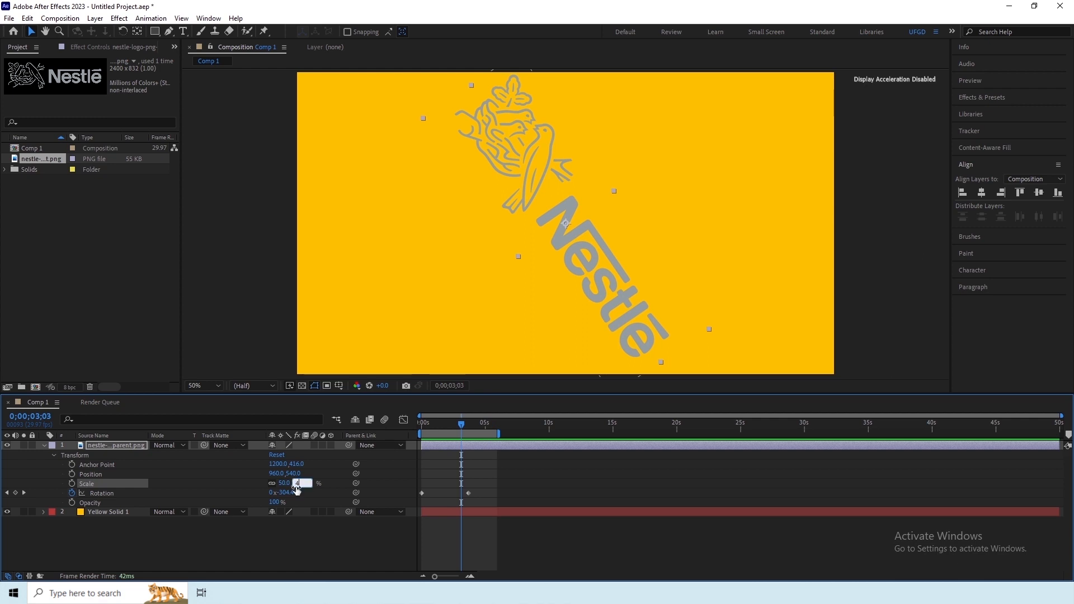
pyautogui.write('0')
pyautogui.press('Return')
pyautogui.press('space')
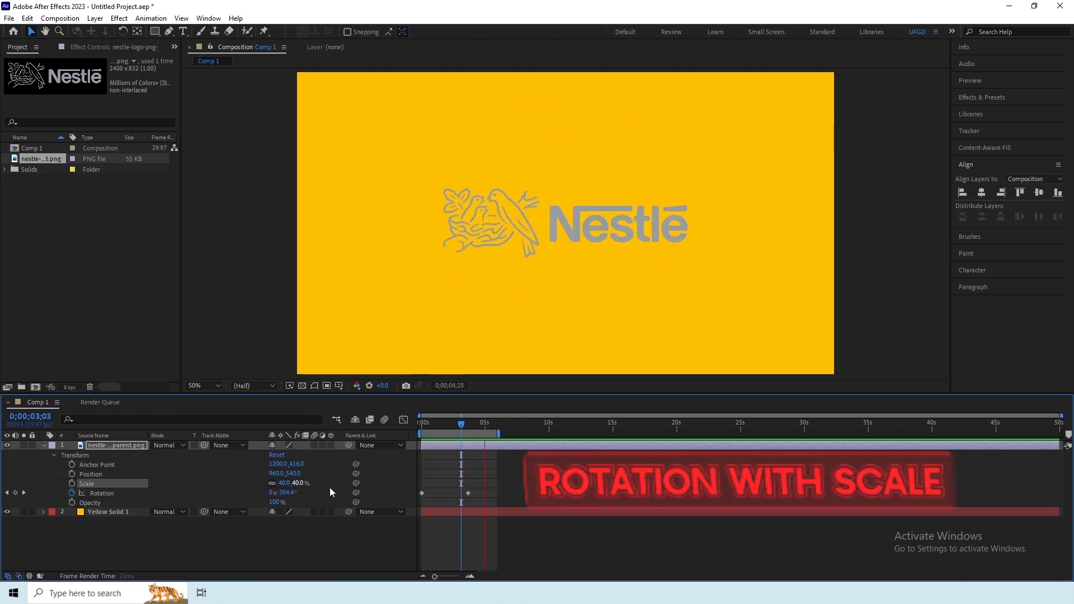
pyautogui.press('space')
# Step: Add a Scale keyframe of 10% at 0 seconds on the Nestlé logo layer
pyautogui.press('Home')
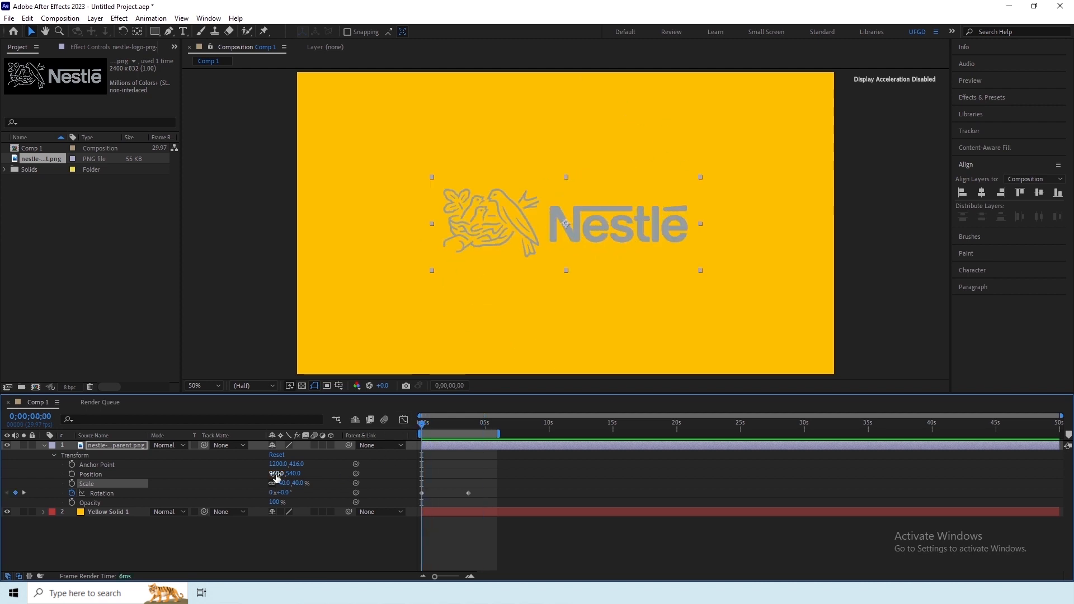
pyautogui.click(73, 484)
pyautogui.click(289, 482)
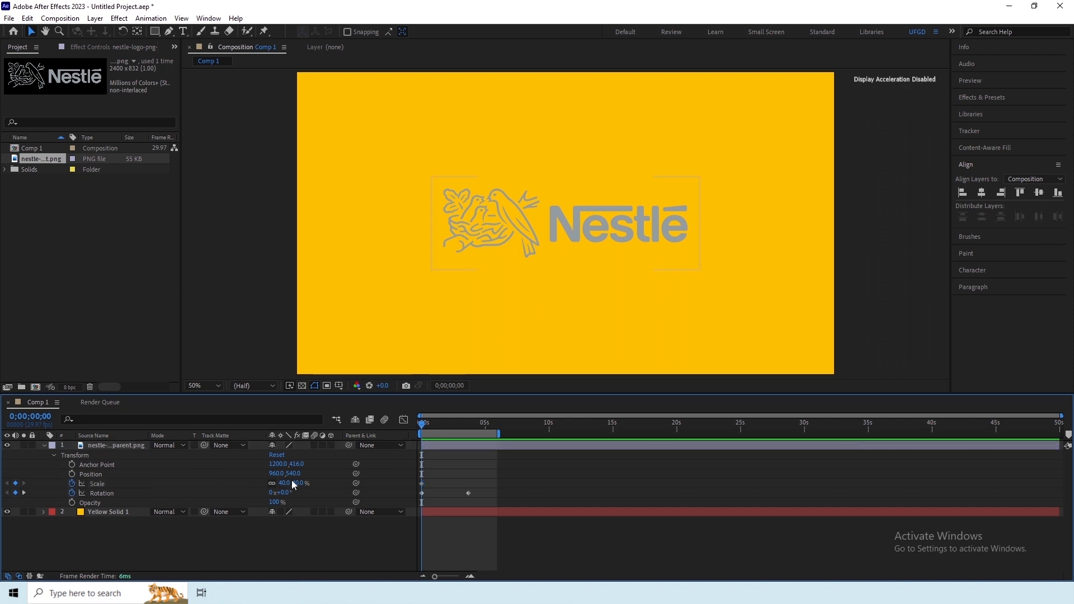
pyautogui.write('10')
pyautogui.press('Return')
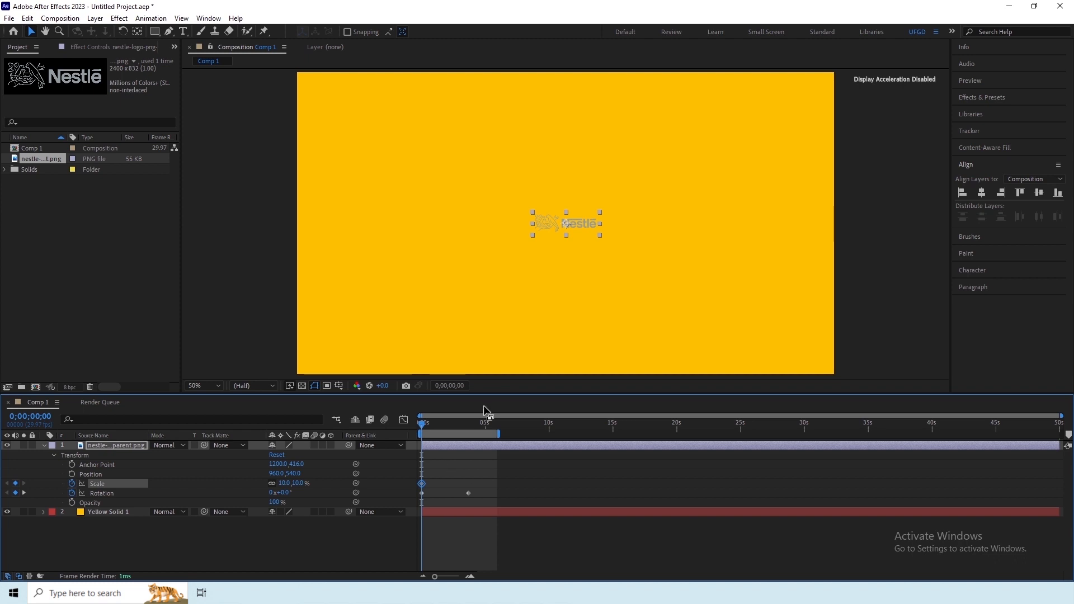
# Step: Add a second Scale keyframe of 50% at 0;00;03;22 and preview the combined scale and rotation animation
pyautogui.click(472, 424)
pyautogui.moveTo(465, 424); pyautogui.dragTo(469, 424)
pyautogui.click(300, 483)
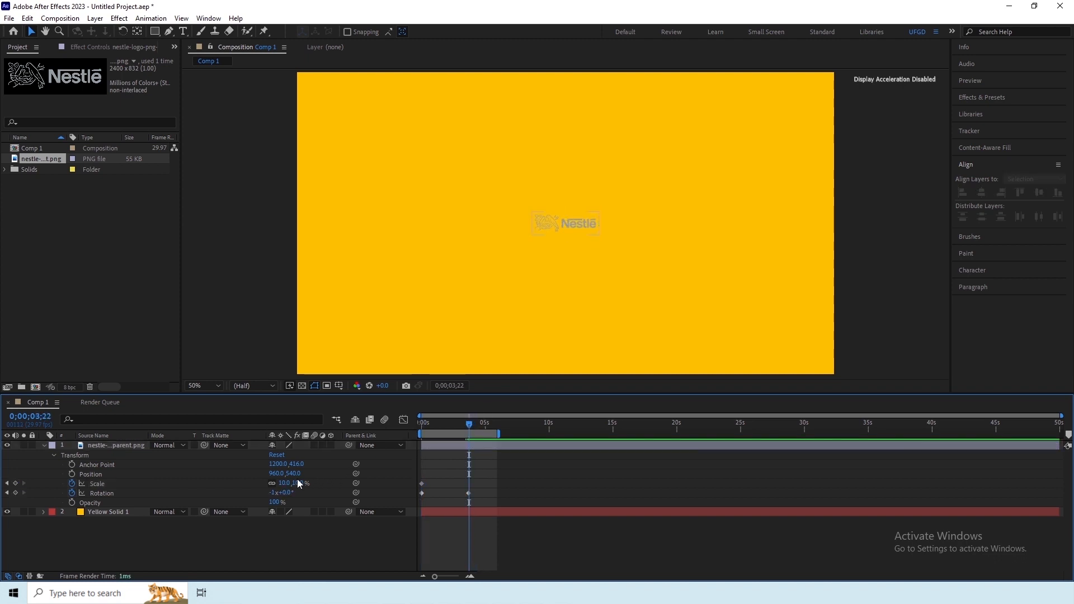
pyautogui.write('50')
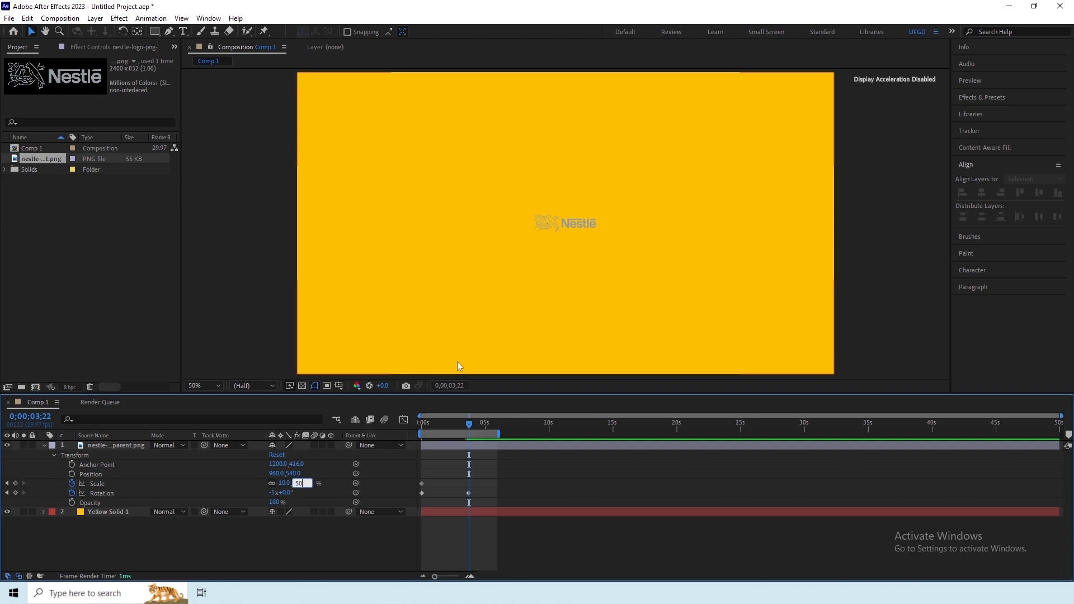
pyautogui.press('Return')
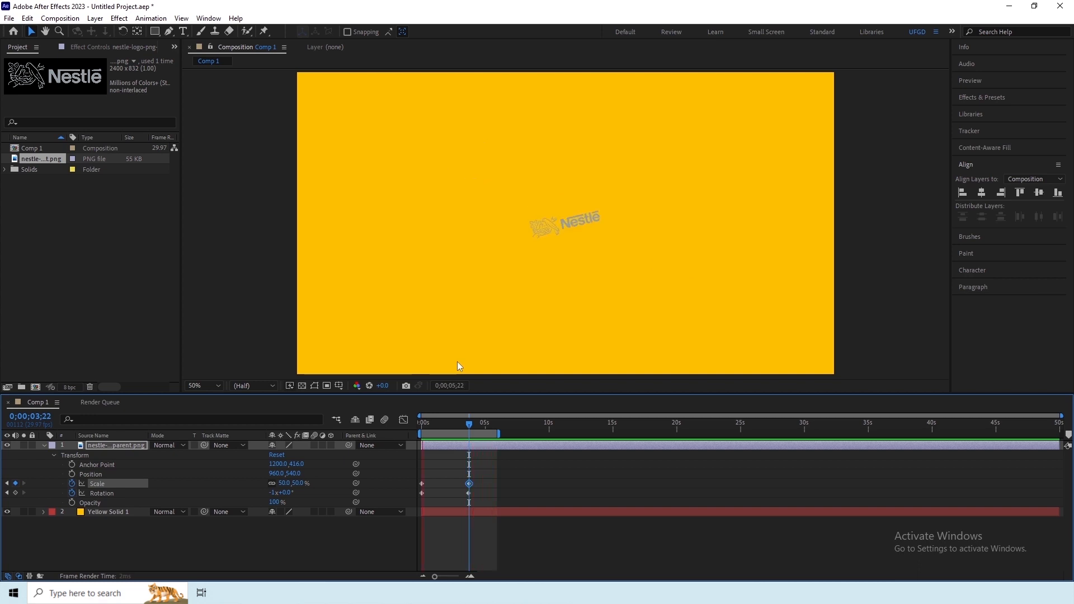
pyautogui.press('space')
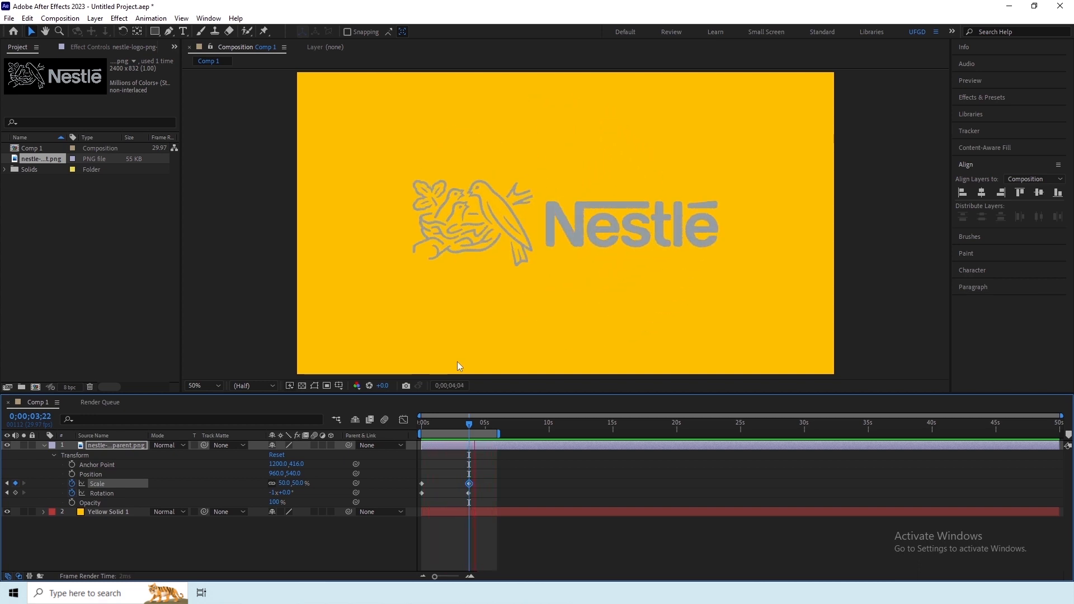
pyautogui.press('space')
# Step: Remove the logo's Scale and Rotation keyframes and add a 100% Opacity keyframe at 0;00;04;06
pyautogui.click(72, 484)
pyautogui.click(72, 492)
pyautogui.click(72, 503)
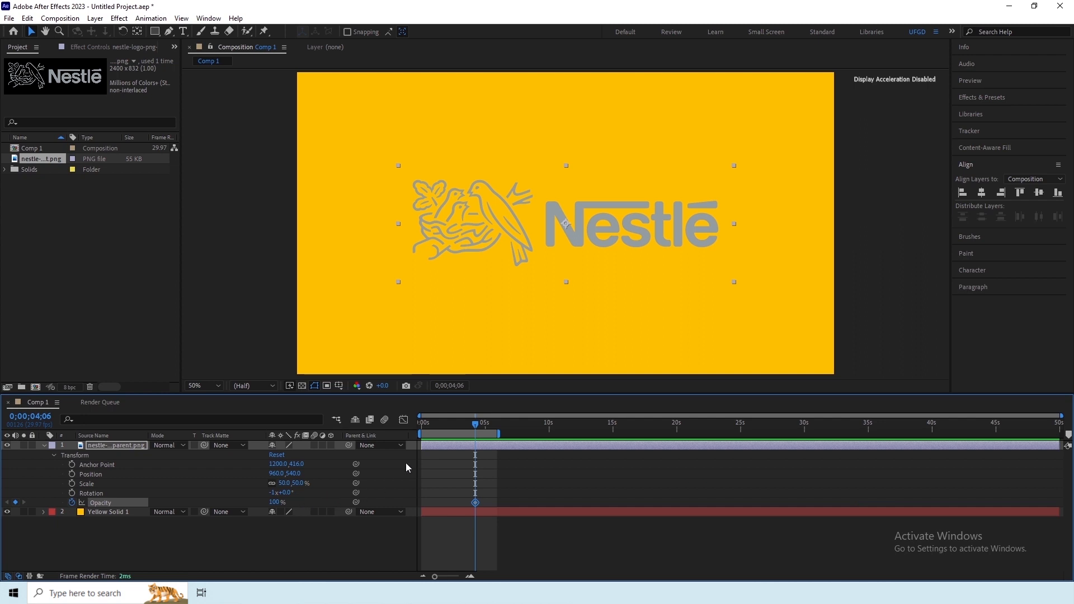
# Step: Add an Opacity keyframe of 0% at 0 seconds and preview the logo's fade-in
pyautogui.press('Home')
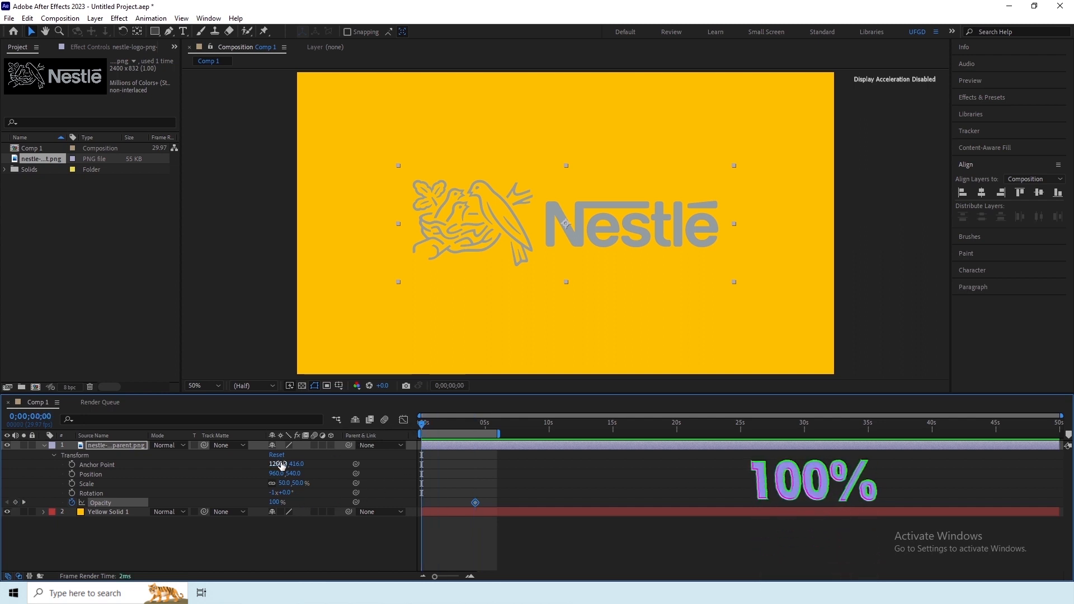
pyautogui.click(274, 502)
pyautogui.write('0')
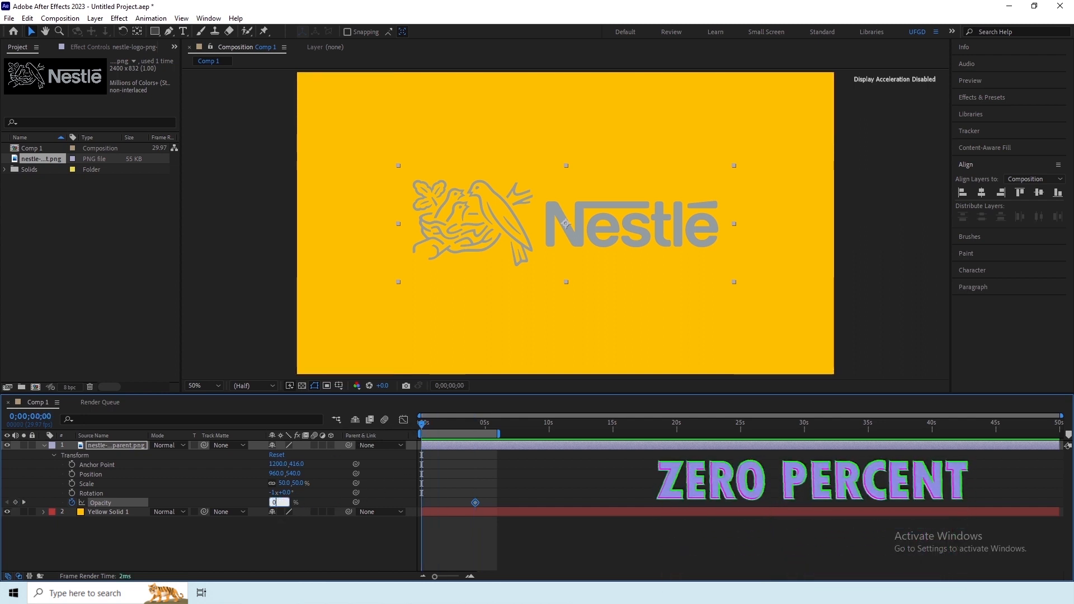
pyautogui.press('Return')
pyautogui.press('space')
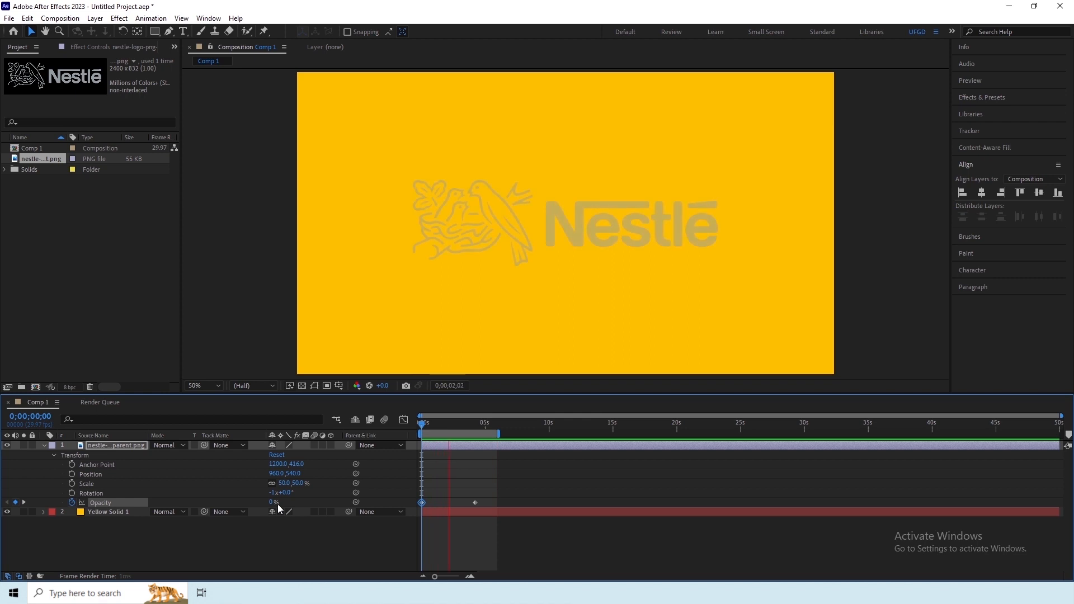
pyautogui.press('space')
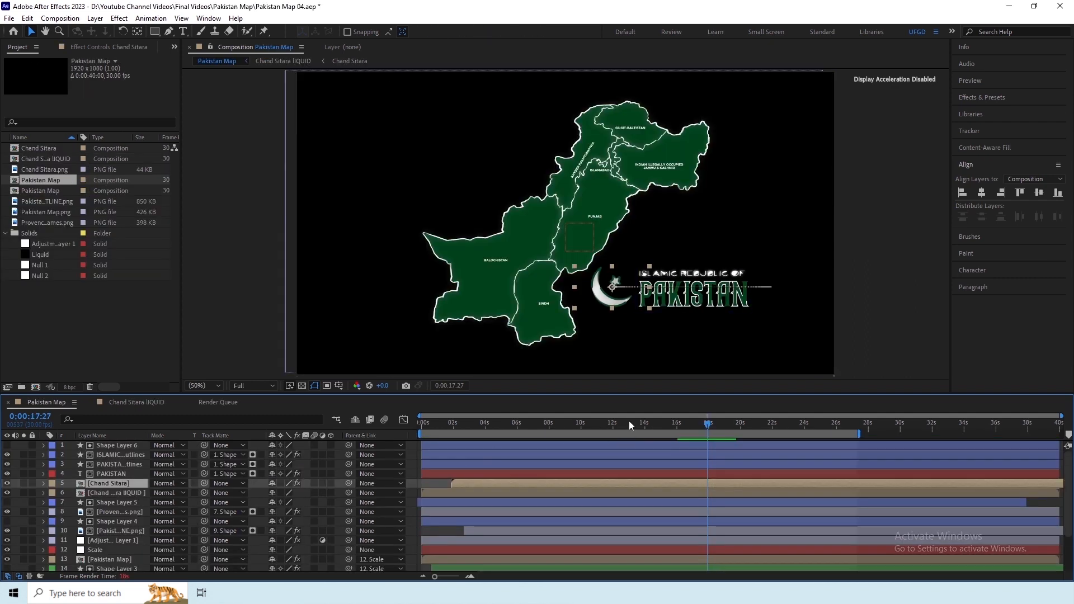
# Step: At 0:00:12:14, reveal the Chand Sitara layer's keyframed properties and select its Vegas Rotation and Opacity keyframes separately
pyautogui.click(619, 424)
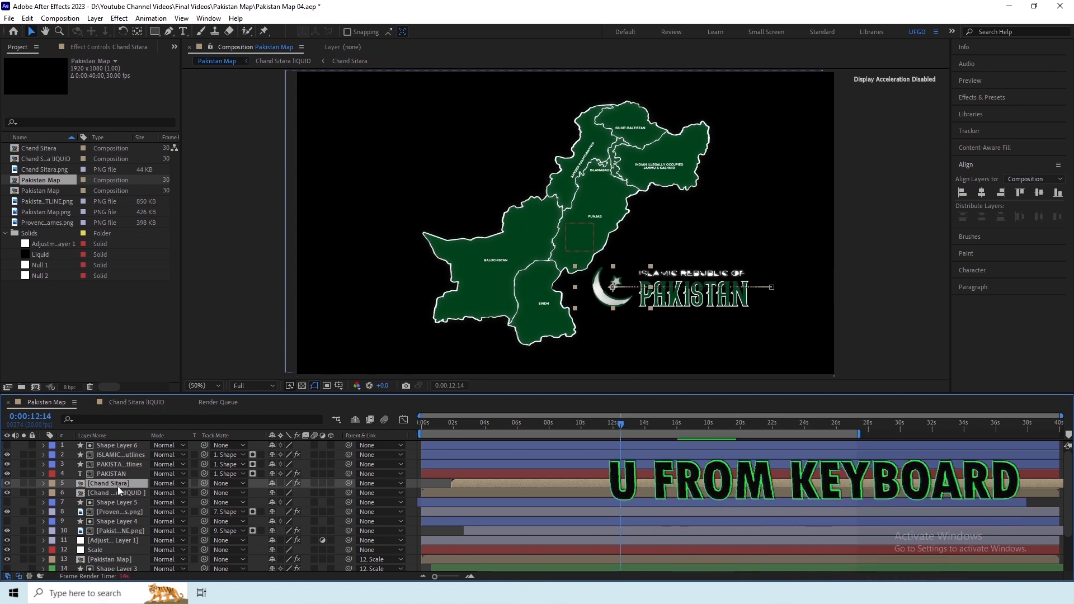
pyautogui.press('u')
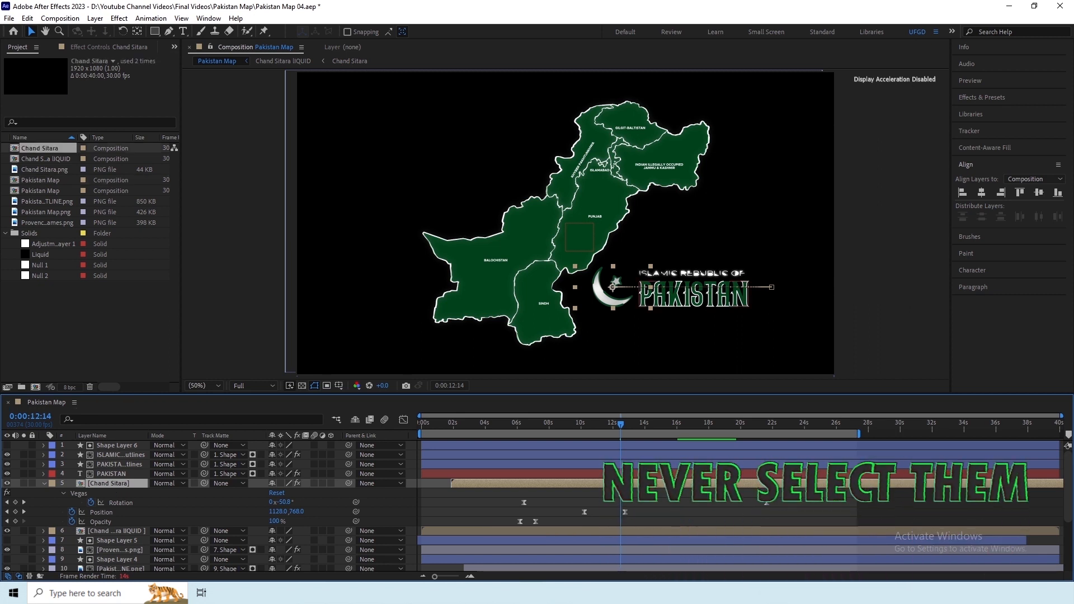
pyautogui.moveTo(500, 495); pyautogui.dragTo(801, 506)
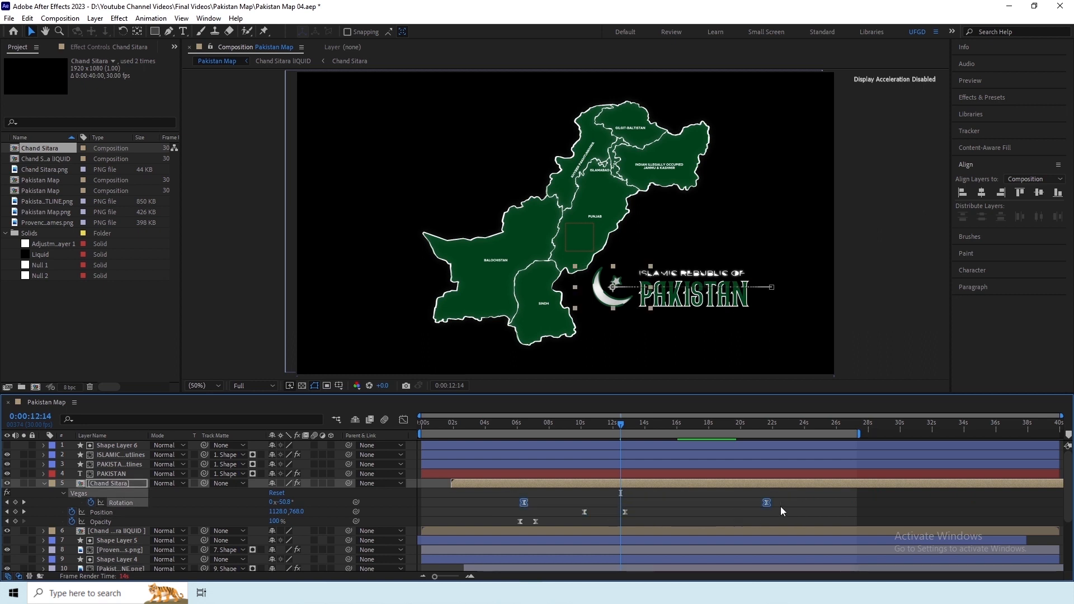
pyautogui.moveTo(702, 512); pyautogui.dragTo(495, 523)
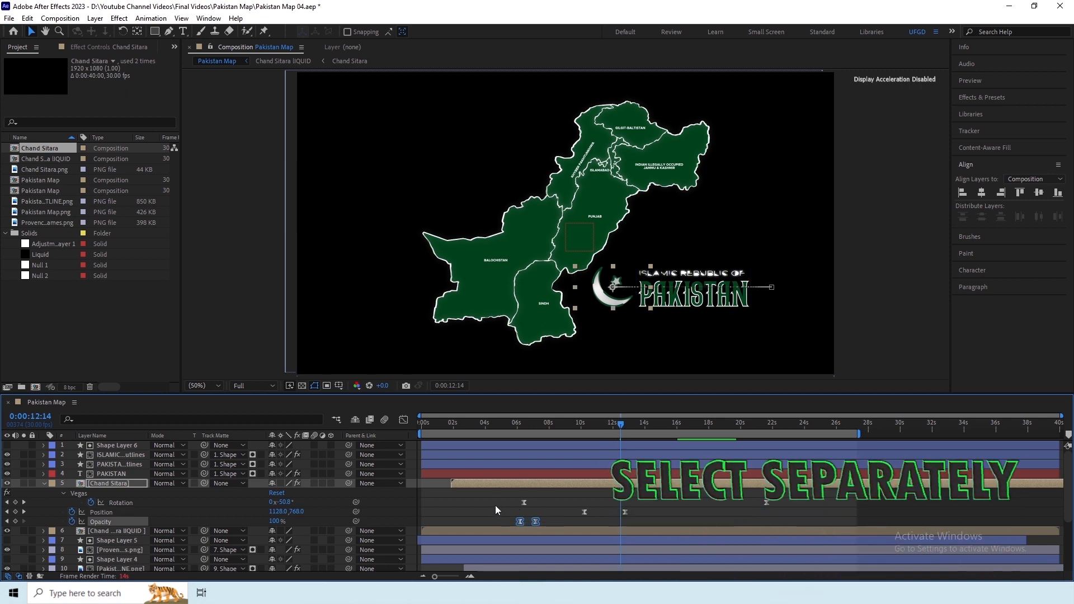
# Step: Select the Chand Sitara layer's two Position keyframes and move the current time to 0:00:12:00
pyautogui.click(102, 512)
pyautogui.press('space')
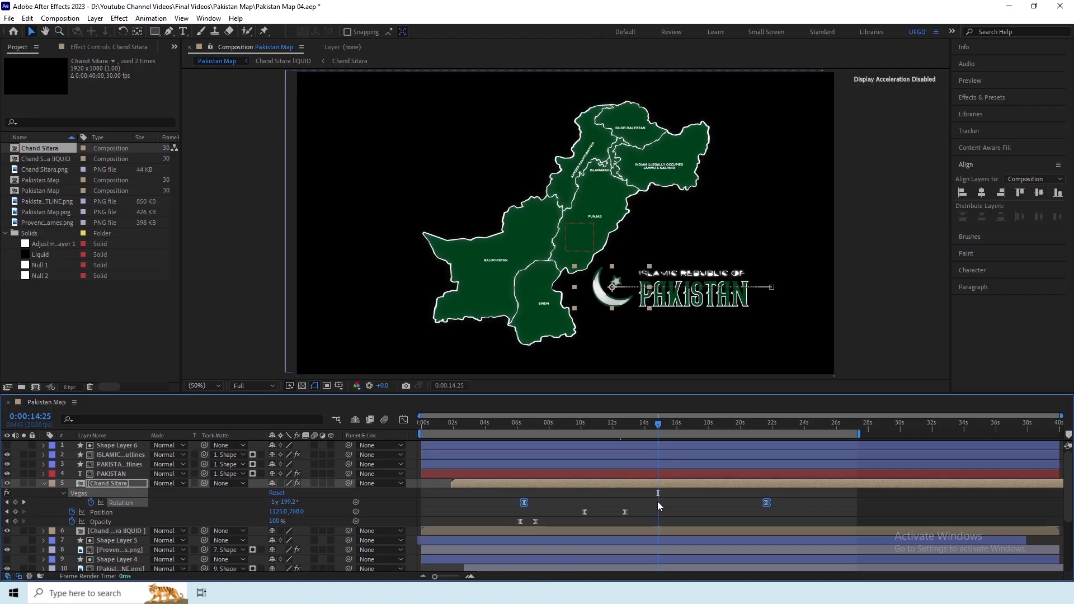
pyautogui.moveTo(649, 500); pyautogui.dragTo(573, 519)
pyautogui.click(612, 427)
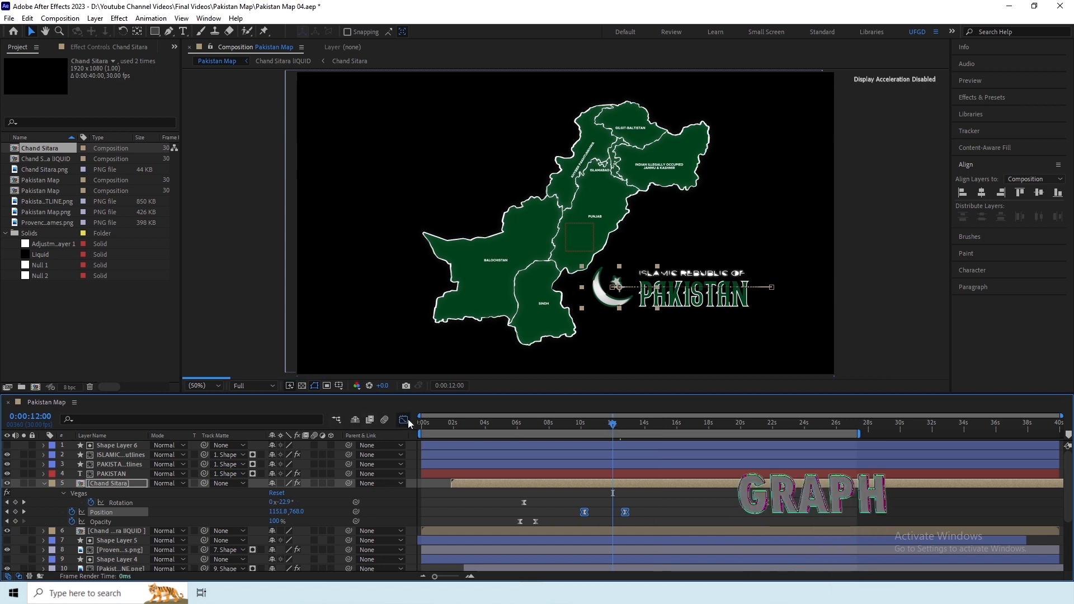
# Step: Show the Position speed graph in the Graph Editor and pull its middle influence handle toward the first keyframe
pyautogui.click(404, 420)
pyautogui.click(677, 554)
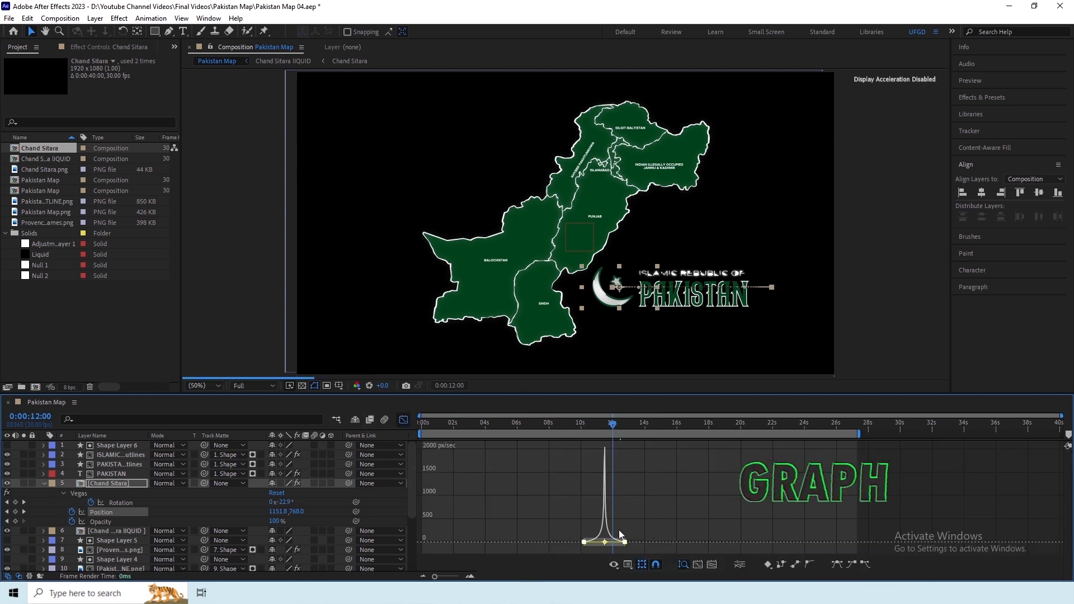
pyautogui.click(599, 542)
pyautogui.moveTo(603, 542); pyautogui.dragTo(586, 538)
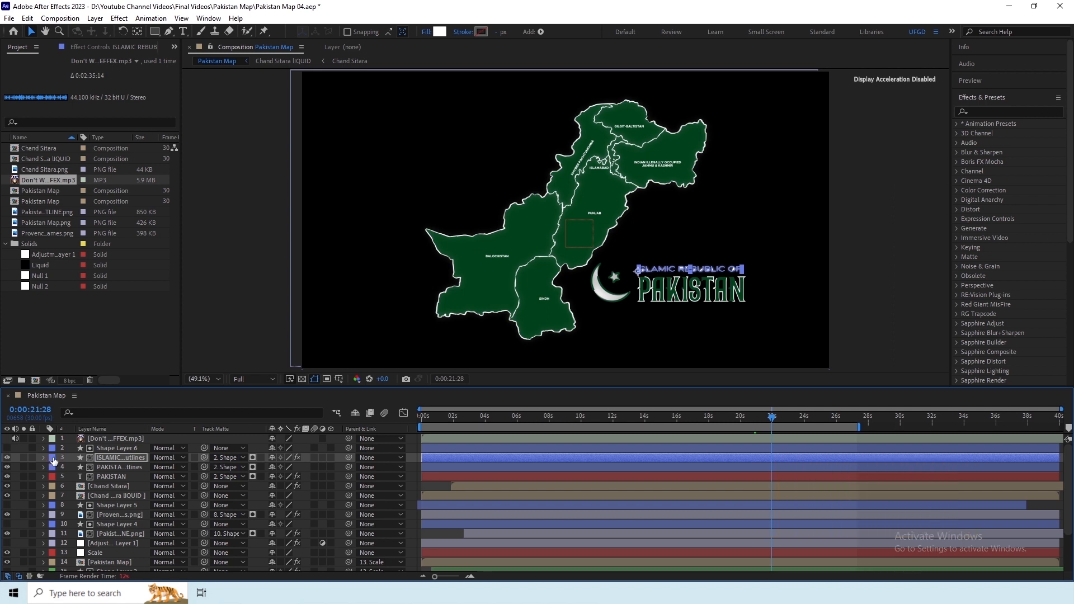
# Step: Cycle the ISLAMIC REPUBLIC OF Outlines layer's label colour through Green, Pink, Aqua and Red, and finish on Orange
pyautogui.click(52, 458)
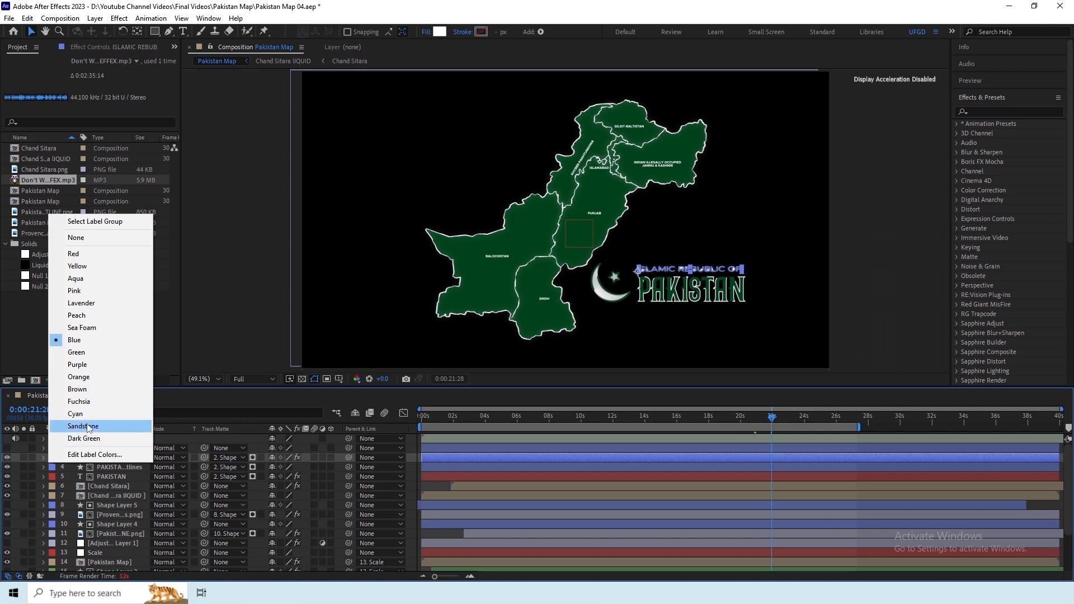
pyautogui.click(77, 352)
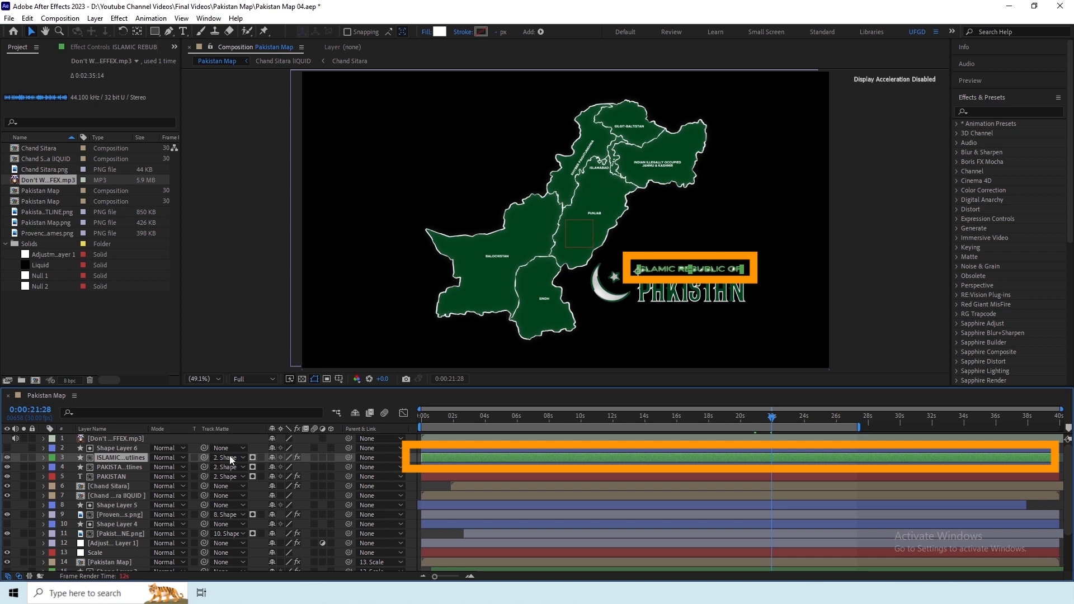
pyautogui.click(52, 457)
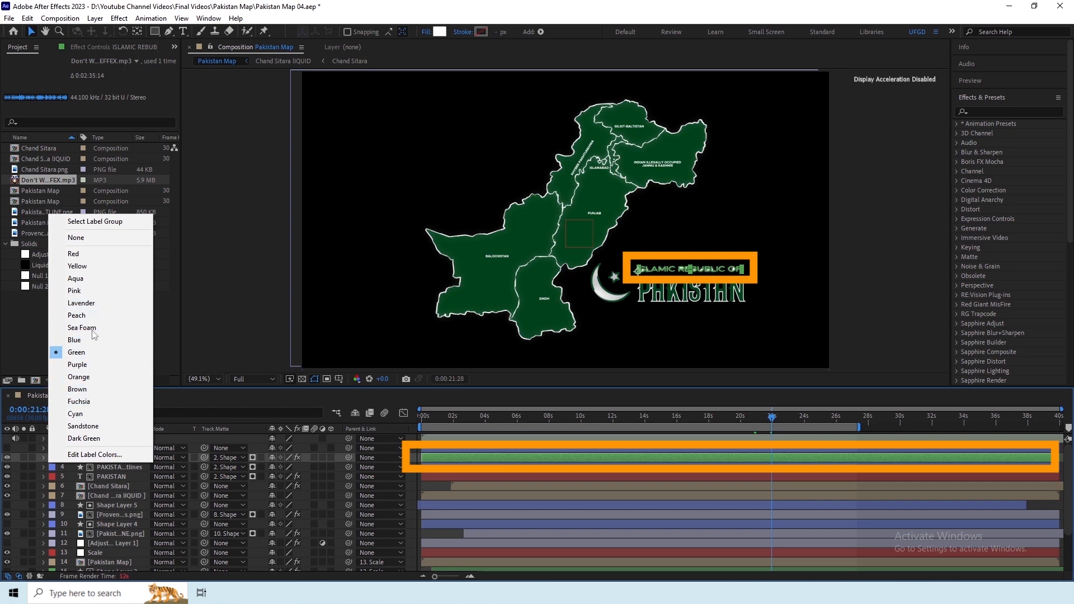
pyautogui.click(94, 290)
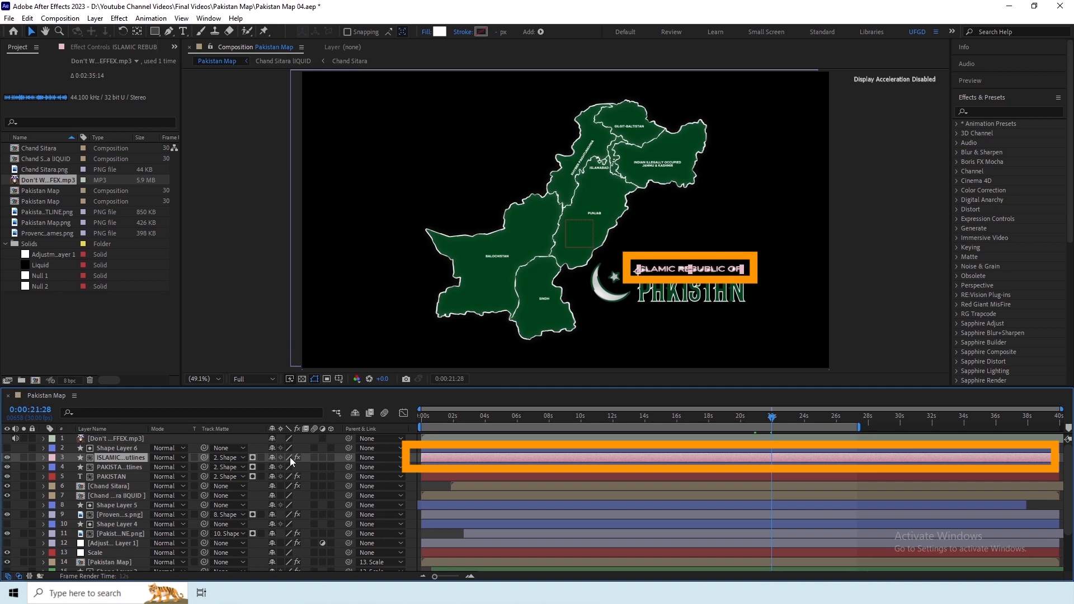
pyautogui.click(58, 458)
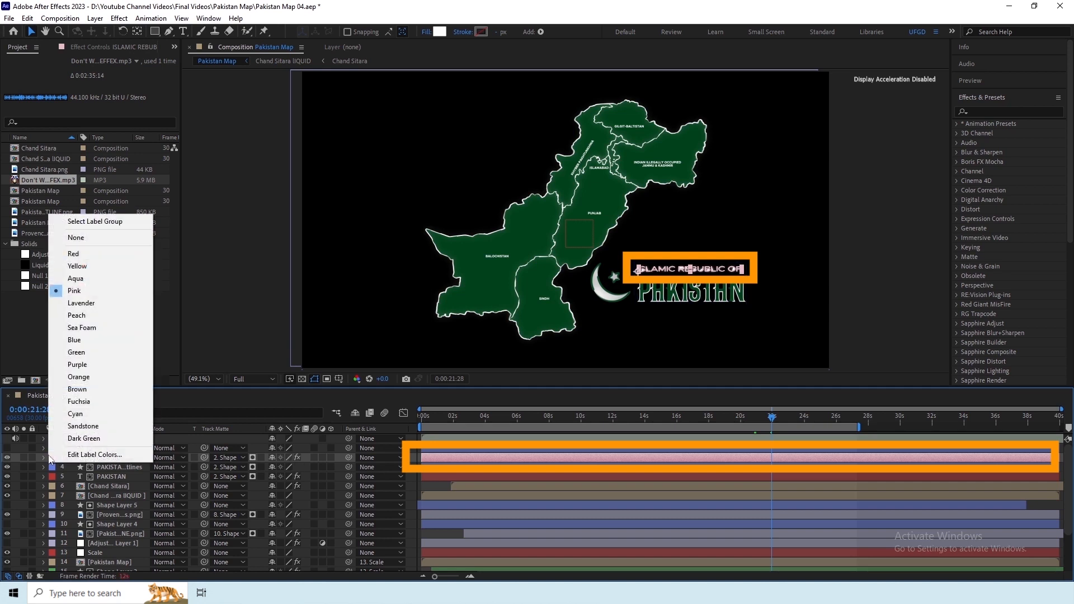
pyautogui.click(90, 285)
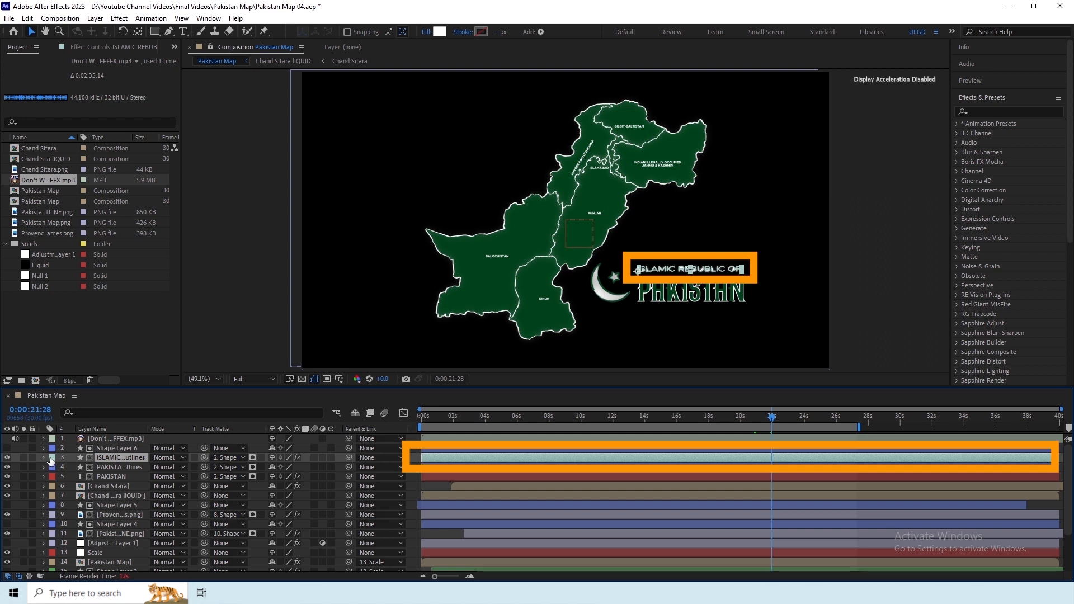
pyautogui.click(51, 460)
pyautogui.click(78, 256)
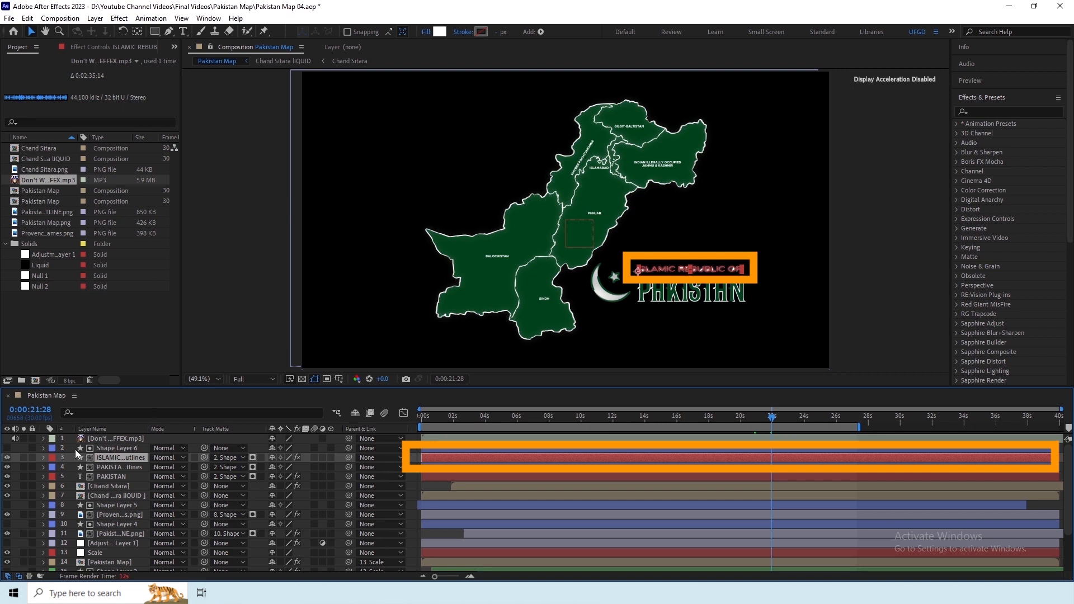
pyautogui.click(52, 458)
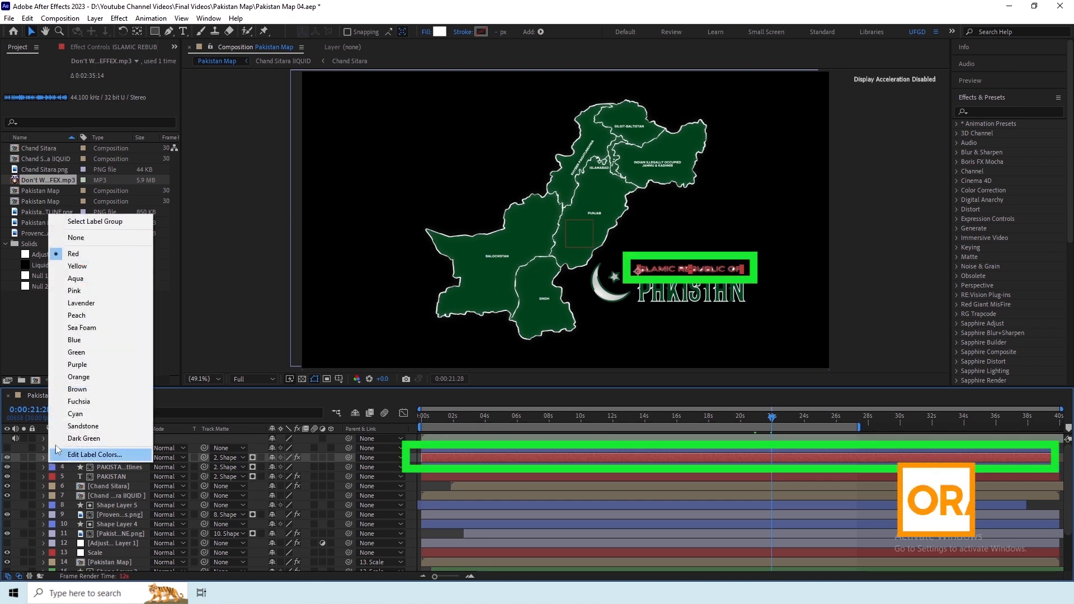
pyautogui.click(78, 377)
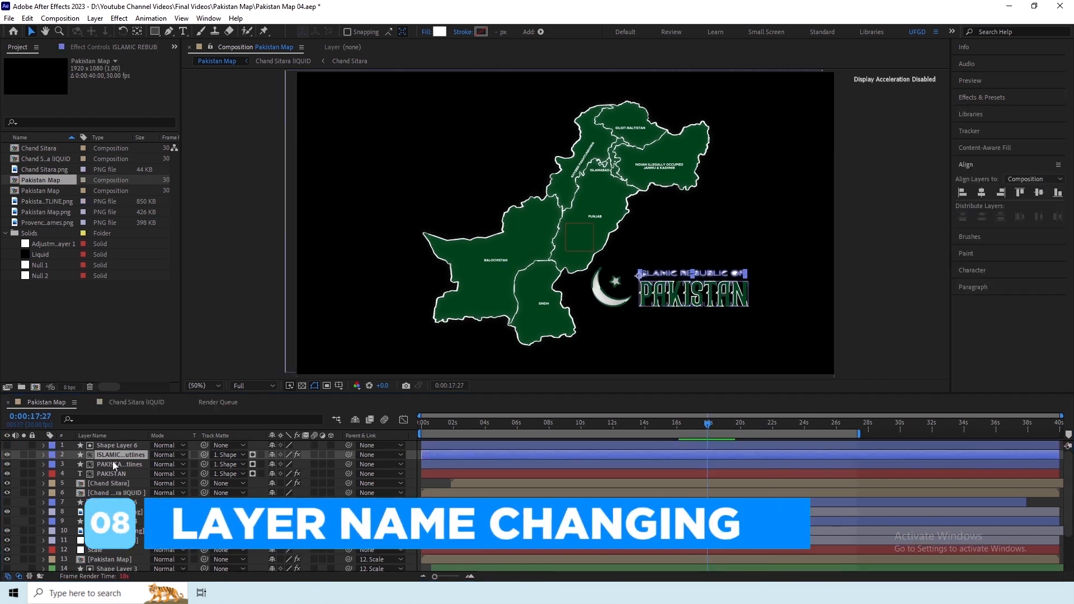
# Step: Rename the PAKISTAN 2 Outlines layer as "PAKISTAN Two Outlines"
pyautogui.click(112, 462)
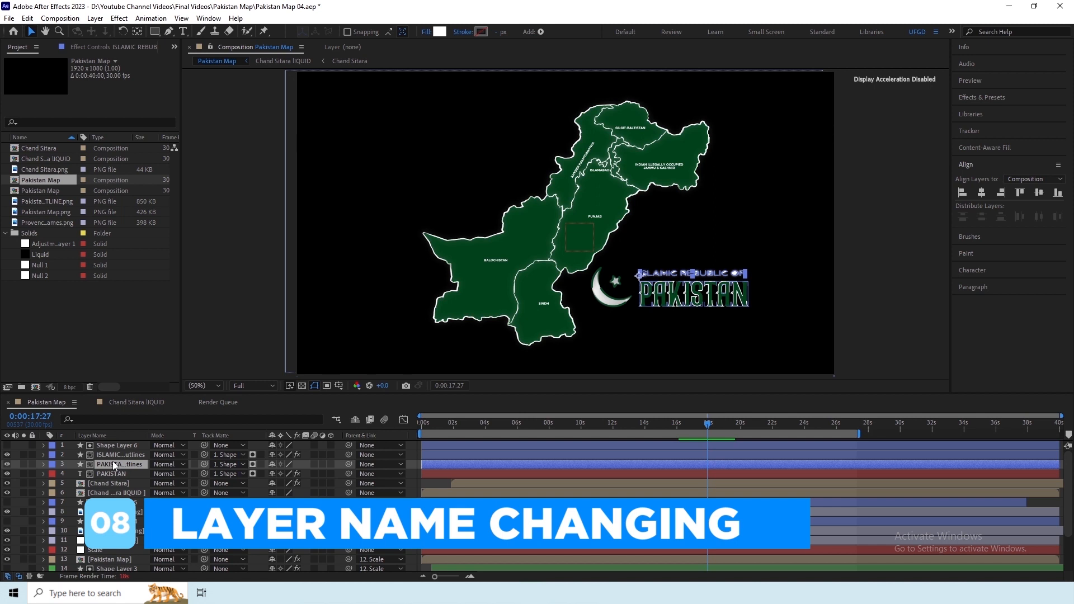
pyautogui.rightClick(112, 462)
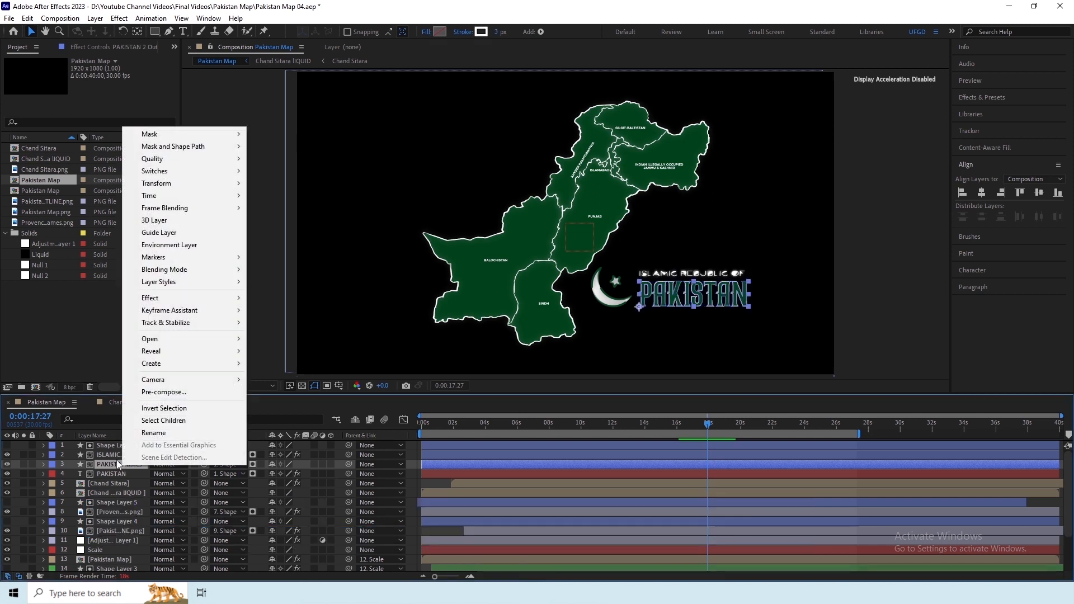
pyautogui.click(132, 431)
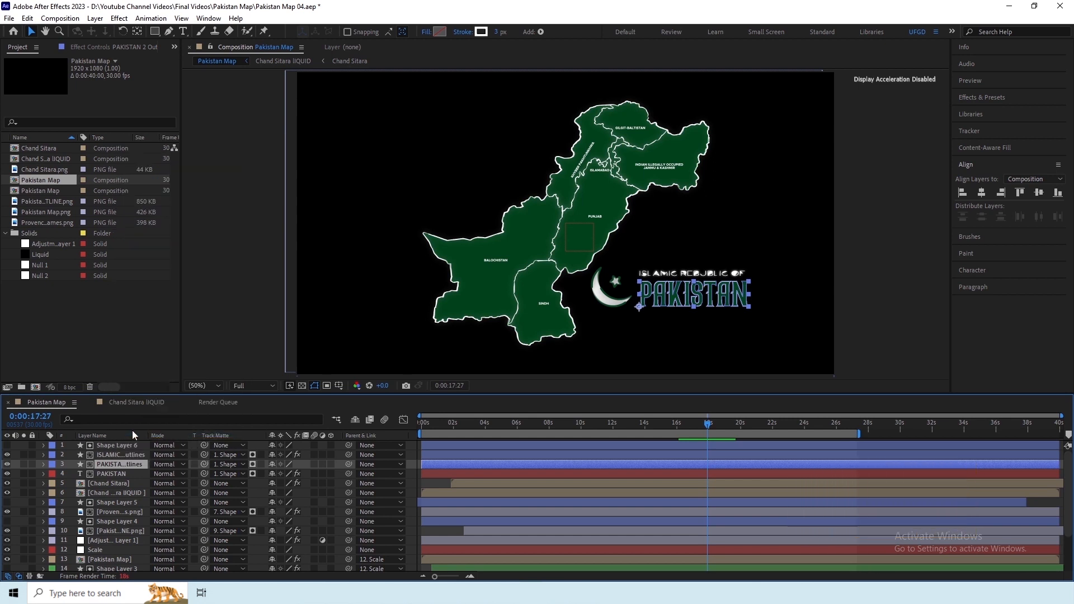
pyautogui.press('End')
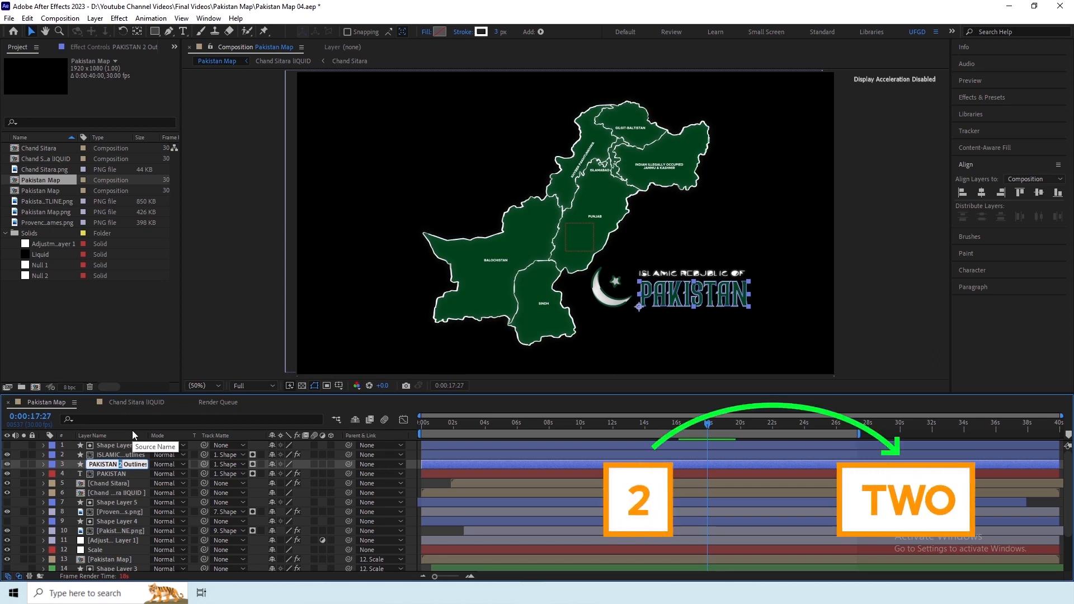
pyautogui.write('Two')
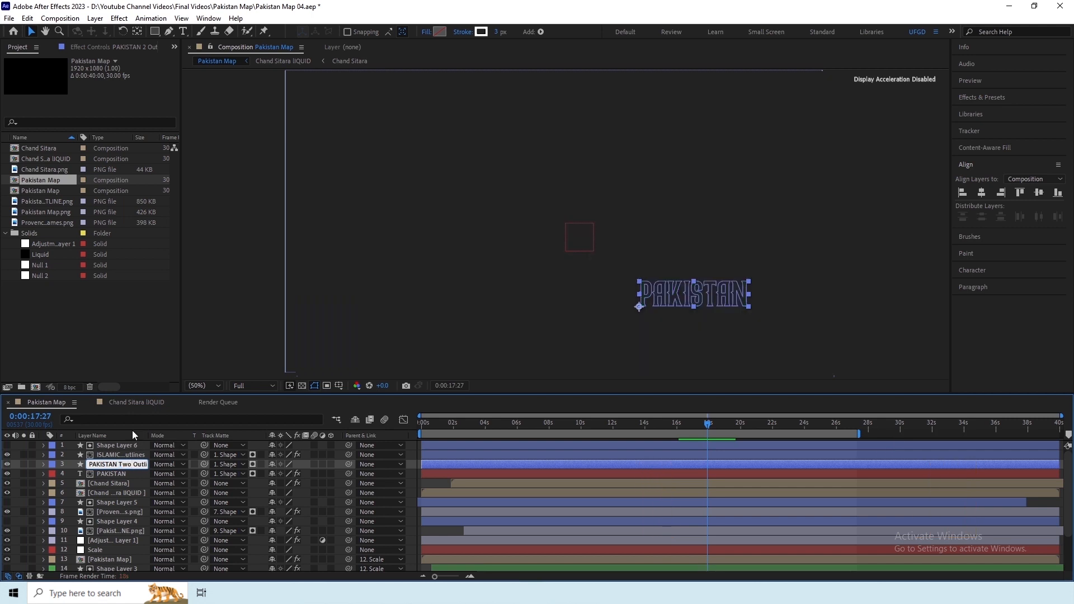
pyautogui.press('Return')
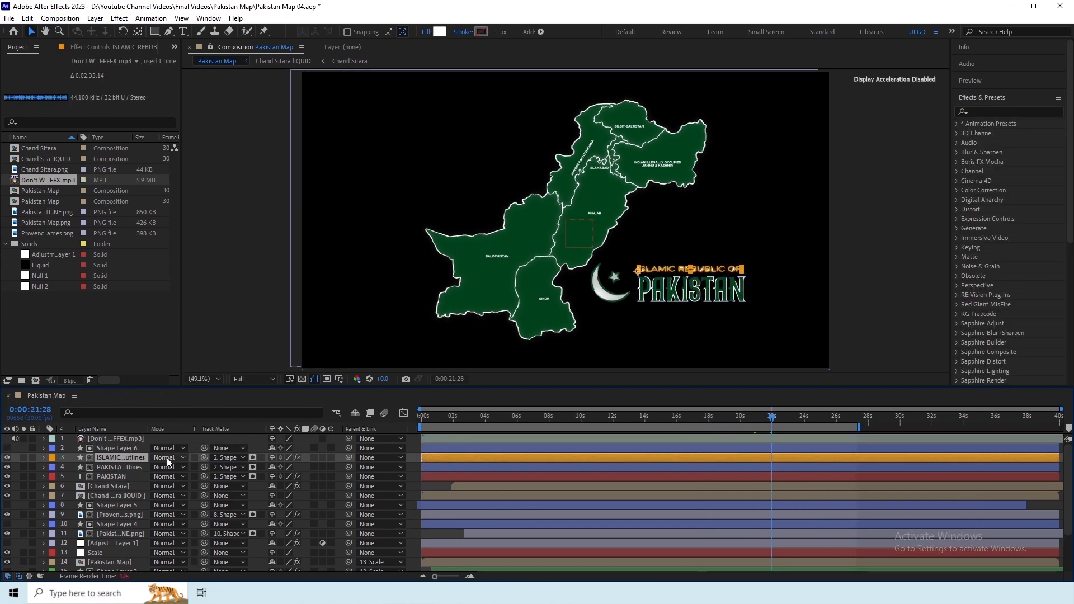
# Step: Look through the blending modes offered for the ISLAMIC REPUBLIC OF Outlines layer without choosing one
pyautogui.click(167, 458)
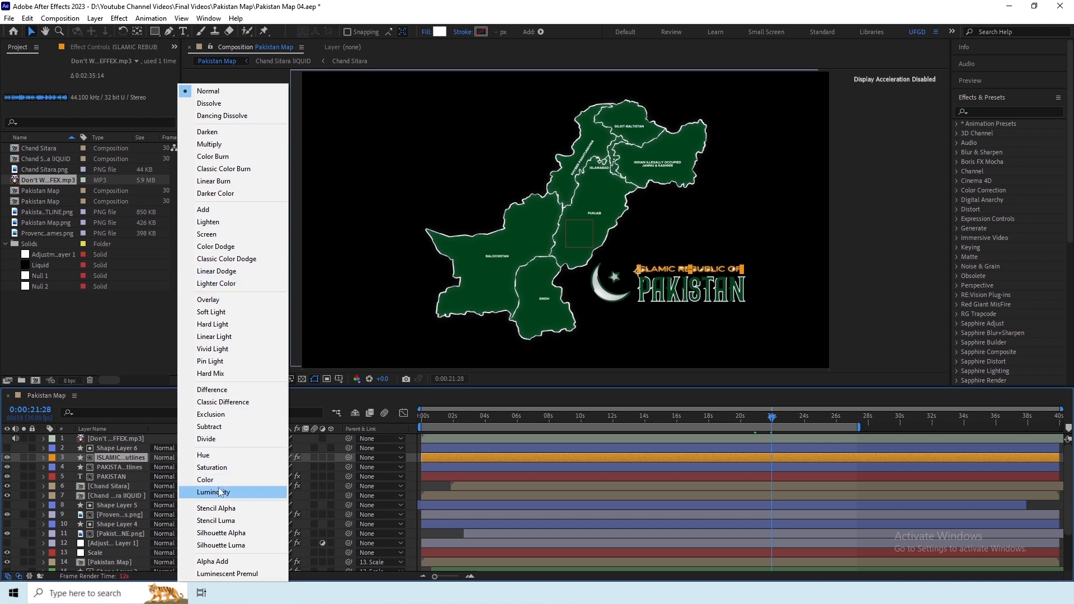
pyautogui.click(153, 458)
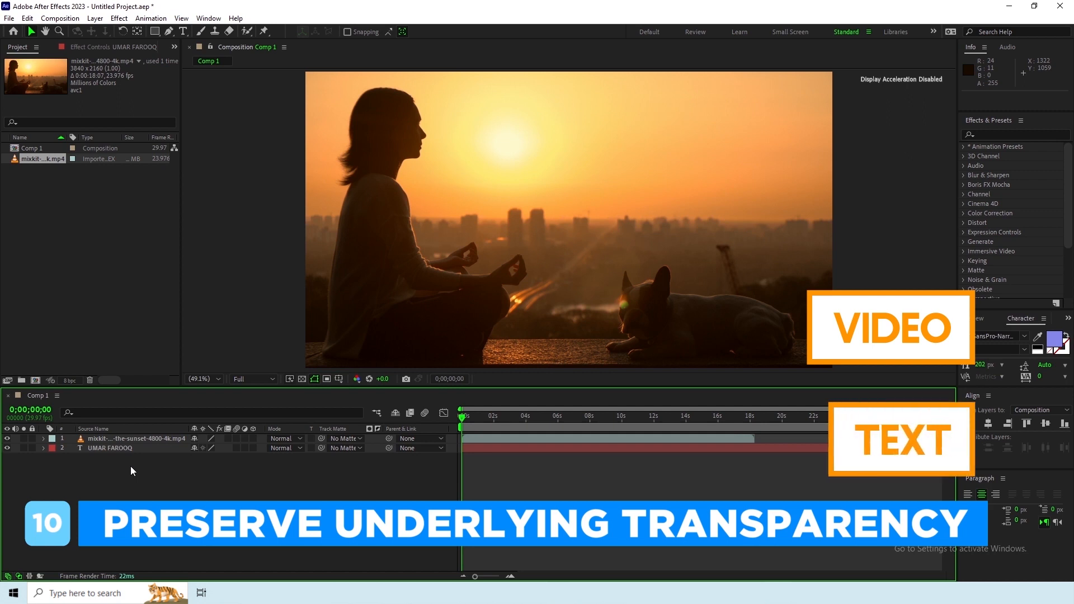
# Step: Temporarily hide the sunset video layer in Comp 1 to view the text layer beneath it
pyautogui.click(7, 439)
pyautogui.click(8, 439)
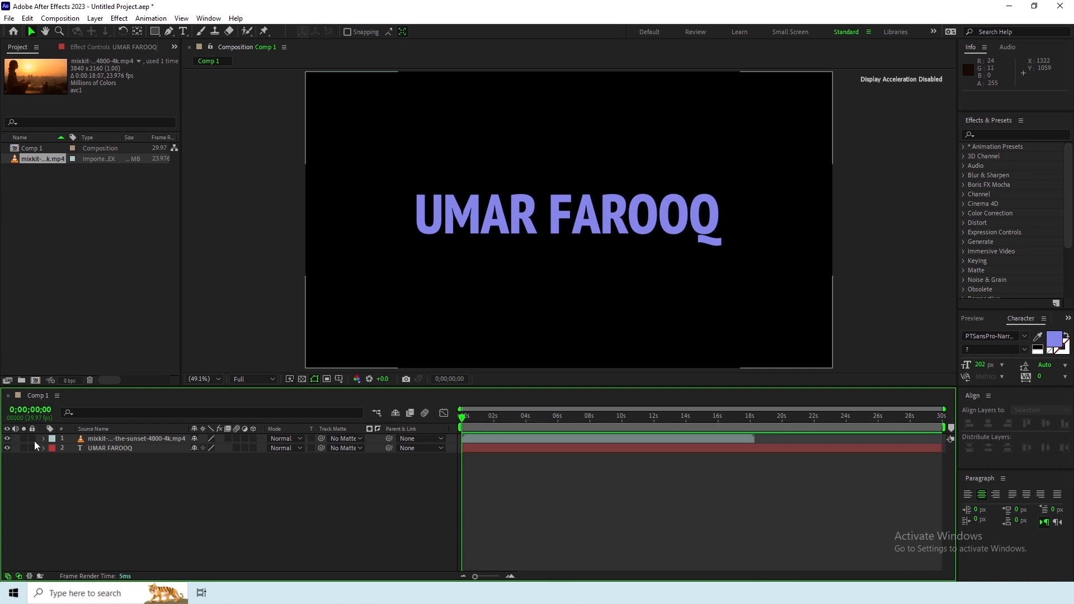
pyautogui.click(126, 448)
pyautogui.click(139, 458)
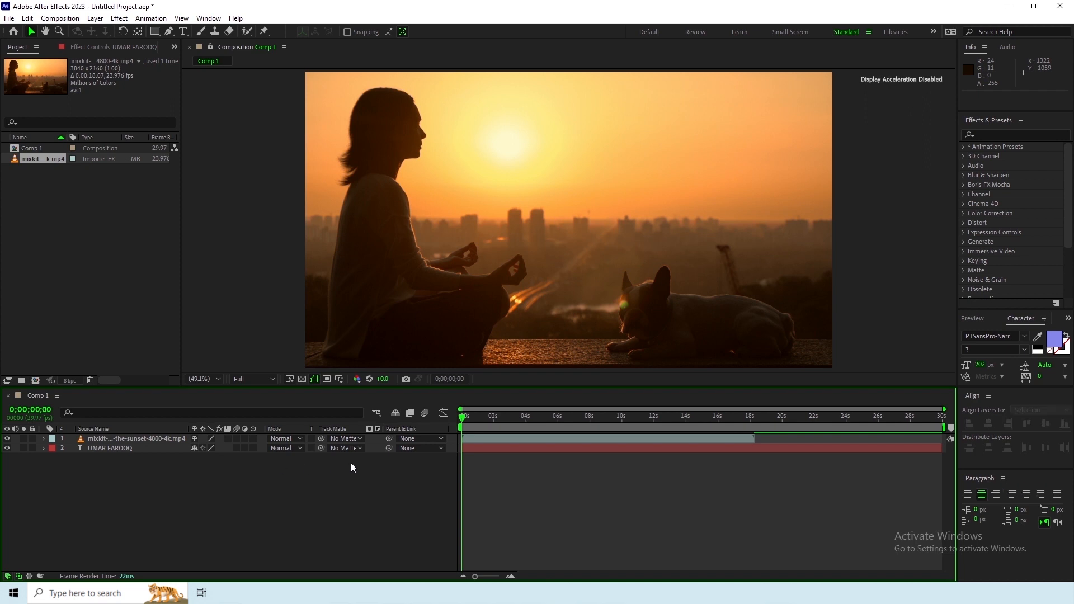
# Step: Turn on Preserve Underlying Transparency for the sunset video layer and preview the video inside the text
pyautogui.click(307, 439)
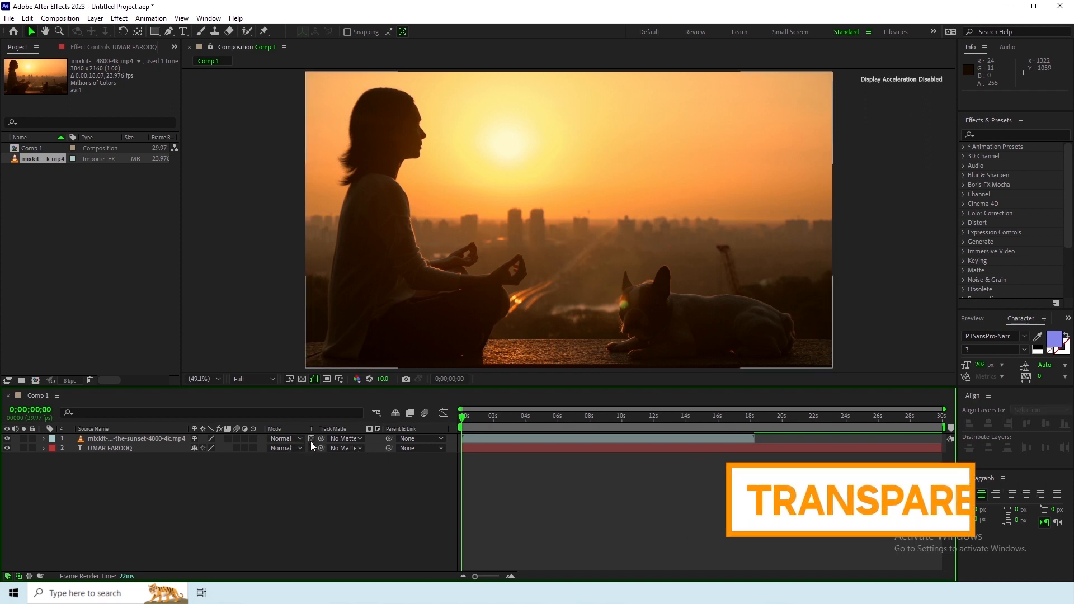
pyautogui.click(311, 441)
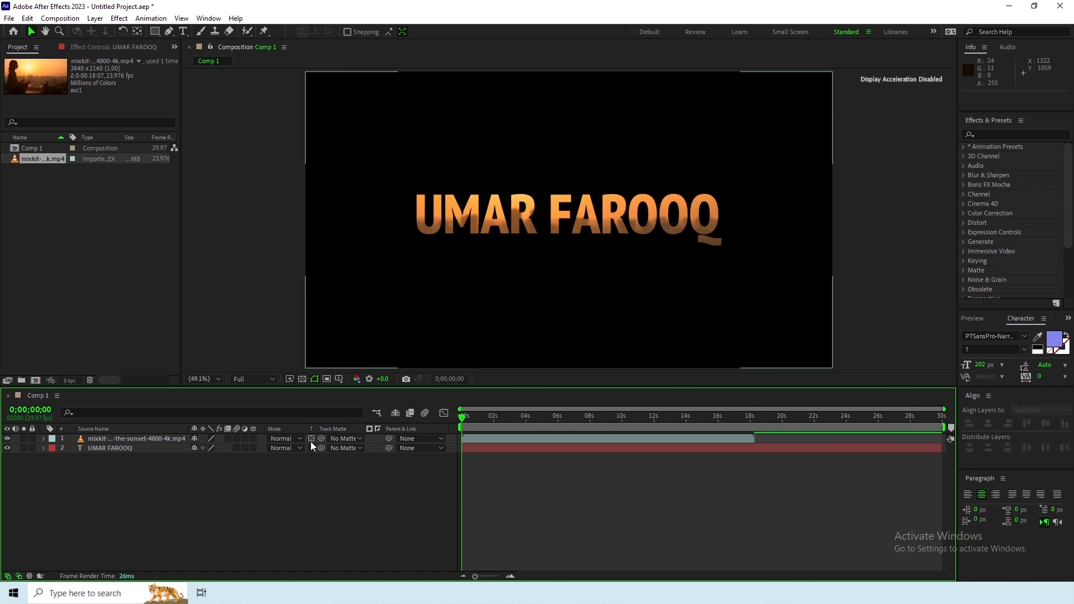
pyautogui.press('space')
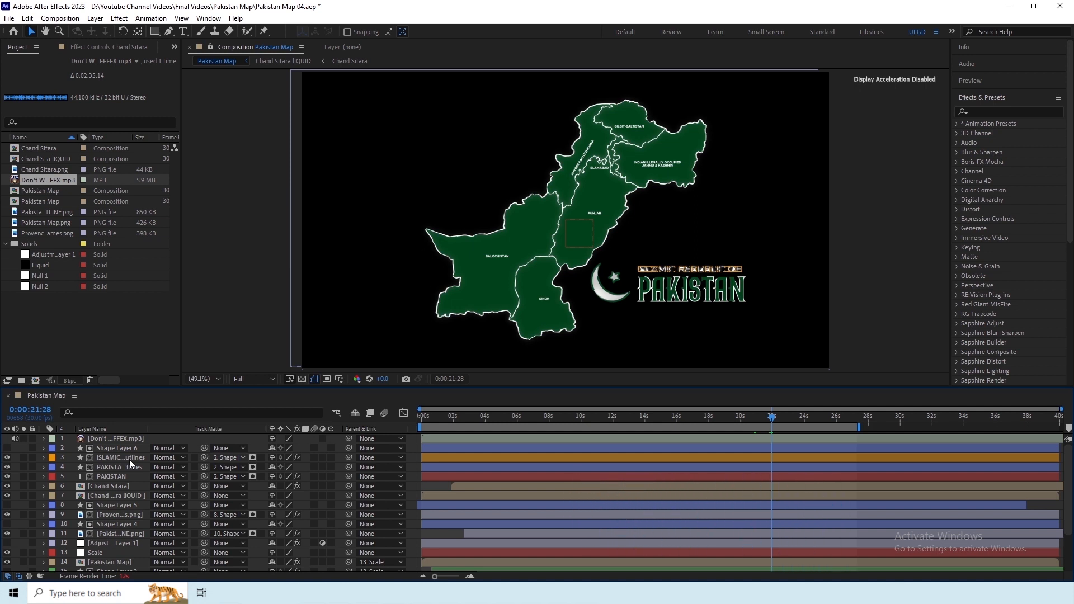
# Step: In the Pakistan Map composition, set the ISLAMIC REPUBLIC OF Outlines layer's track matte to None
pyautogui.click(129, 458)
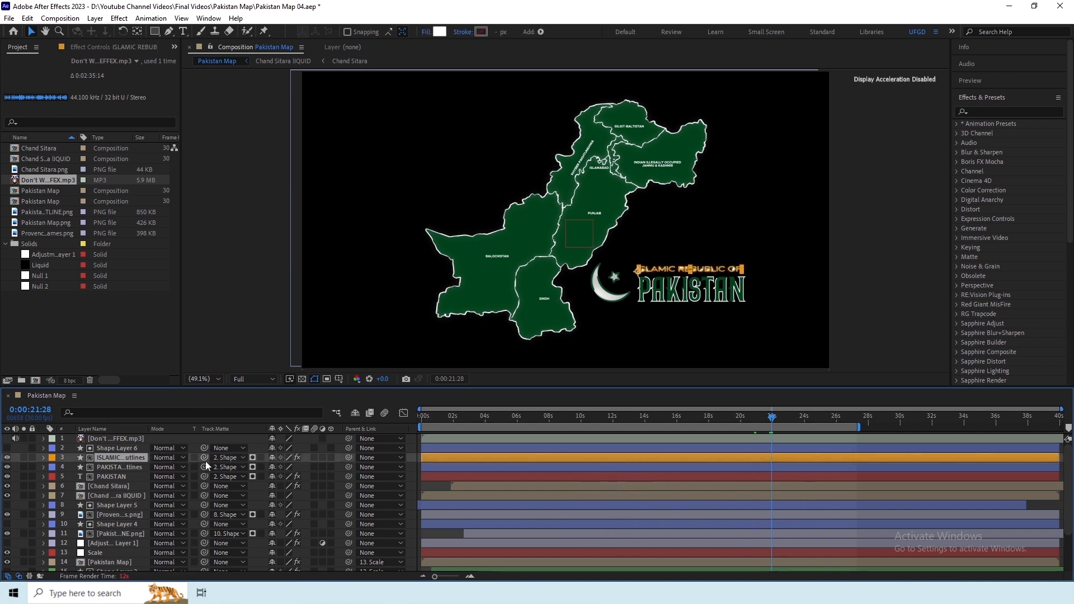
pyautogui.click(245, 459)
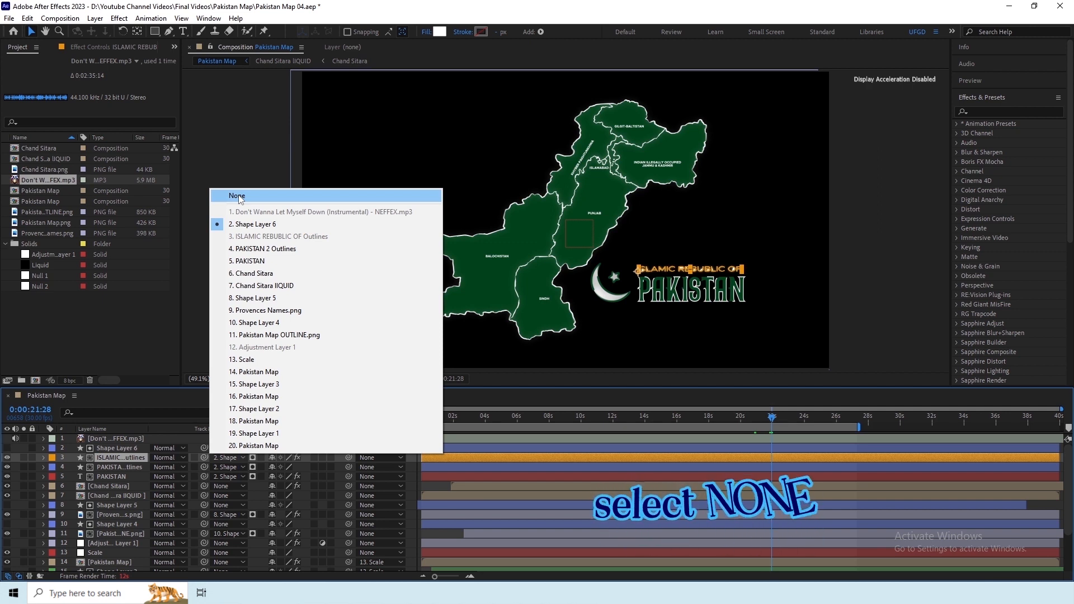
pyautogui.click(238, 197)
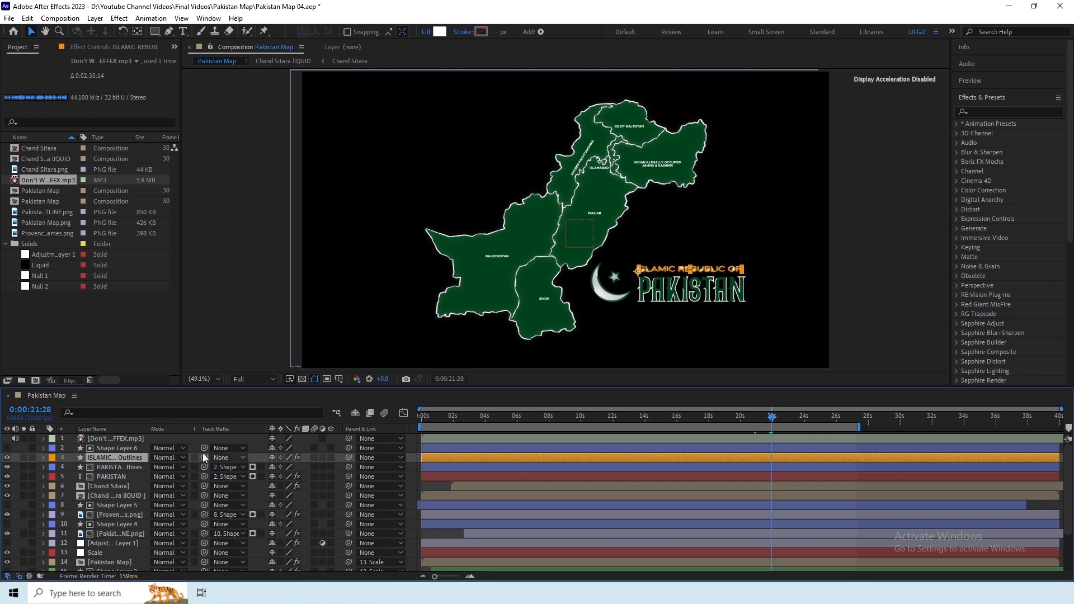
# Step: Select Shape Layer 6 and move the current time to 0:00:05:29 to view its animated position
pyautogui.click(134, 448)
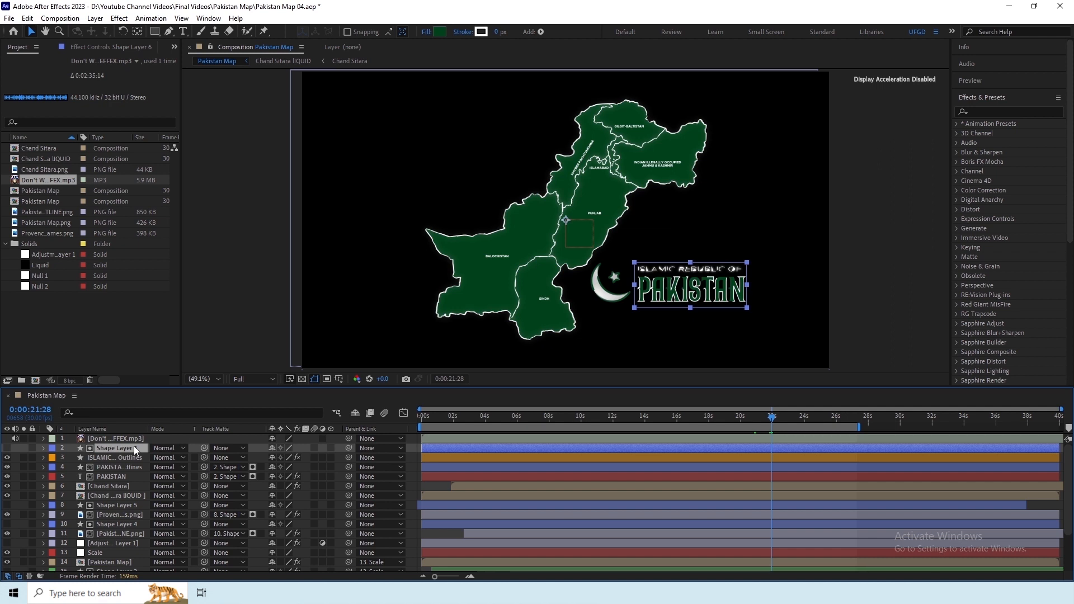
pyautogui.click(771, 419)
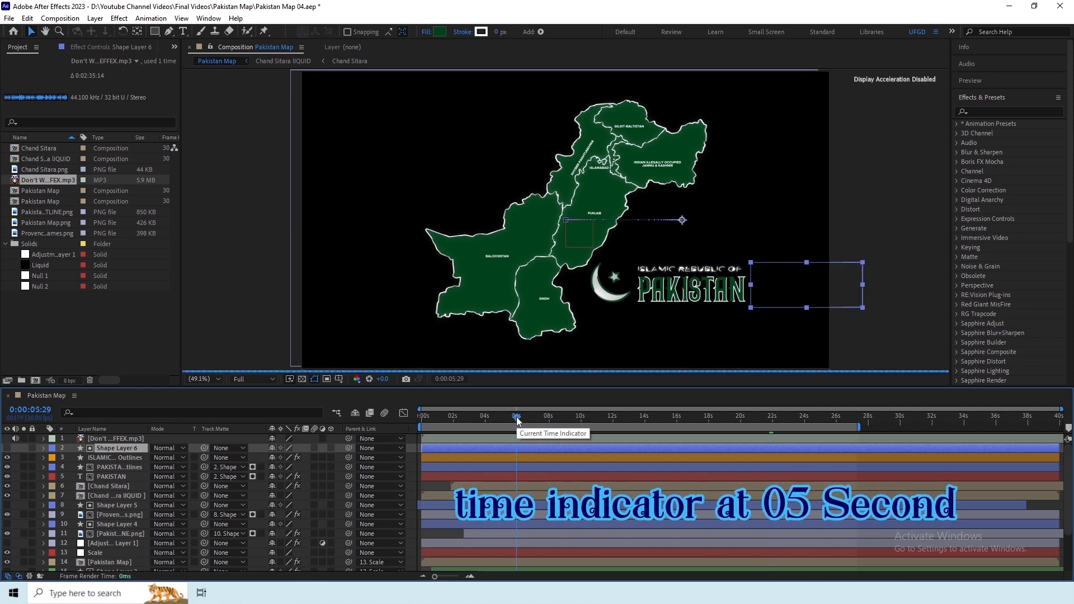
pyautogui.click(516, 417)
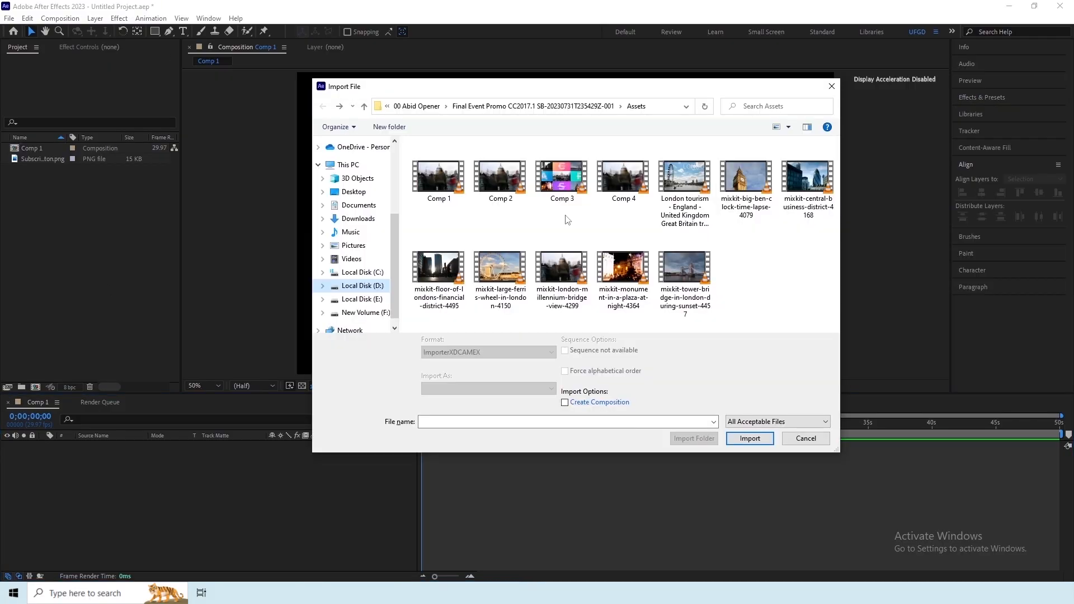
# Step: Import the mixkit-large-ferris-wheel-in-london-4150 video and add it to Comp 1
pyautogui.click(502, 286)
pyautogui.doubleClick(502, 286)
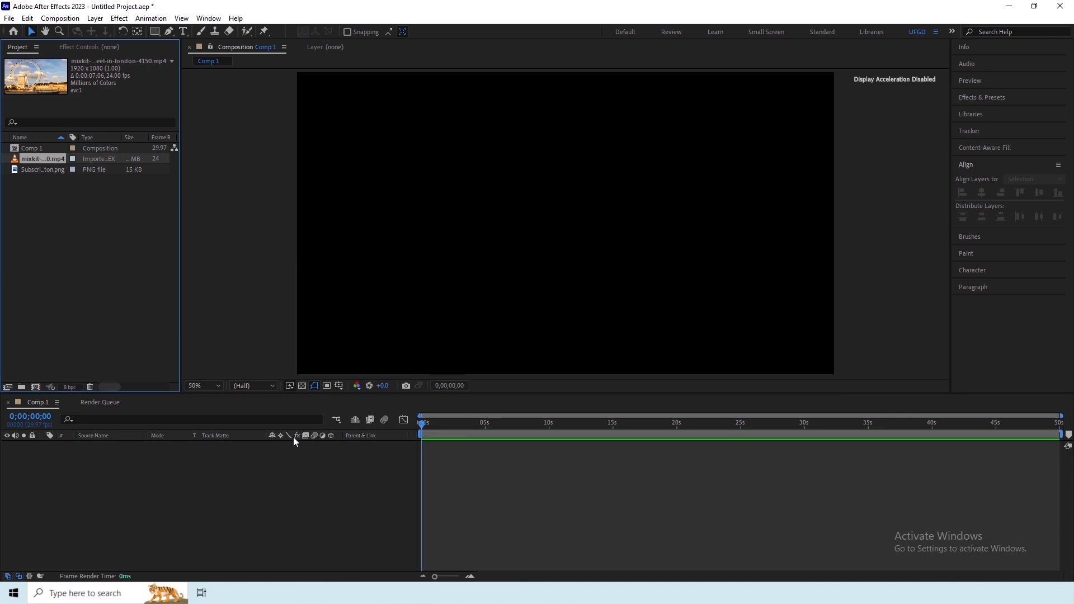
pyautogui.hotkey('ctrl', '/')
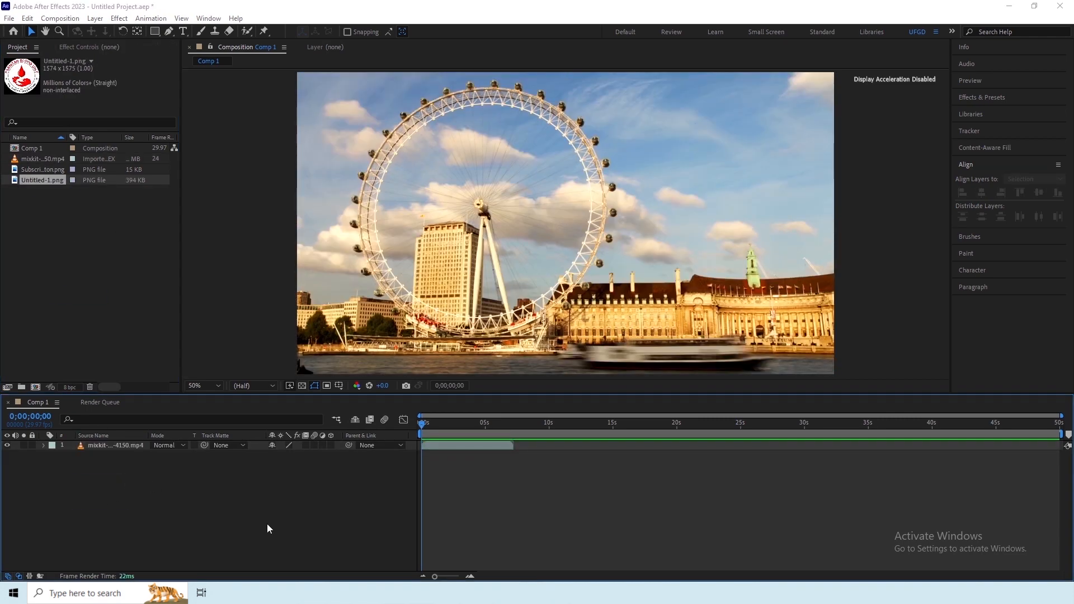
# Step: Import nestle-logo-png-transparent and place it above the ferris wheel video in Comp 1
pyautogui.hotkey('ctrl', 'i')
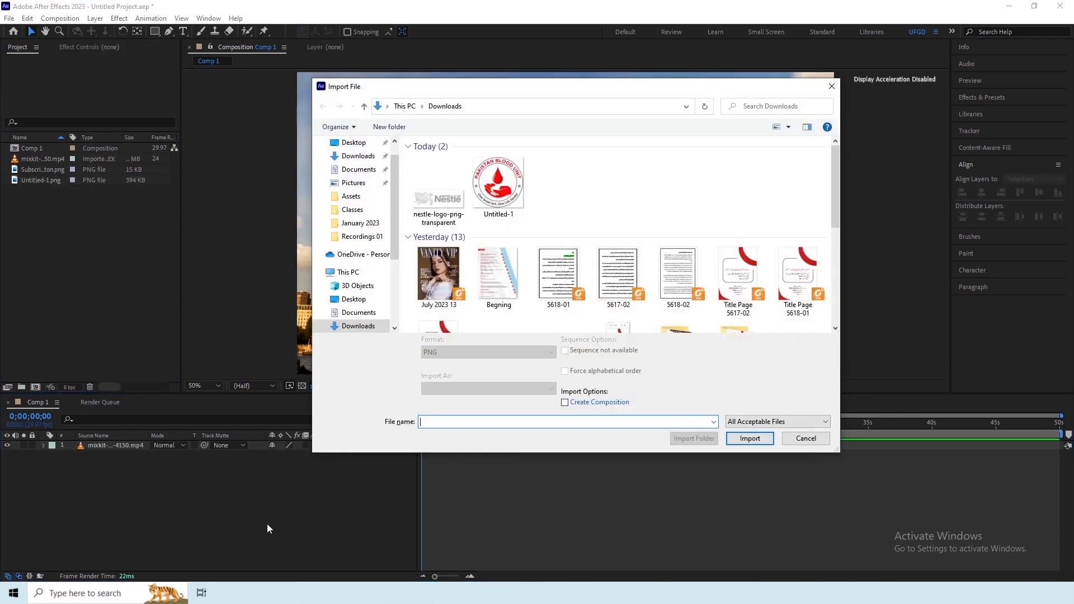
pyautogui.click(452, 213)
pyautogui.doubleClick(452, 213)
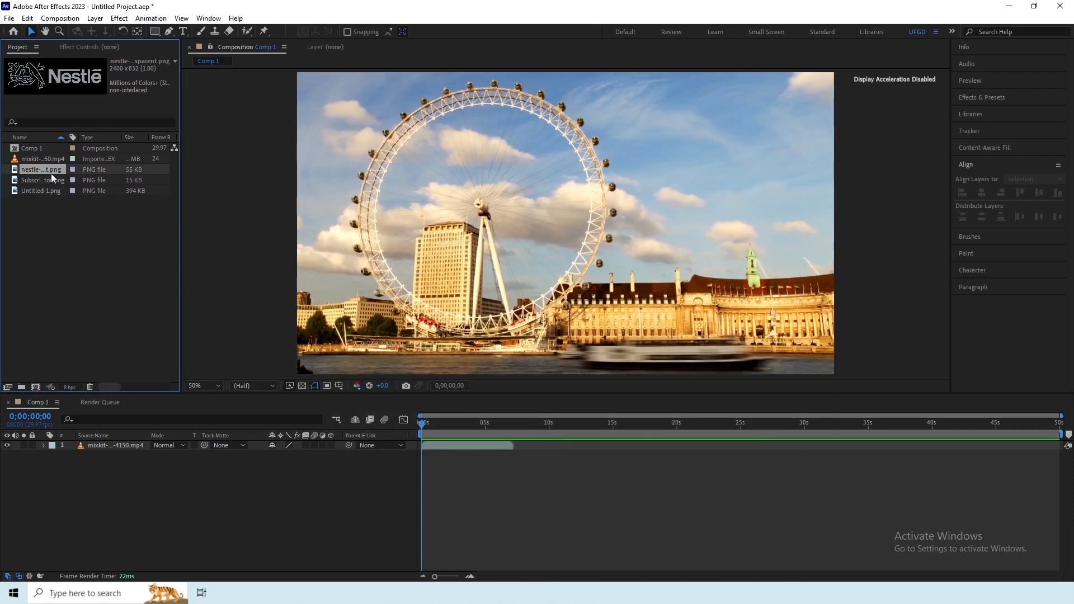
pyautogui.moveTo(51, 174); pyautogui.dragTo(85, 443)
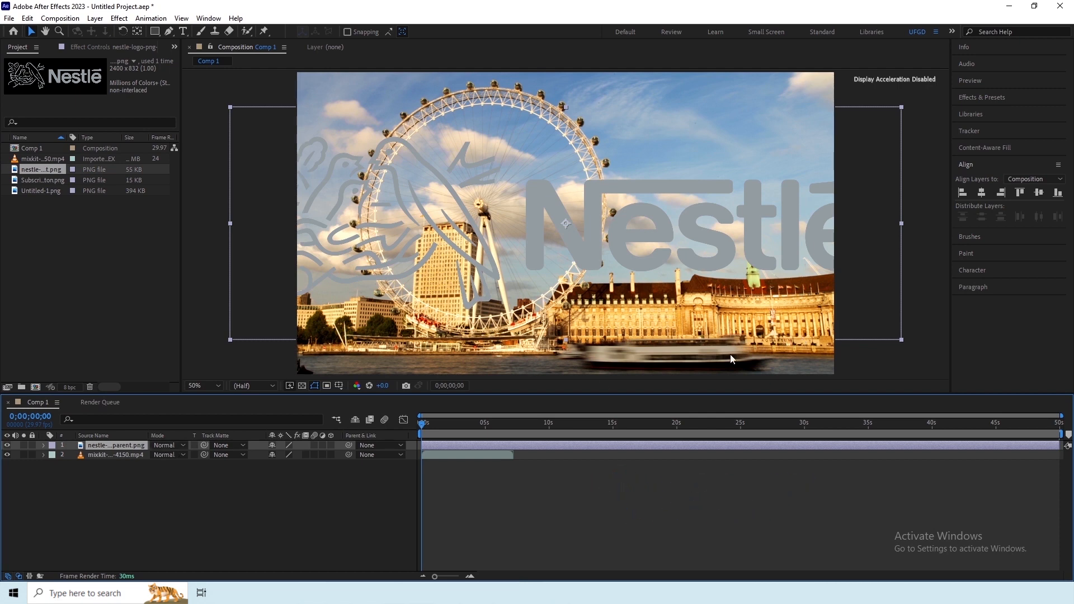
# Step: Set the Nestle logo layer's scale to 75%
pyautogui.press('s')
pyautogui.click(285, 454)
pyautogui.write('75')
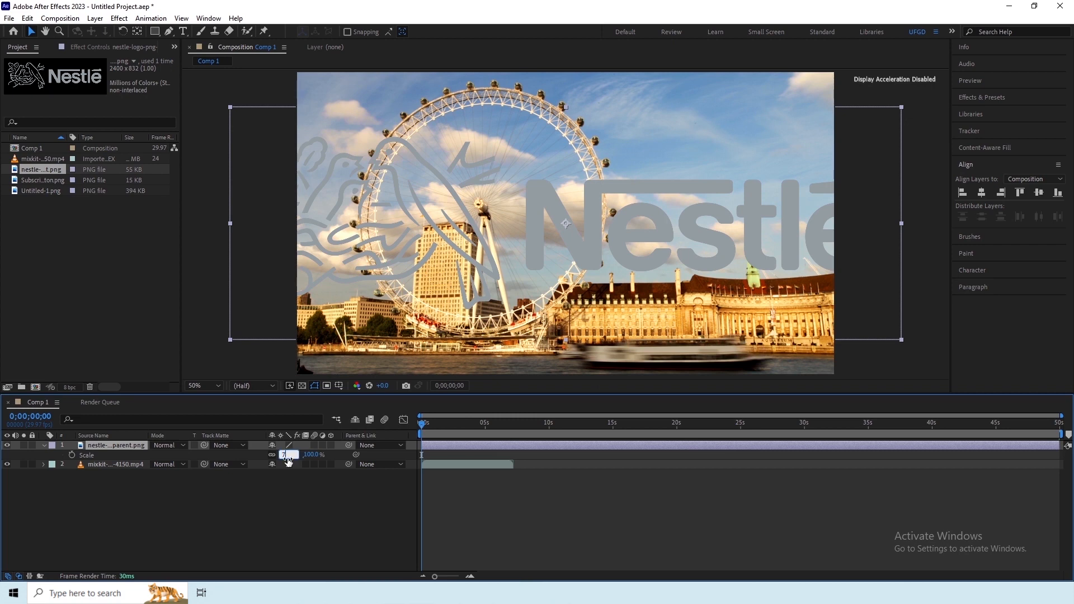
pyautogui.press('Return')
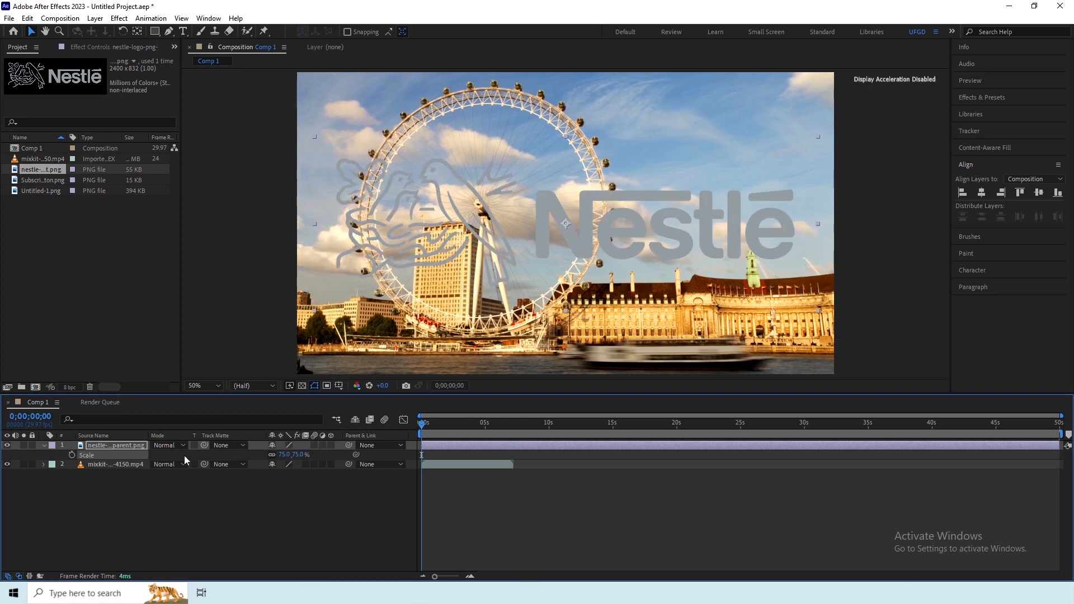
# Step: Set the ferris wheel video layer's track matte to nestle-logo-png-transparent.png
pyautogui.click(136, 468)
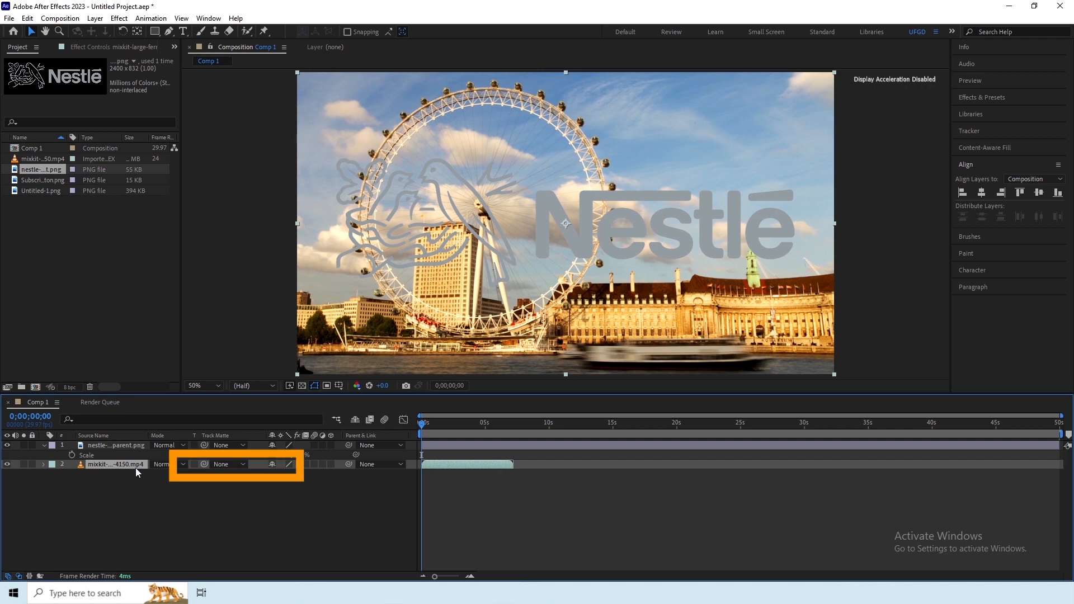
pyautogui.click(235, 465)
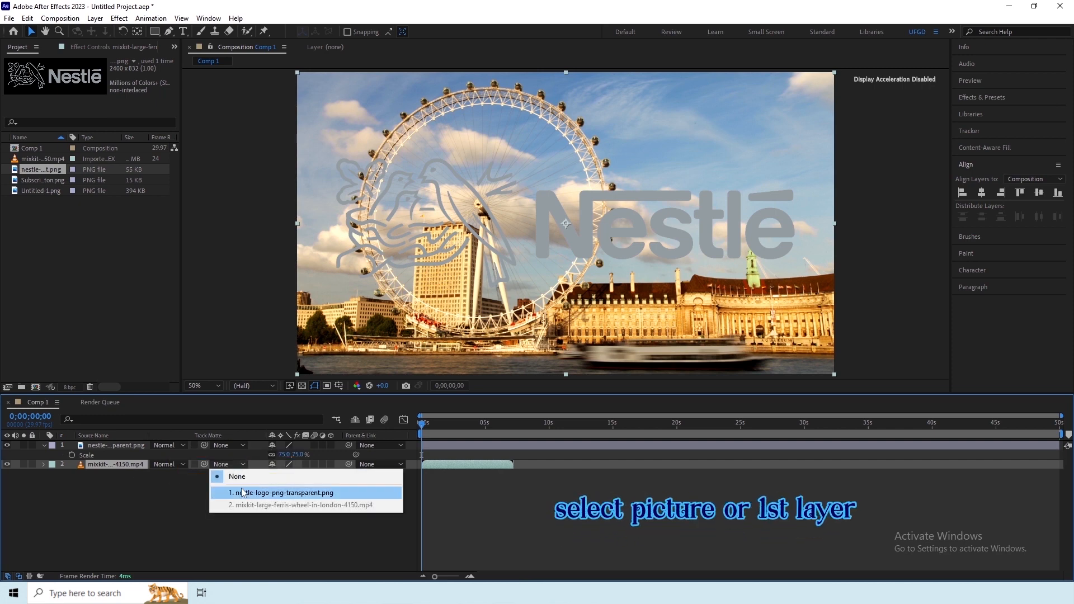
pyautogui.click(242, 492)
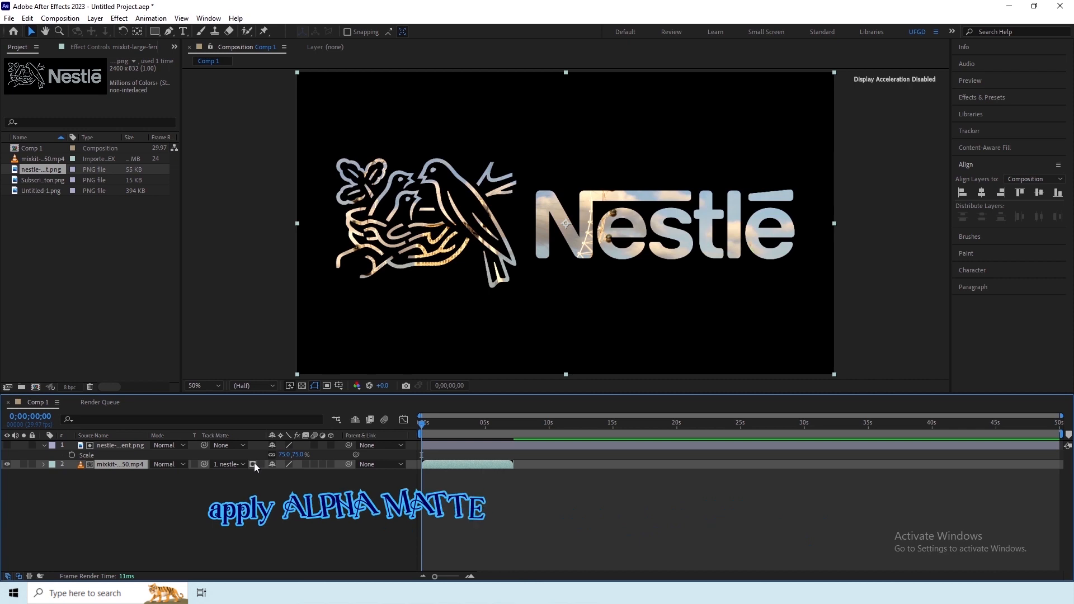
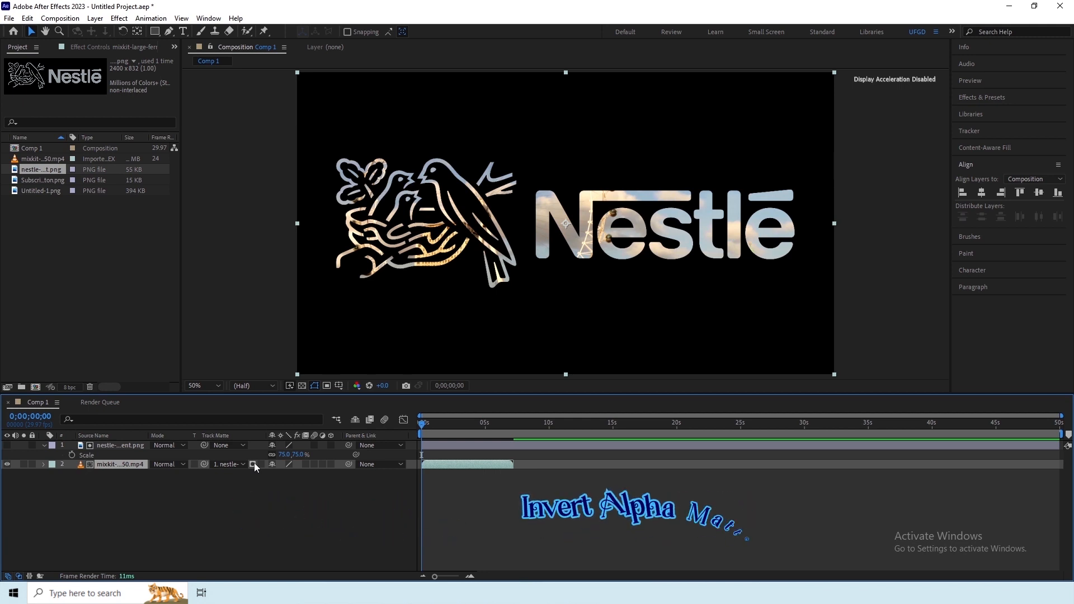
# Step: Invert the ferris wheel video's alpha matte, preview it on the timeline, and switch the inversion off again
pyautogui.click(253, 464)
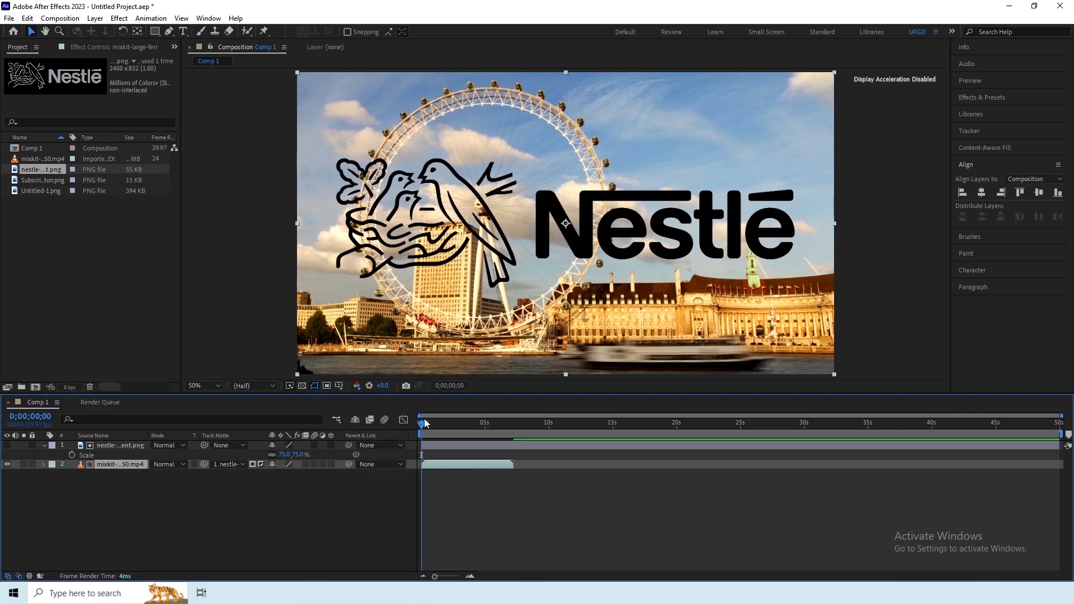
pyautogui.moveTo(429, 426)
pyautogui.mouseDown()
pyautogui.moveTo(512, 424)
pyautogui.moveTo(421, 424)
pyautogui.mouseUp()
pyautogui.click(261, 465)
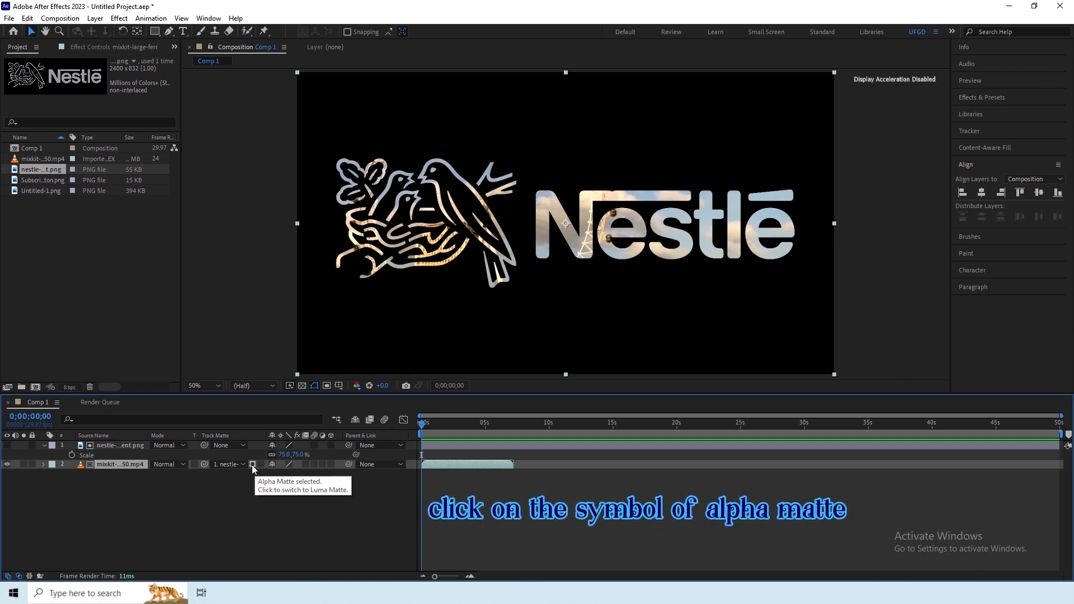
# Step: Switch the ferris wheel video's track matte to Luma Matte and invert it, scrubbing the timeline to preview both variants
pyautogui.click(252, 464)
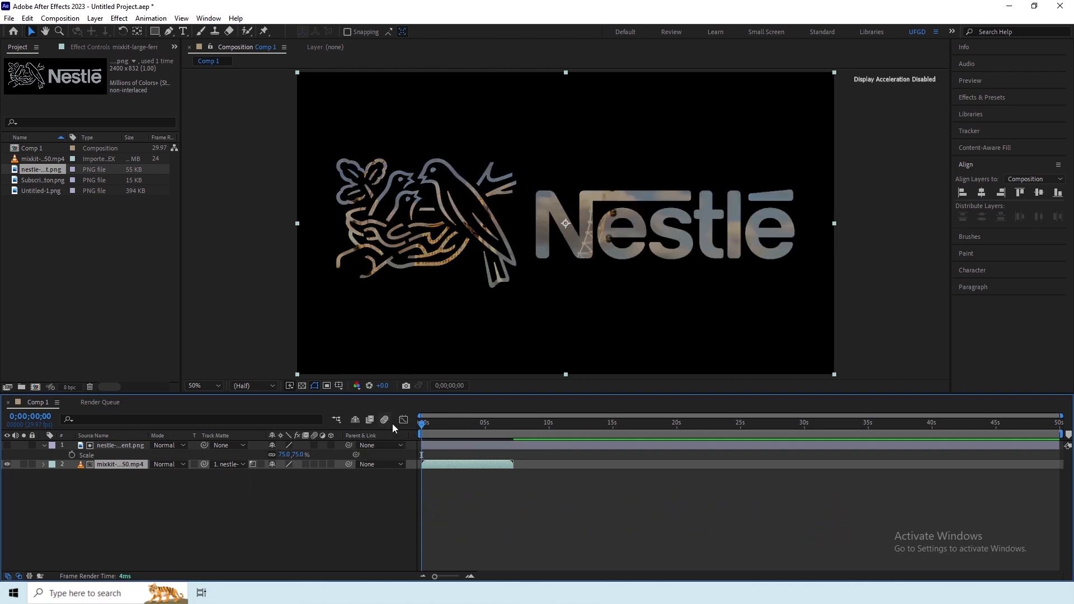
pyautogui.moveTo(423, 424); pyautogui.dragTo(483, 424)
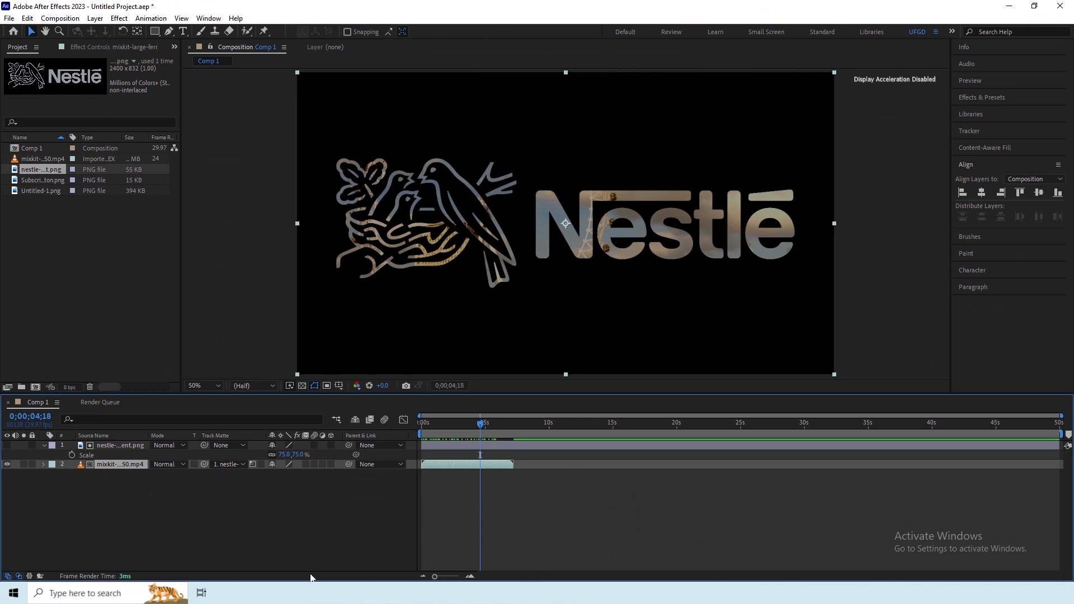
pyautogui.click(260, 465)
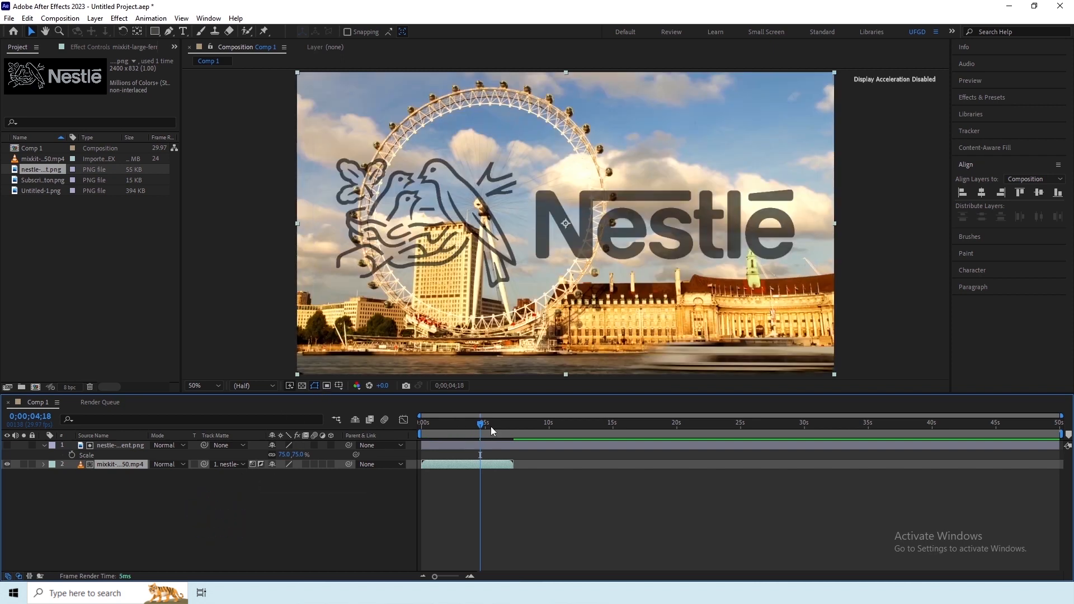
pyautogui.moveTo(481, 429); pyautogui.dragTo(438, 426)
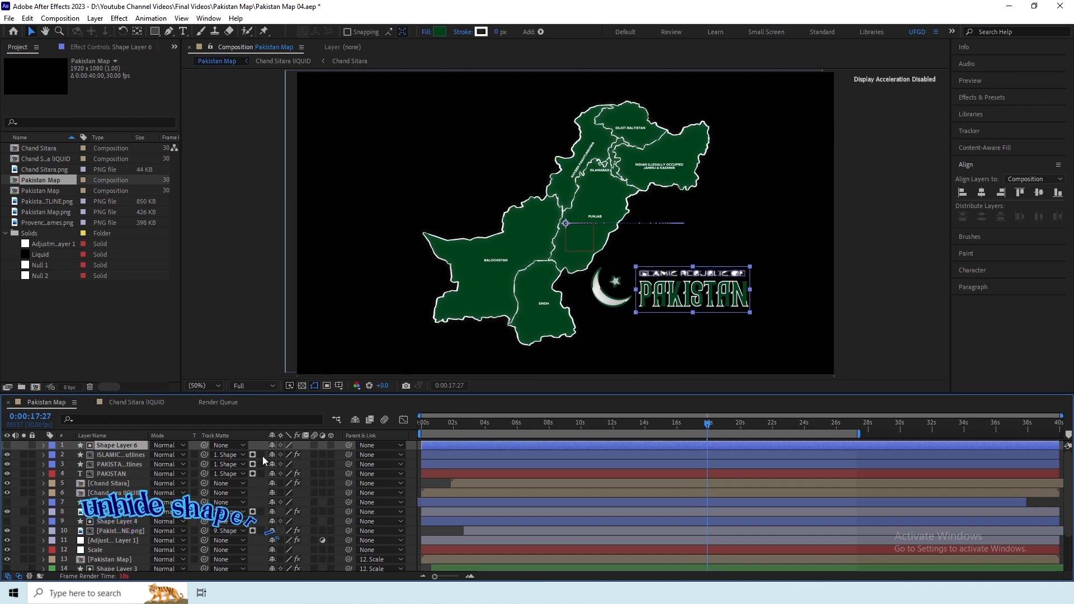
# Step: In the Pakistan Map composition, unhide Shape Layer 6 and set the track mattes of both Outlines layers and the PAKISTAN text layer to None
pyautogui.click(7, 446)
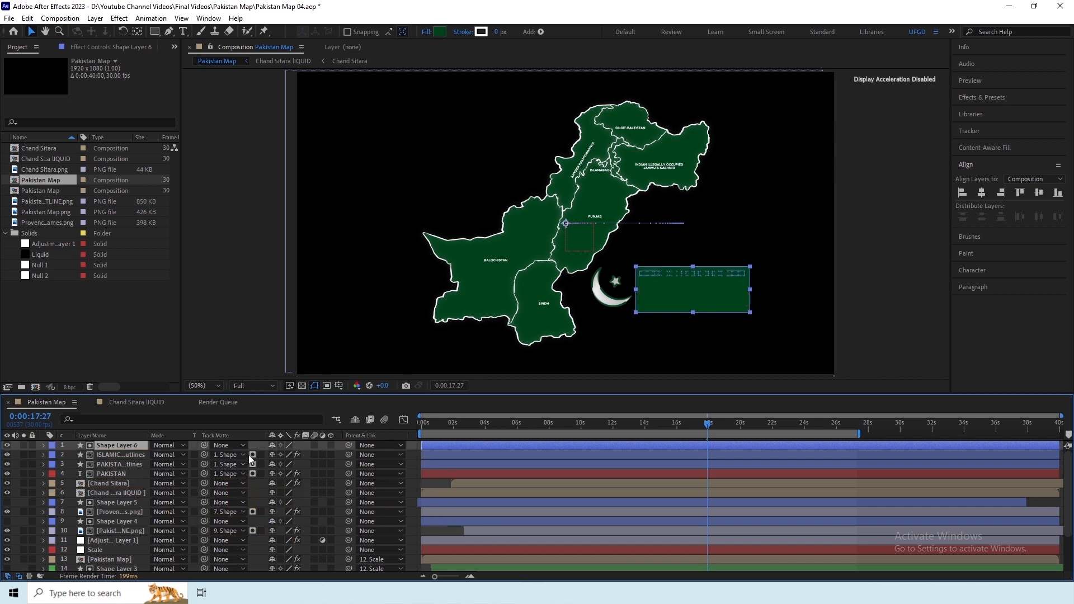
pyautogui.click(244, 454)
pyautogui.click(237, 206)
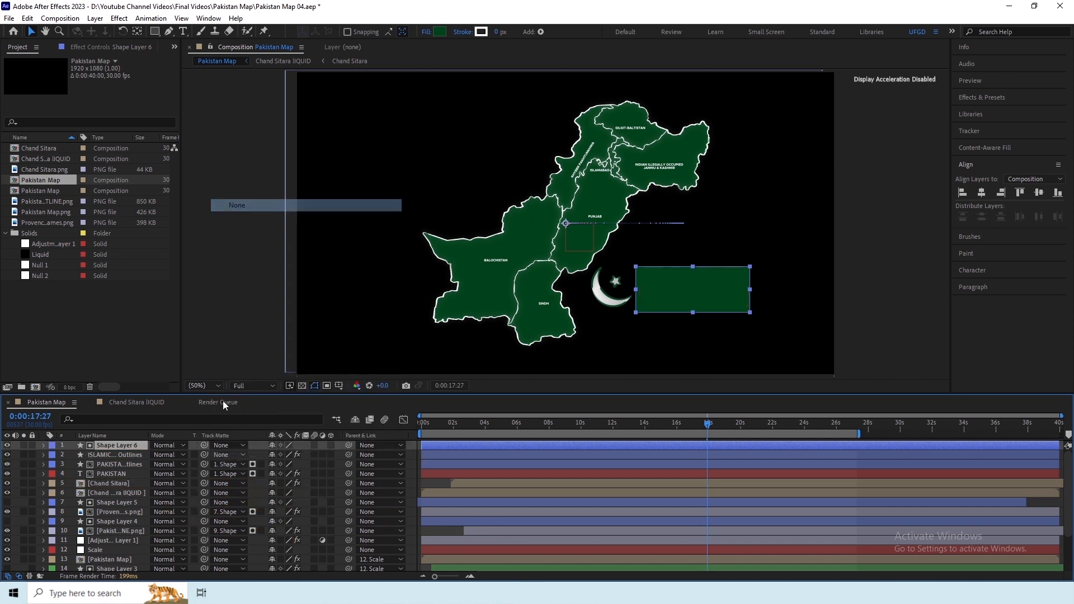
pyautogui.click(228, 464)
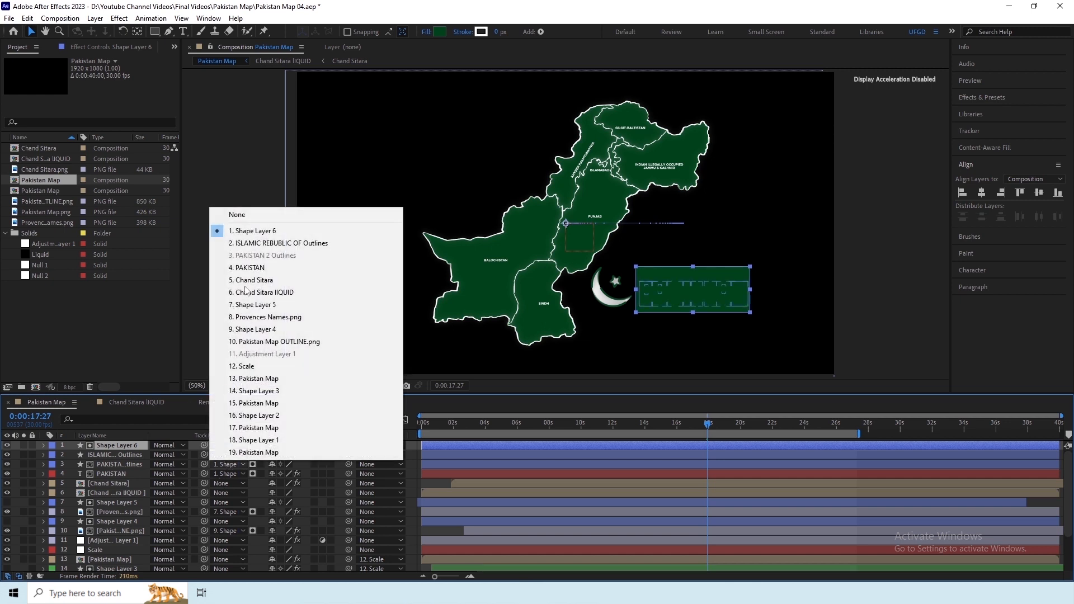
pyautogui.click(259, 216)
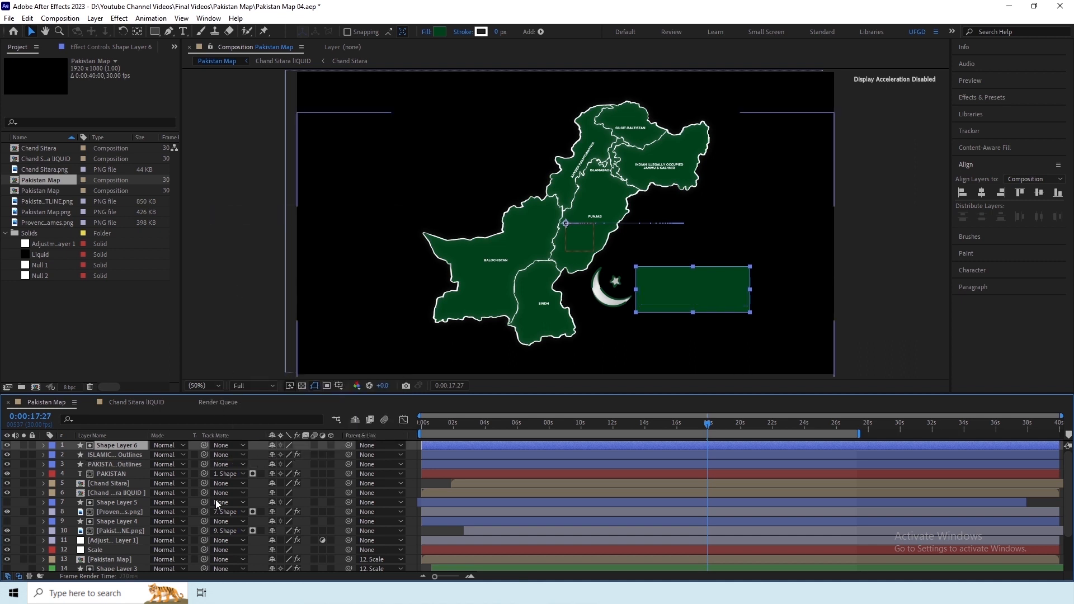
pyautogui.click(226, 473)
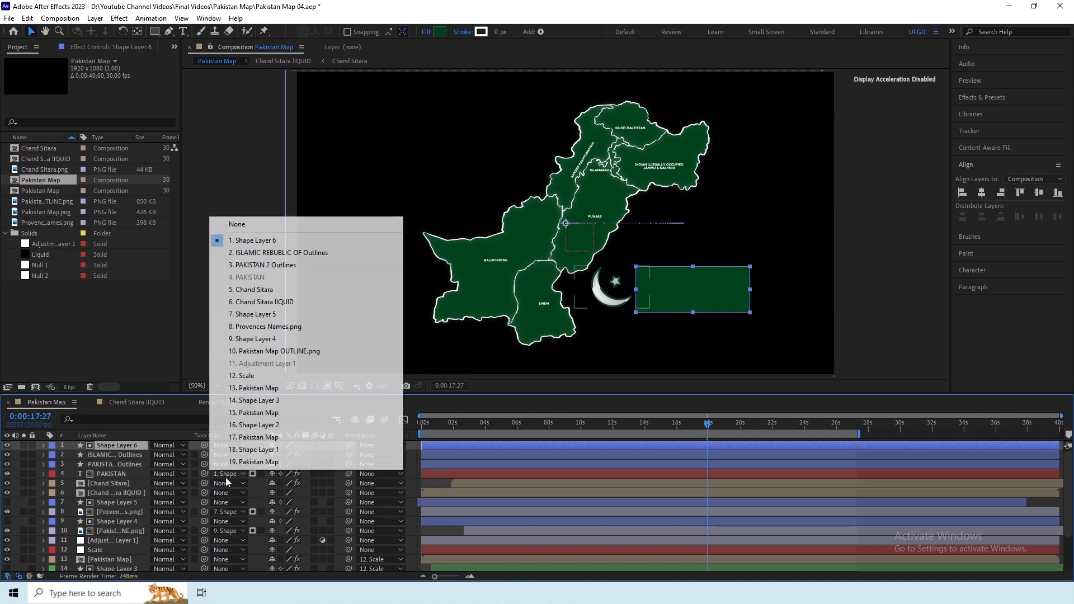
pyautogui.click(287, 228)
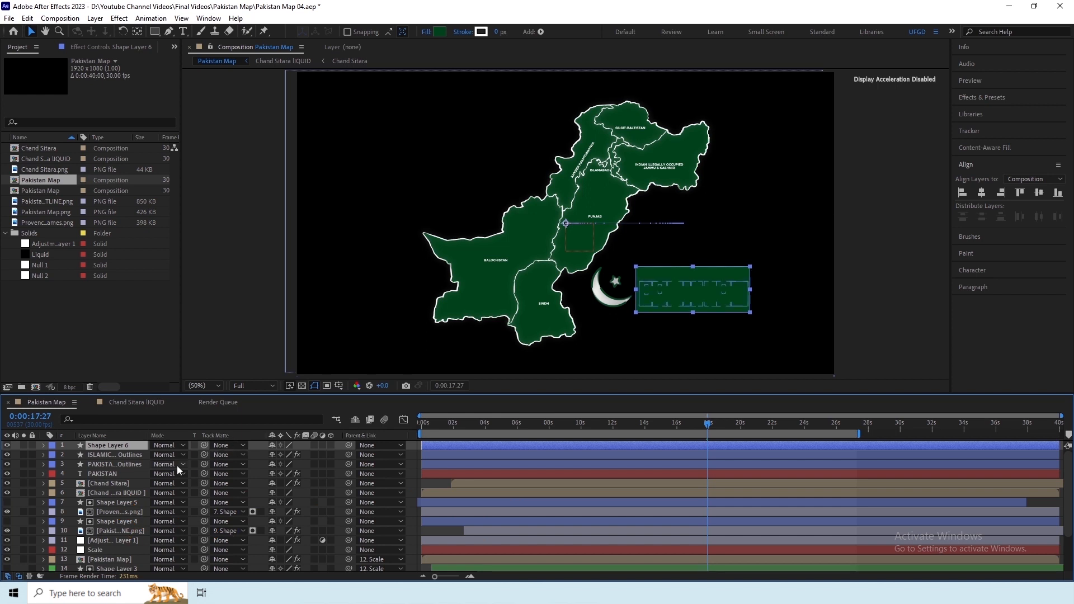
# Step: Select the two Outlines layers and the PAKISTAN text layer together and set their track matte to Shape Layer 6
pyautogui.click(121, 454)
pyautogui.keyDown('shift'); pyautogui.click(120, 464); pyautogui.keyUp('shift')
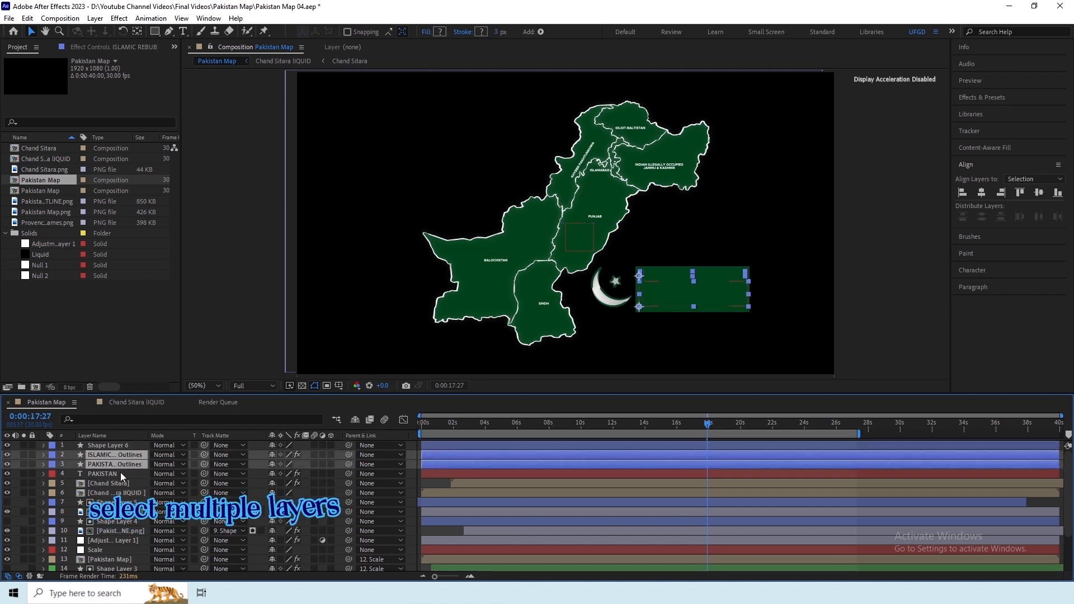
pyautogui.keyDown('shift'); pyautogui.click(120, 472); pyautogui.keyUp('shift')
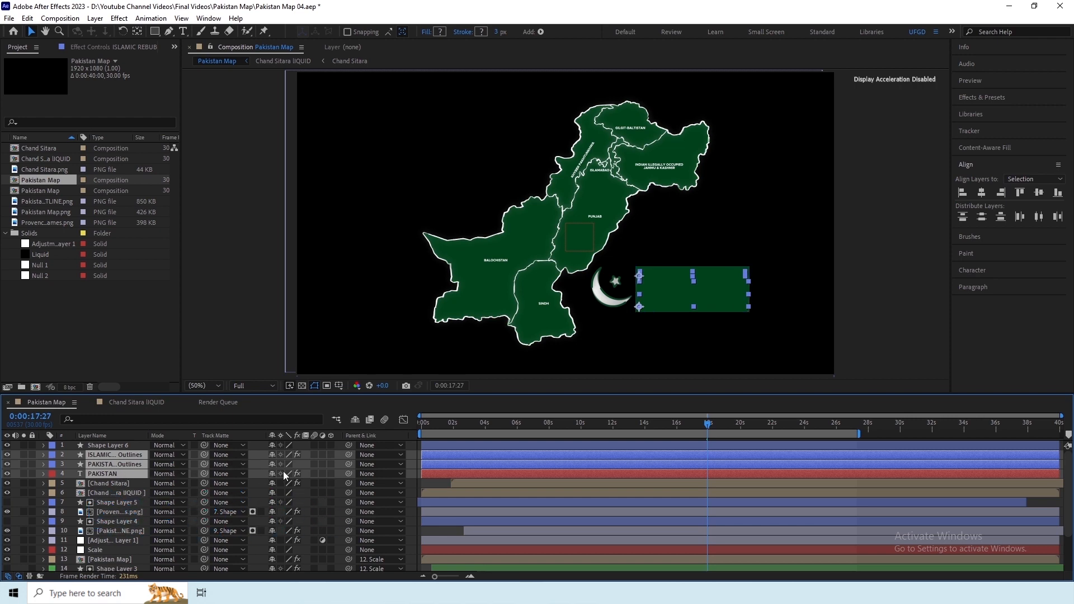
pyautogui.click(216, 476)
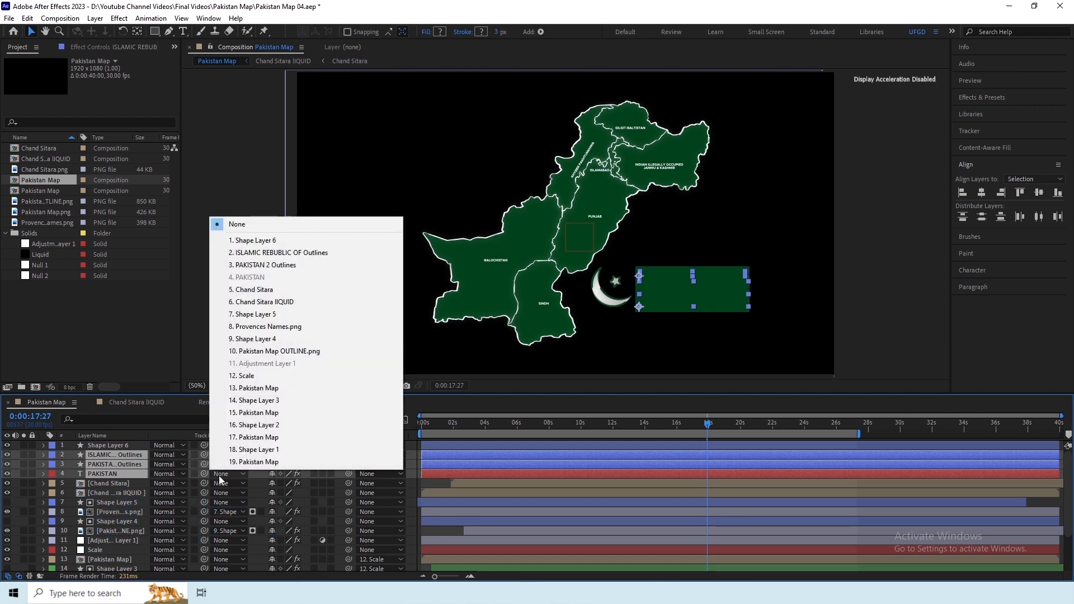
pyautogui.click(252, 240)
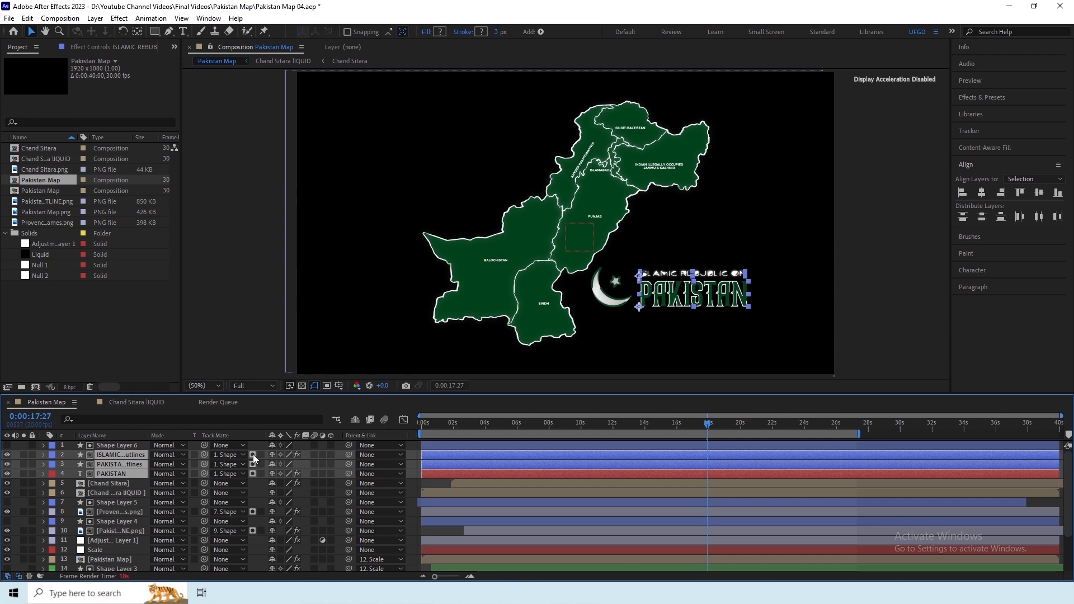
# Step: Try Luma Matte and the inverted alpha matte on the three selected title layers, restoring the regular alpha matte each time
pyautogui.click(253, 454)
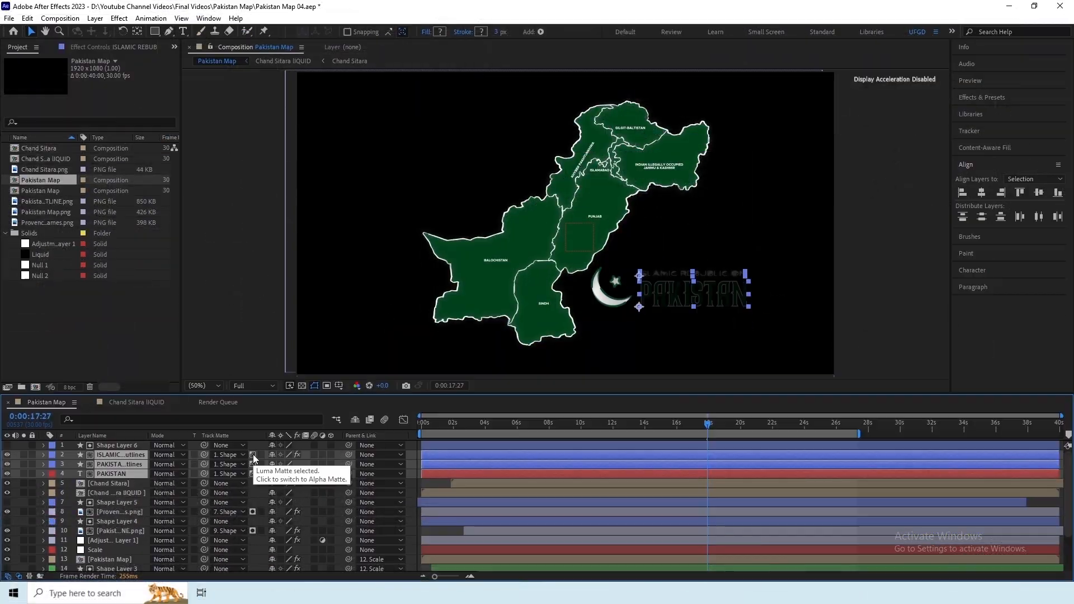
pyautogui.click(253, 456)
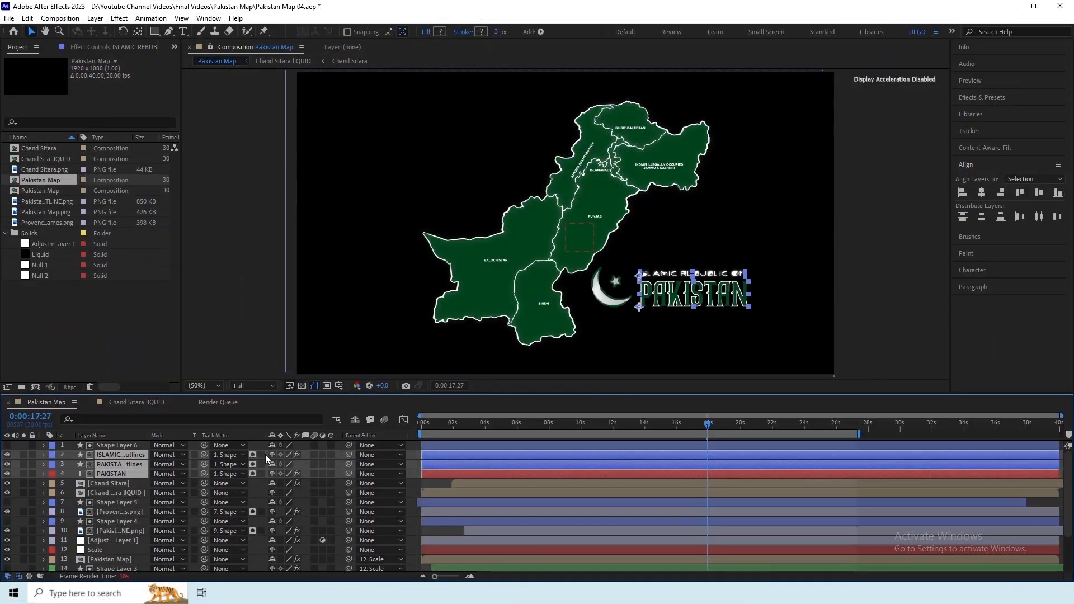
pyautogui.click(261, 456)
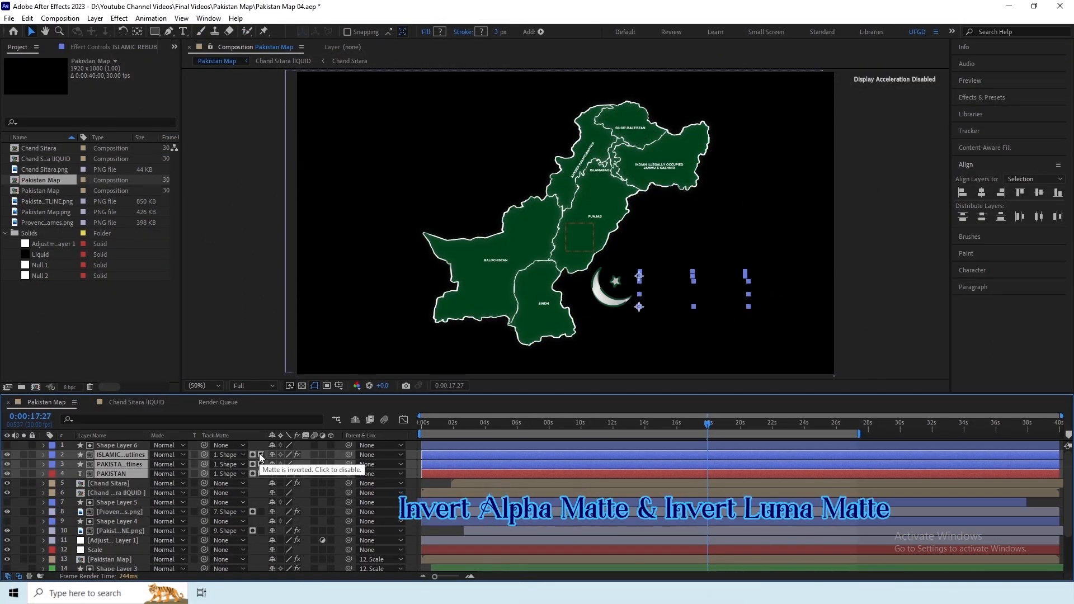
pyautogui.click(260, 455)
pyautogui.click(261, 454)
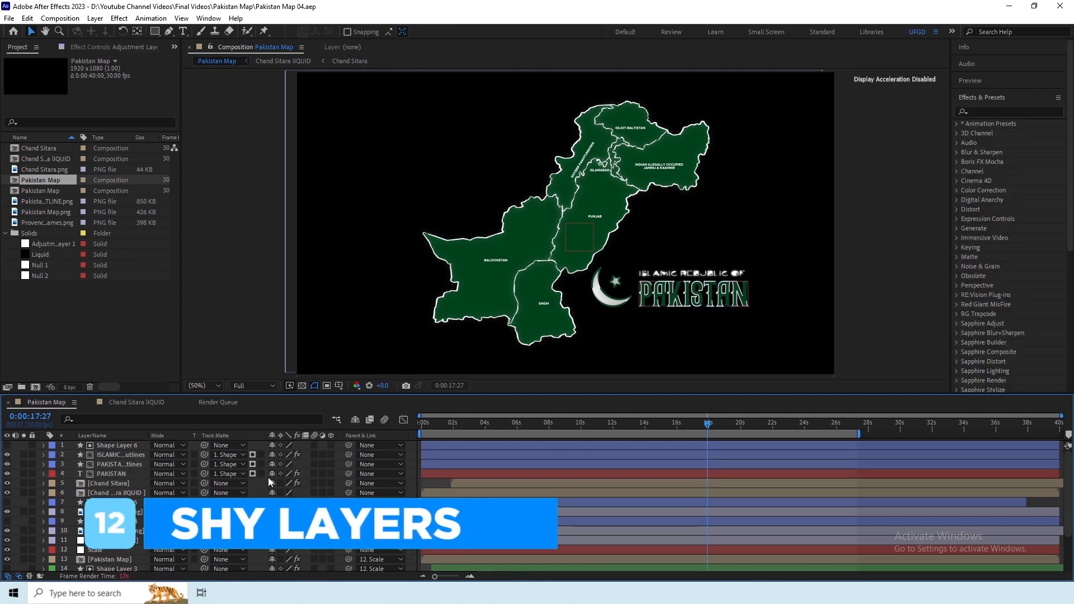
# Step: Mark the Chand Sitara, Chand Sitara lIQUID and Shape Layer 5 layers as shy
pyautogui.click(273, 491)
pyautogui.click(273, 484)
pyautogui.click(273, 492)
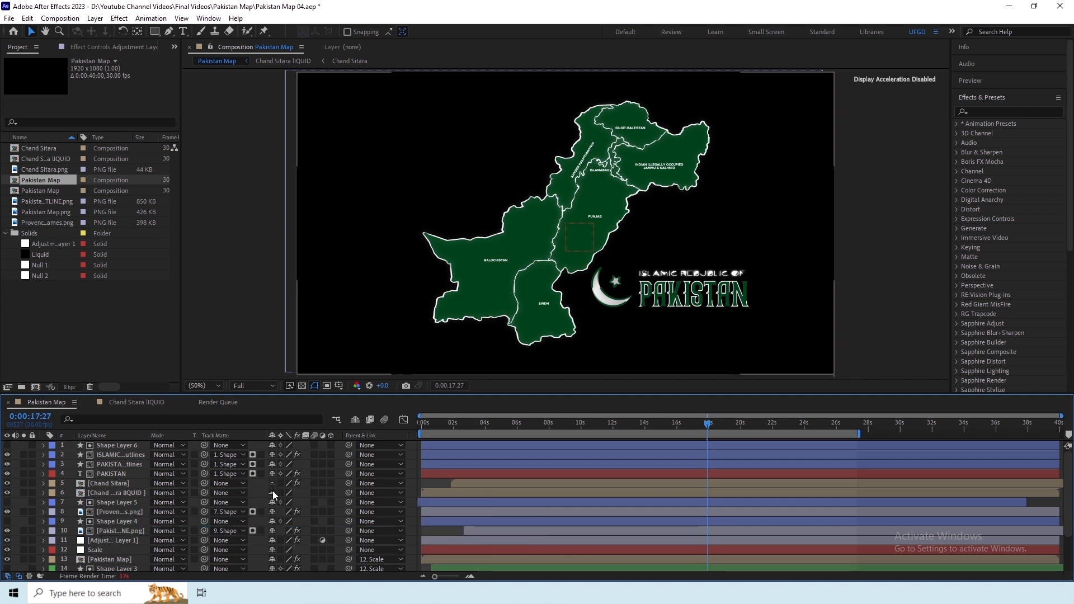
pyautogui.click(273, 502)
# Step: Select the Provences Names.png, Shape Layer 4 and Pakistan Map OUTLINE.png layers together and mark them as shy
pyautogui.click(113, 514)
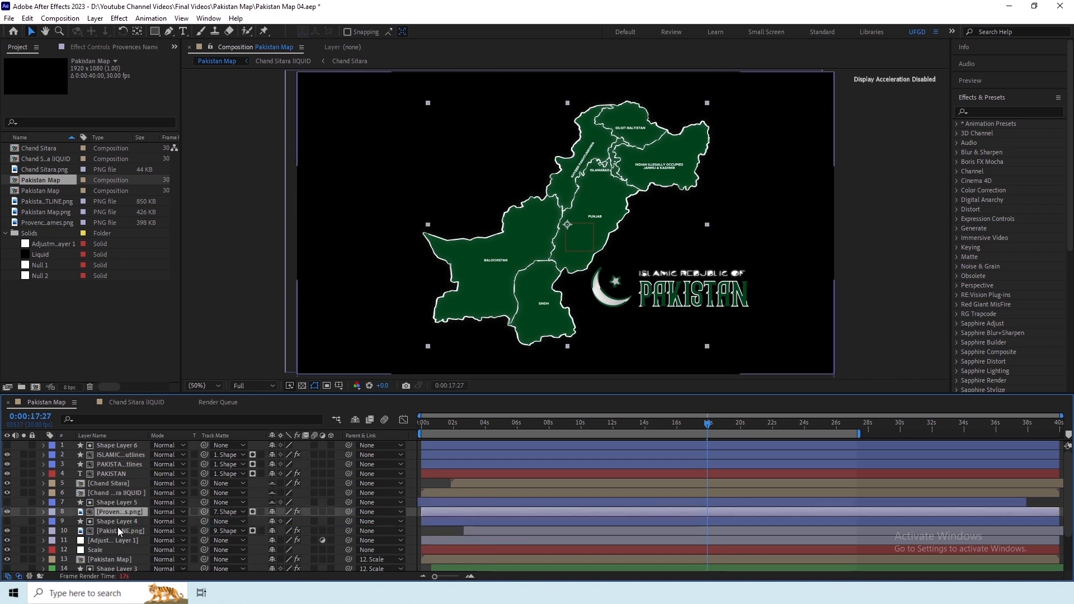
pyautogui.hotkey('ctrl', 'shift', 'Down')
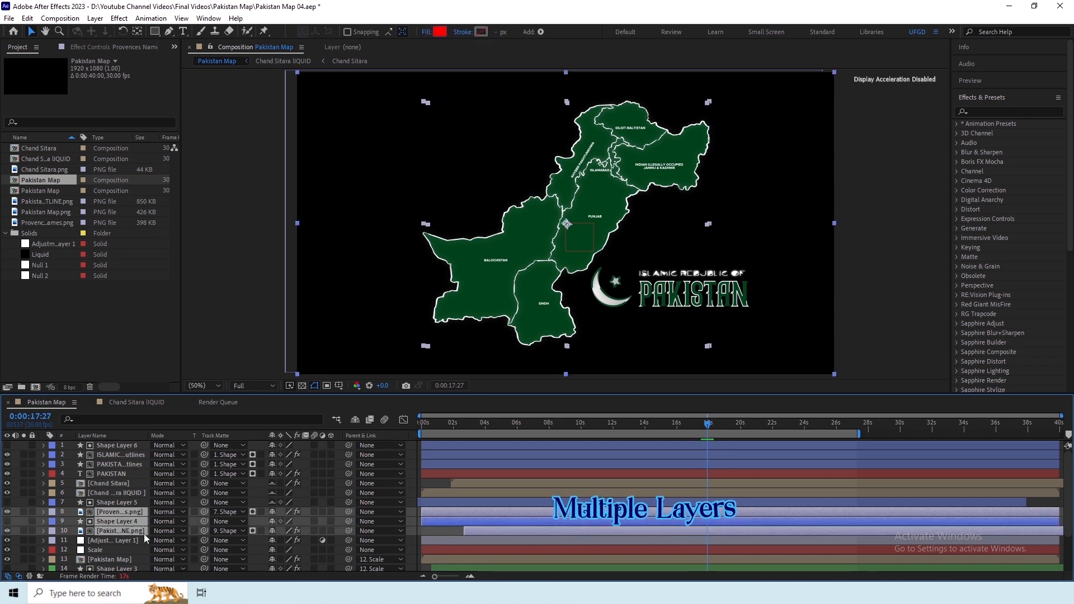
pyautogui.click(271, 515)
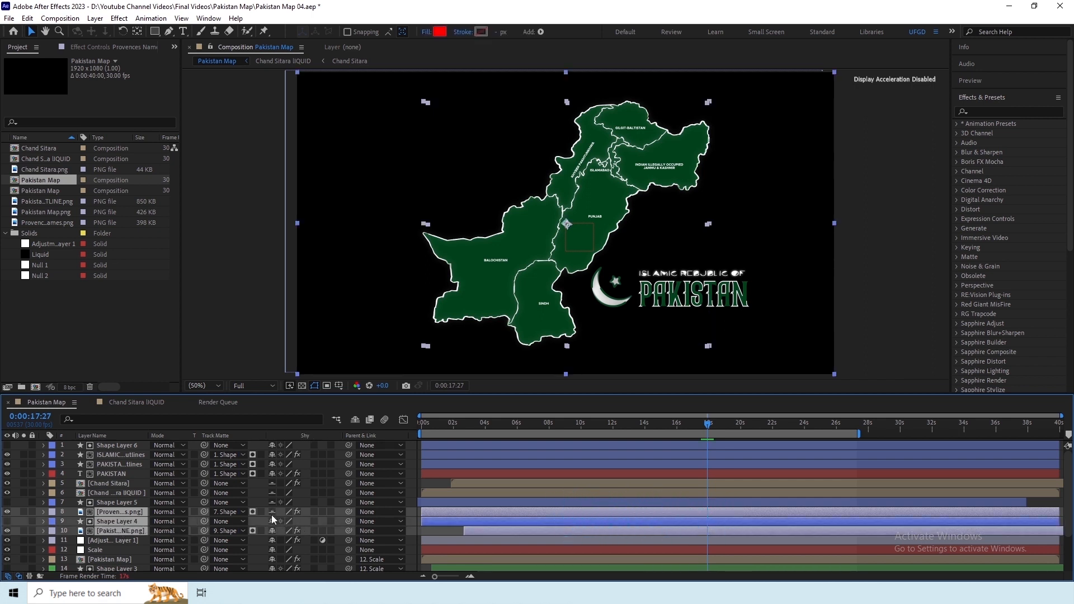
# Step: Select the non-adjacent Adjustment Layer 1, Pakistan Map (layer 13) and Shape Layer 1 together and mark them as shy
pyautogui.click(125, 541)
pyautogui.keyDown('ctrl'); pyautogui.click(126, 559); pyautogui.keyUp('ctrl')
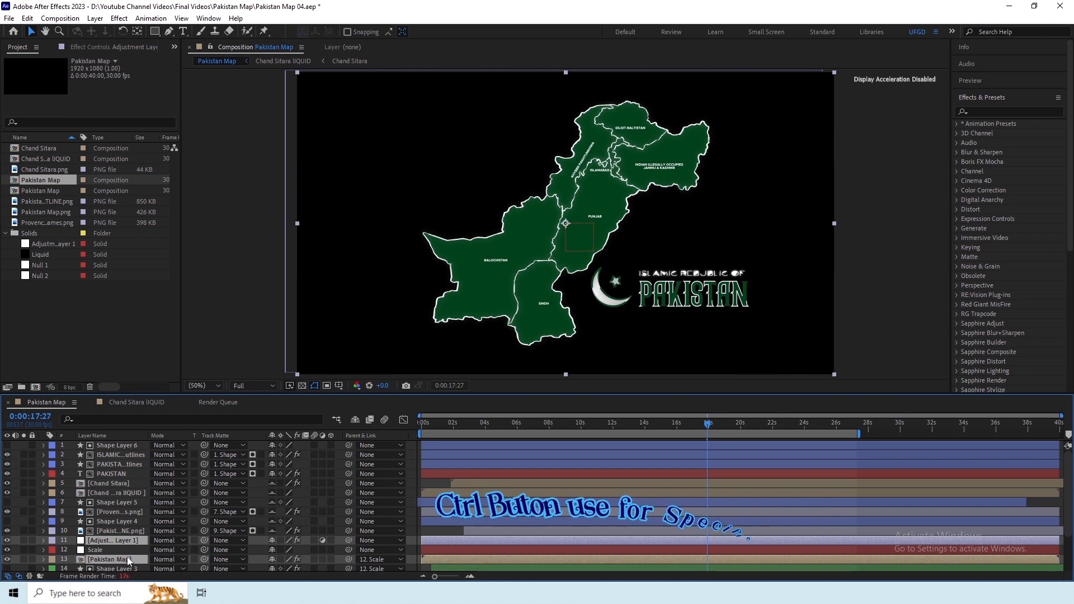
pyautogui.scroll(-2, 127, 559)
pyautogui.keyDown('ctrl'); pyautogui.click(139, 558); pyautogui.keyUp('ctrl')
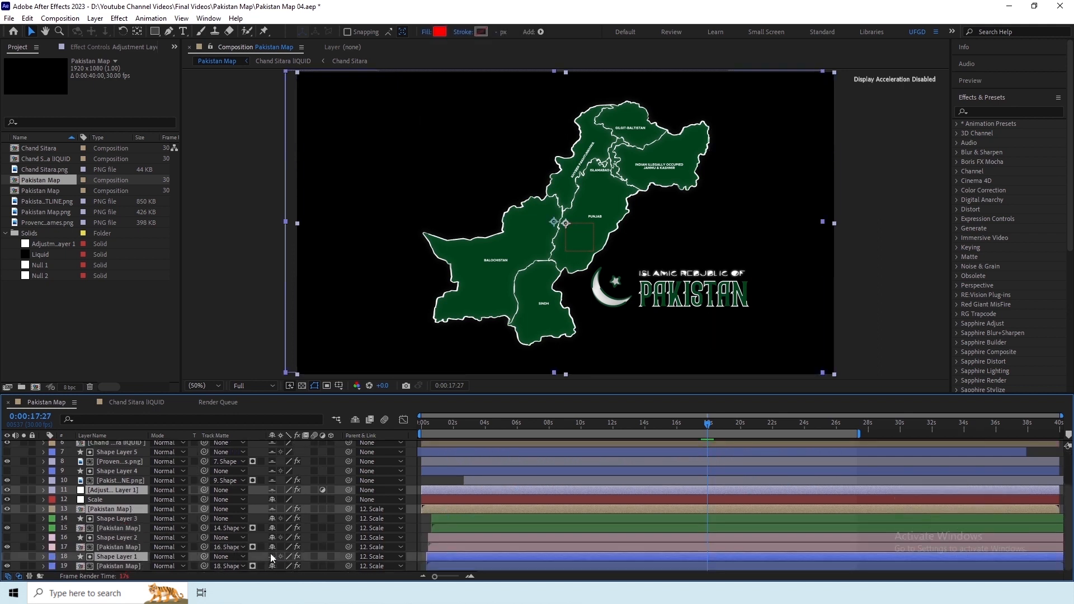
# Step: Hide all layers marked as shy in the Pakistan Map timeline, and show them again
pyautogui.scroll(2, 273, 540)
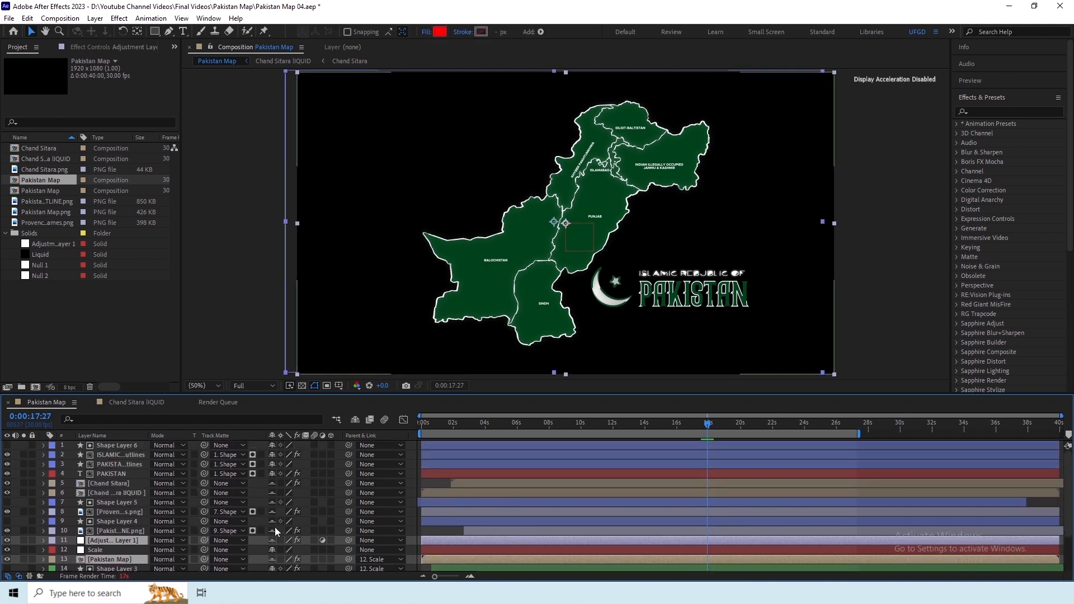
pyautogui.click(354, 420)
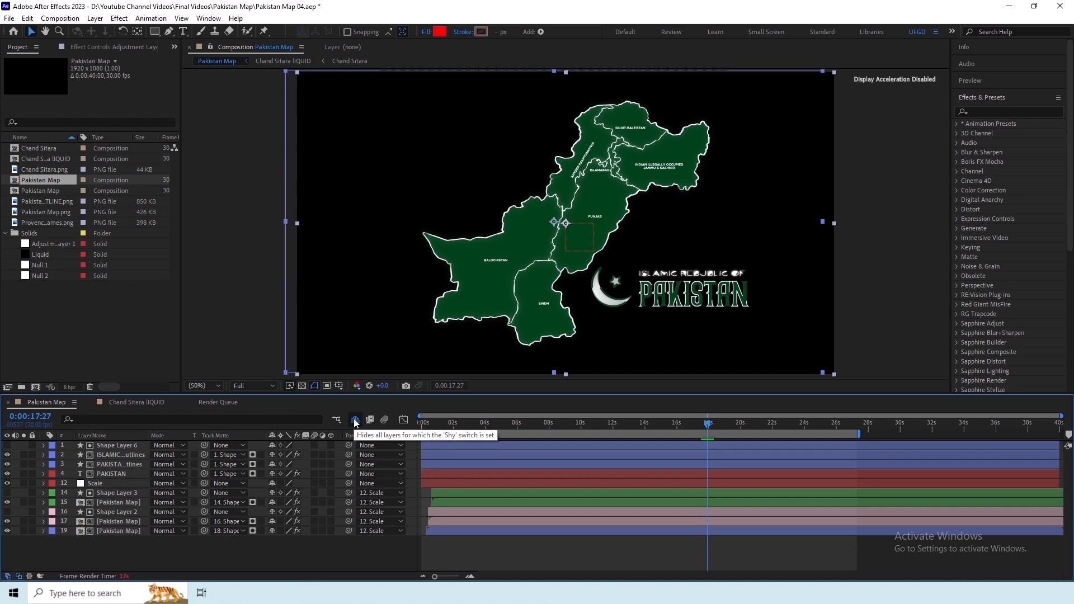
pyautogui.click(355, 421)
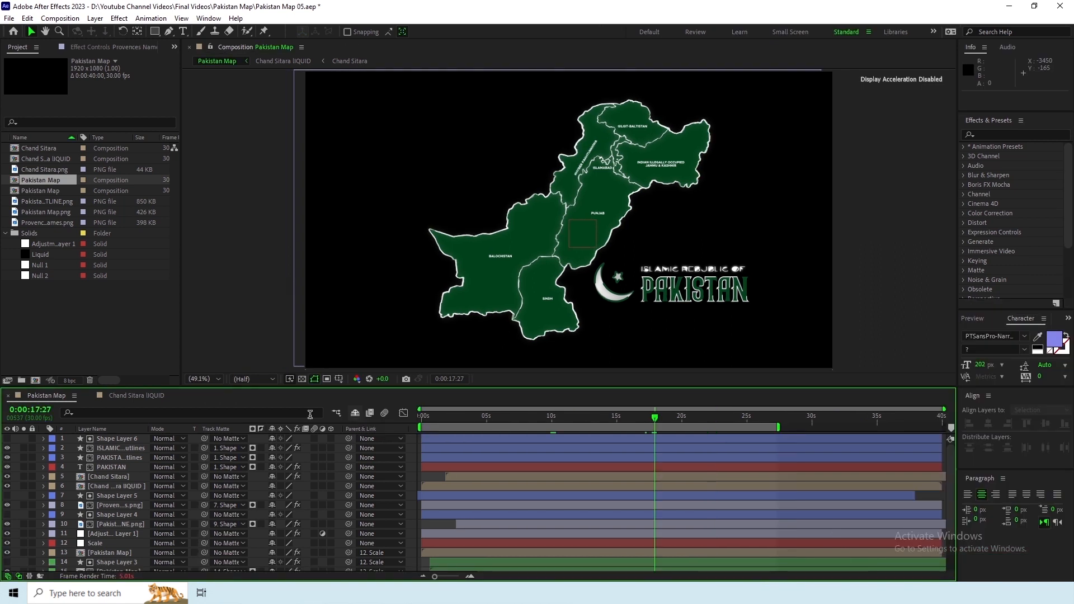
# Step: Mark the ISLAMIC REPUBLIC OF Outlines, PAKISTAN Outlines, PAKISTAN and Provences Names.png layers as shy, and briefly hide the shy layers
pyautogui.click(148, 450)
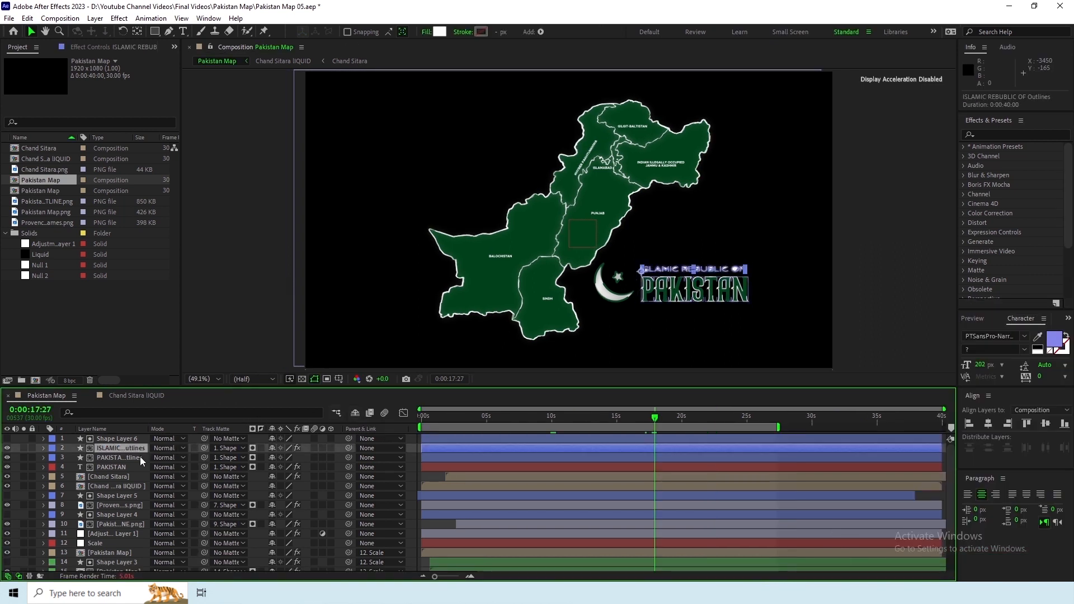
pyautogui.keyDown('ctrl'); pyautogui.click(141, 458); pyautogui.keyUp('ctrl')
pyautogui.keyDown('ctrl'); pyautogui.click(134, 469); pyautogui.keyUp('ctrl')
pyautogui.keyDown('ctrl'); pyautogui.click(128, 506); pyautogui.keyUp('ctrl')
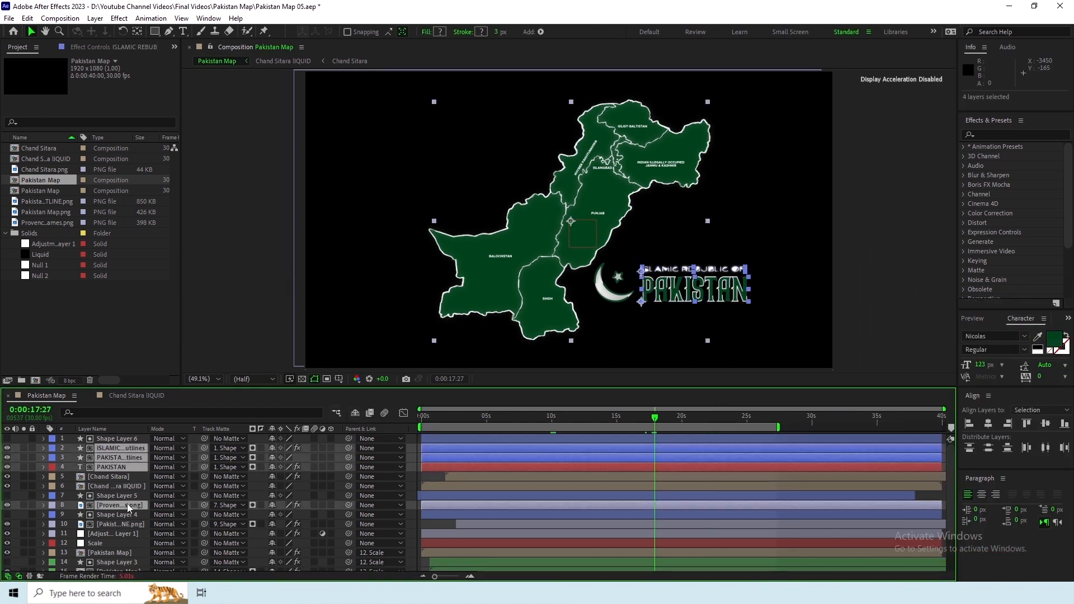
pyautogui.click(273, 452)
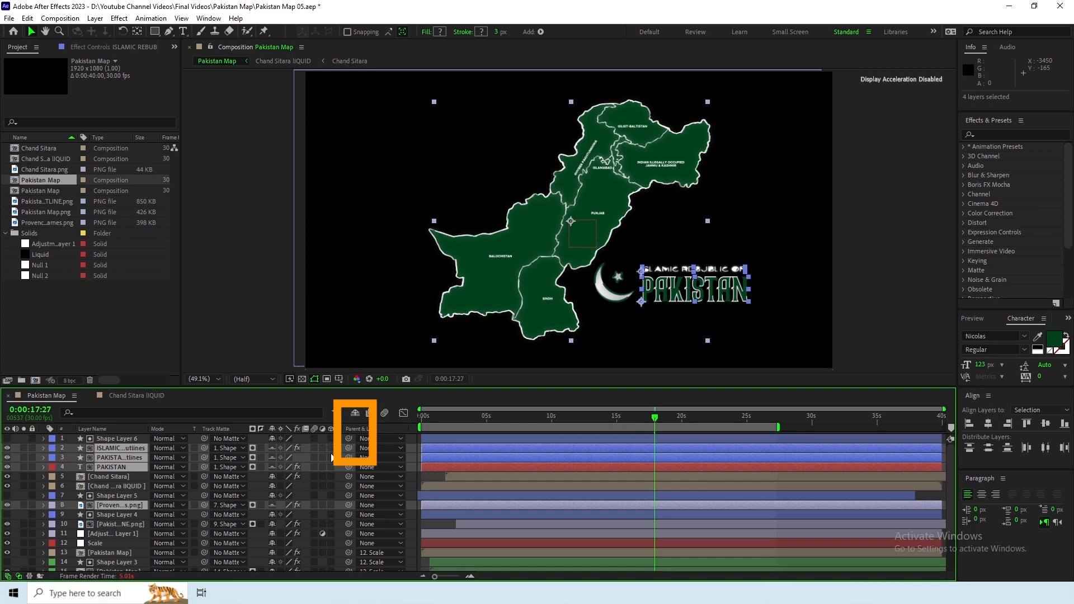
pyautogui.click(355, 414)
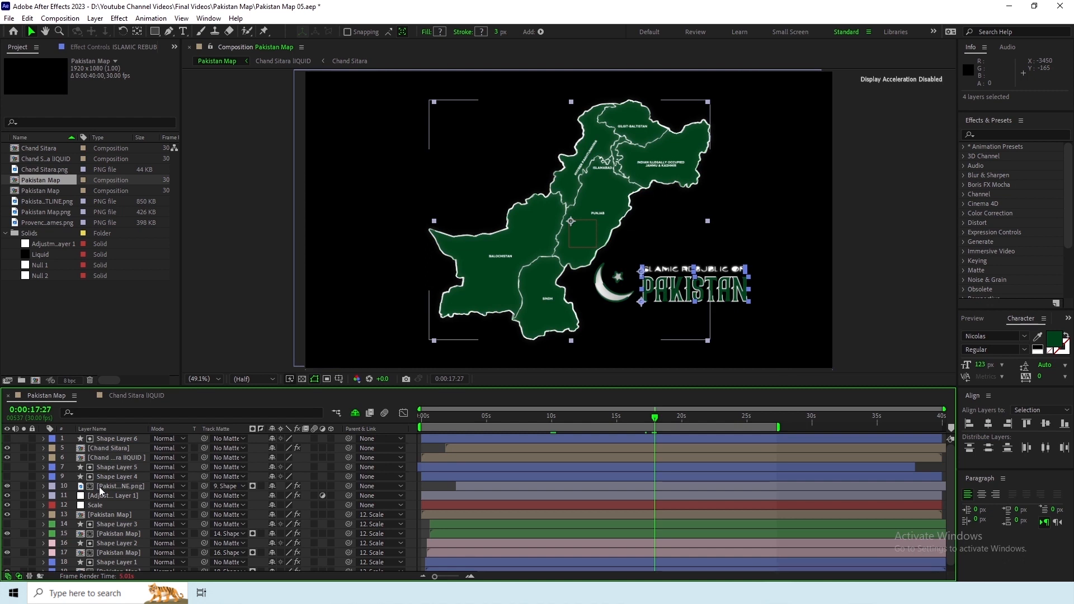
pyautogui.click(360, 415)
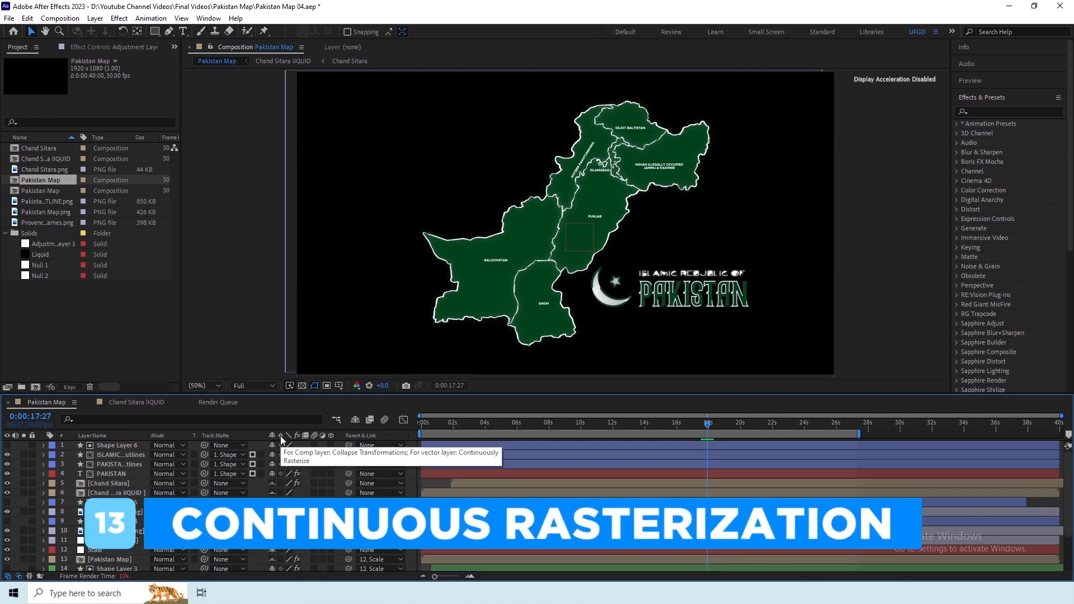
pyautogui.click(281, 455)
pyautogui.click(281, 465)
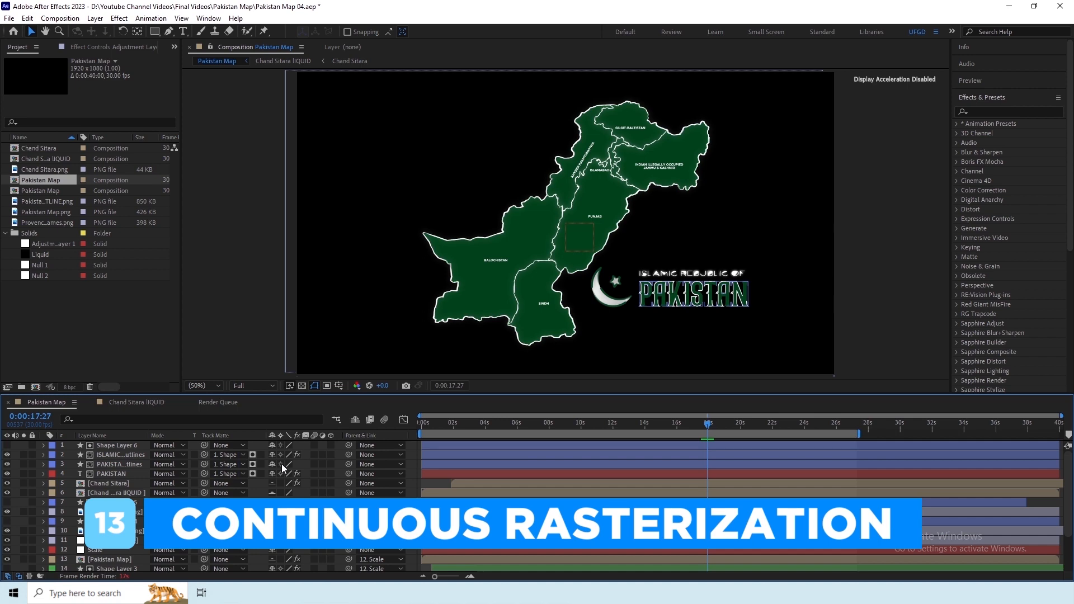
# Step: Create a new composition with the default settings and fit its frame in the viewer
pyautogui.hotkey('ctrl', 'n')
pyautogui.click(764, 362)
pyautogui.press('/')
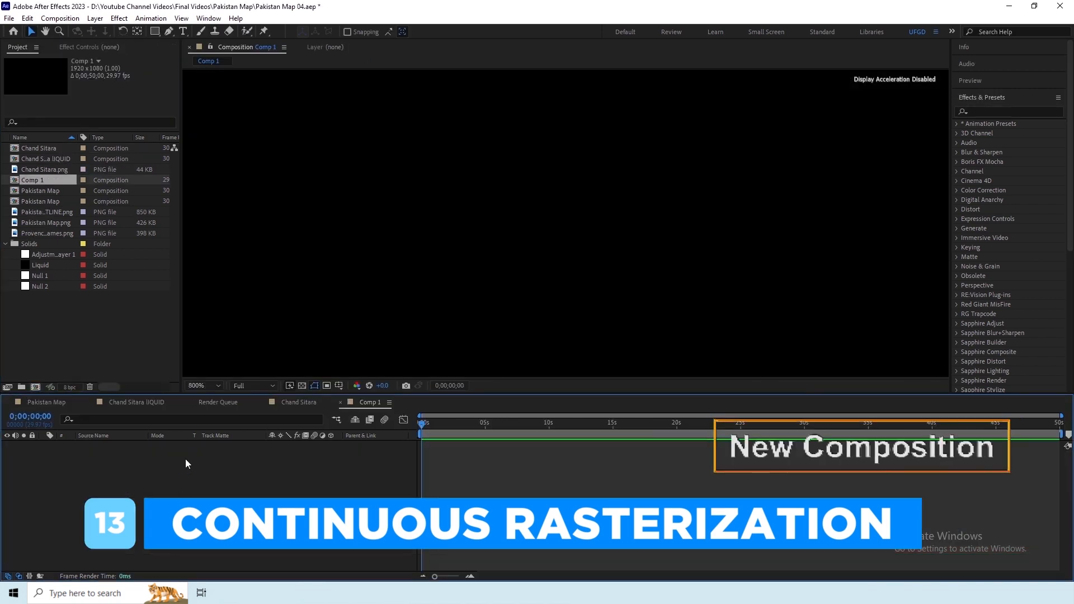
pyautogui.click(203, 385)
pyautogui.click(204, 336)
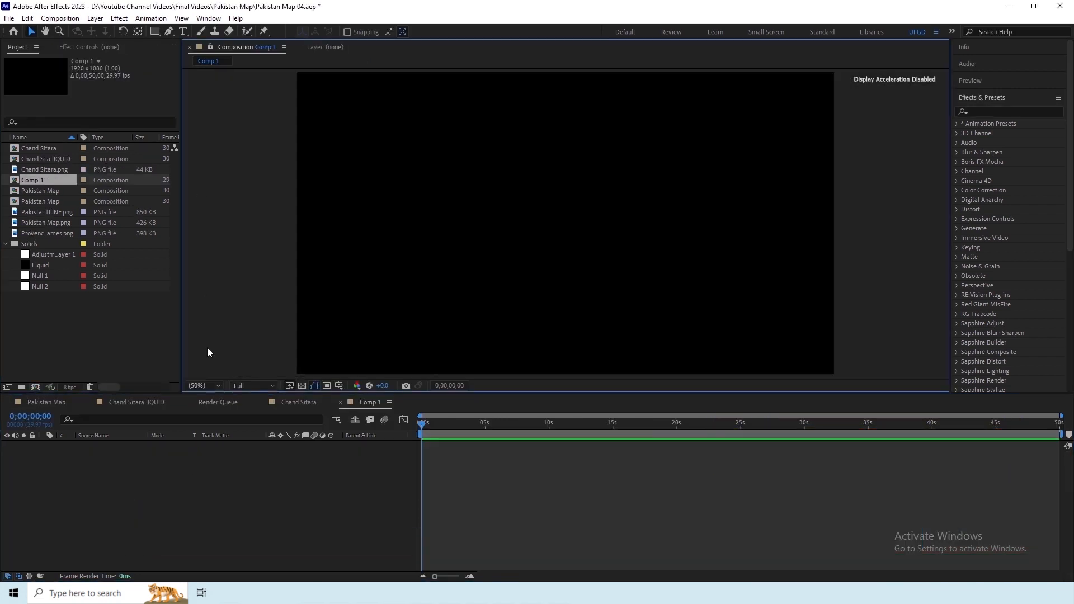
# Step: Import Blood Unit Logo PDF.pdf as footage with merged layers and add it to the new composition's timeline
pyautogui.click(174, 516)
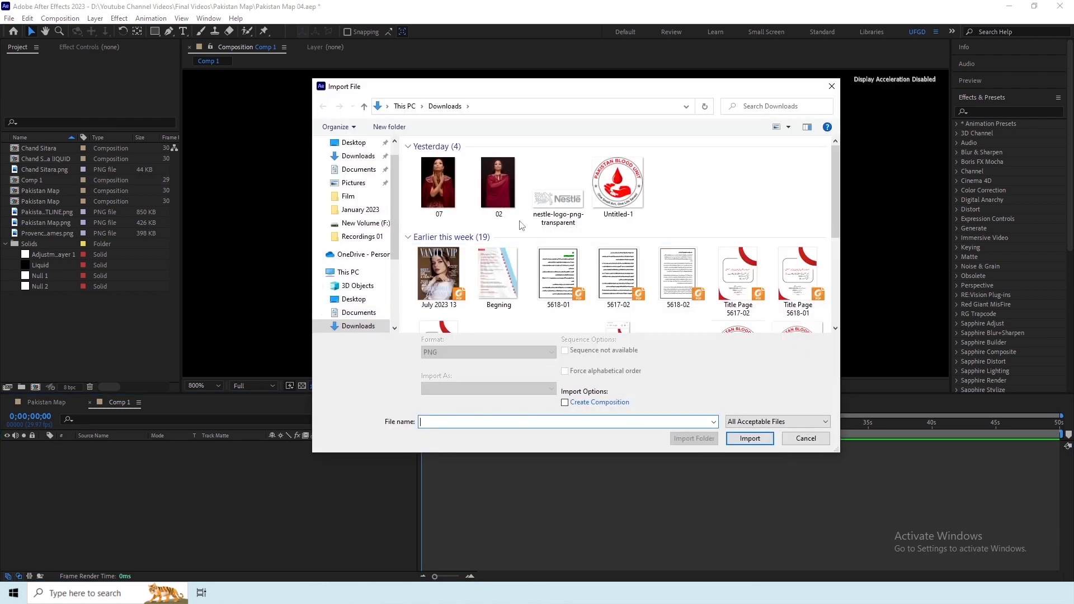
pyautogui.scroll(-1, 531, 269)
pyautogui.doubleClick(737, 200)
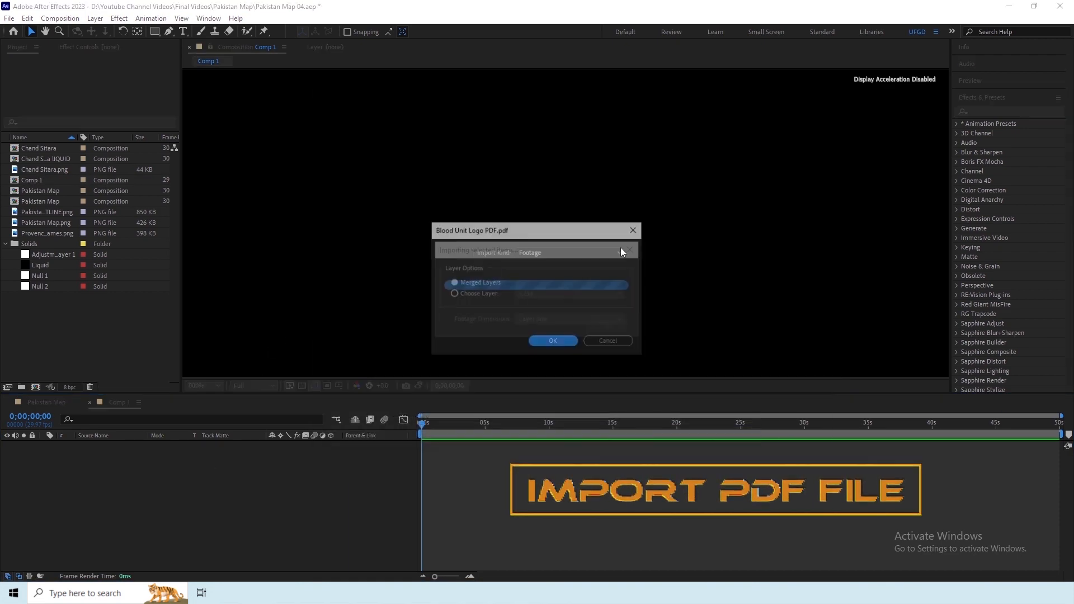
pyautogui.click(553, 341)
pyautogui.moveTo(45, 149); pyautogui.dragTo(103, 477)
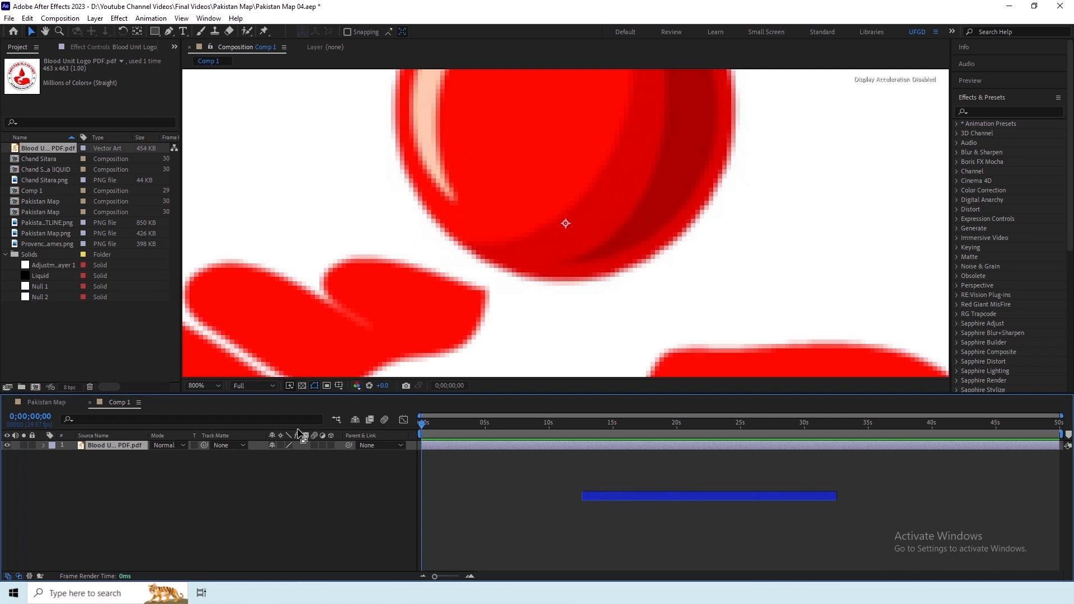
# Step: Turn on continuous rasterization for the Blood Unit Logo PDF layer, and toggle its quality setting back and forth
pyautogui.click(279, 445)
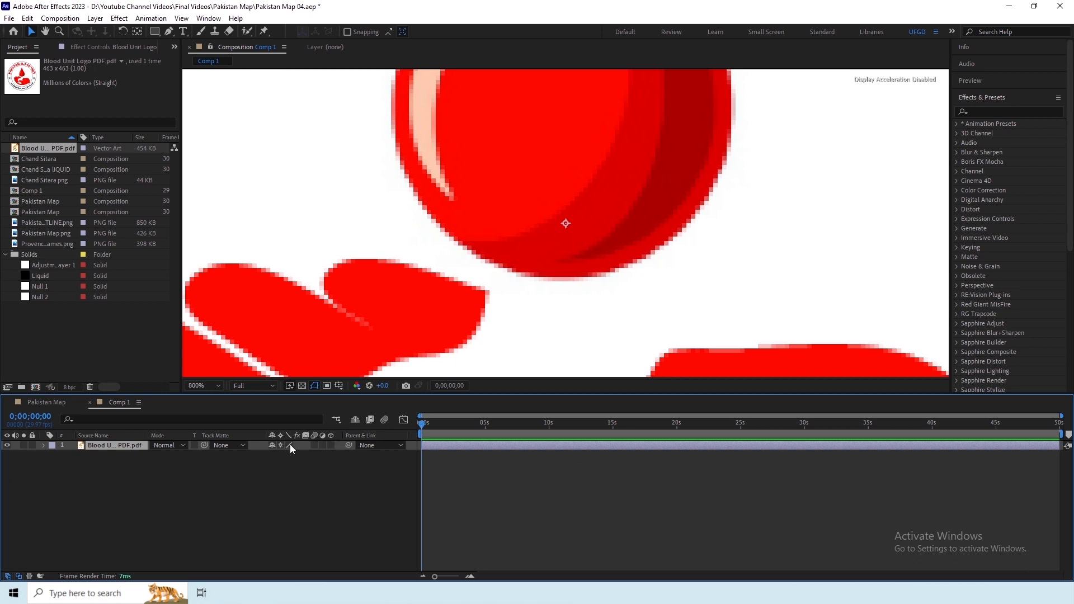
pyautogui.click(289, 445)
pyautogui.click(290, 444)
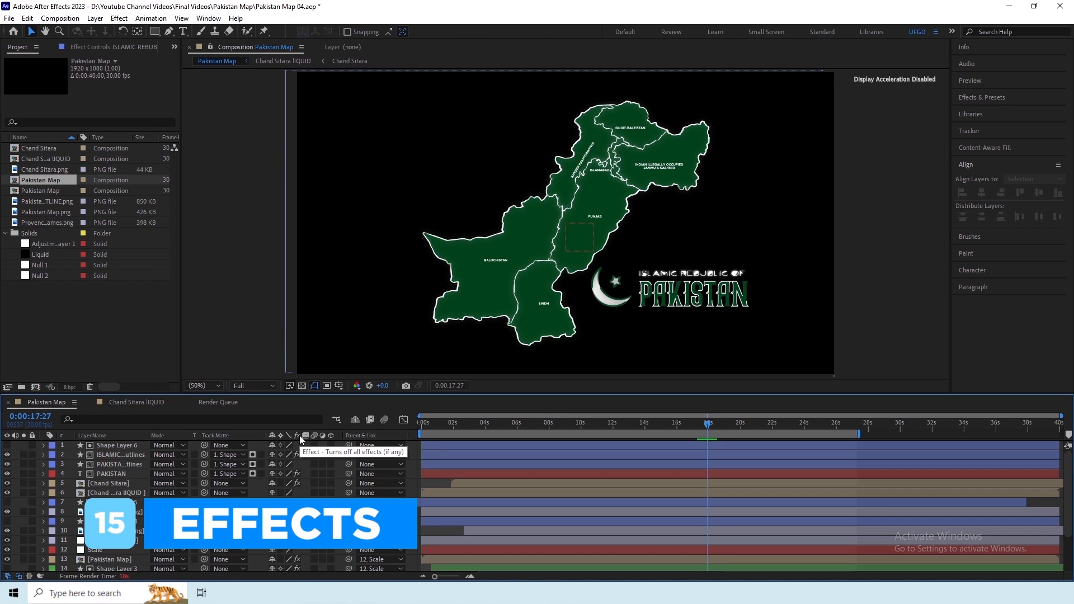
# Step: Examine the Glow effect settings of the ISLAMIC REPUBLIC OF Outlines layer and toggle the layer's effects off and on
pyautogui.click(297, 454)
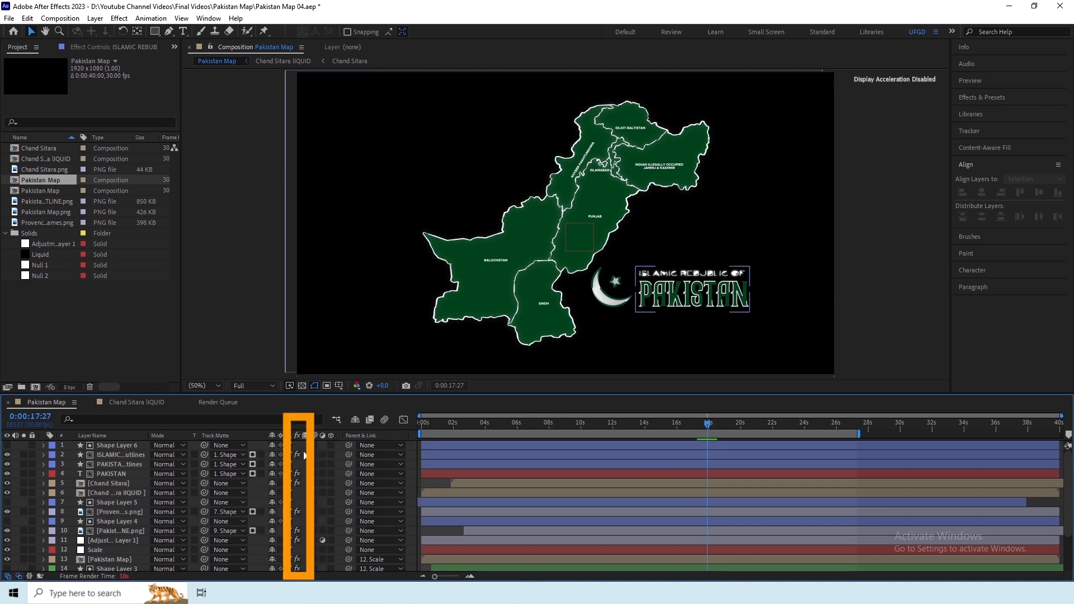
pyautogui.click(126, 455)
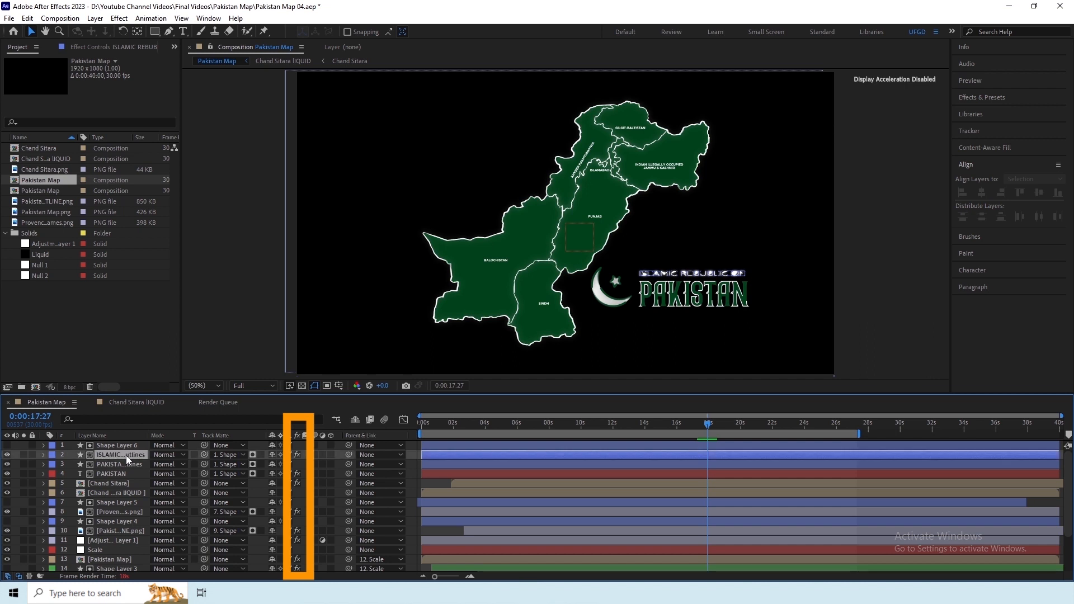
pyautogui.click(100, 48)
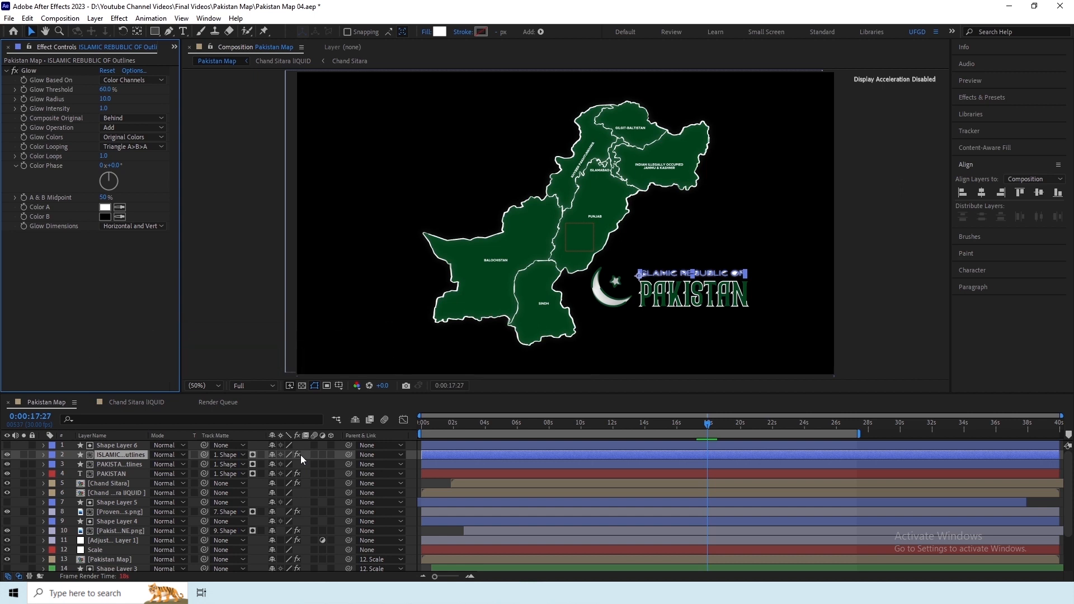
pyautogui.click(297, 455)
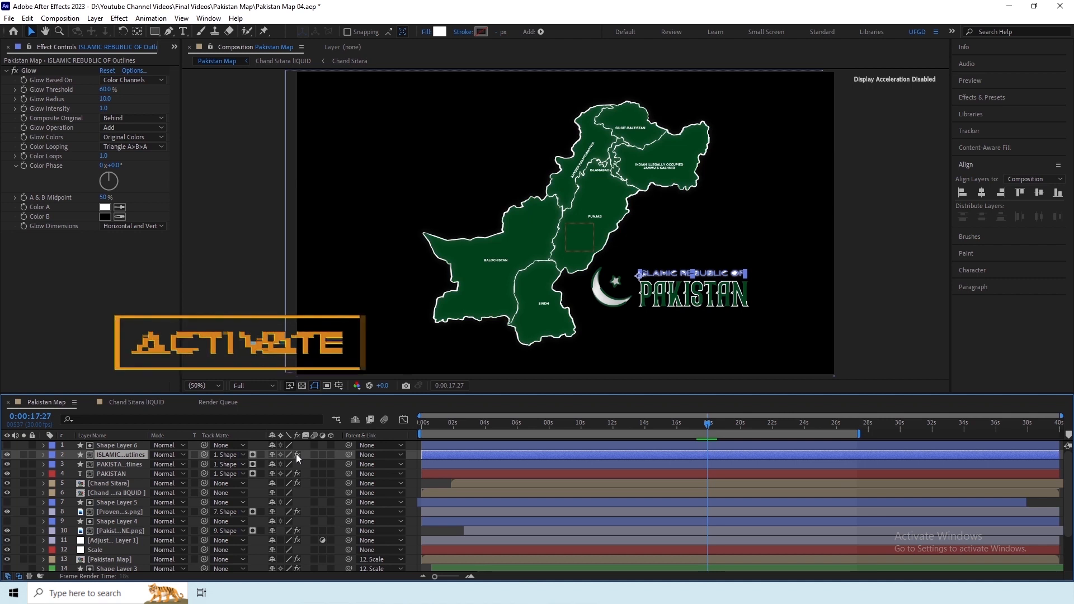
pyautogui.click(175, 47)
pyautogui.click(181, 59)
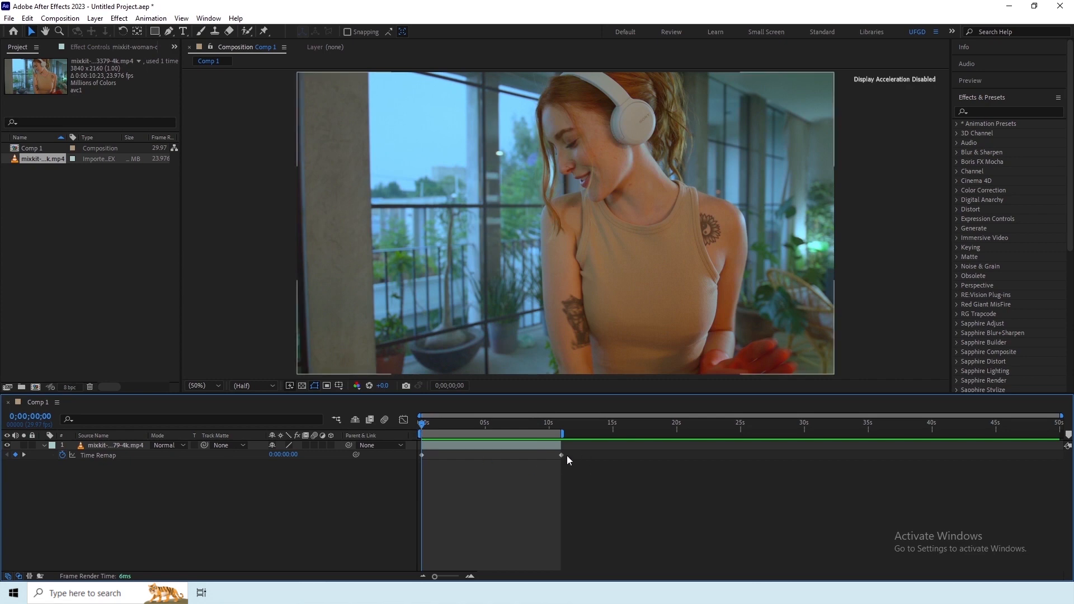
# Step: Slow down the mixkit video by moving its last Time Remap keyframe to about 20 s, and preview the playback
pyautogui.moveTo(563, 456); pyautogui.dragTo(679, 455)
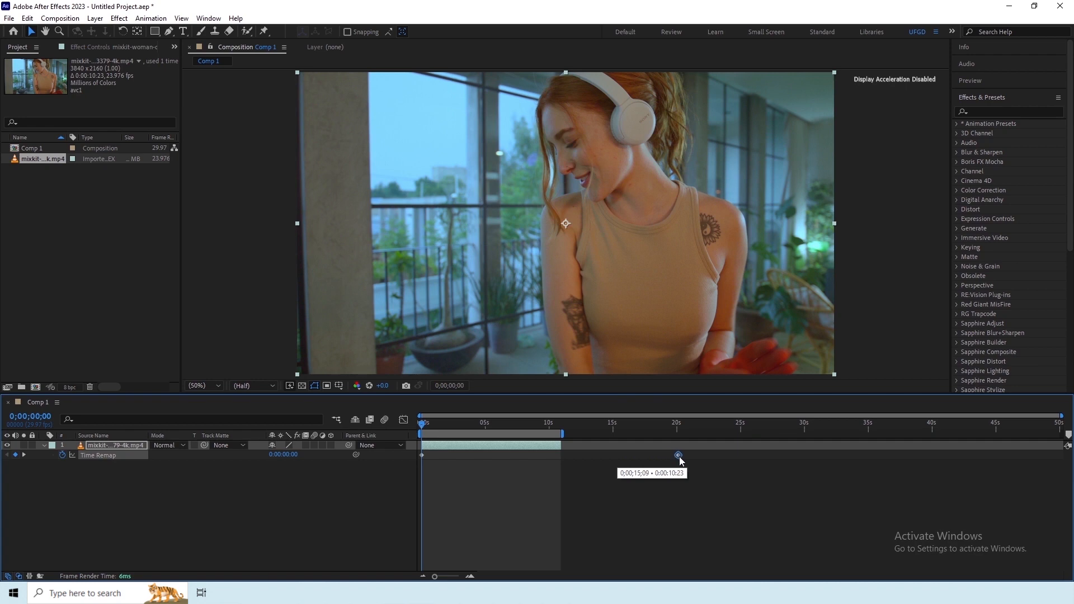
pyautogui.click(385, 473)
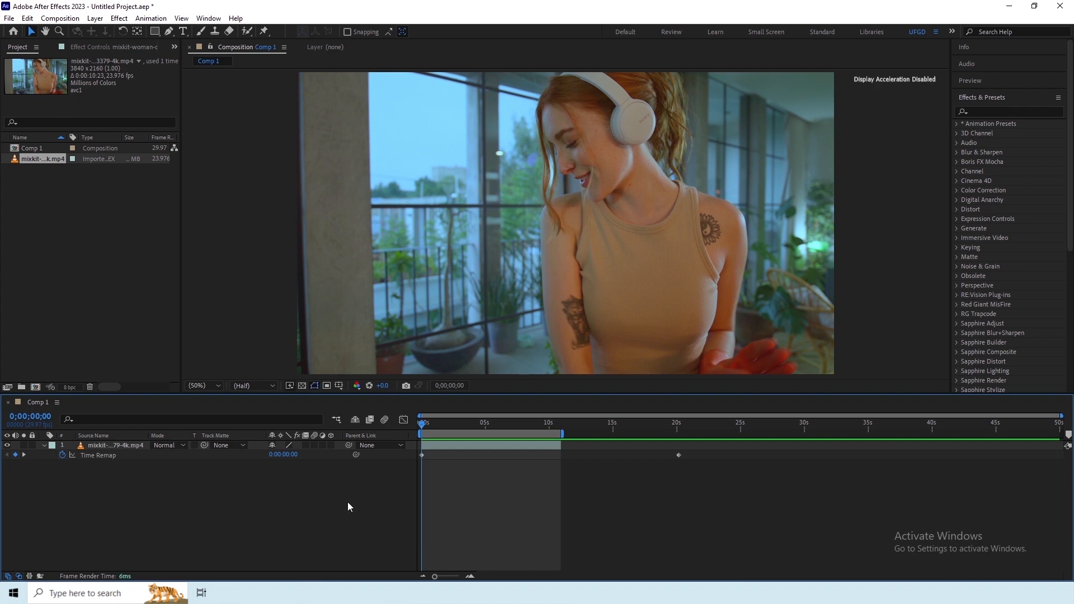
pyautogui.press('space')
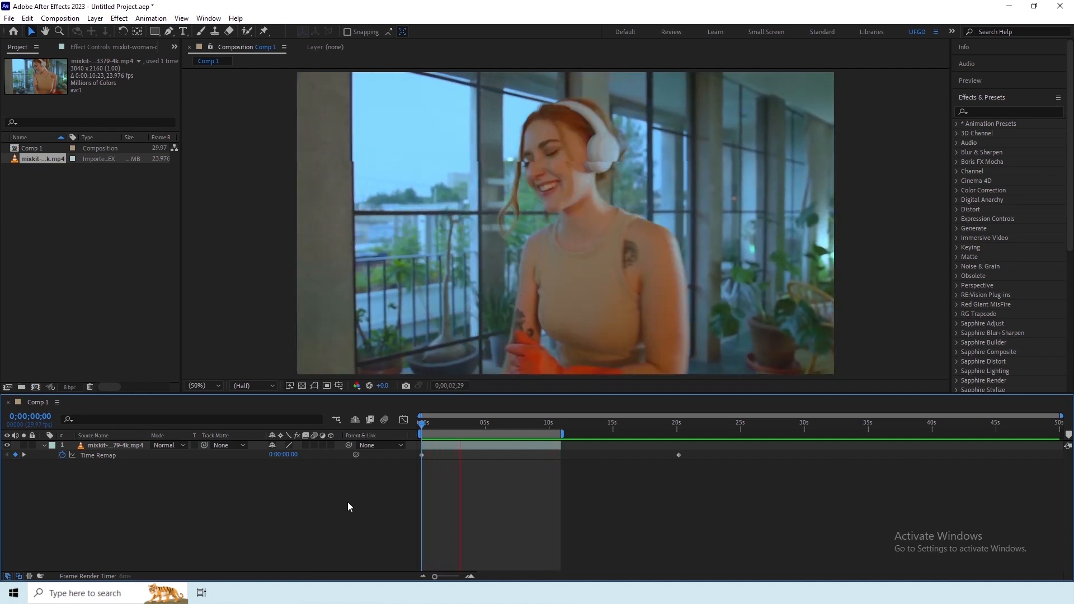
pyautogui.press('space')
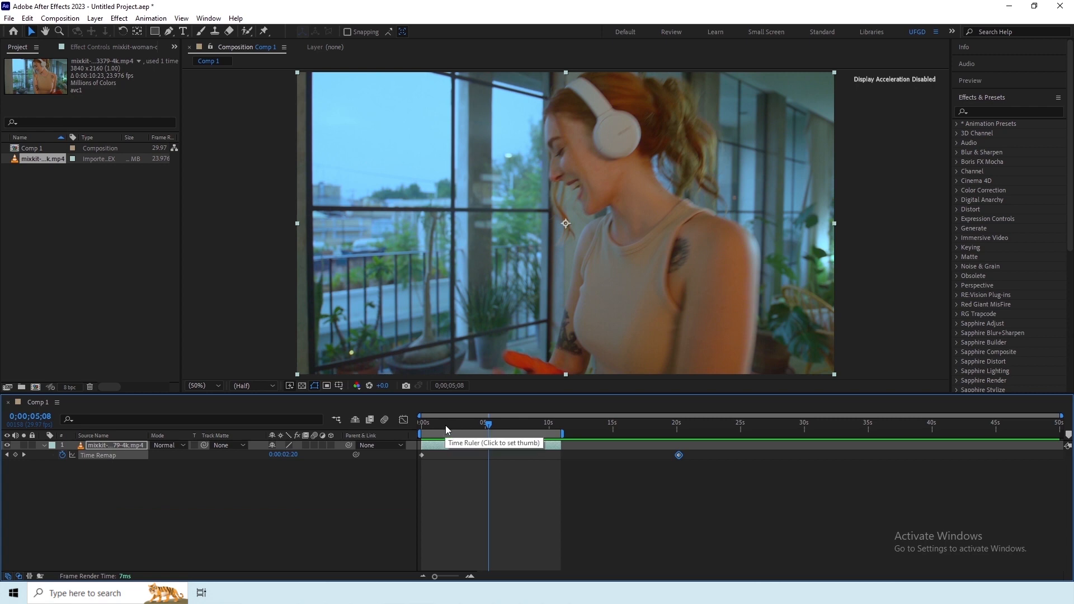
# Step: Enable frame blending for the composition and the mixkit video layer, and preview the clip from the beginning
pyautogui.click(370, 420)
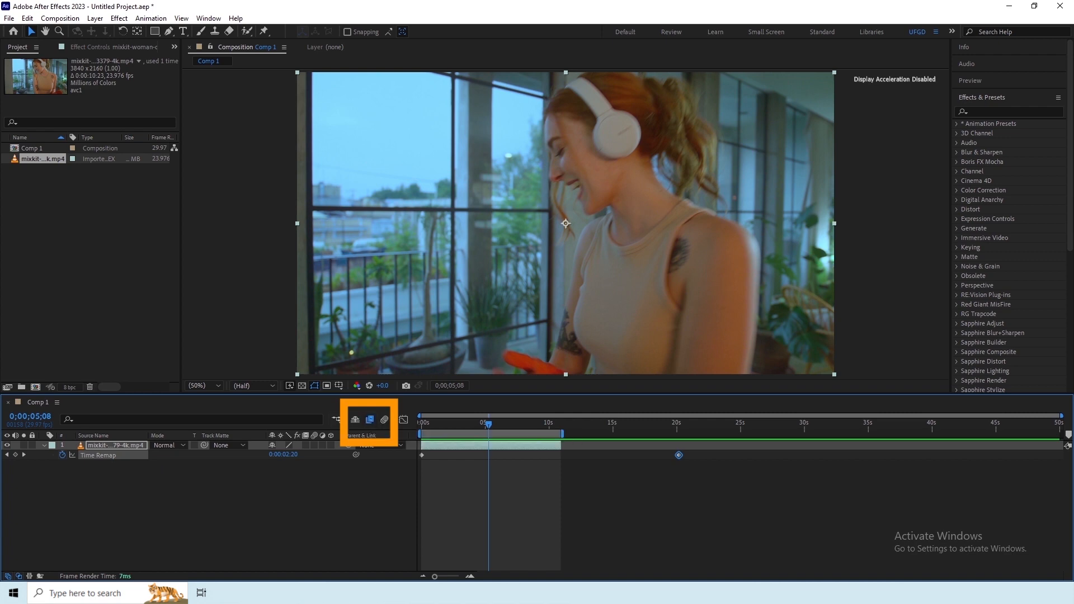
pyautogui.click(305, 445)
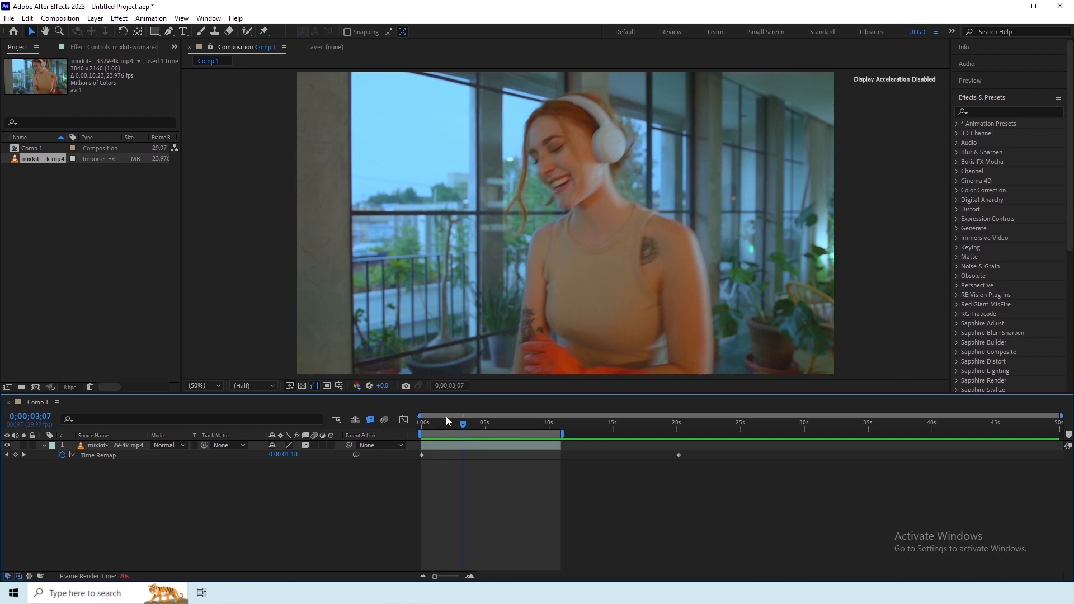
pyautogui.moveTo(446, 419); pyautogui.dragTo(409, 426)
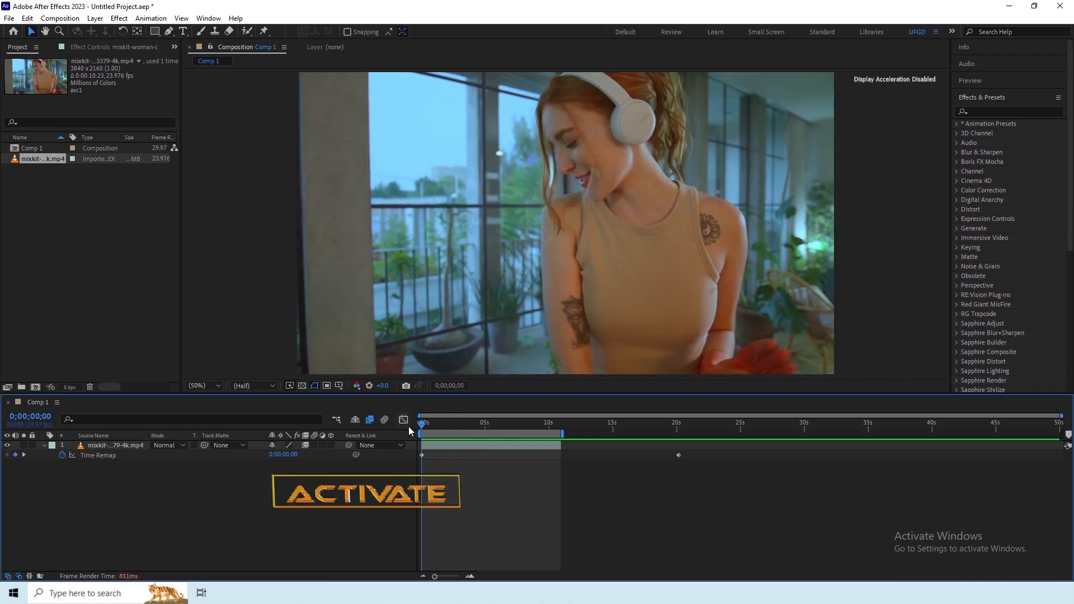
pyautogui.press('space')
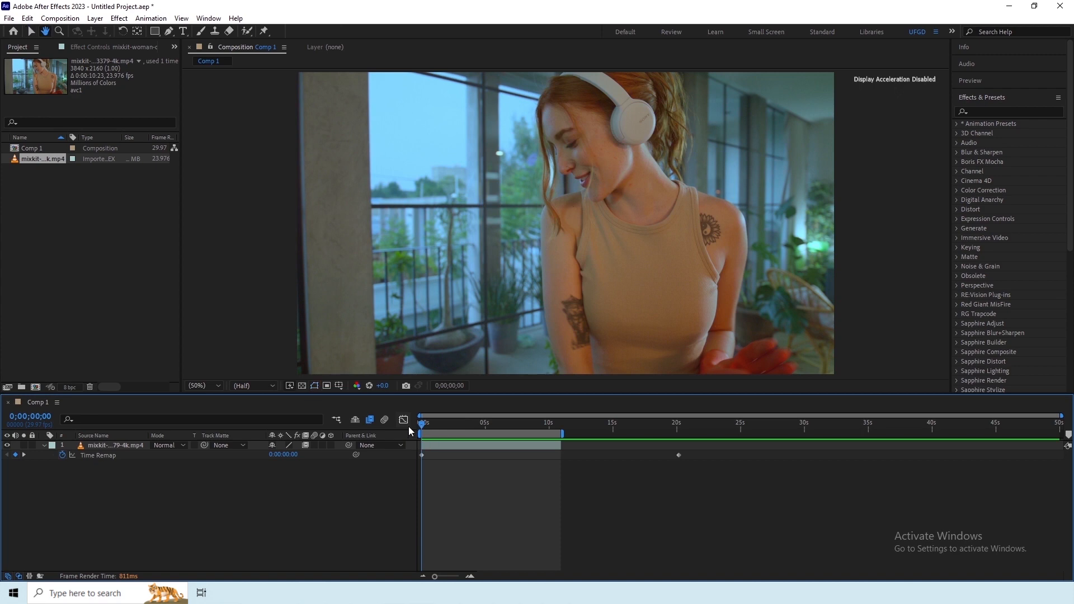
pyautogui.press('space')
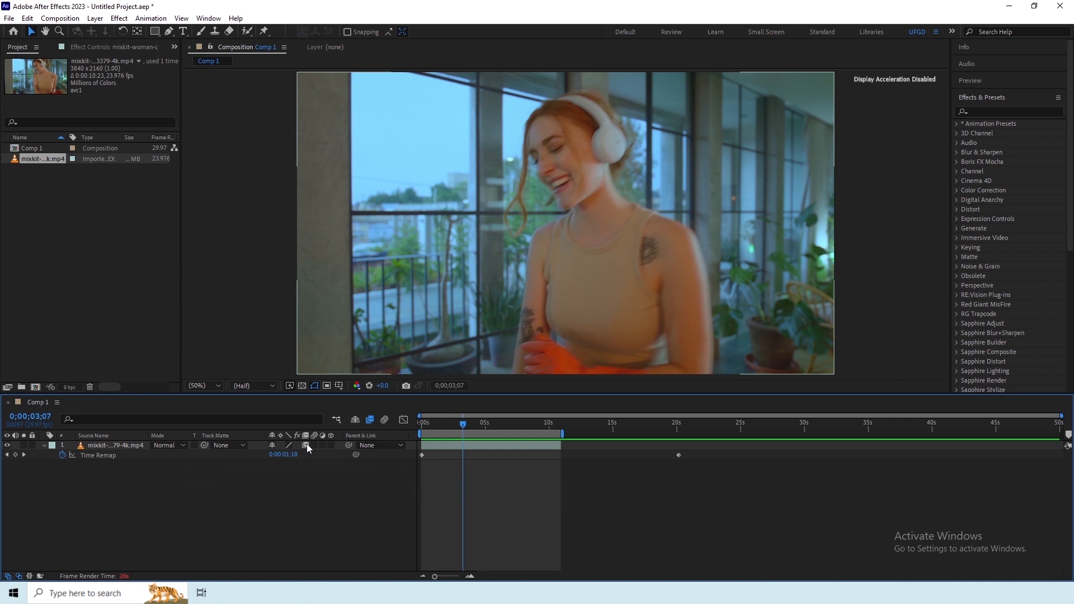
pyautogui.click(307, 444)
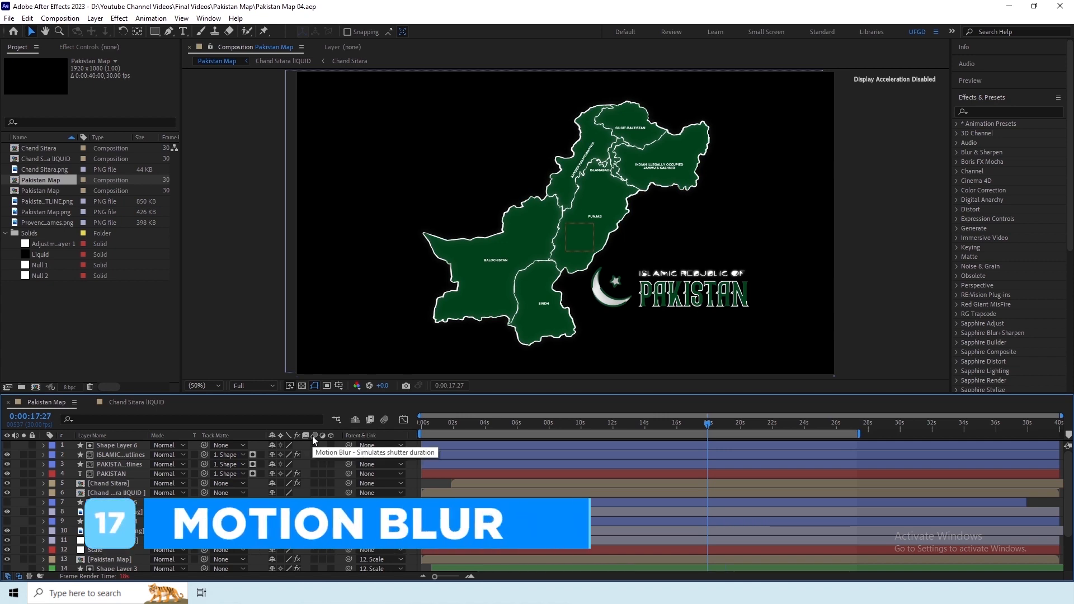
# Step: Create an HD 1920x1080, 29.97 fps composition and draw a white rectangle above and left of its centre, with its anchor point centred
pyautogui.click(36, 387)
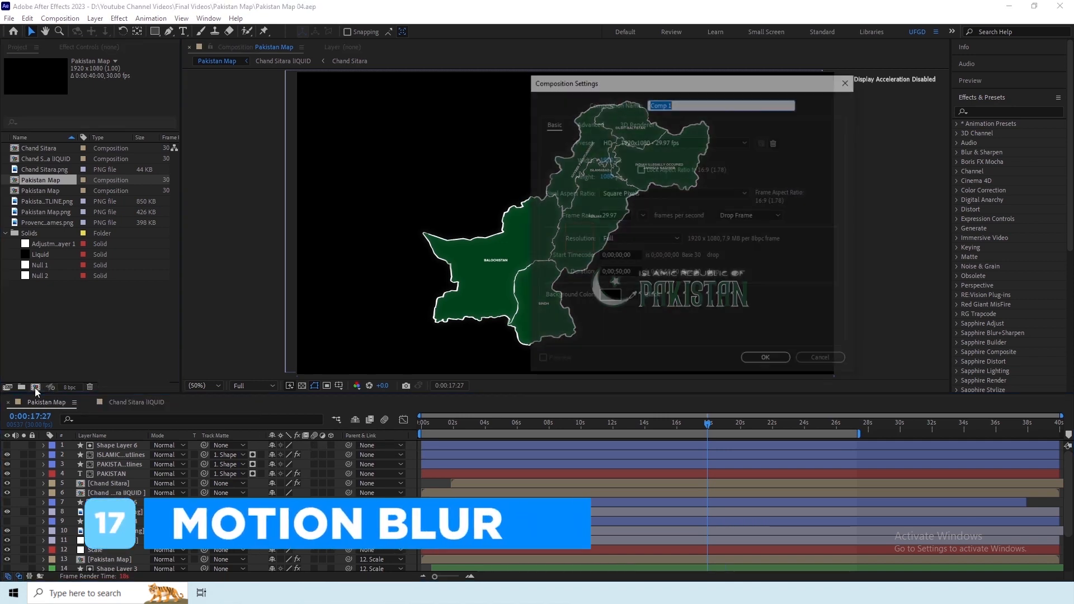
pyautogui.click(756, 366)
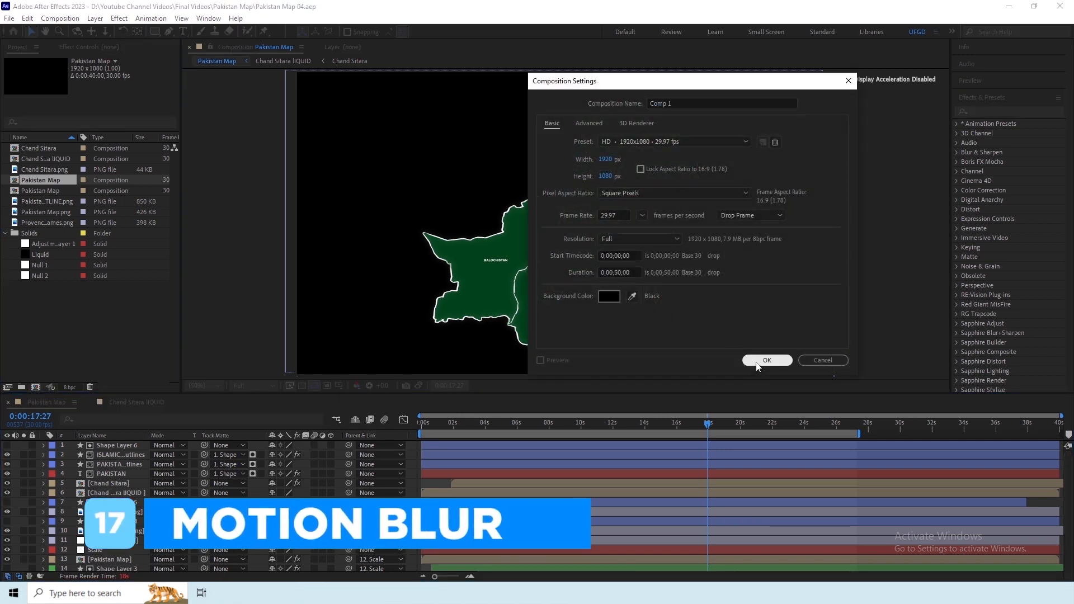
pyautogui.moveTo(414, 166)
pyautogui.mouseDown()
pyautogui.moveTo(592, 253)
pyautogui.moveTo(563, 240)
pyautogui.mouseUp()
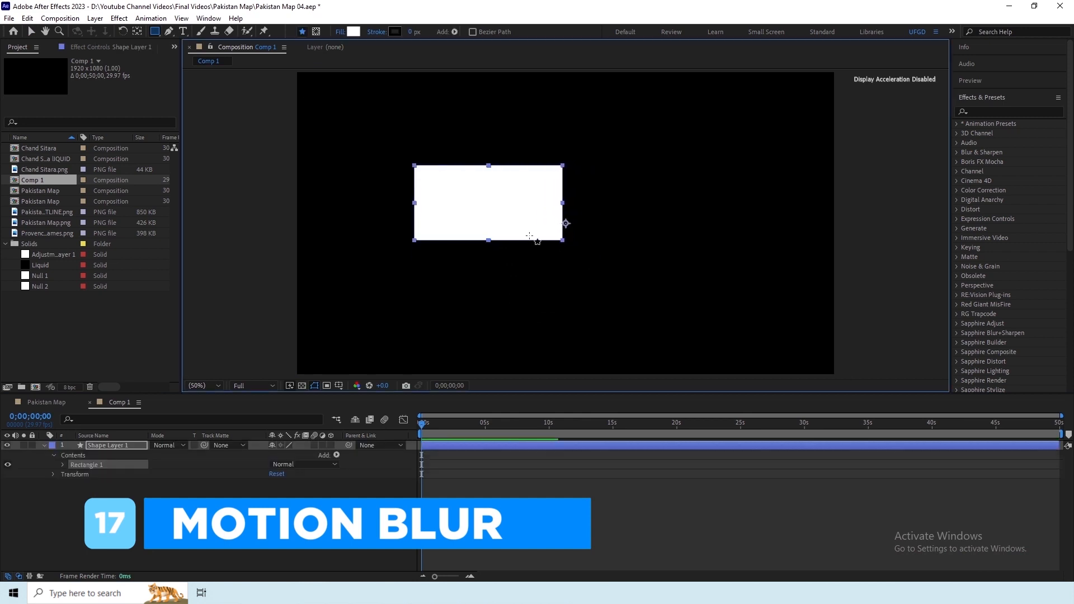
pyautogui.doubleClick(138, 32)
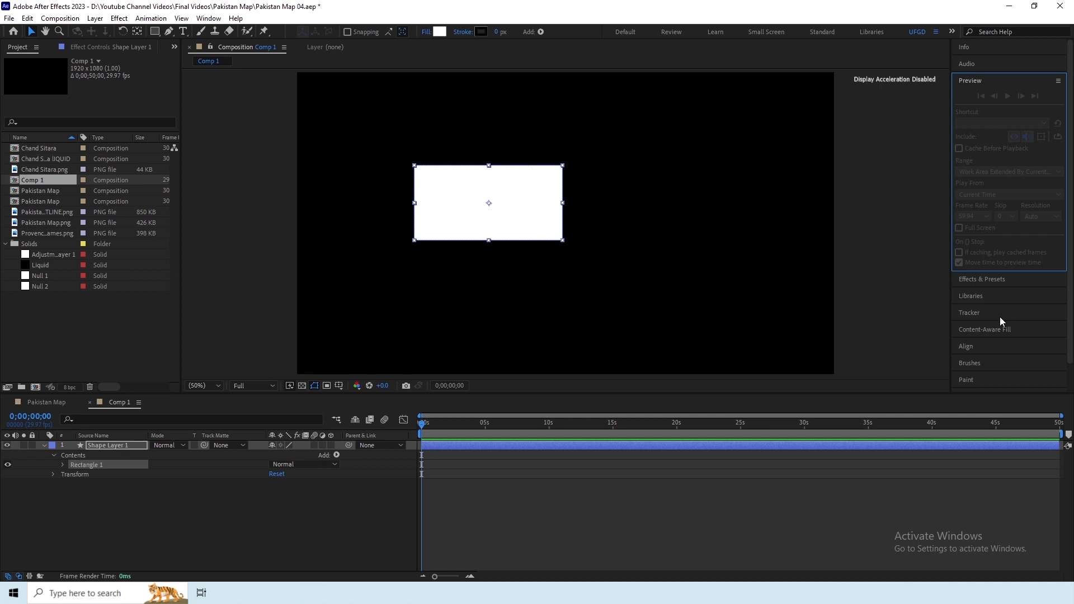
# Step: Centre the white rectangle horizontally and vertically in the composition, and toggle composition motion blur on and off
pyautogui.click(1009, 167)
pyautogui.click(982, 192)
pyautogui.click(1039, 193)
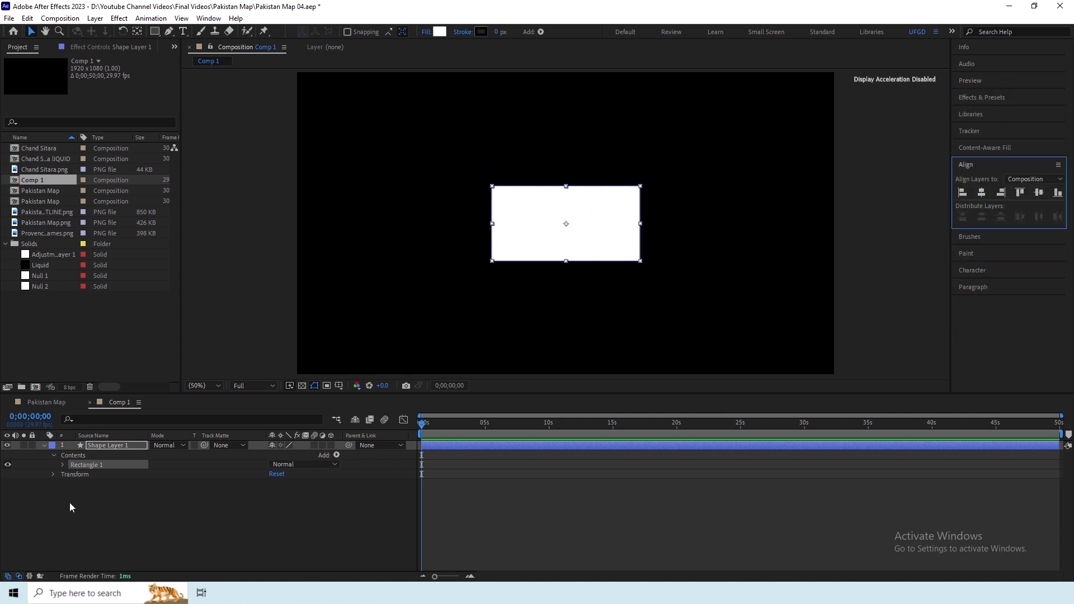
pyautogui.click(102, 445)
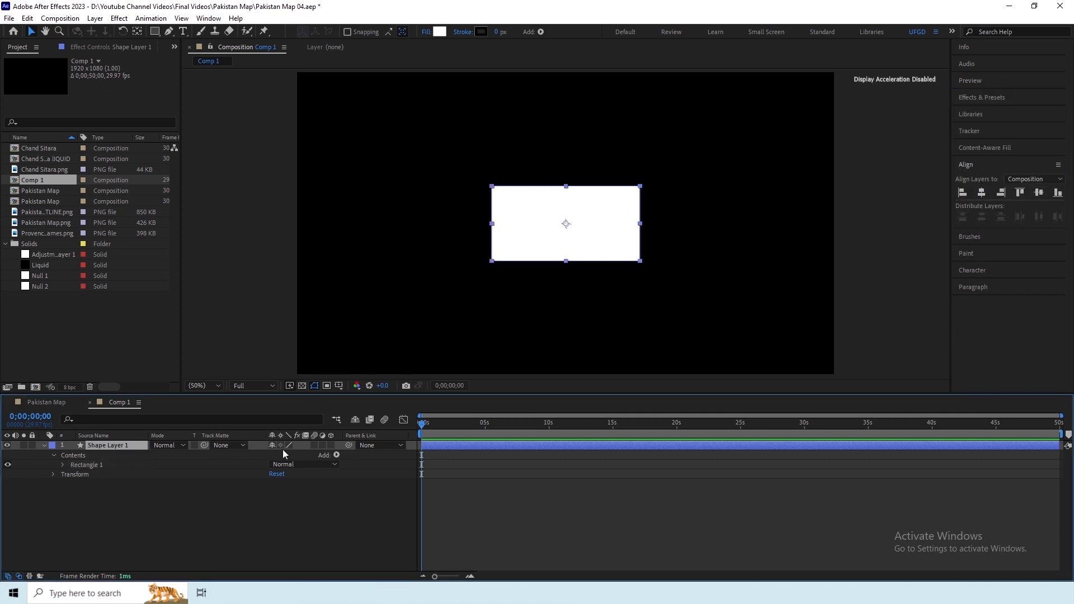
pyautogui.click(386, 419)
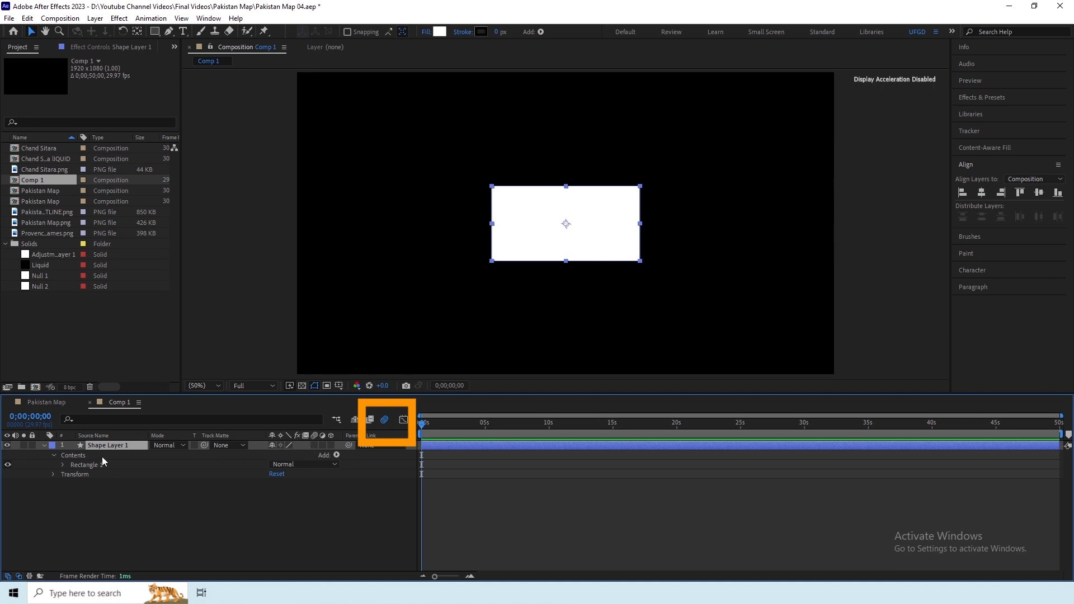
pyautogui.click(384, 419)
# Step: Animate the rectangle's Position from X 346 at the start of the timeline to X 1469 at about 2 s
pyautogui.press('p')
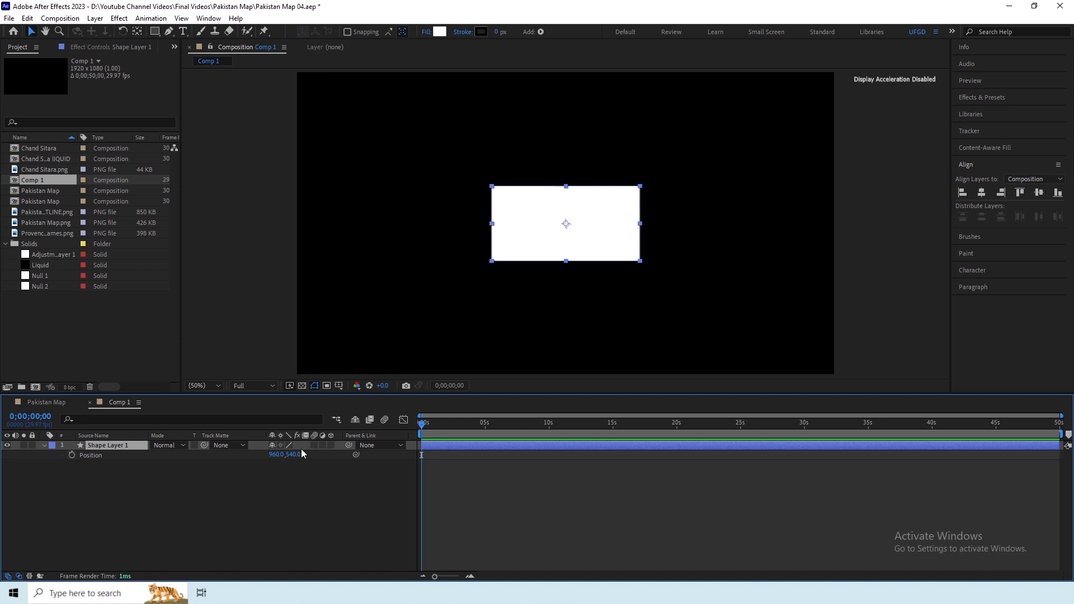
pyautogui.moveTo(276, 456); pyautogui.dragTo(561, 456)
pyautogui.click(71, 455)
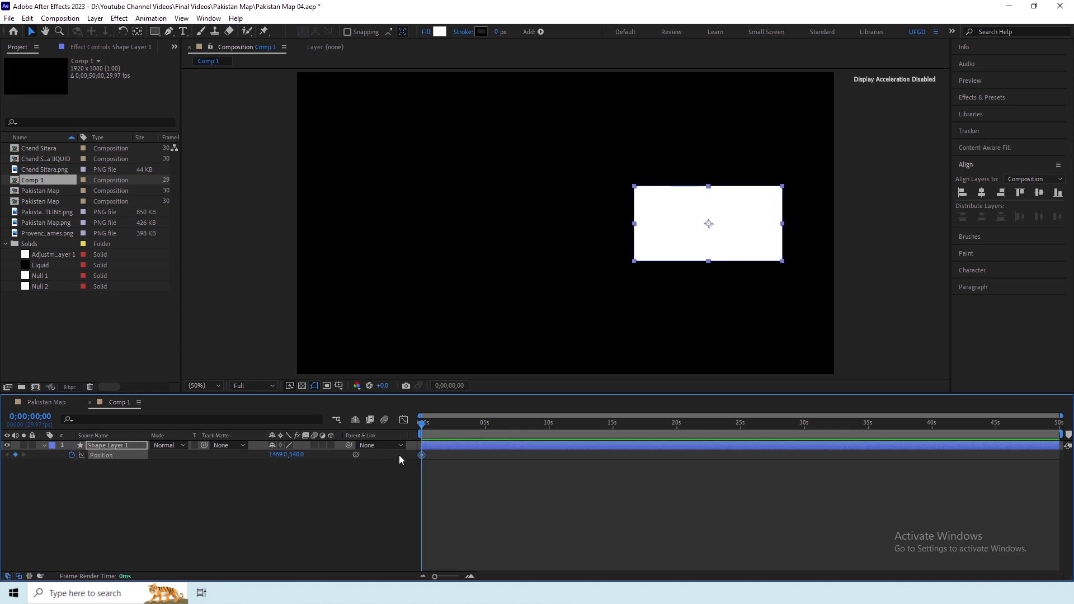
pyautogui.moveTo(422, 455); pyautogui.dragTo(451, 455)
pyautogui.moveTo(277, 454); pyautogui.dragTo(248, 454)
# Step: End the work area at 0;00;02;25 and return to the first frame of the composition
pyautogui.moveTo(458, 426); pyautogui.dragTo(457, 428)
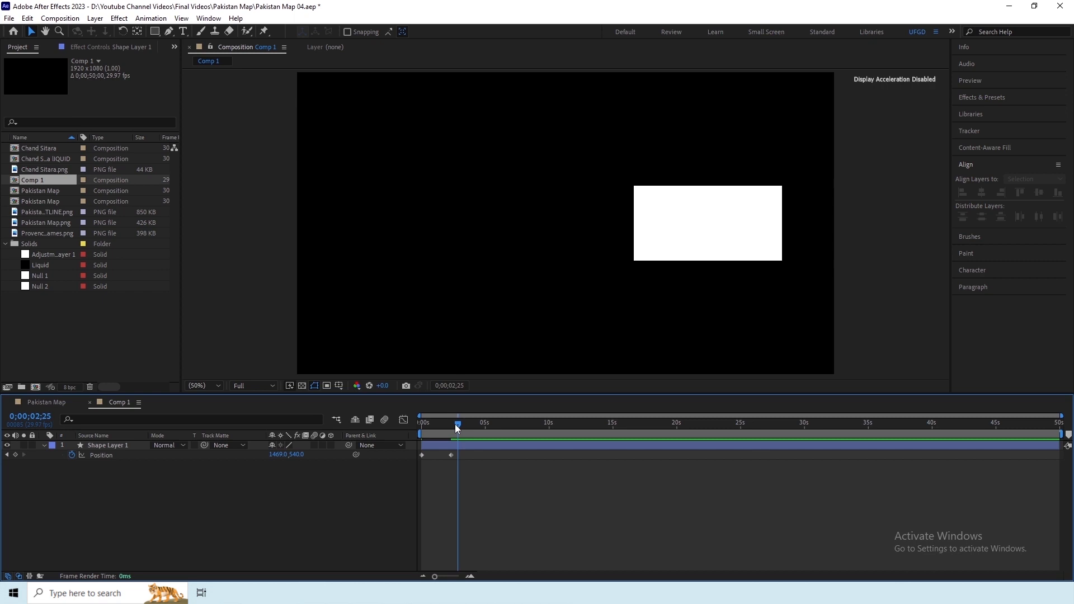
pyautogui.press('n')
pyautogui.press('pageup')
pyautogui.press('pageup')
pyautogui.press('pageup')
pyautogui.press('pageup')
pyautogui.press('pageup')
pyautogui.press('pageup')
pyautogui.press('pageup')
pyautogui.press('pageup')
pyautogui.press('pageup')
pyautogui.press('pageup')
pyautogui.press('pageup')
pyautogui.press('pageup')
pyautogui.press('pageup')
pyautogui.press('pageup')
pyautogui.press('pageup')
pyautogui.press('pageup')
pyautogui.press('pageup')
pyautogui.press('pageup')
pyautogui.press('pageup')
pyautogui.press('pageup')
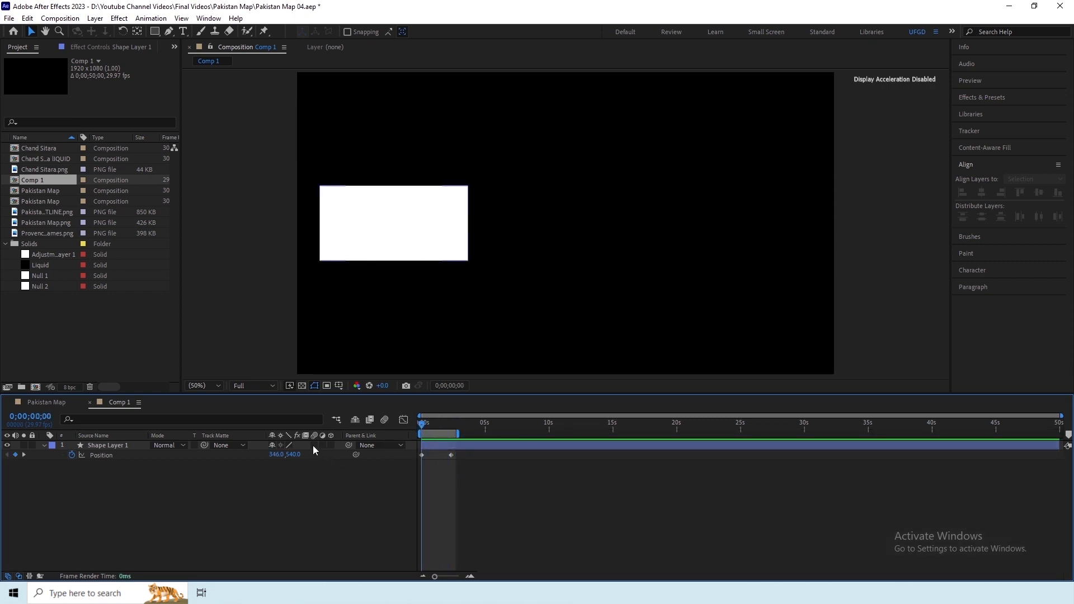
# Step: Enable motion blur on Shape Layer 1, preview the movement and inspect the rectangle's moving edges up close
pyautogui.click(314, 446)
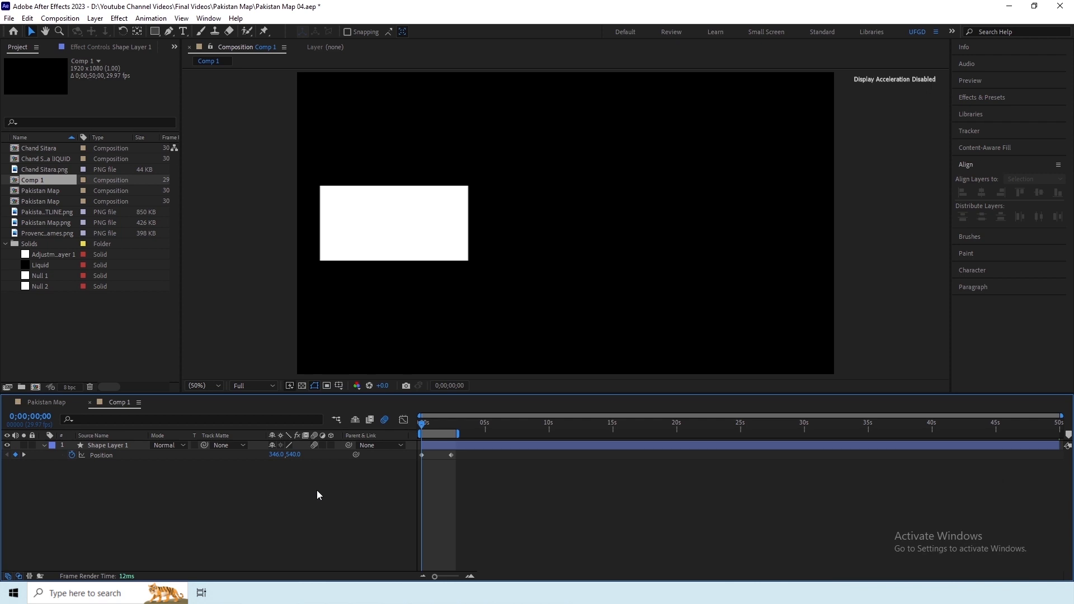
pyautogui.press('space')
pyautogui.press('space')
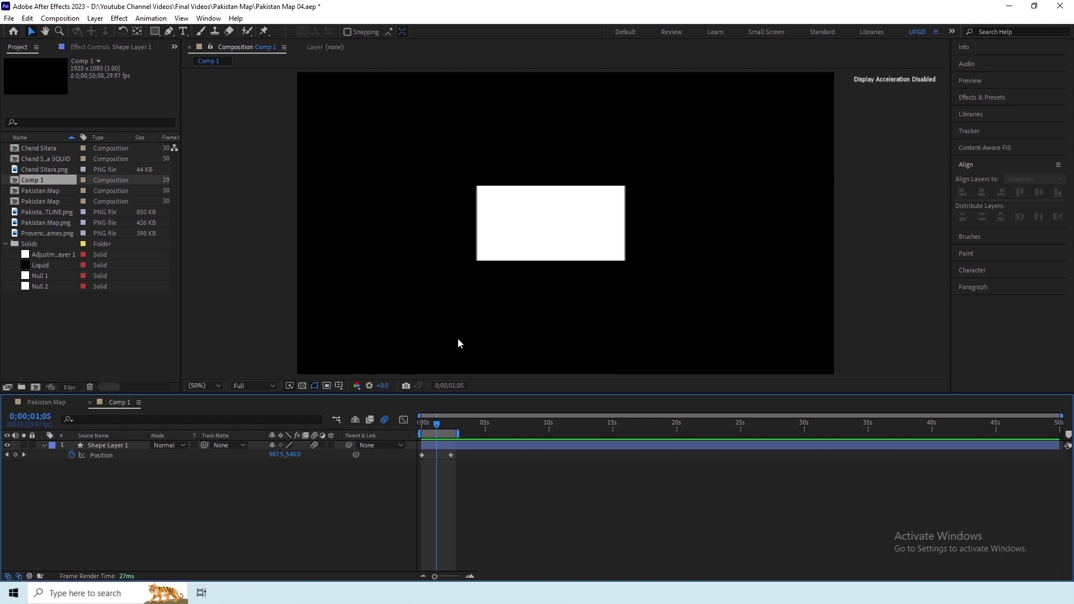
pyautogui.press('.')
pyautogui.press('.')
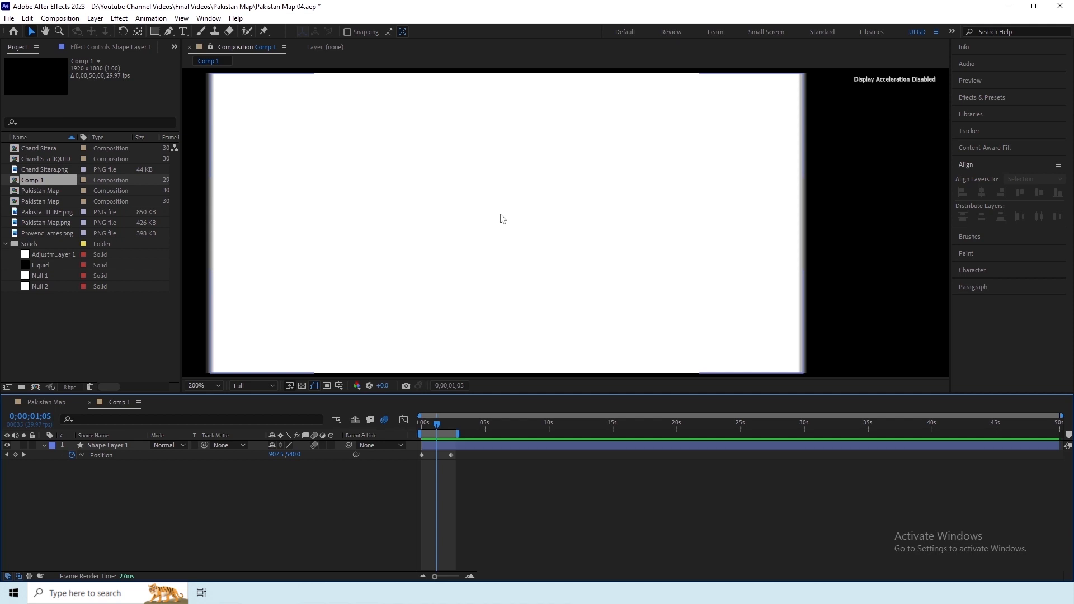
pyautogui.press(',')
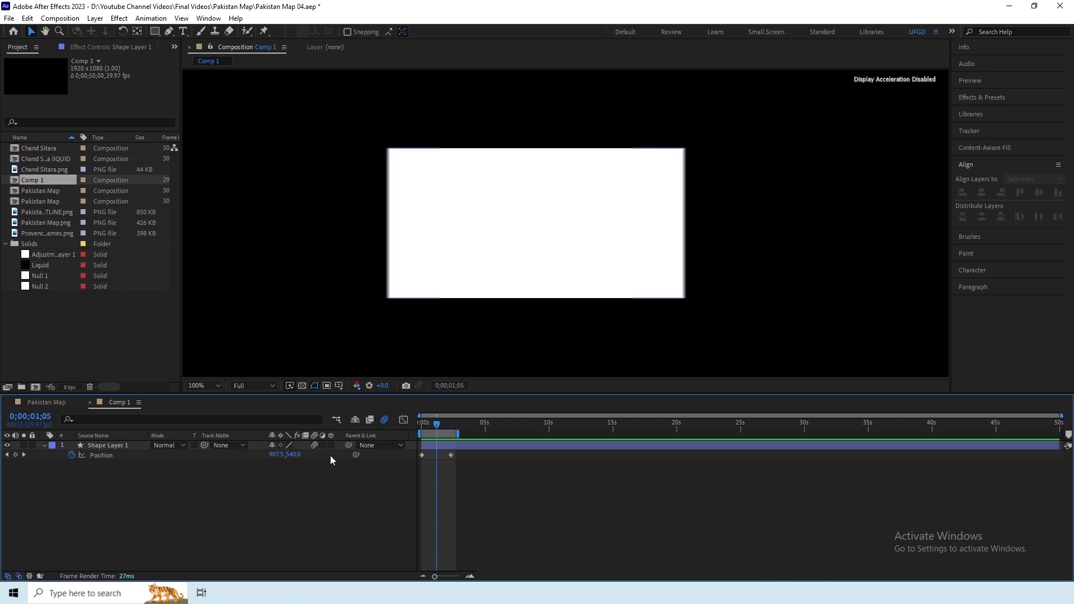
pyautogui.scroll(1, 719, 308)
pyautogui.scroll(4, 454, 191)
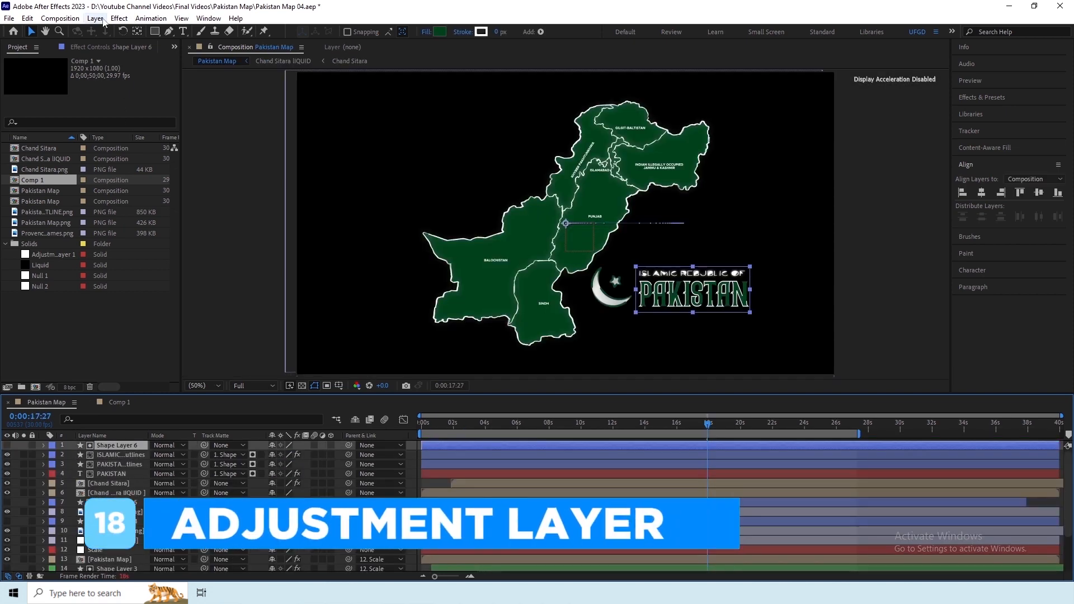
# Step: Add a new adjustment layer to the Pakistan Map composition and toggle its adjustment switch off and on
pyautogui.click(95, 18)
pyautogui.moveTo(111, 31)
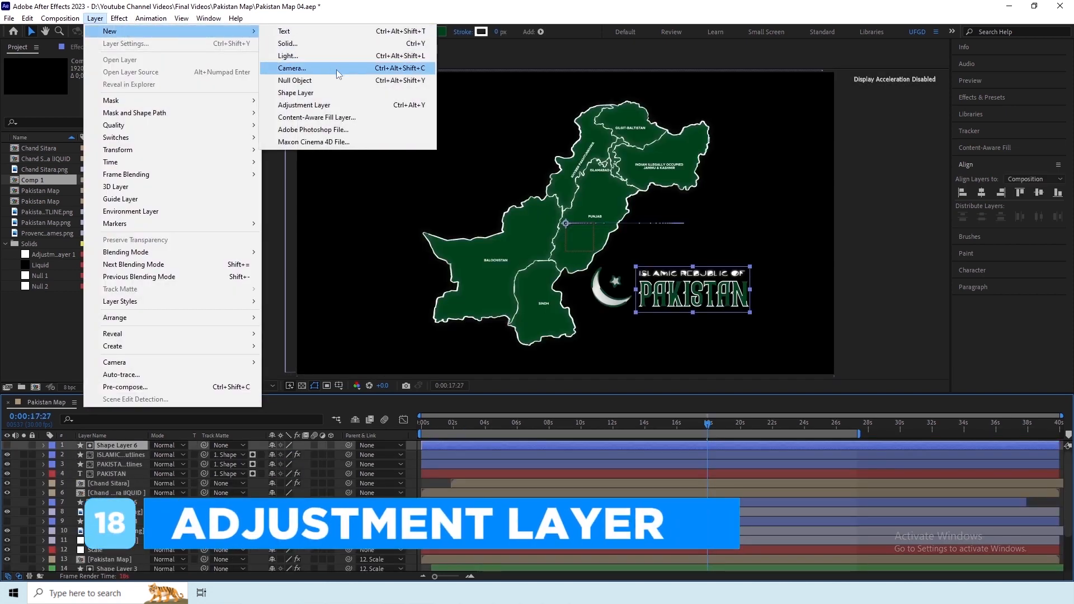
pyautogui.click(337, 103)
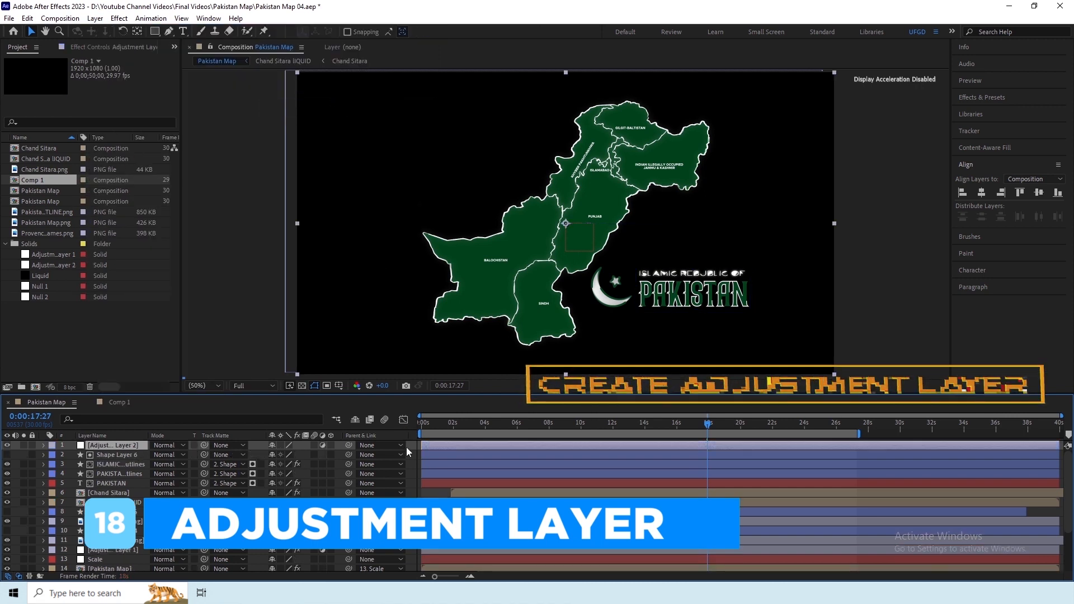
pyautogui.click(324, 445)
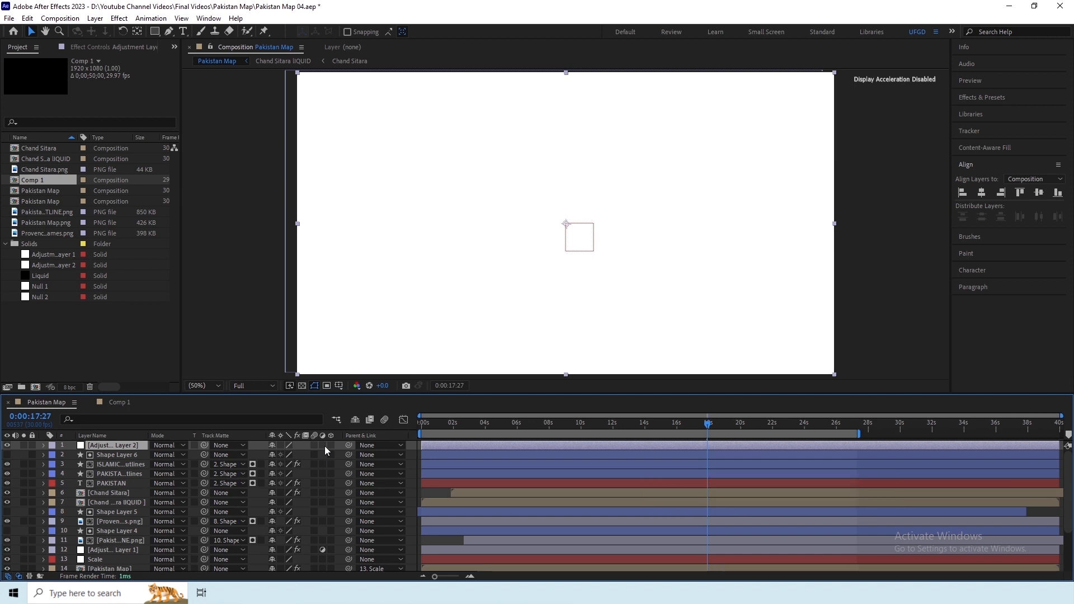
pyautogui.click(323, 445)
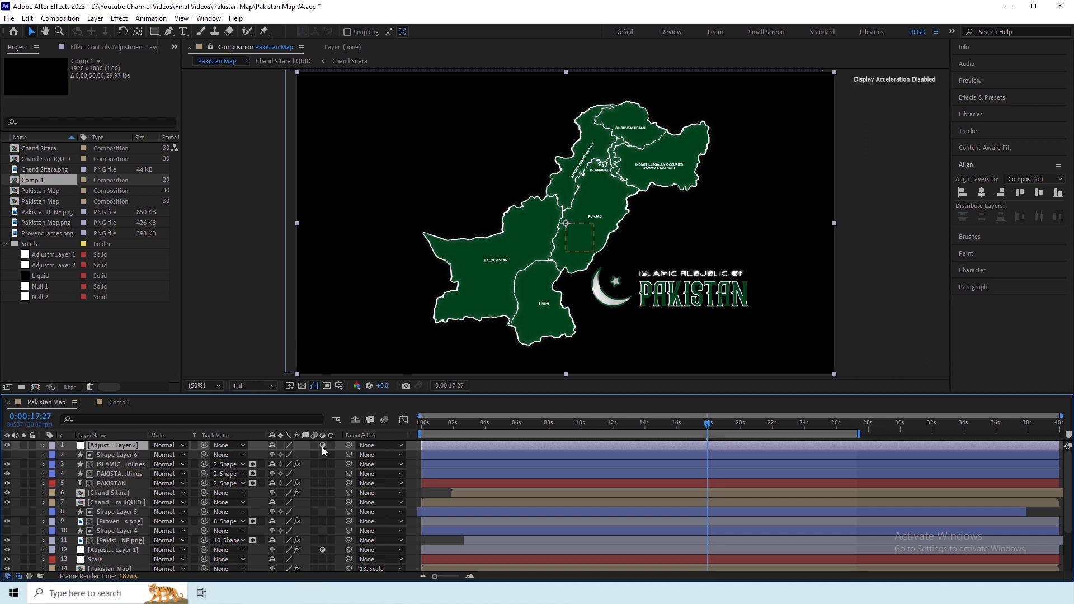
# Step: Find the Stylize Glow effect and apply it to Adjustment Layer 2
pyautogui.click(982, 99)
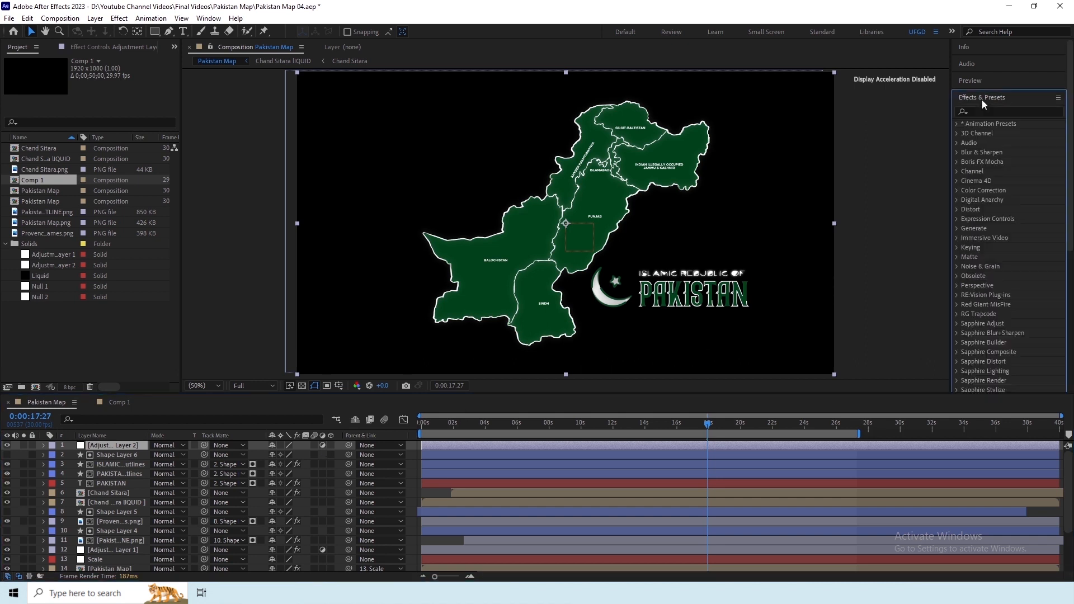
pyautogui.click(78, 47)
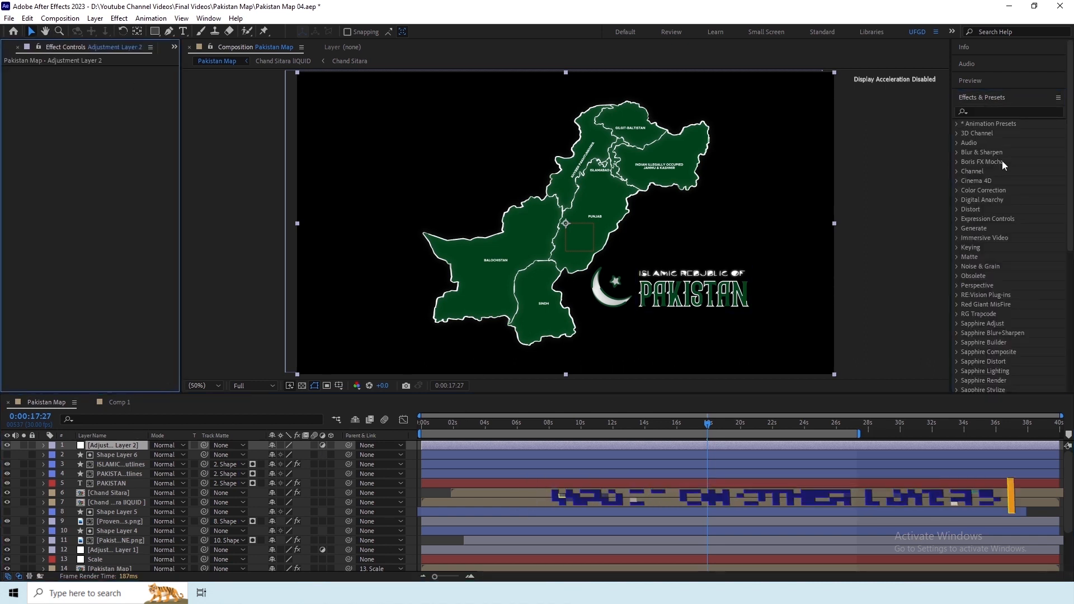
pyautogui.click(1002, 111)
pyautogui.write('glow')
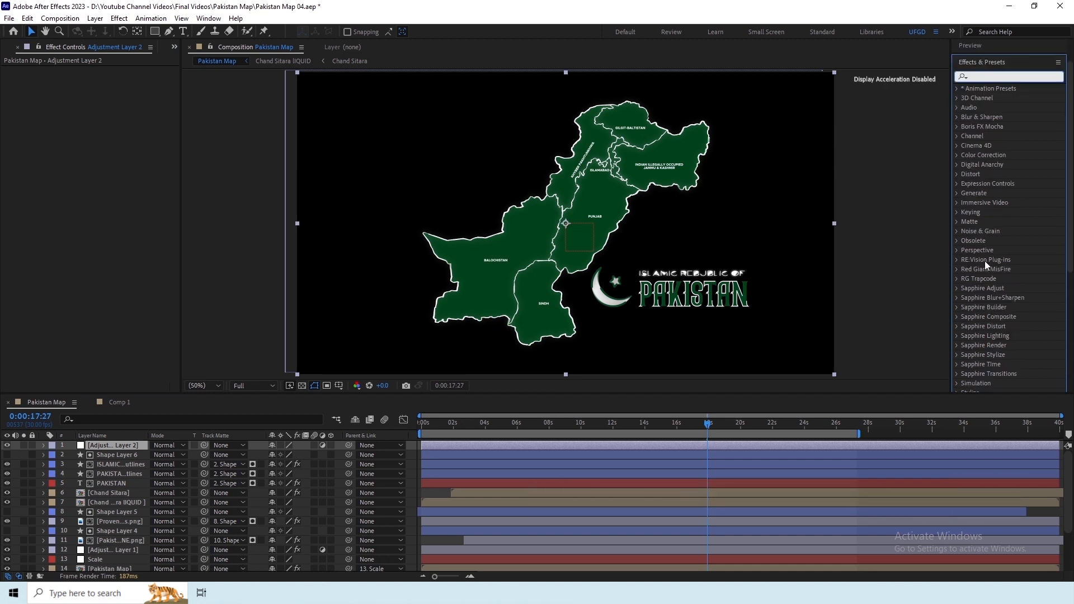
pyautogui.doubleClick(989, 278)
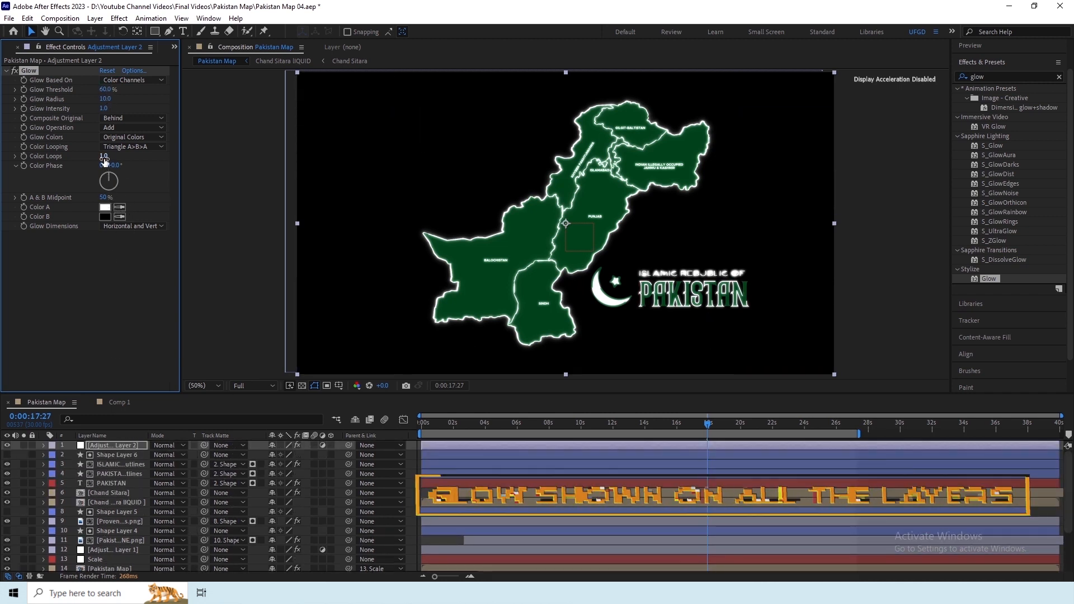
# Step: Try out the adjustment layer's Glow settings, with the threshold at 0% and 100%, the radius up to 1000 and a stronger intensity
pyautogui.moveTo(105, 89); pyautogui.dragTo(0, 100)
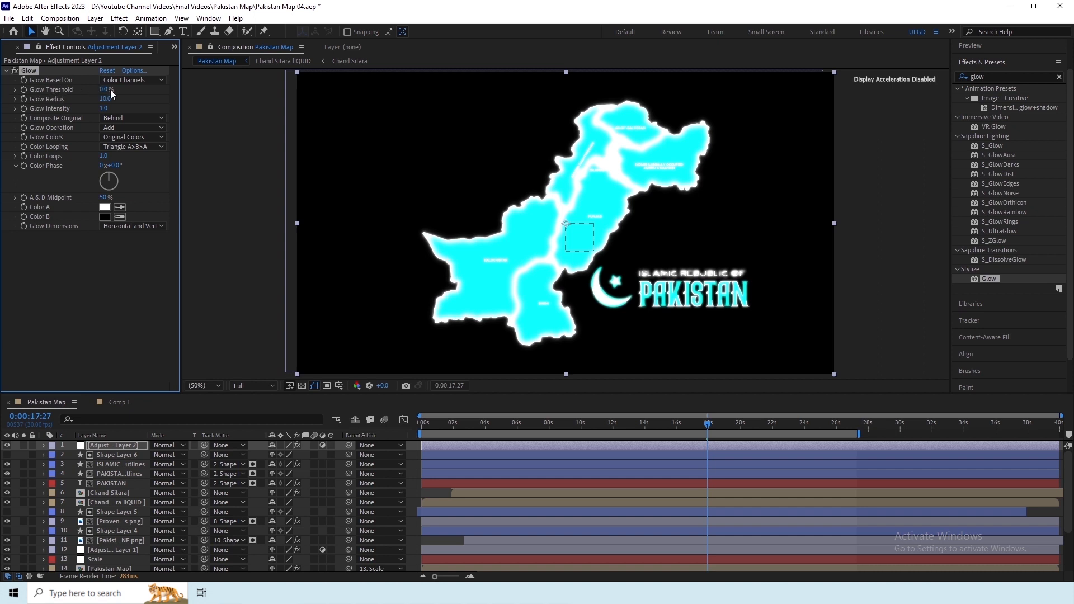
pyautogui.moveTo(142, 90); pyautogui.dragTo(457, 84)
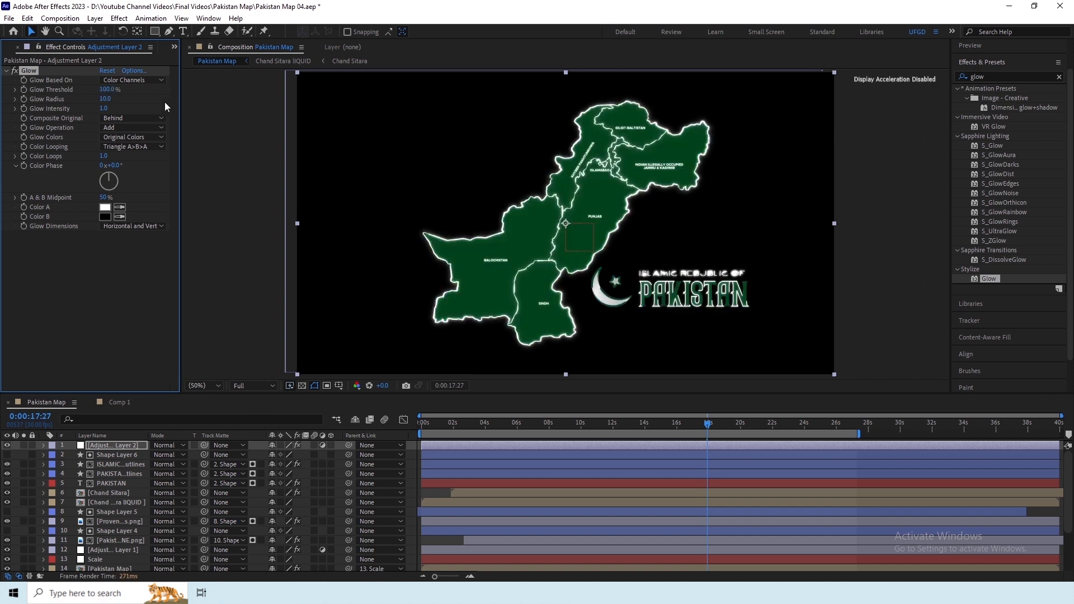
pyautogui.moveTo(112, 96); pyautogui.dragTo(3, 90)
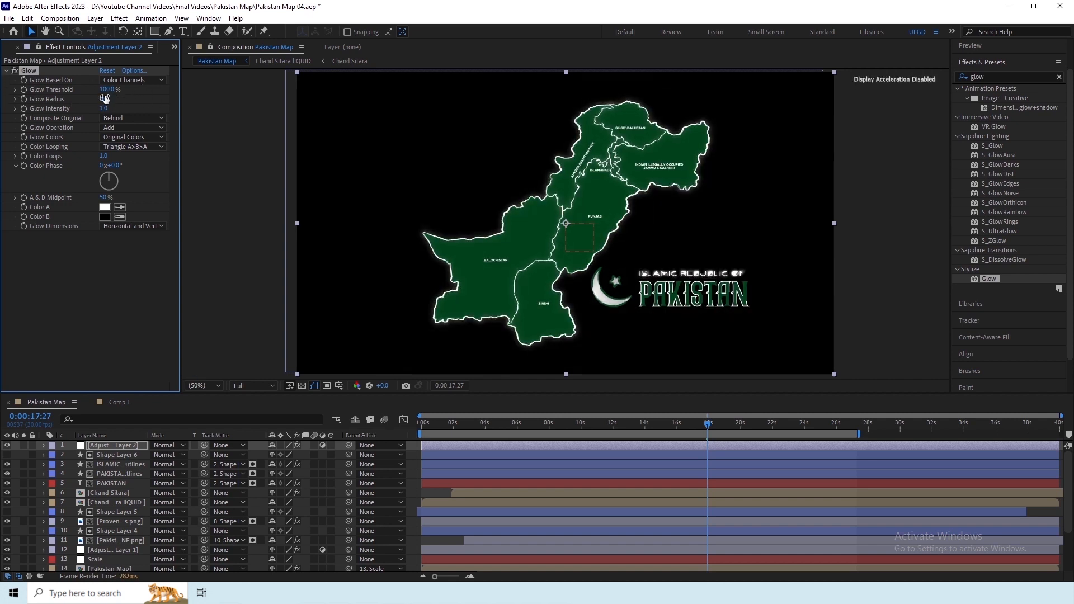
pyautogui.moveTo(103, 99); pyautogui.dragTo(916, 105)
pyautogui.moveTo(104, 108); pyautogui.dragTo(662, 112)
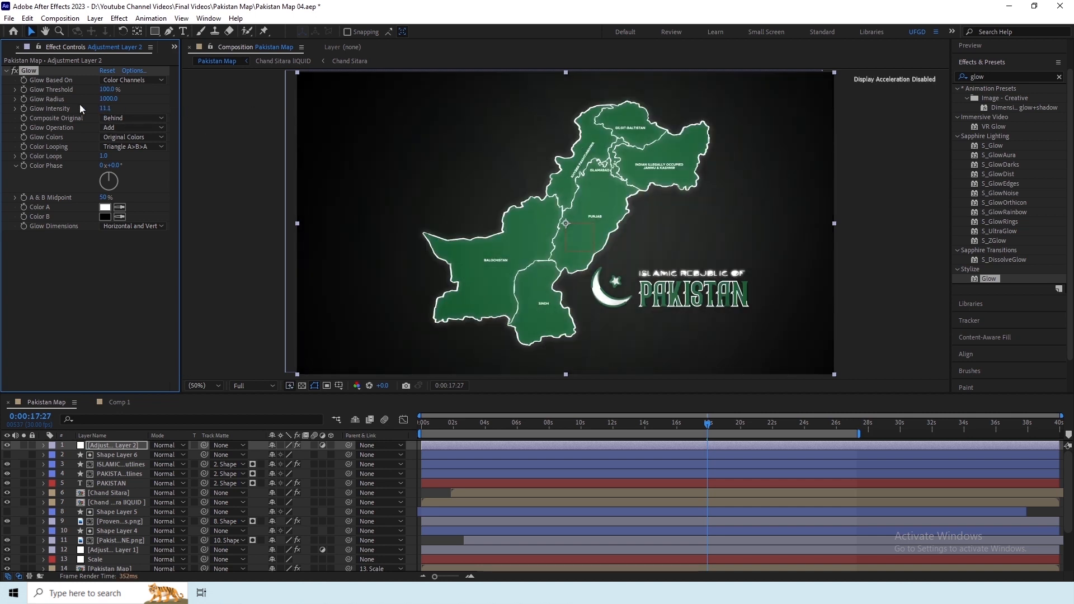
pyautogui.moveTo(106, 110); pyautogui.dragTo(384, 512)
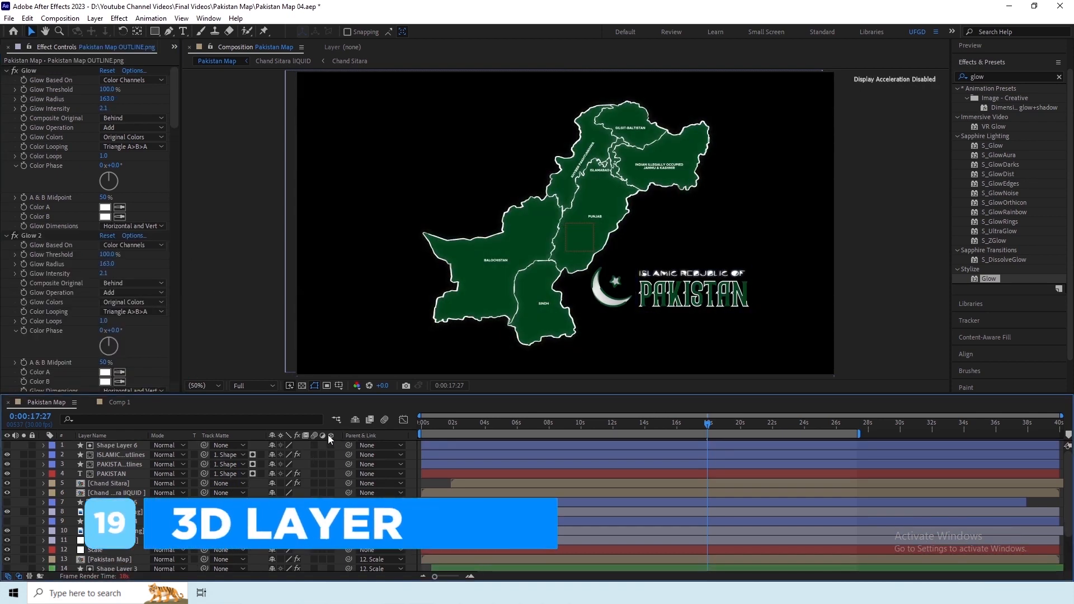
# Step: Make Shape Layer 6 a 3D layer and go through the composition's 3D view options
pyautogui.click(331, 446)
pyautogui.click(808, 381)
pyautogui.click(883, 384)
pyautogui.click(882, 385)
pyautogui.click(925, 385)
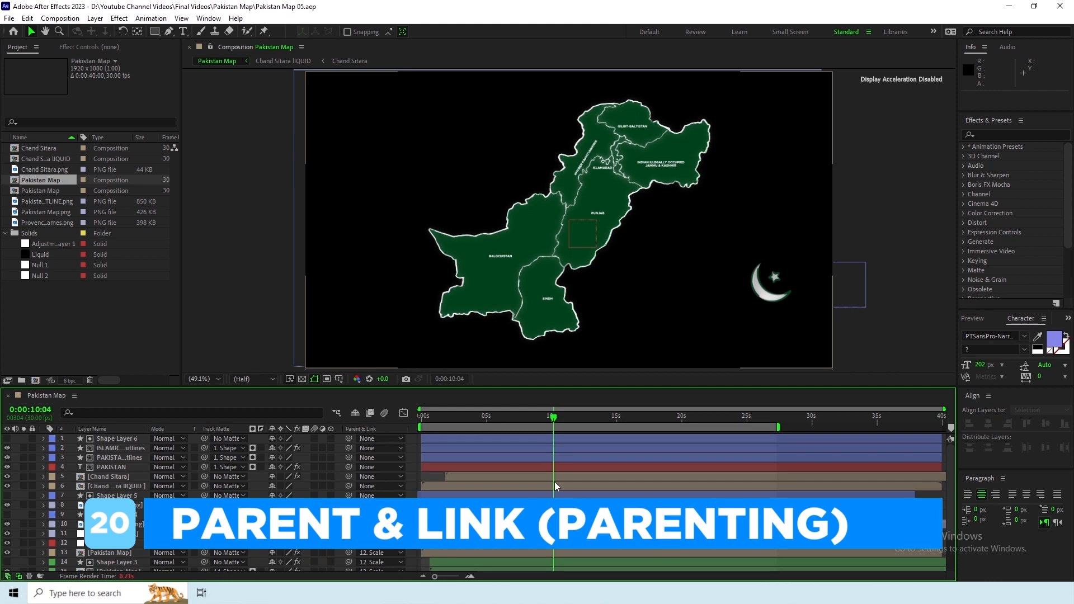
# Step: Create a 1920x1080, 29.97 fps, 30-second composition, draw a white rectangle left of its centre and show its Scale property
pyautogui.click(35, 381)
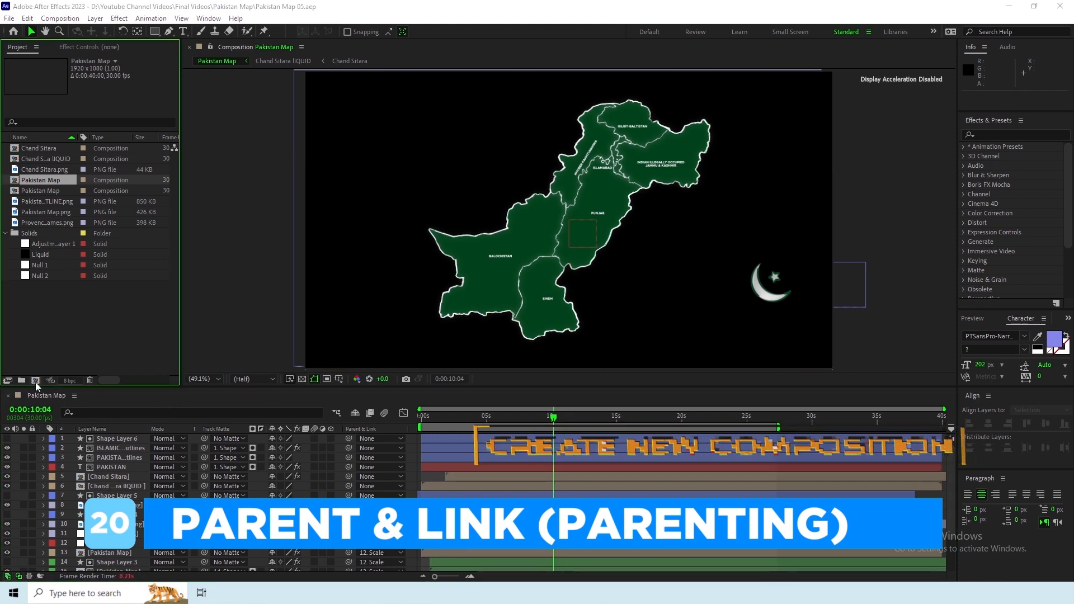
pyautogui.click(607, 427)
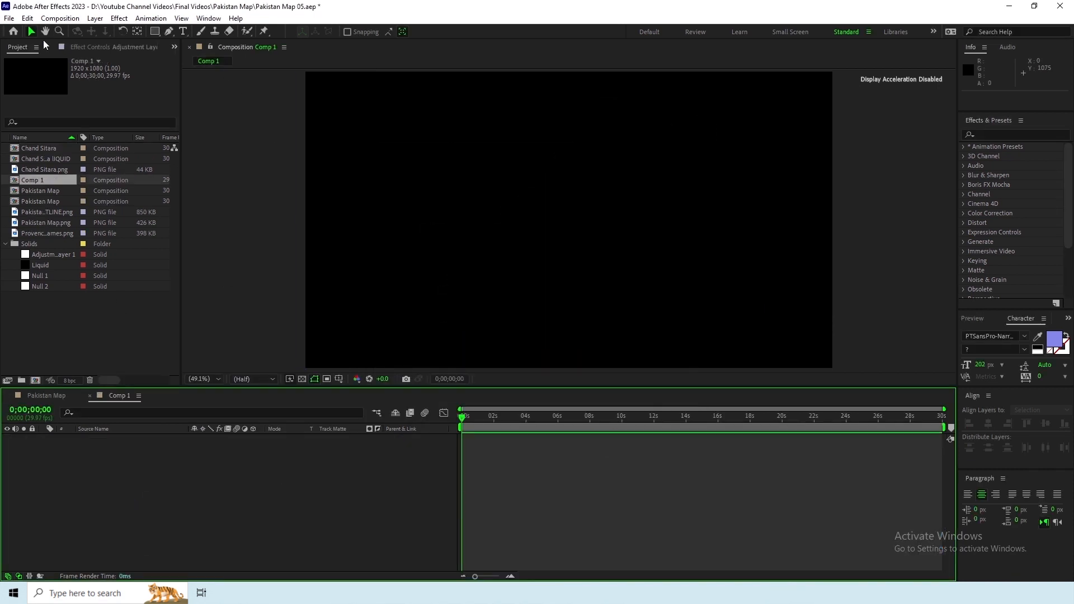
pyautogui.click(155, 31)
pyautogui.moveTo(383, 175)
pyautogui.mouseDown()
pyautogui.moveTo(568, 220)
pyautogui.moveTo(571, 265)
pyautogui.mouseUp()
pyautogui.click(119, 440)
pyautogui.press('s')
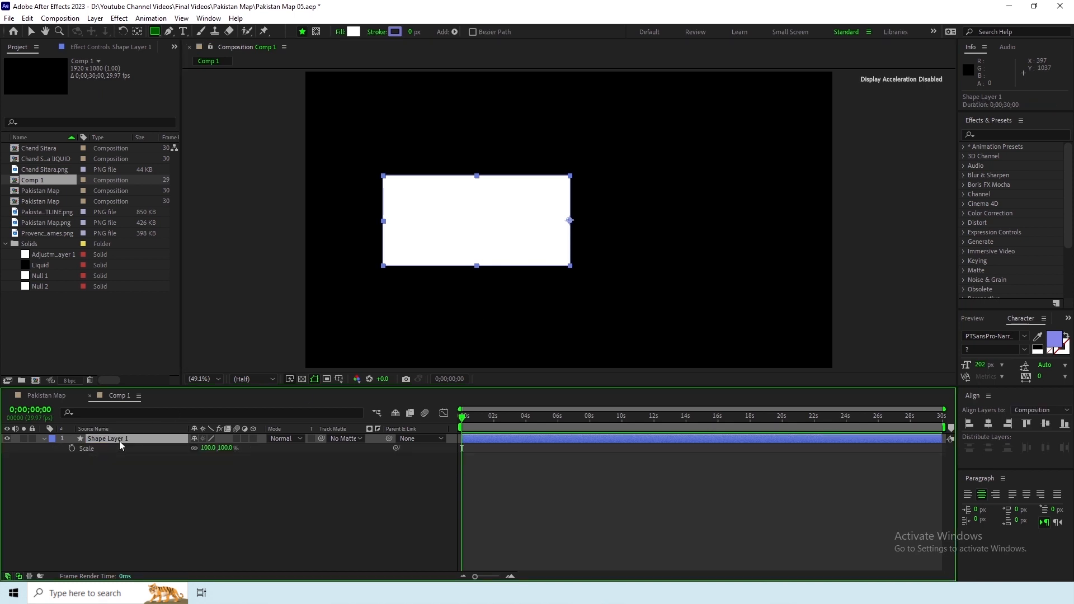
# Step: Add Chand Sitara.png as a layer above Shape Layer 1 and set its scale to 25%
pyautogui.click(58, 169)
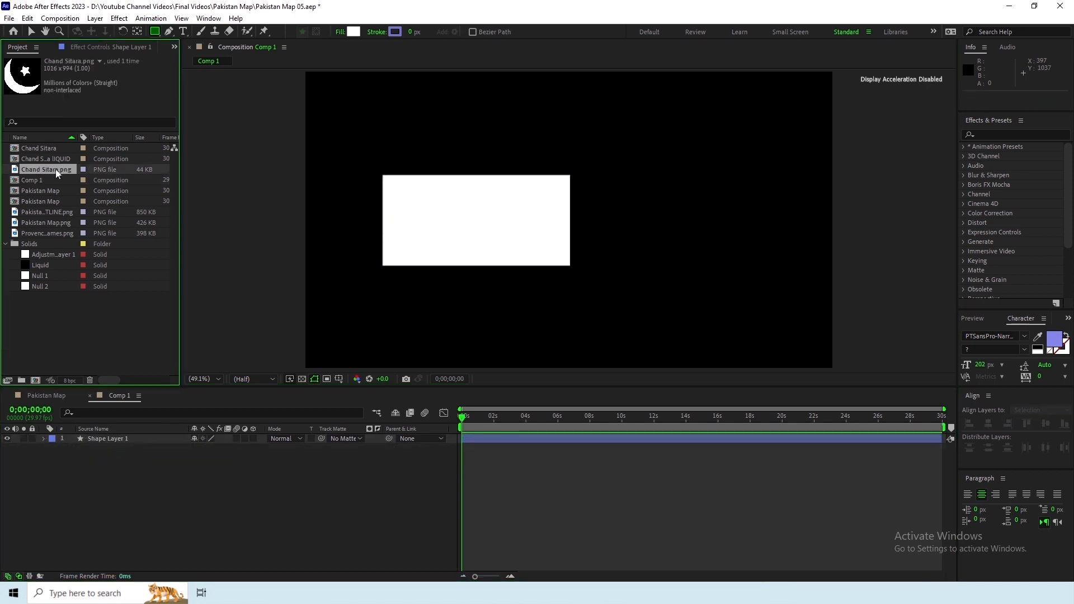
pyautogui.moveTo(56, 171); pyautogui.dragTo(119, 439)
pyautogui.press('s')
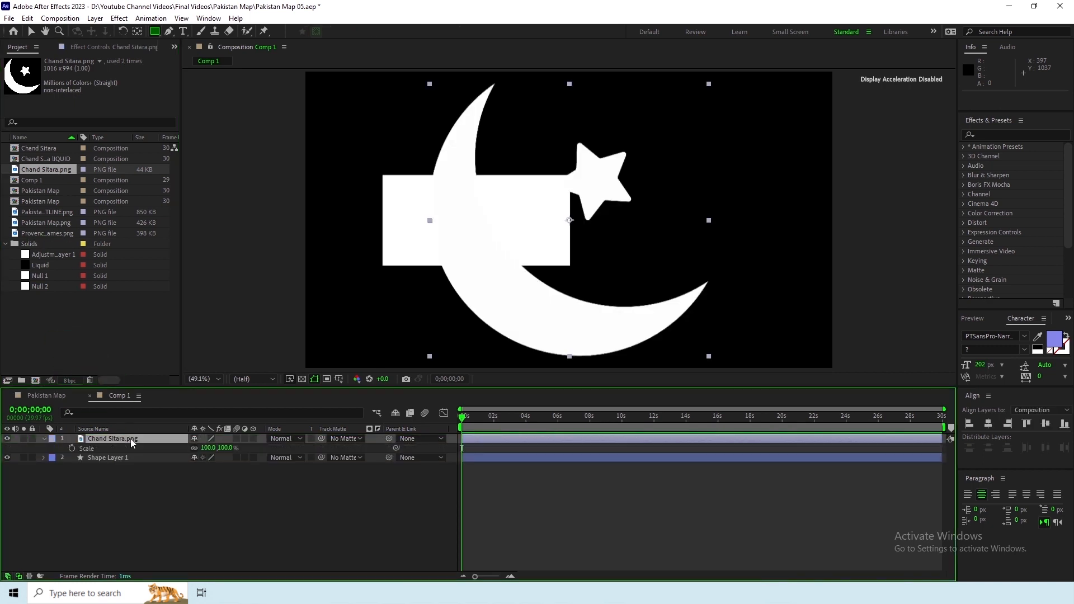
pyautogui.click(221, 449)
pyautogui.write('5')
pyautogui.press('Return')
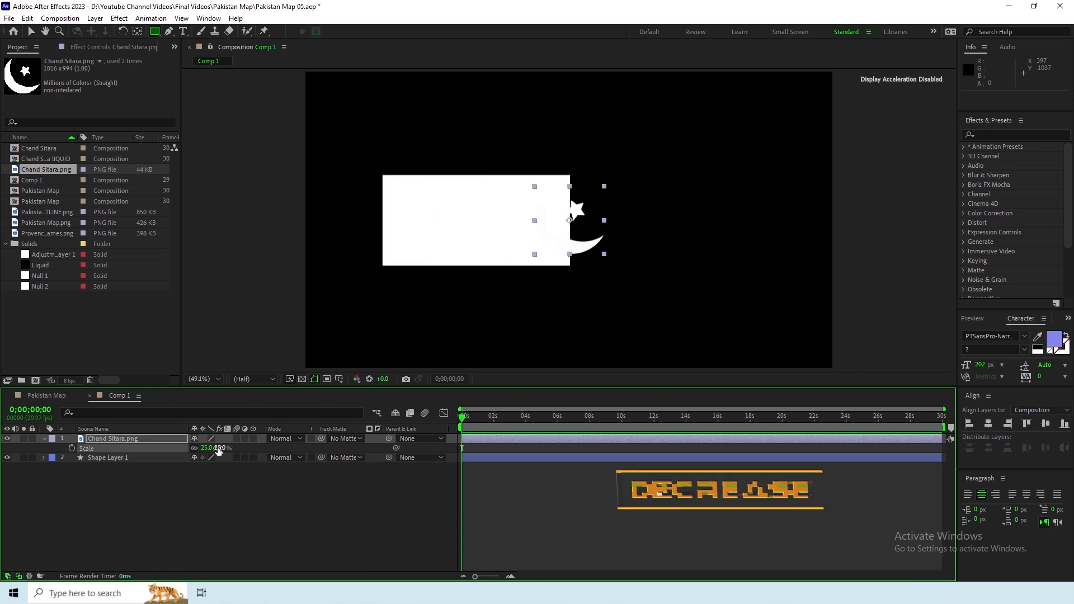
# Step: Move the Chand Sitara.png layer to X position 1227 and apply the Fill effect to it
pyautogui.press('s')
pyautogui.press('p')
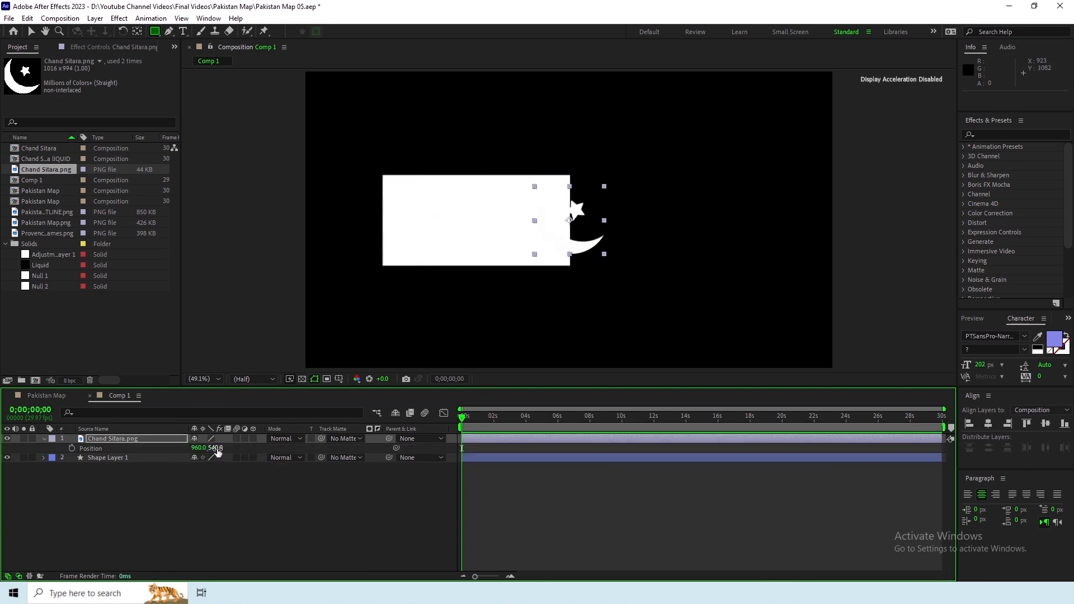
pyautogui.moveTo(208, 448); pyautogui.dragTo(320, 447)
pyautogui.click(1004, 135)
pyautogui.write('fill')
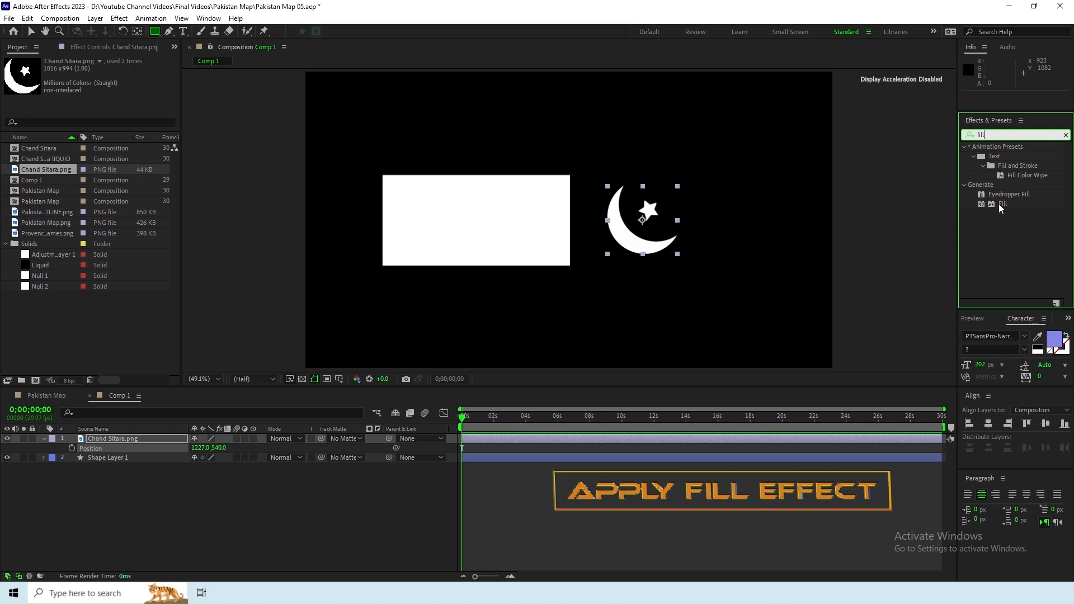
pyautogui.doubleClick(1003, 203)
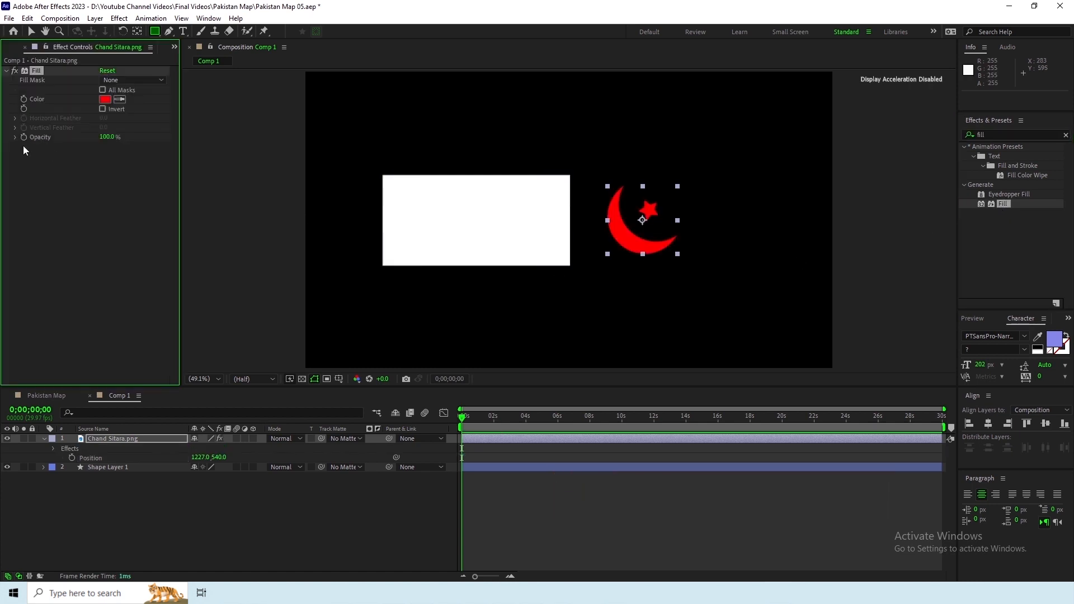
# Step: Set the Fill effect's colour on the Chand Sitara.png layer to a dark green
pyautogui.click(105, 99)
pyautogui.click(392, 417)
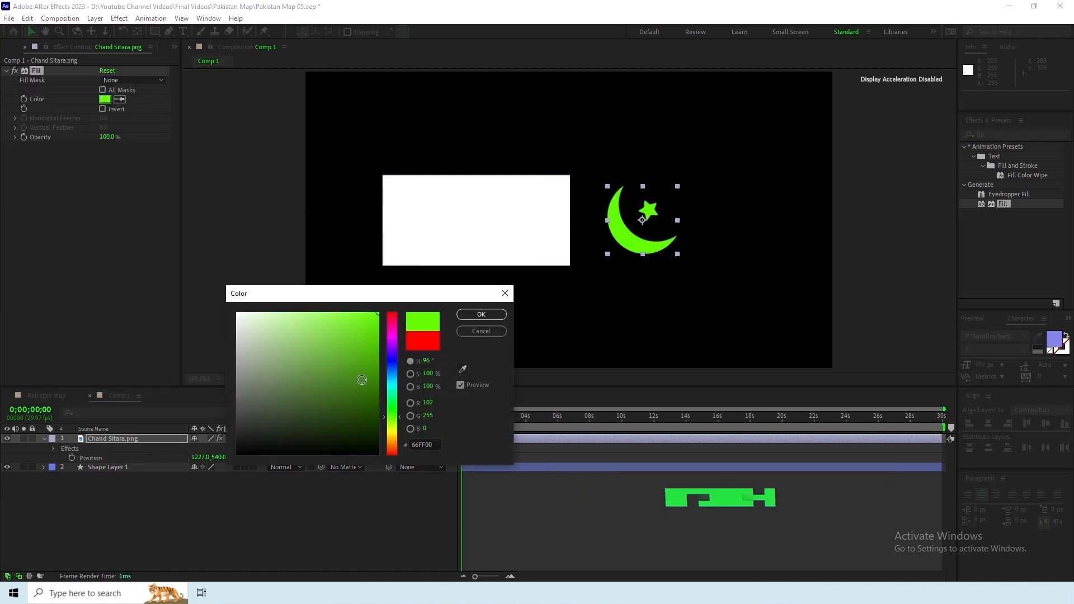
pyautogui.click(378, 411)
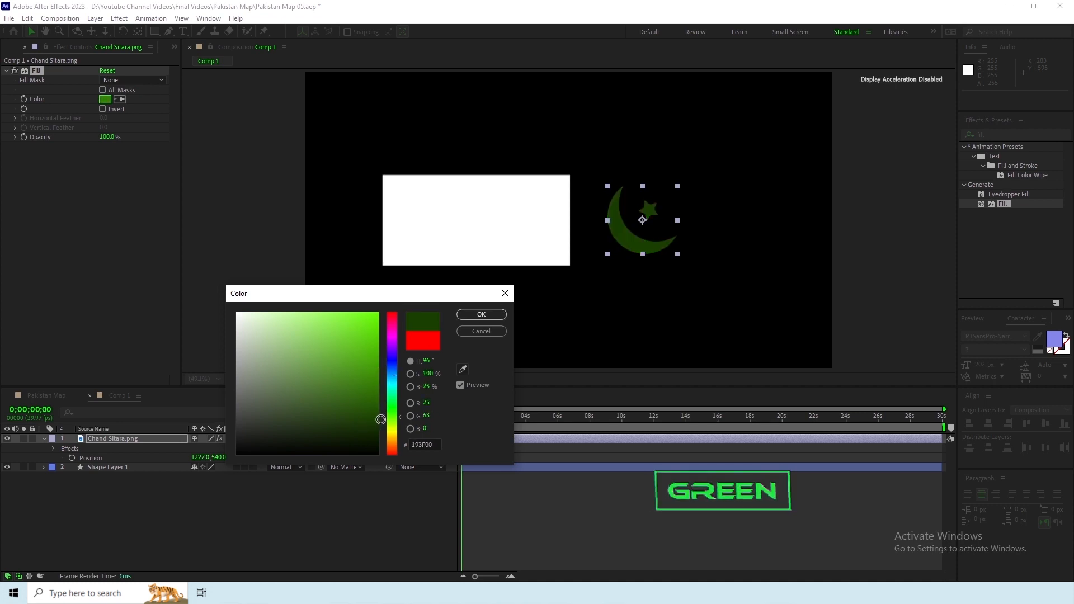
pyautogui.click(482, 314)
# Step: Move the Chand Sitara.png layer onto the white rectangle at X position 615
pyautogui.moveTo(201, 457); pyautogui.dragTo(84, 456)
pyautogui.moveTo(199, 459); pyautogui.dragTo(170, 458)
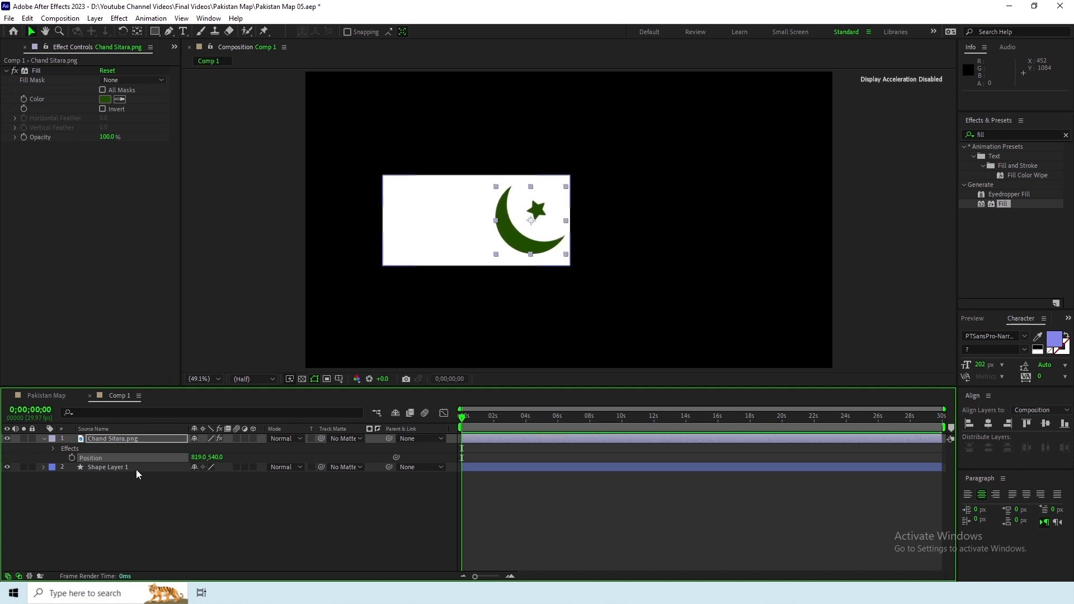
pyautogui.moveTo(197, 457); pyautogui.dragTo(79, 459)
pyautogui.keyDown('shift'); pyautogui.click(107, 468); pyautogui.keyUp('shift')
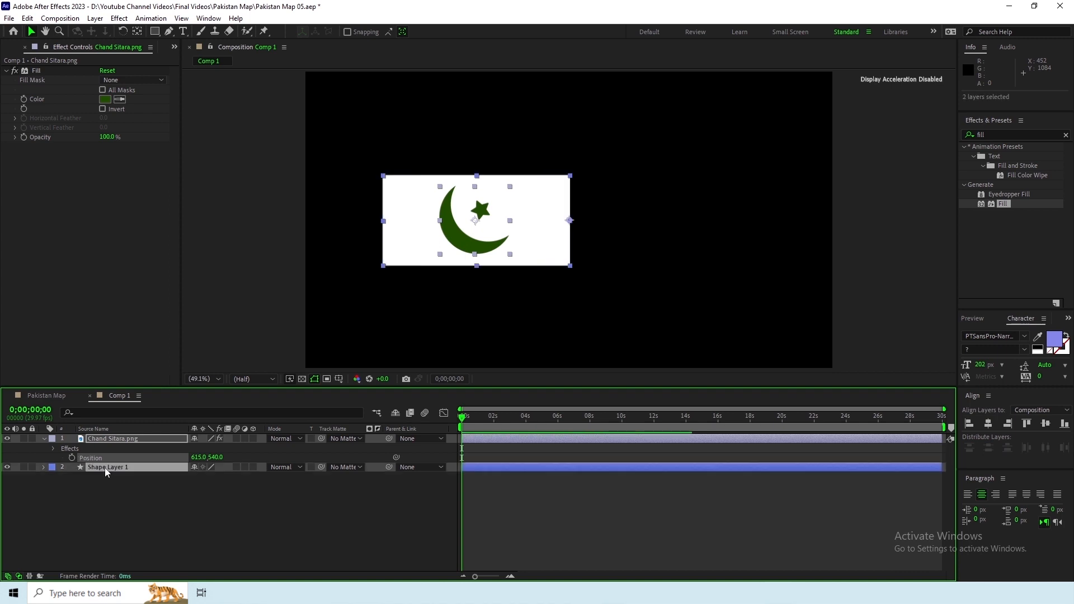
pyautogui.click(284, 489)
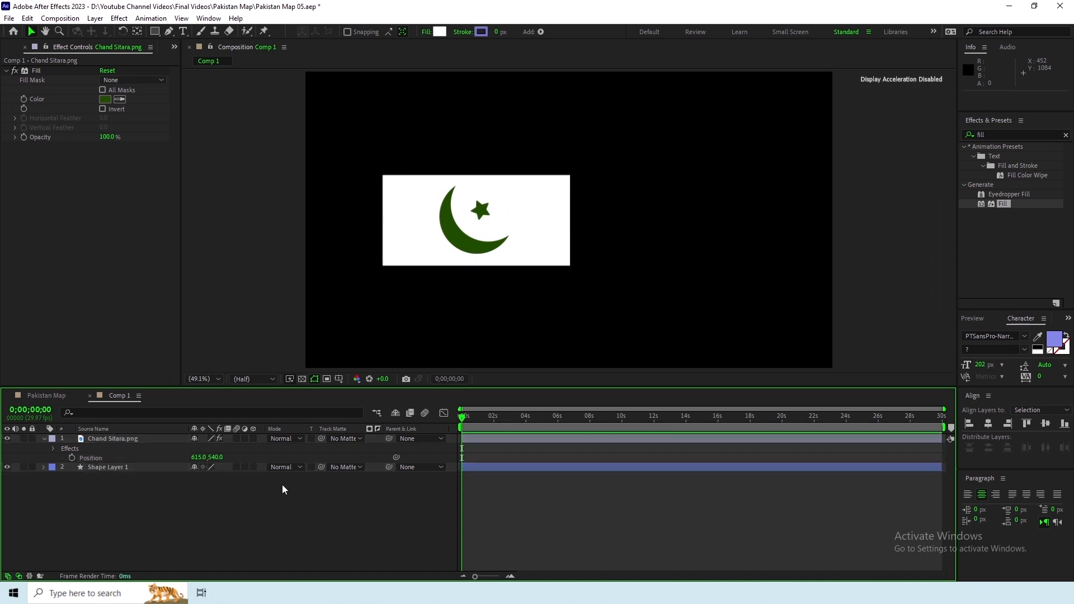
# Step: Parent the Chand Sitara.png layer to Shape Layer 1 and test the link by changing Shape Layer 1's Position and Scale
pyautogui.click(419, 441)
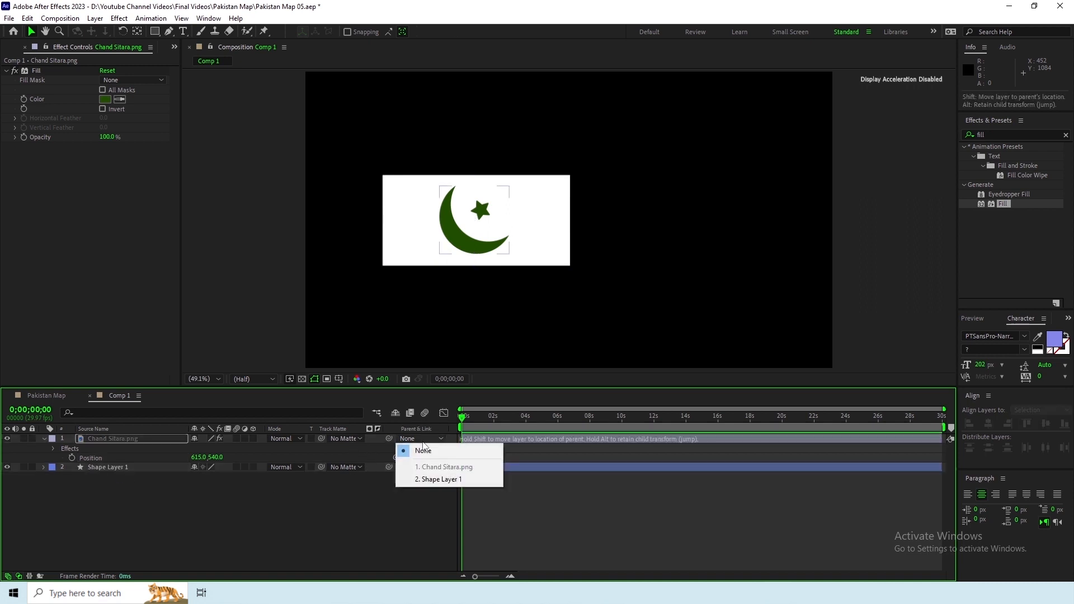
pyautogui.click(429, 479)
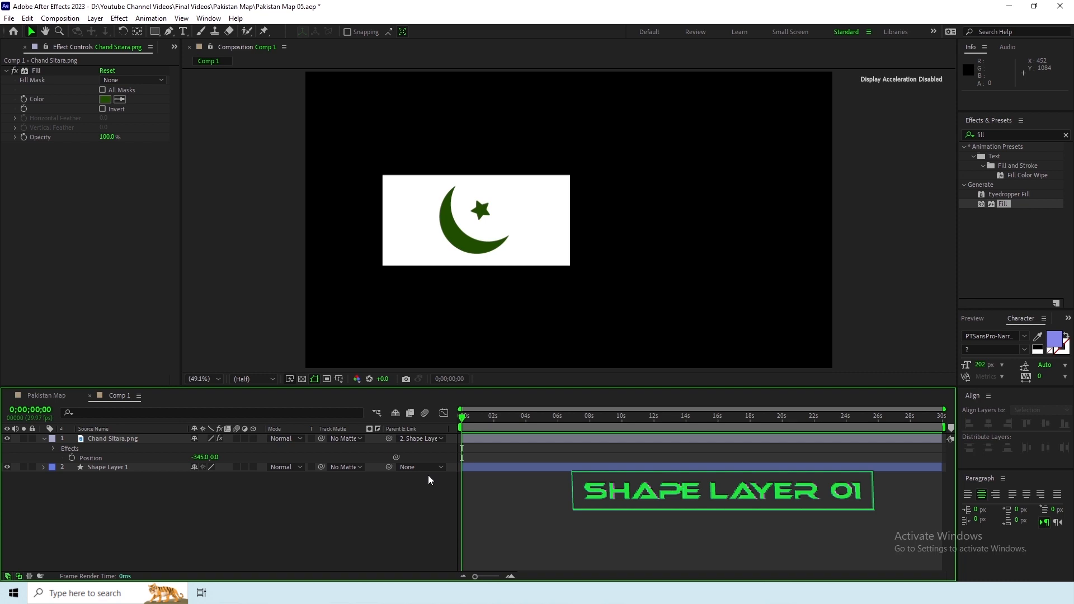
pyautogui.click(99, 470)
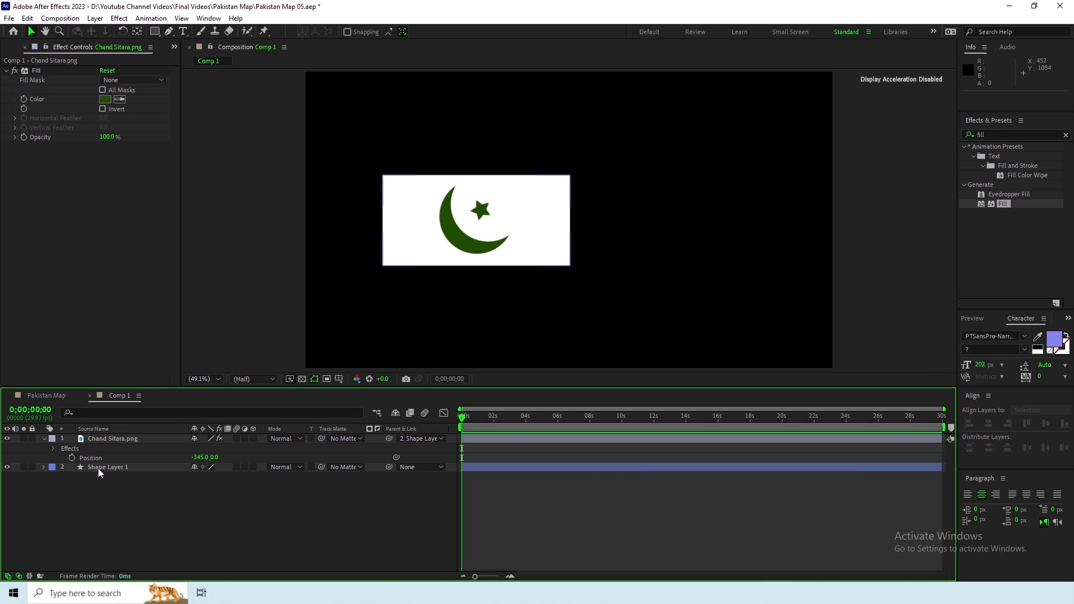
pyautogui.press('p')
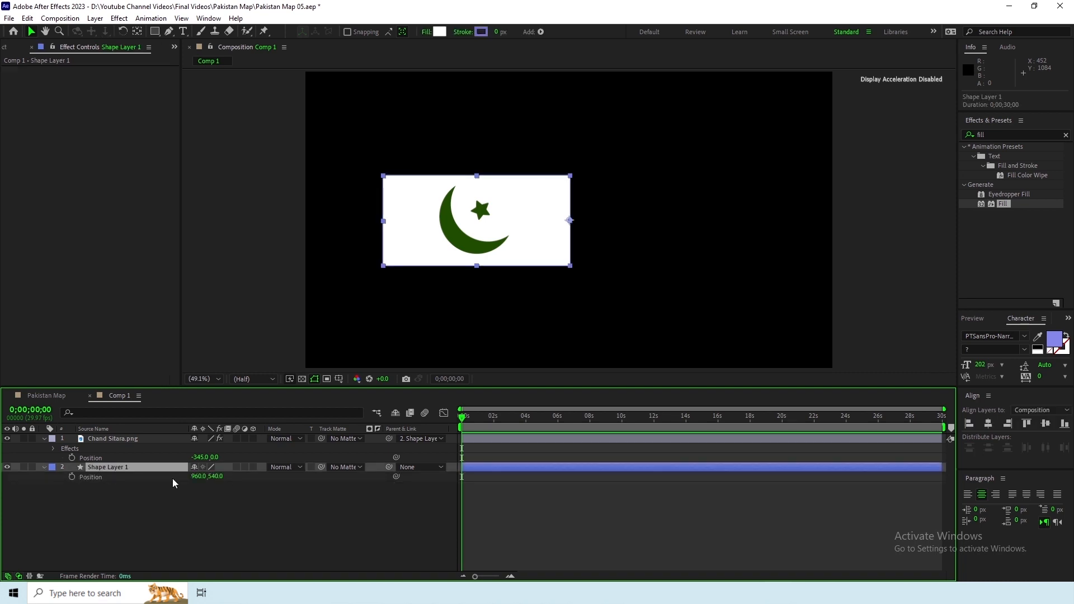
pyautogui.moveTo(198, 479); pyautogui.dragTo(121, 479)
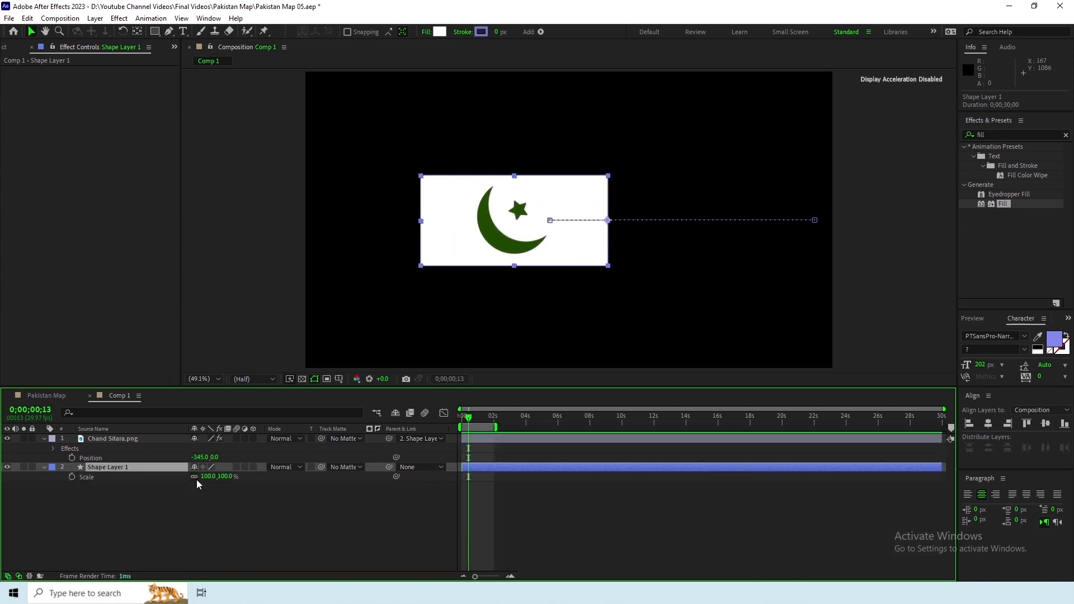
pyautogui.moveTo(204, 477)
pyautogui.mouseDown()
pyautogui.moveTo(187, 477)
pyautogui.moveTo(228, 476)
pyautogui.moveTo(185, 476)
pyautogui.moveTo(209, 467)
pyautogui.mouseUp()
pyautogui.click(319, 487)
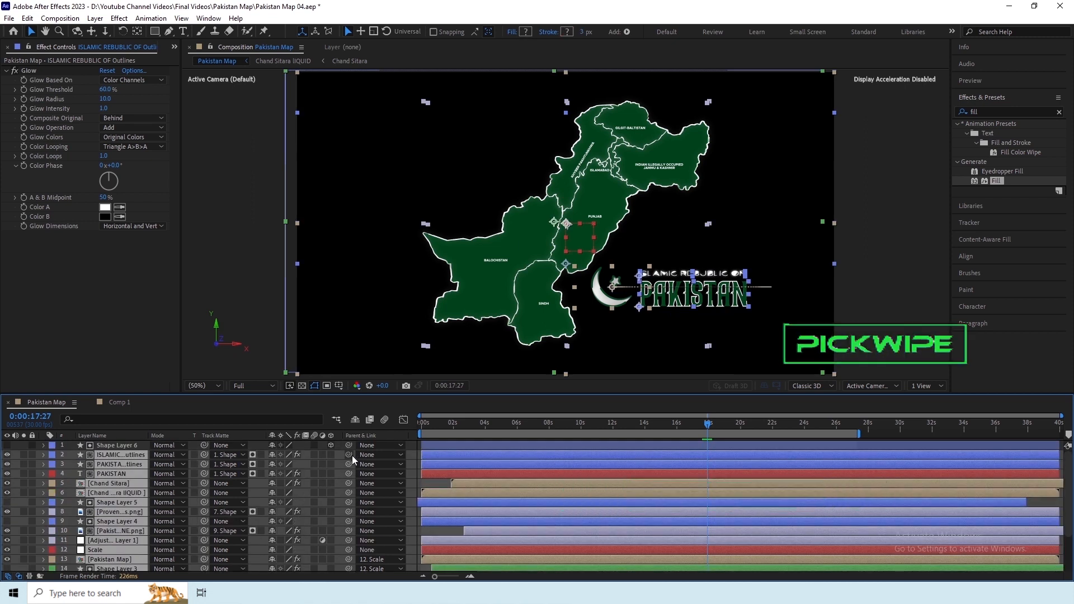
# Step: Try parenting the selected Pakistan Map layers to Shape Layer 6 with the pick whip and undo it
pyautogui.moveTo(351, 455); pyautogui.dragTo(124, 444)
pyautogui.hotkey('ctrl', 'z')
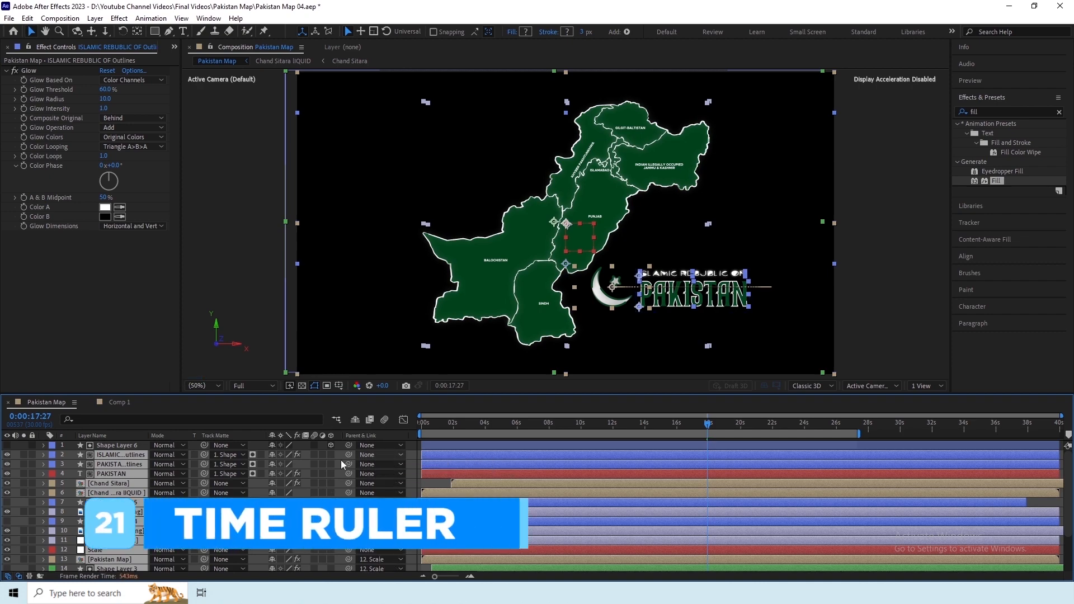
pyautogui.click(413, 467)
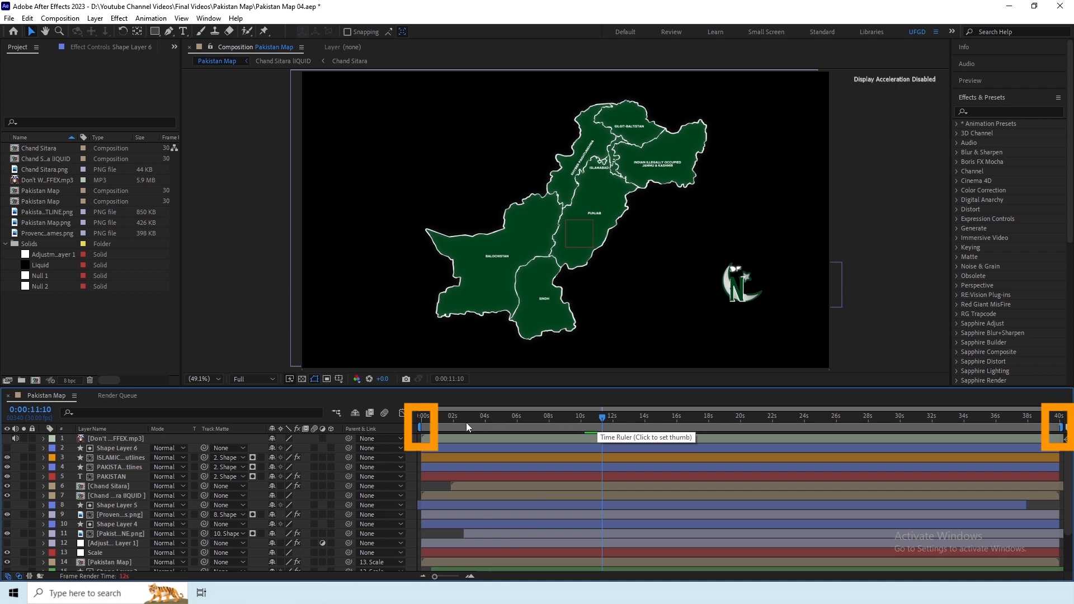
# Step: Set the Pakistan Map composition's work area to run from 0:00:03:29 to 0:00:11:29
pyautogui.click(485, 421)
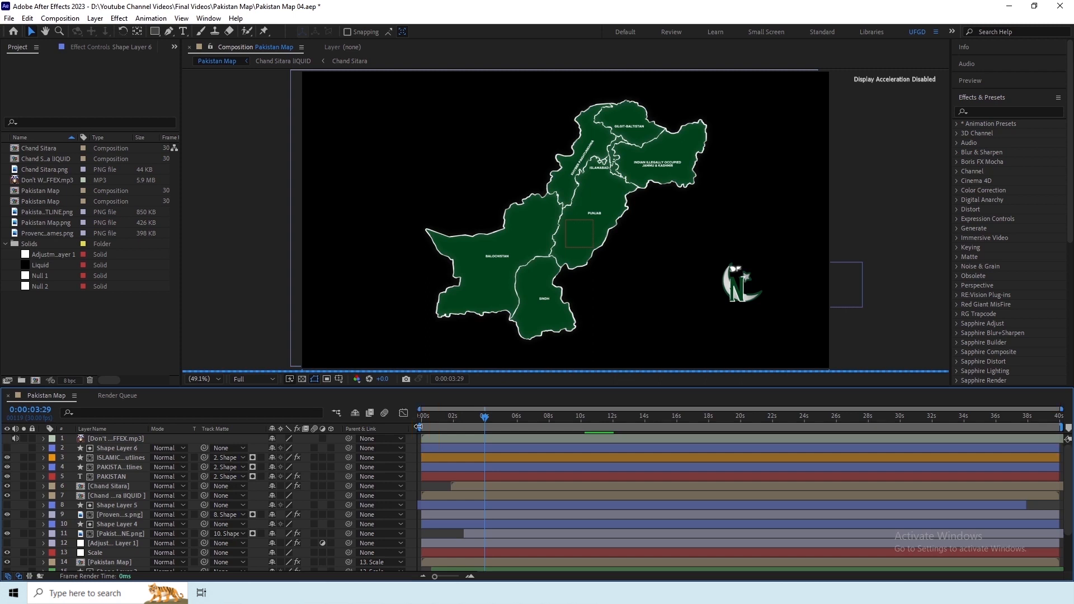
pyautogui.moveTo(418, 426); pyautogui.dragTo(483, 426)
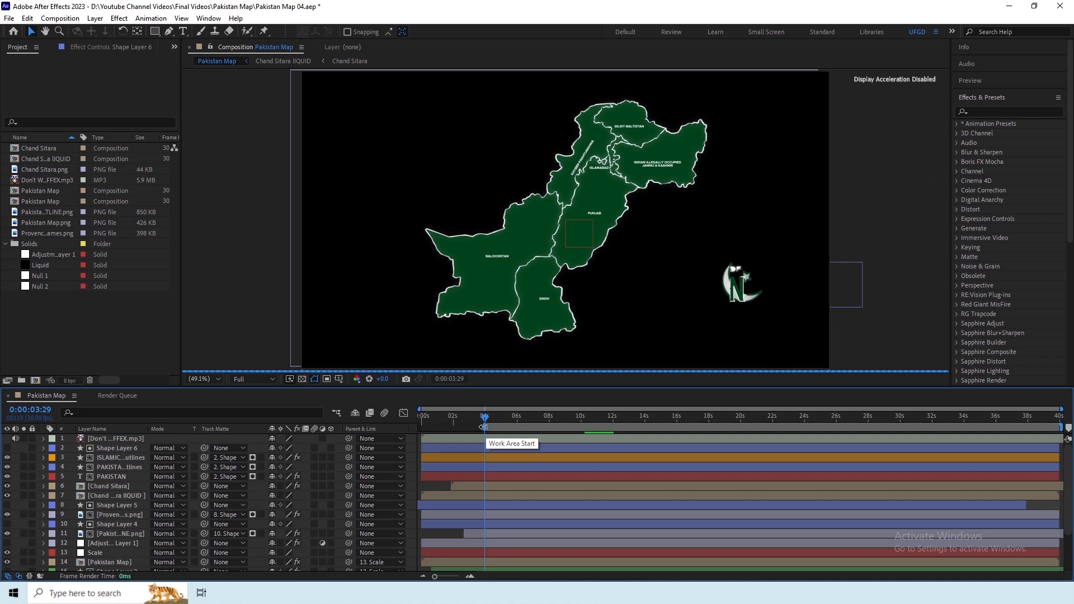
pyautogui.hotkey('ctrl', 'z')
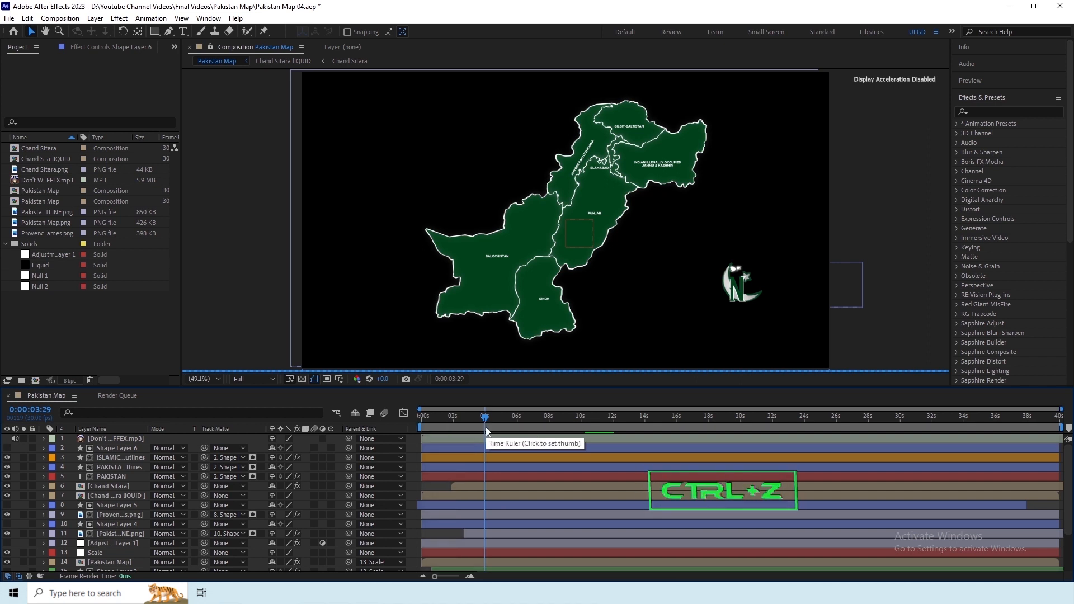
pyautogui.hotkey('ctrl', 'shift', 'z')
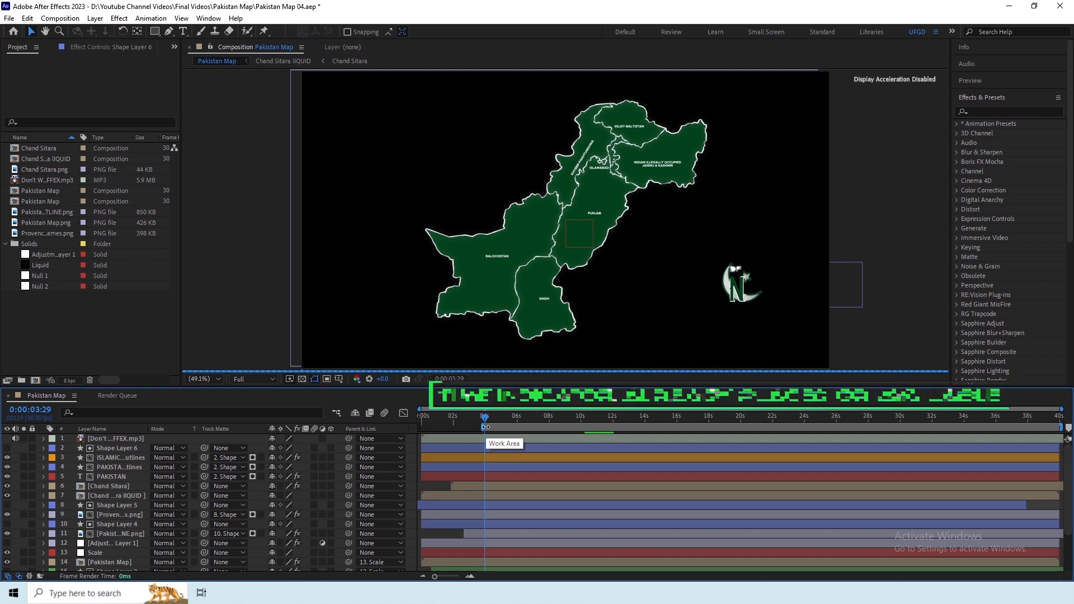
pyautogui.click(613, 418)
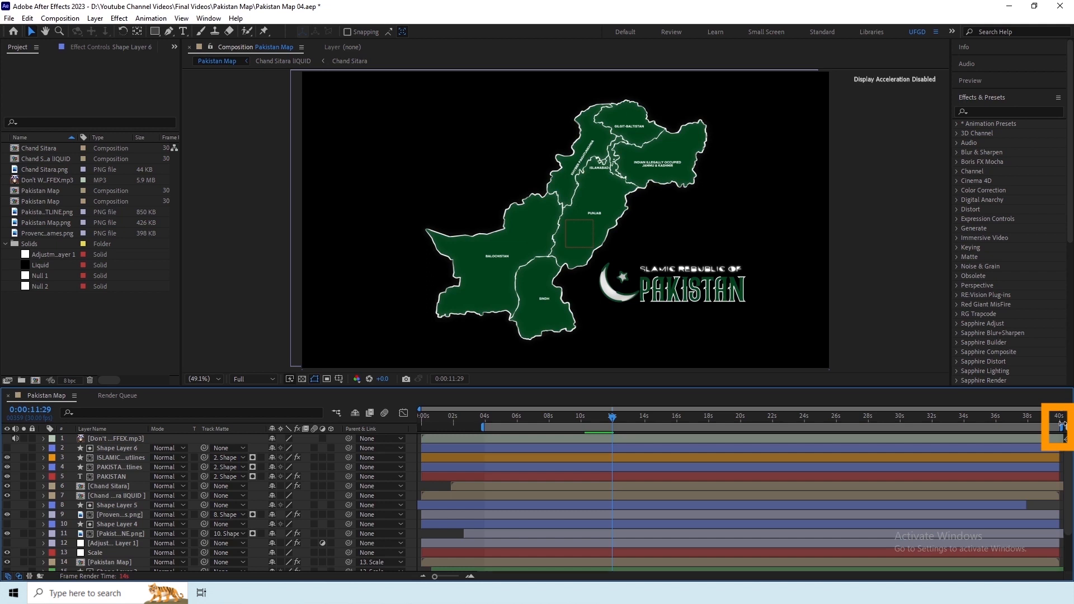
pyautogui.moveTo(1062, 425); pyautogui.dragTo(616, 427)
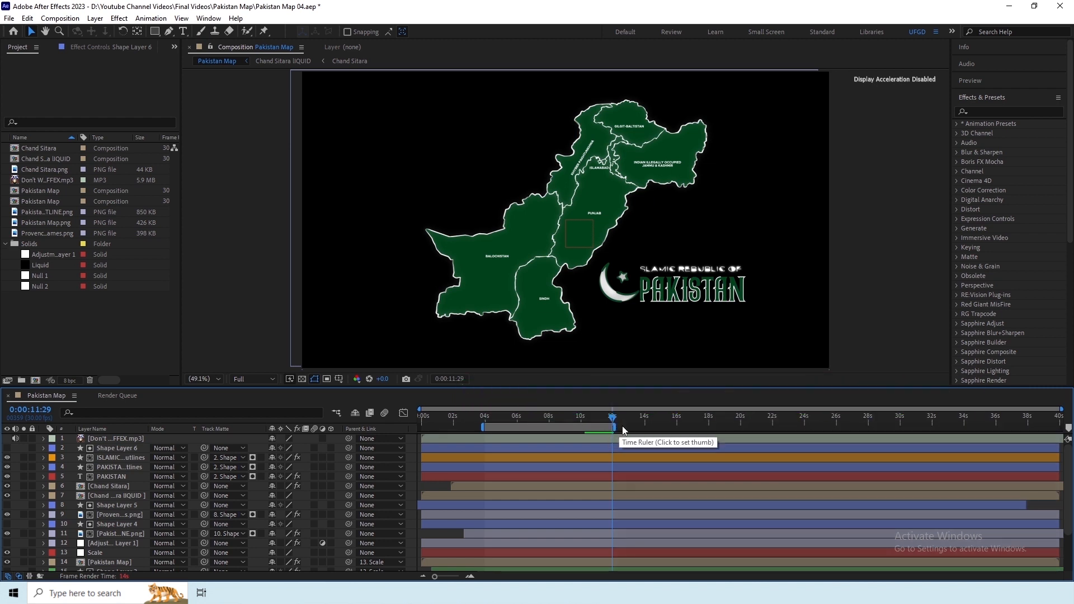
# Step: Move the current time to 0:00:09:15 and select the timeline layers one after another down to the Scale layer
pyautogui.click(533, 442)
pyautogui.click(530, 465)
pyautogui.click(573, 416)
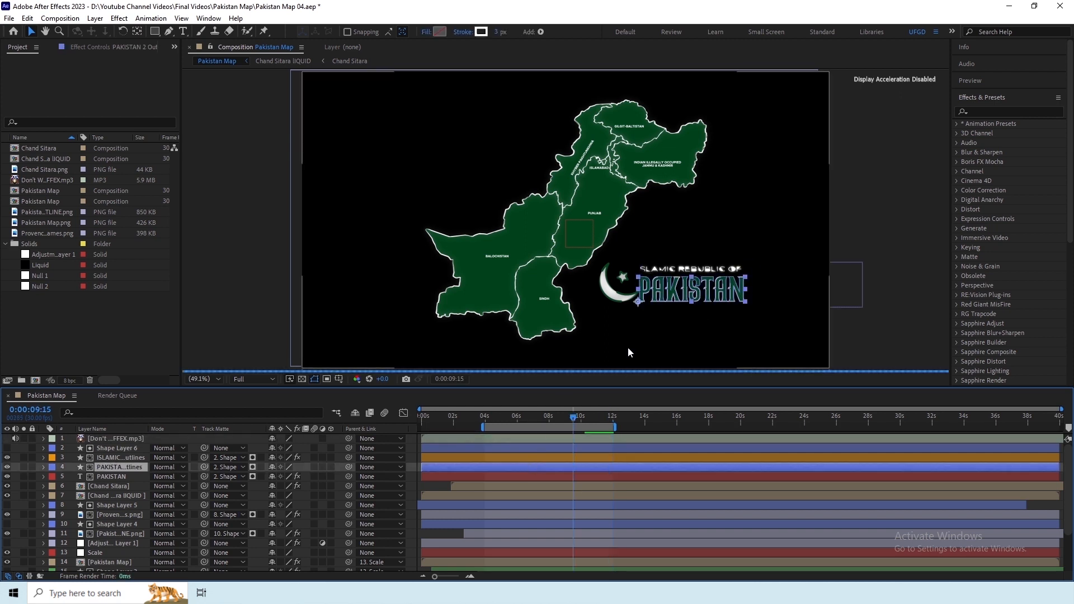
pyautogui.click(546, 480)
pyautogui.click(546, 486)
pyautogui.click(545, 492)
pyautogui.click(542, 516)
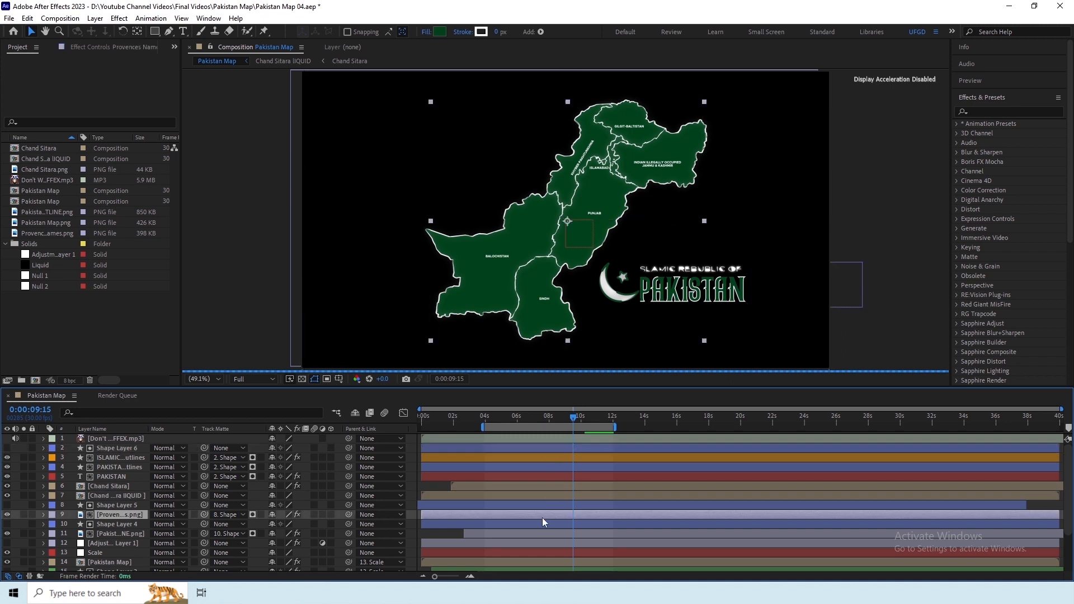
pyautogui.click(510, 524)
pyautogui.click(508, 536)
pyautogui.click(508, 542)
pyautogui.click(509, 554)
# Step: Move the current time through 0:00:11:15, select the upper layers down to Chand Sitara and step back four frames to 0:00:11:25
pyautogui.click(605, 417)
pyautogui.click(598, 438)
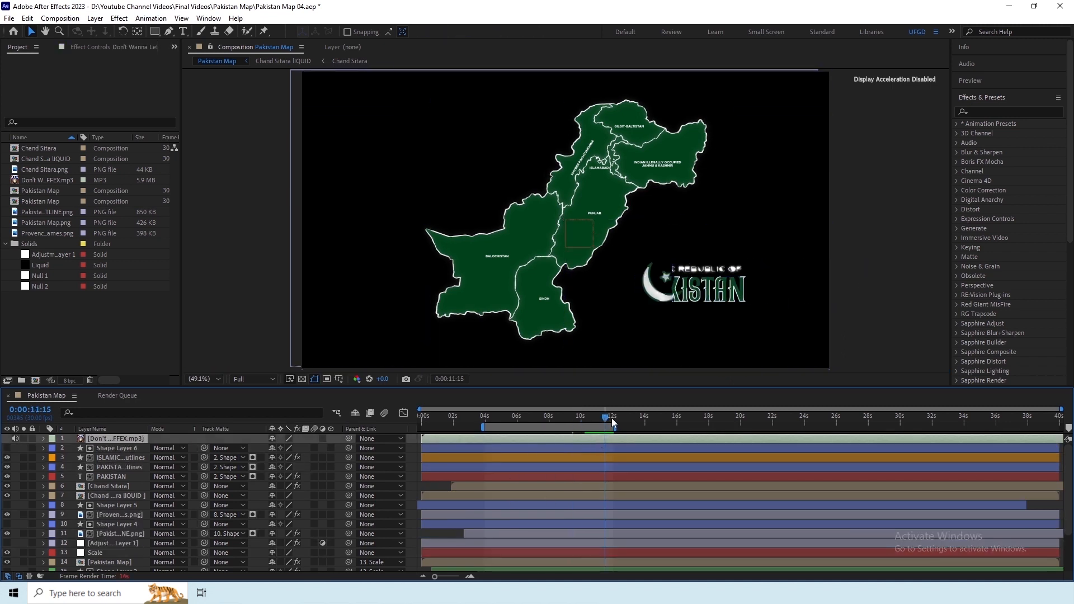
pyautogui.click(612, 423)
pyautogui.click(601, 448)
pyautogui.click(600, 458)
pyautogui.click(597, 468)
pyautogui.click(595, 477)
pyautogui.click(600, 486)
pyautogui.press('pageup')
pyautogui.press('pageup')
pyautogui.press('pageup')
pyautogui.press('pageup')
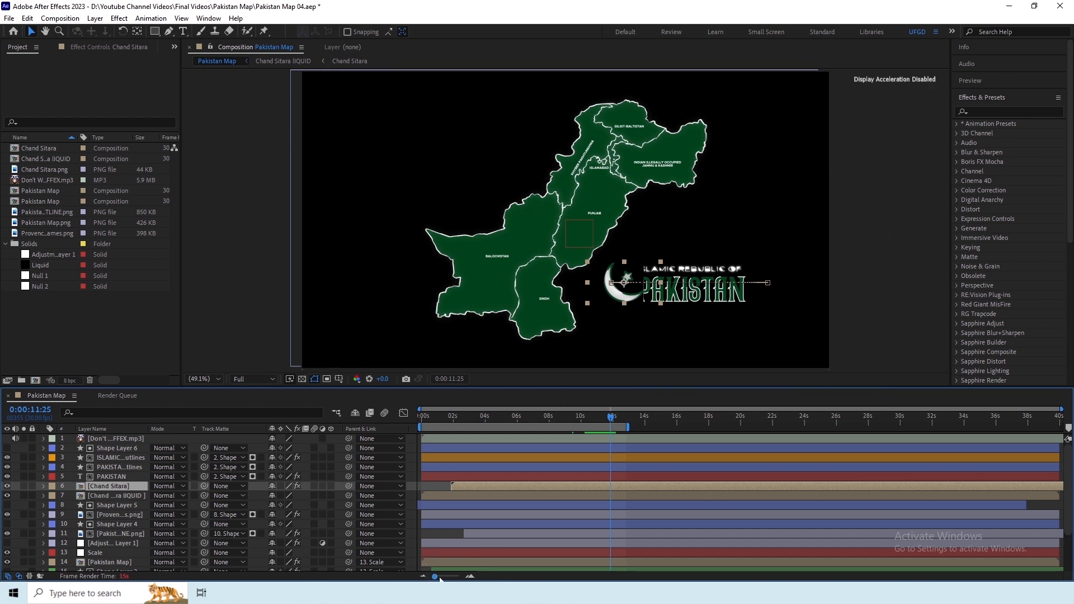
# Step: Zoom the timeline in and out with the zoom slider and time navigator, ending at frame level around the current time
pyautogui.moveTo(440, 579); pyautogui.dragTo(458, 579)
pyautogui.moveTo(649, 578)
pyautogui.mouseDown()
pyautogui.moveTo(627, 579)
pyautogui.moveTo(659, 579)
pyautogui.moveTo(619, 579)
pyautogui.moveTo(658, 579)
pyautogui.mouseUp()
pyautogui.moveTo(619, 409); pyautogui.dragTo(1061, 409)
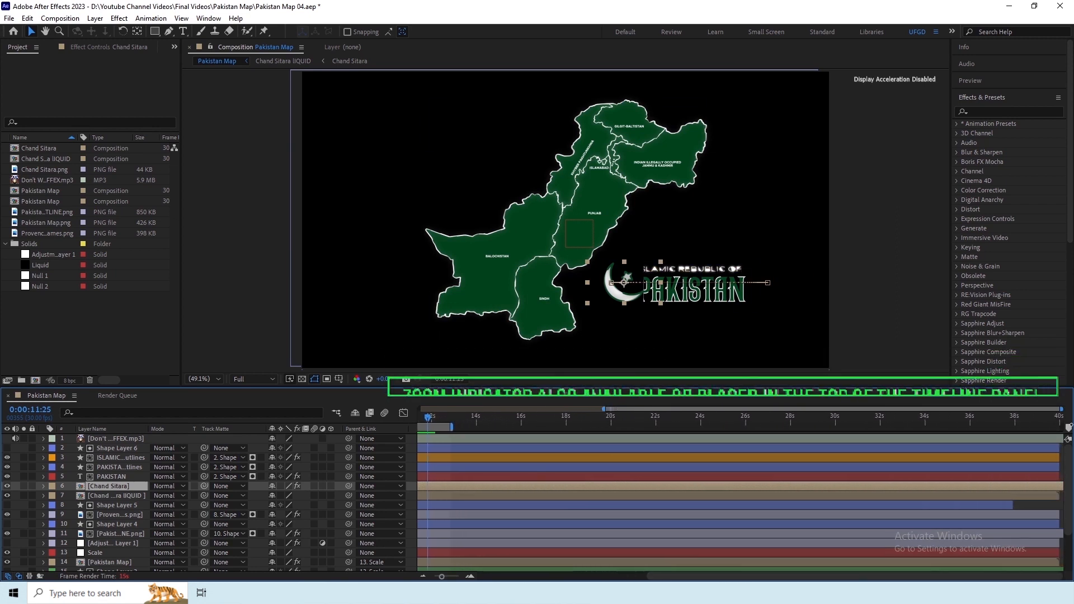
pyautogui.moveTo(605, 409); pyautogui.dragTo(358, 413)
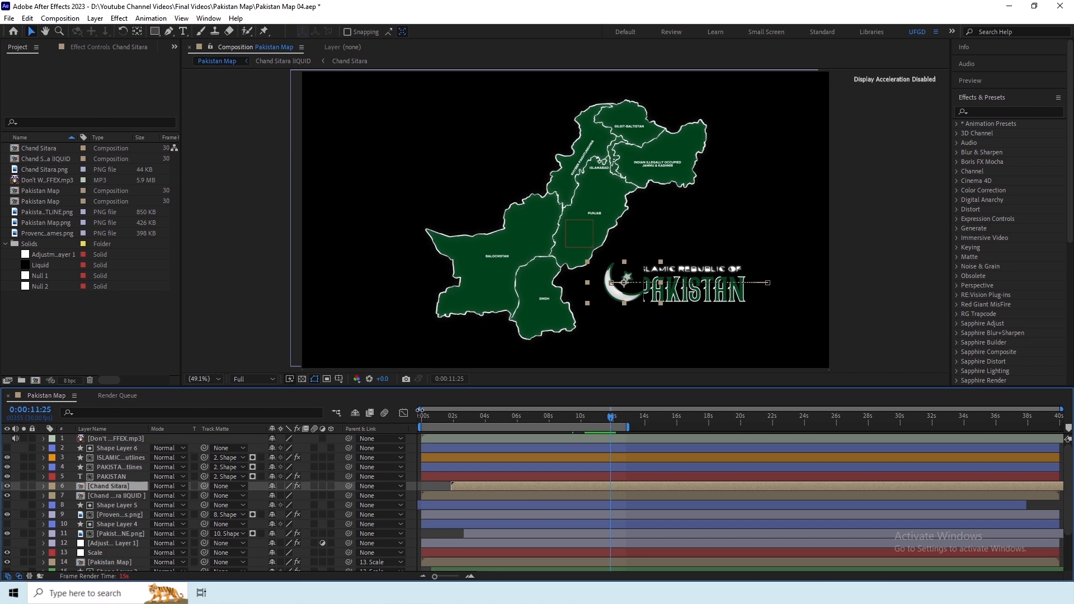
pyautogui.press(';')
pyautogui.moveTo(425, 388); pyautogui.dragTo(431, 579)
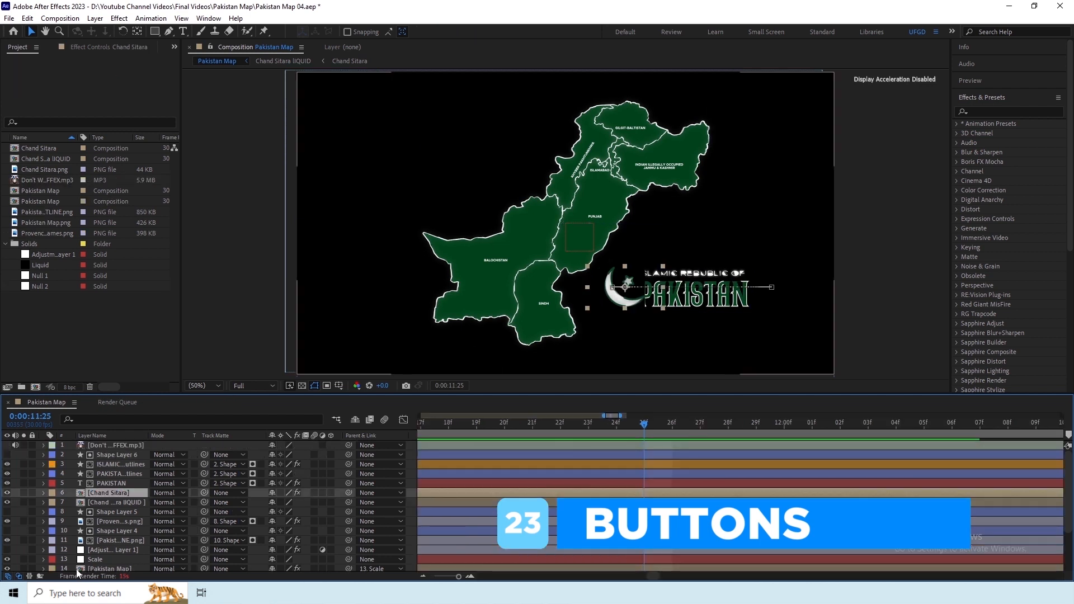
# Step: Hide and restore the layer switches and transfer controls panes, and show and hide the render time pane
pyautogui.click(9, 577)
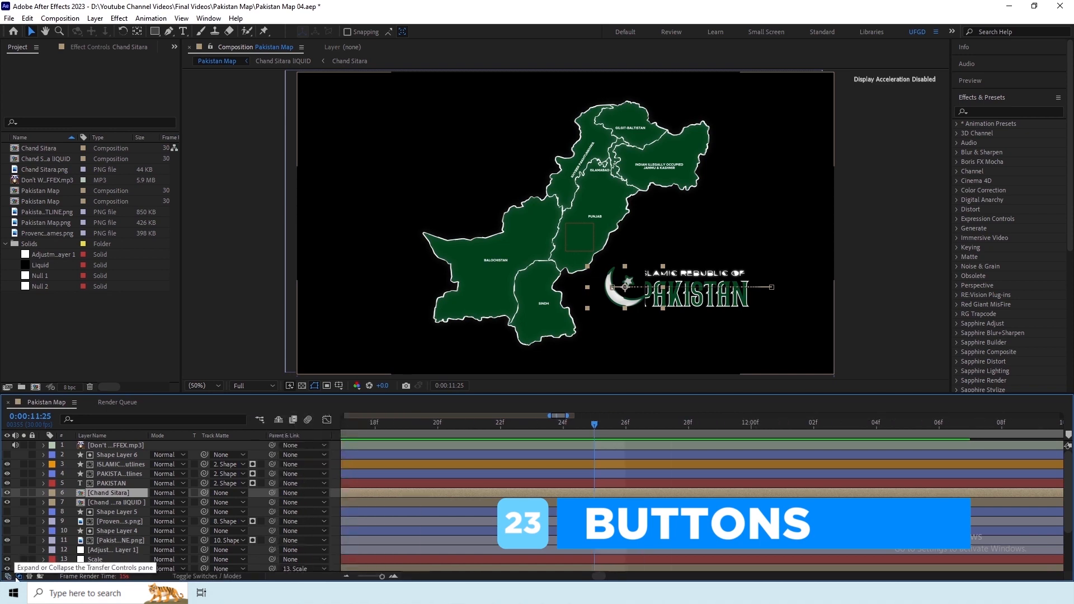
pyautogui.click(19, 577)
pyautogui.click(9, 577)
pyautogui.click(19, 577)
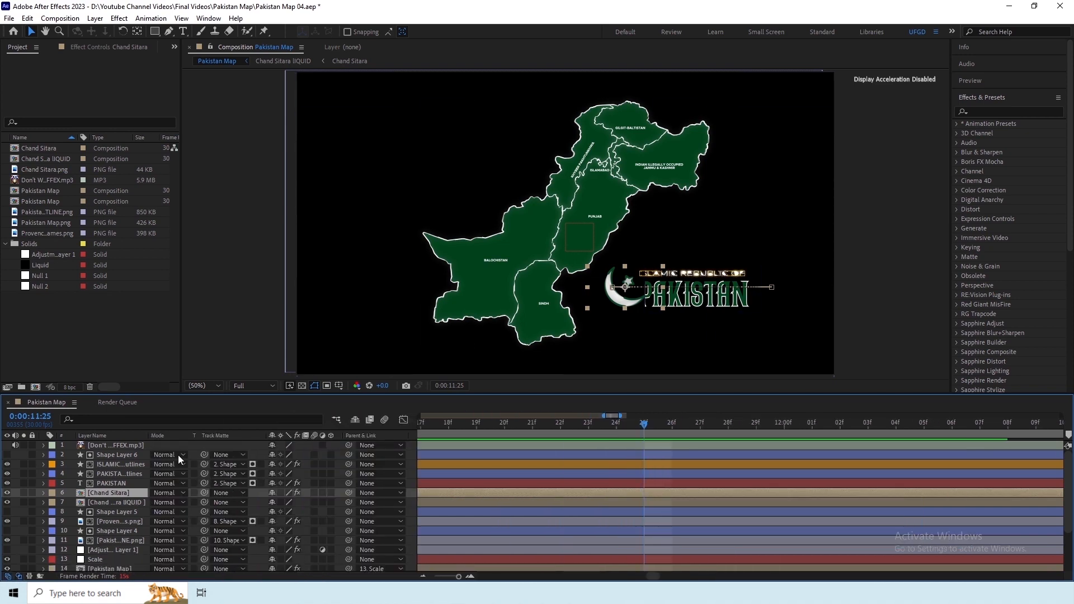
pyautogui.click(40, 576)
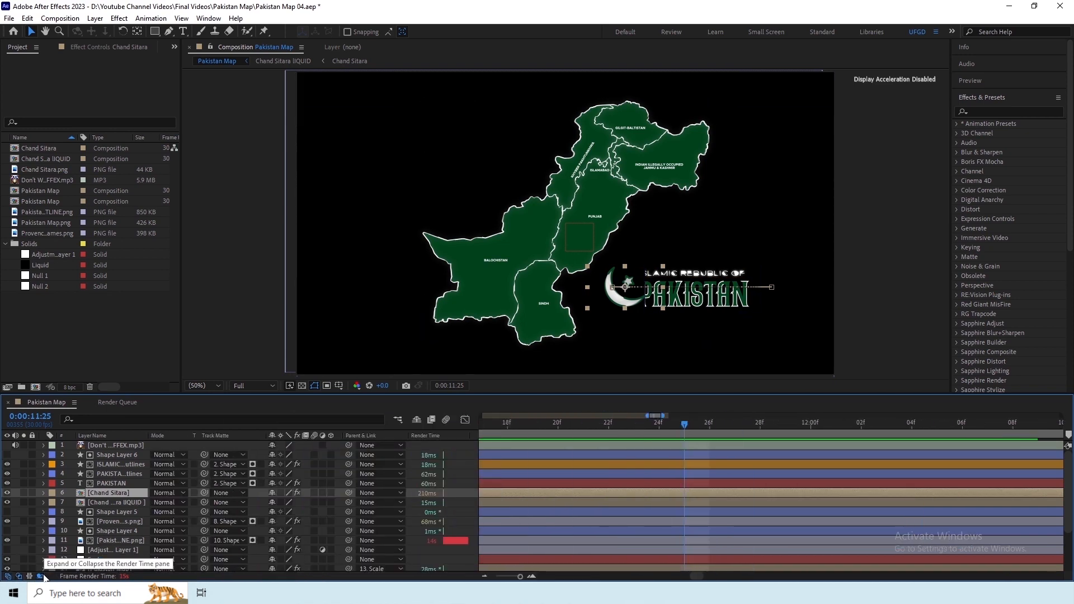
pyautogui.click(40, 577)
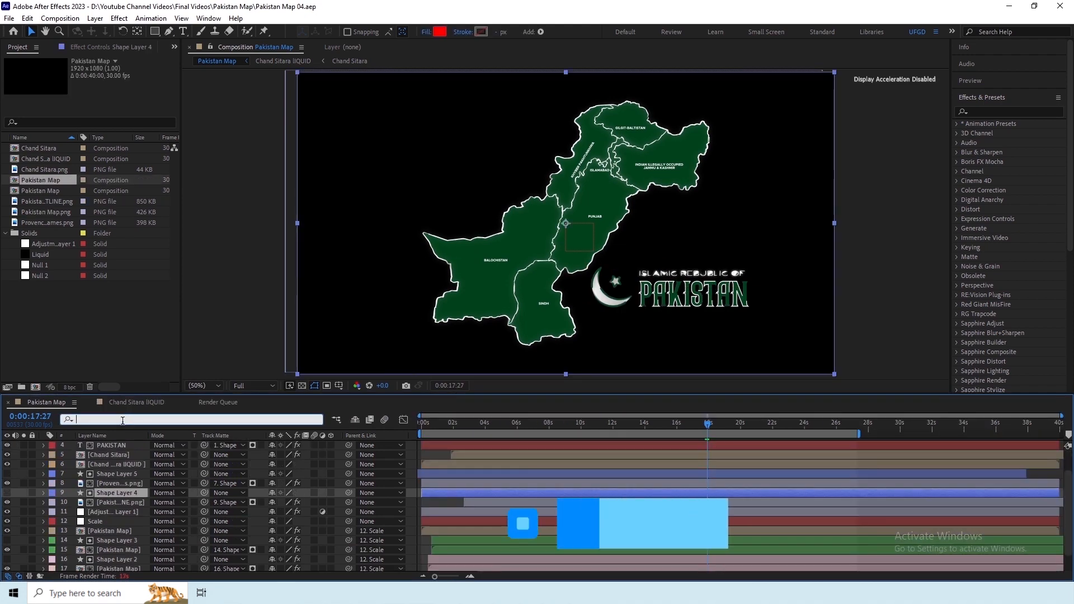
# Step: Search the Pakistan Map timeline for "position" and look through the listed properties, and replace the search with "scale"
pyautogui.click(90, 415)
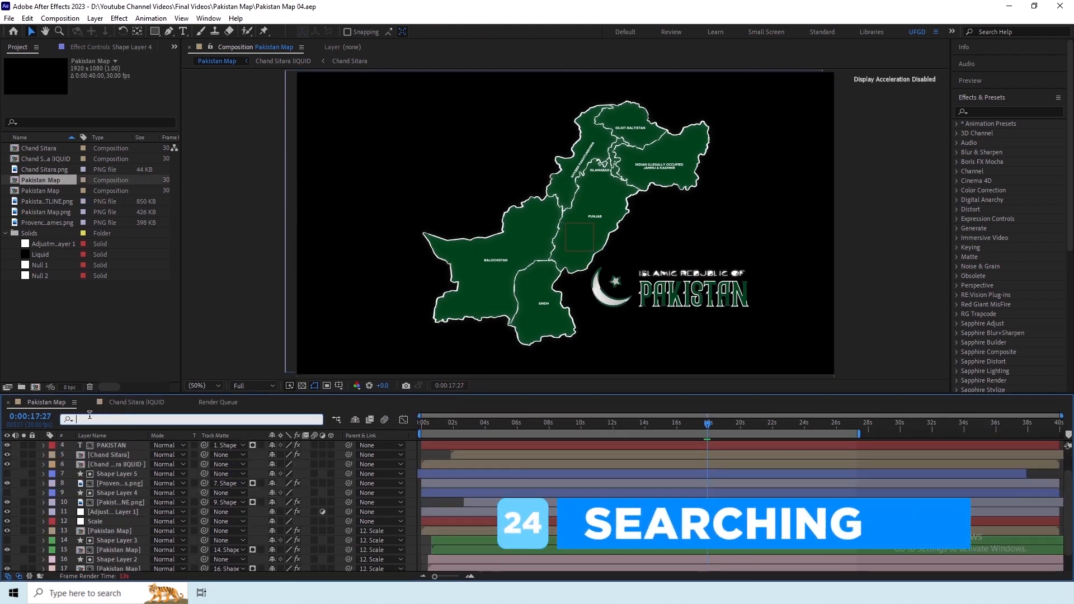
pyautogui.write('position')
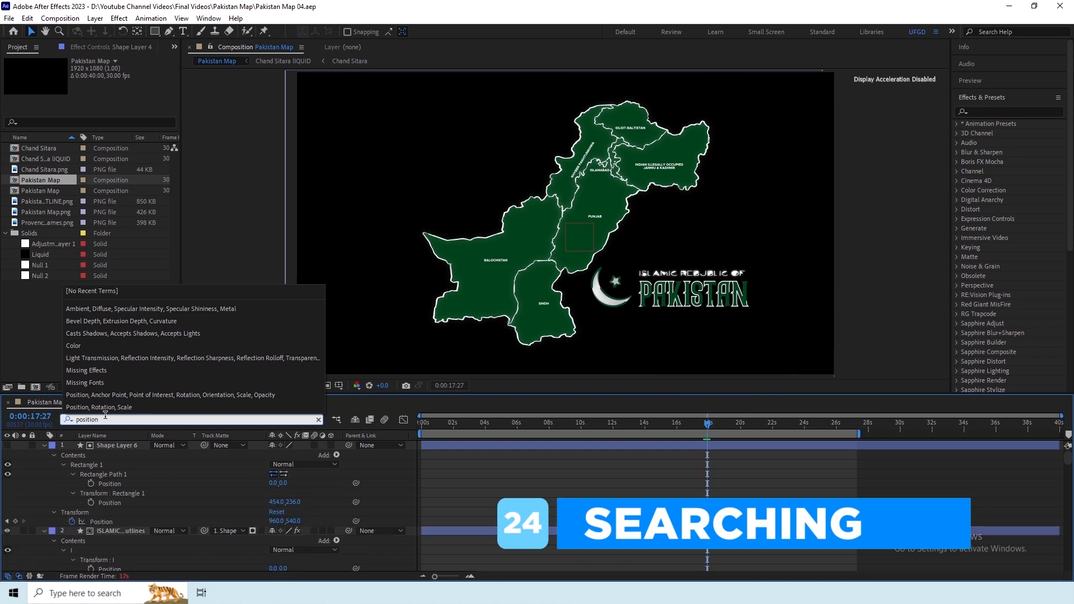
pyautogui.scroll(-10, 147, 481)
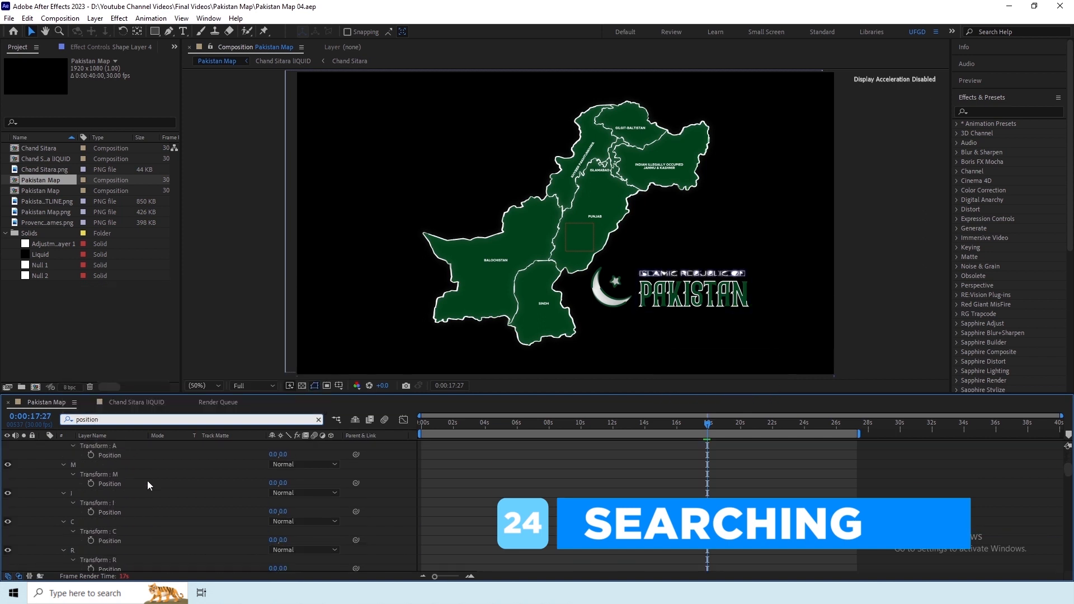
pyautogui.scroll(10, 146, 482)
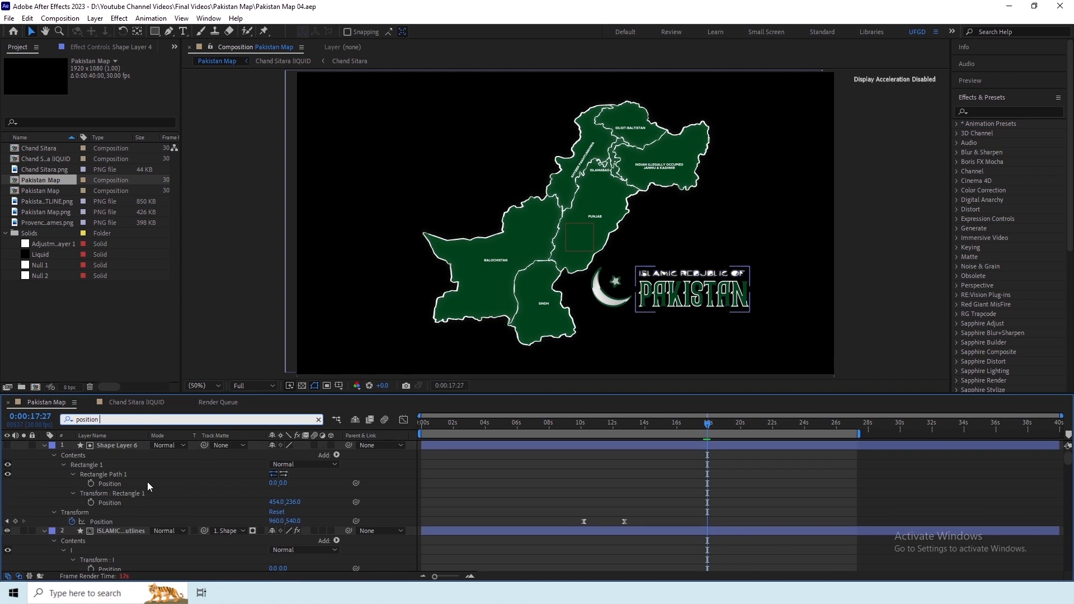
pyautogui.doubleClick(96, 417)
pyautogui.write('scale')
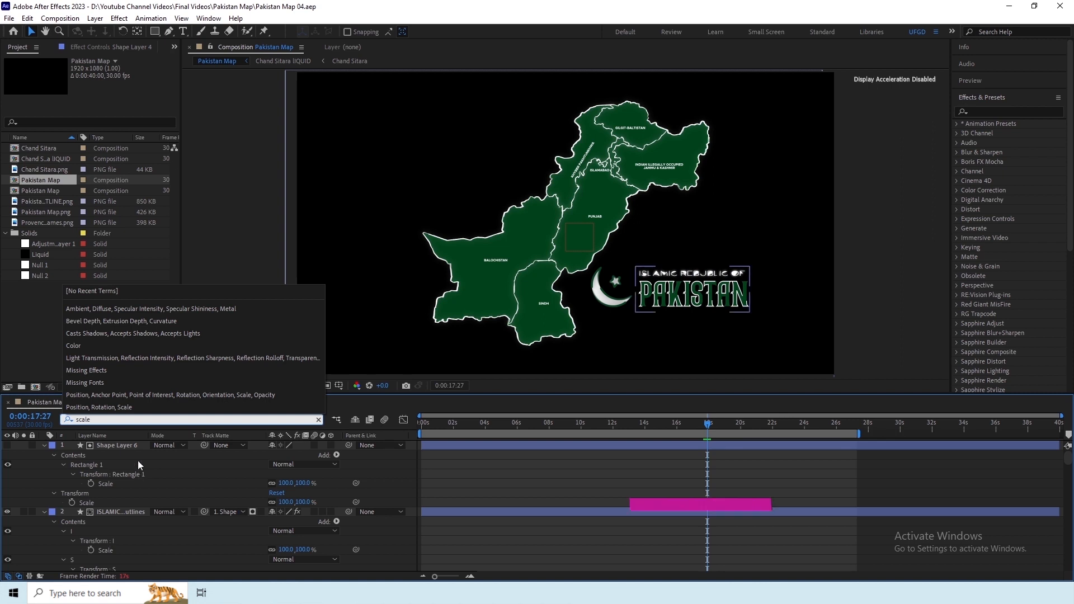
# Step: Search the timeline for "color" instead, and view the Fill 1 color of Shape Layer 6's Rectangle 1 without changing it
pyautogui.press('BackSpace')
pyautogui.press('BackSpace')
pyautogui.press('BackSpace')
pyautogui.press('BackSpace')
pyautogui.press('BackSpace')
pyautogui.write('color')
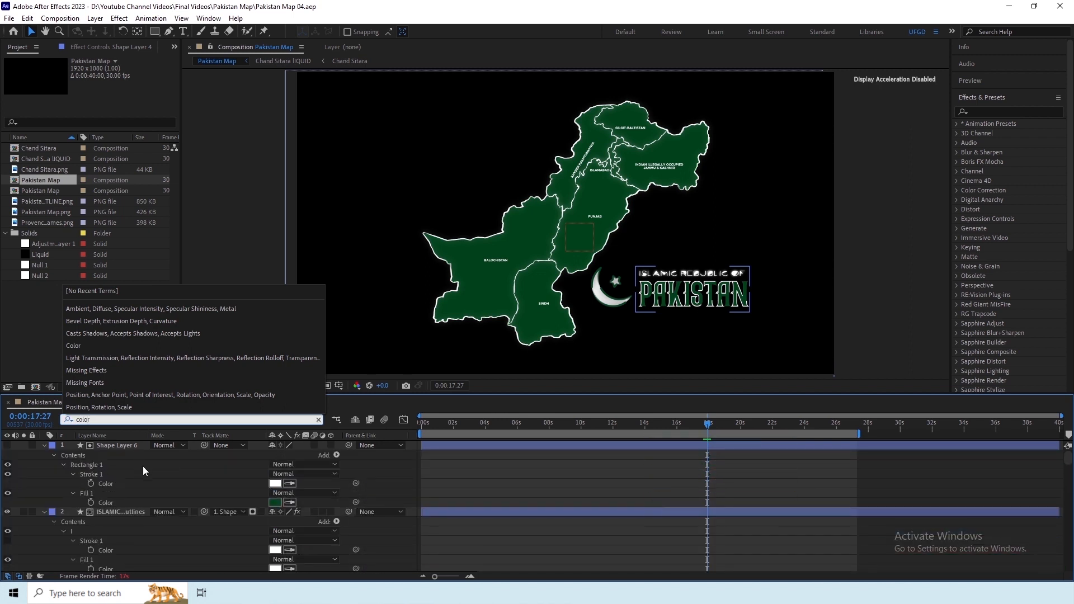
pyautogui.scroll(-10, 148, 469)
pyautogui.scroll(3, 161, 496)
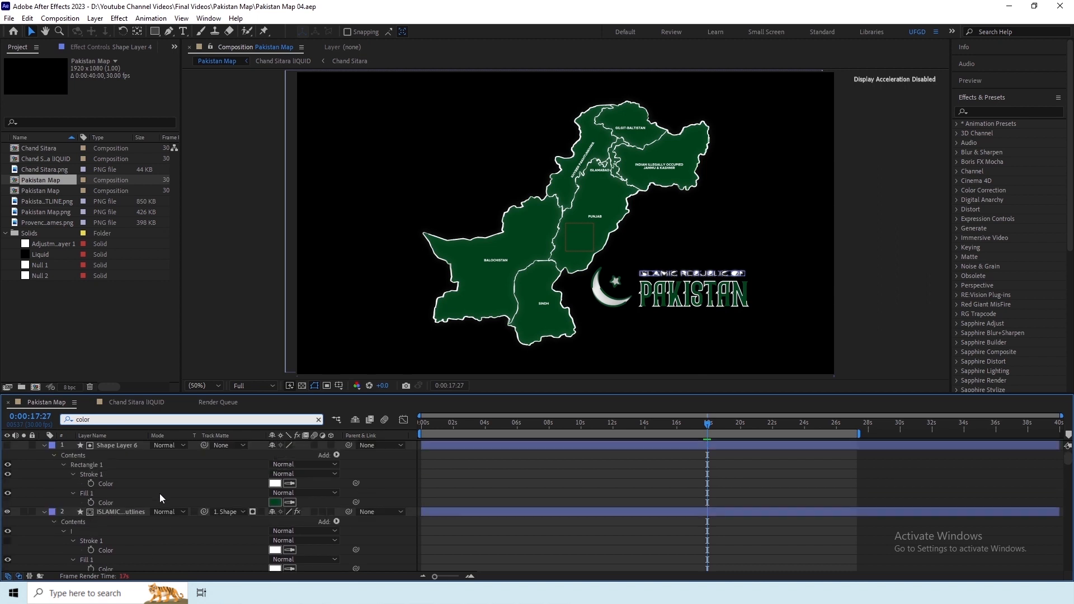
pyautogui.scroll(-6, 116, 502)
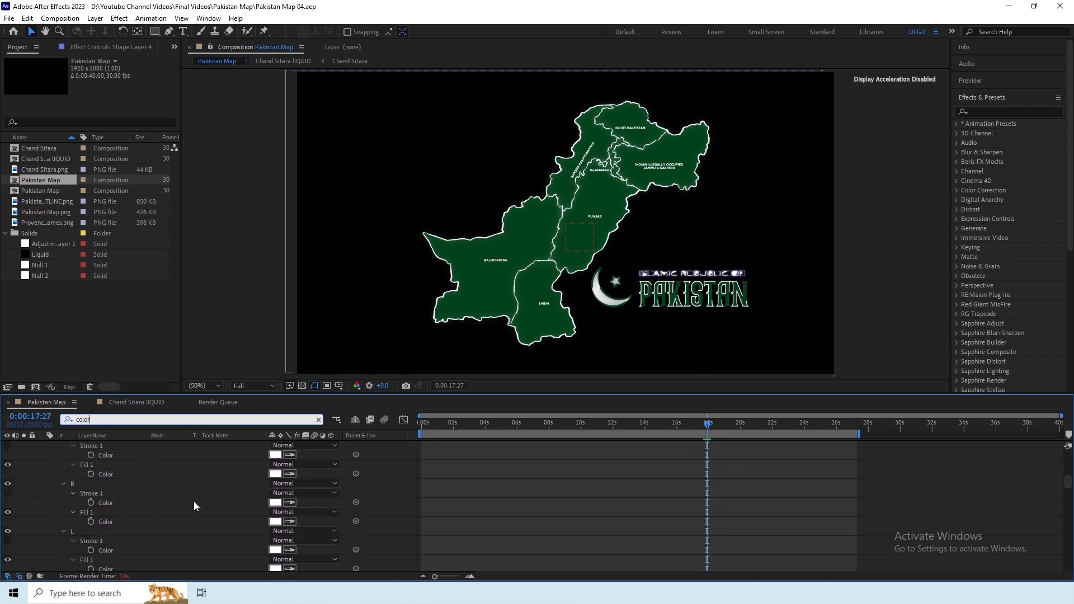
pyautogui.click(274, 502)
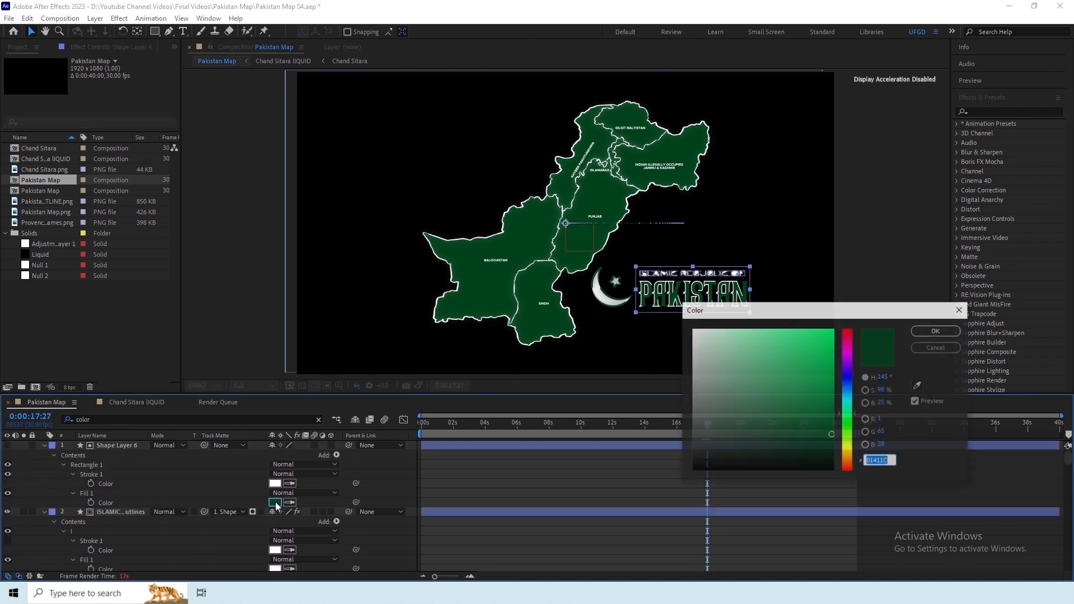
pyautogui.click(930, 351)
# Step: Replace the timeline search with "accept shadows" to look for that property in the Pakistan Map layers
pyautogui.hotkey('ctrl', 'f')
pyautogui.write('a')
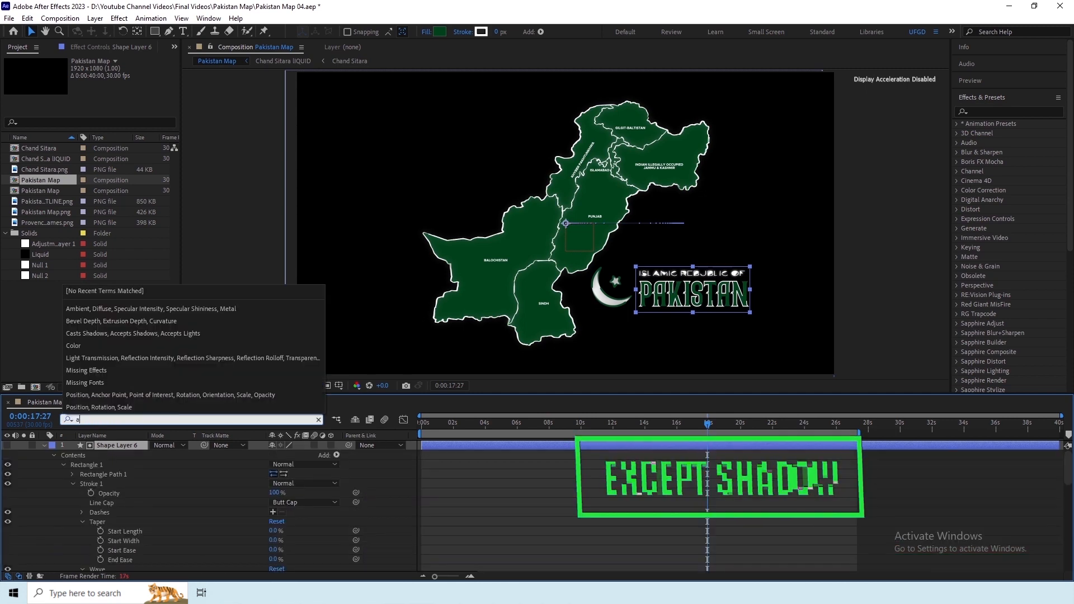
pyautogui.write('ccept shadows')
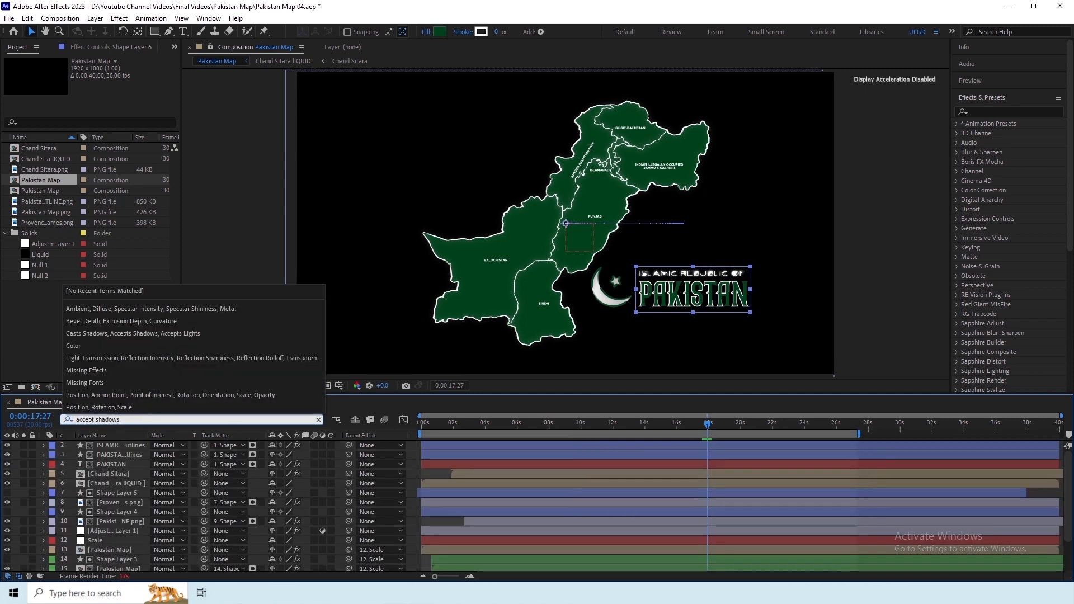
pyautogui.press('Return')
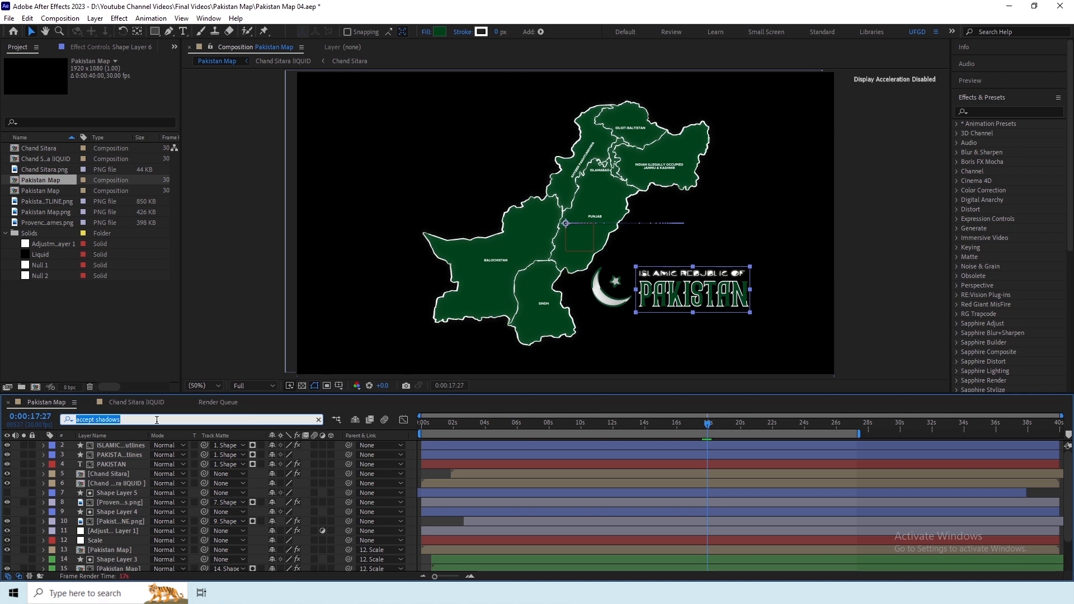
# Step: Search the Pakistan Map timeline for "ambient", and clear the search field
pyautogui.hotkey('ctrl', 'a')
pyautogui.press('BackSpace')
pyautogui.write('ambient')
pyautogui.hotkey('ctrl', 'a')
pyautogui.press('BackSpace')
pyautogui.click(108, 430)
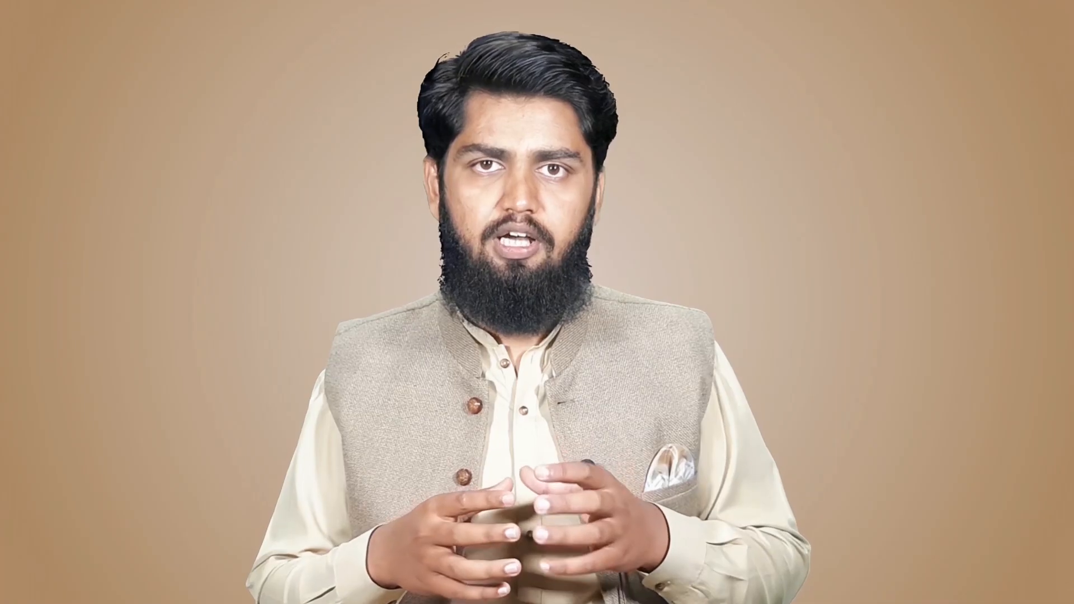